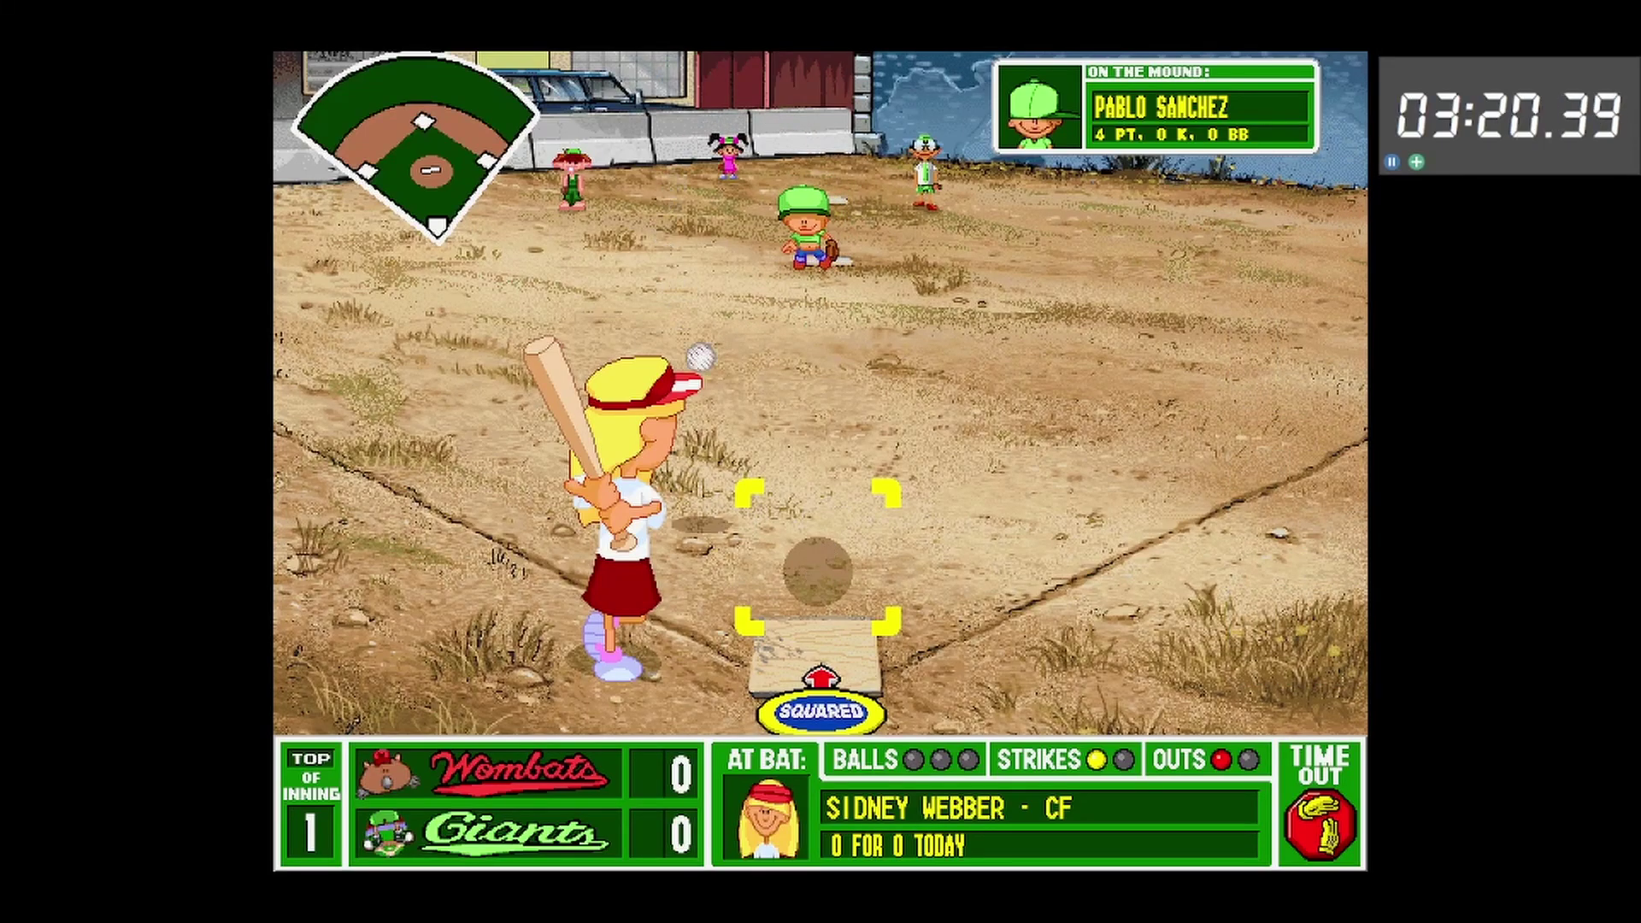
click(818, 570)
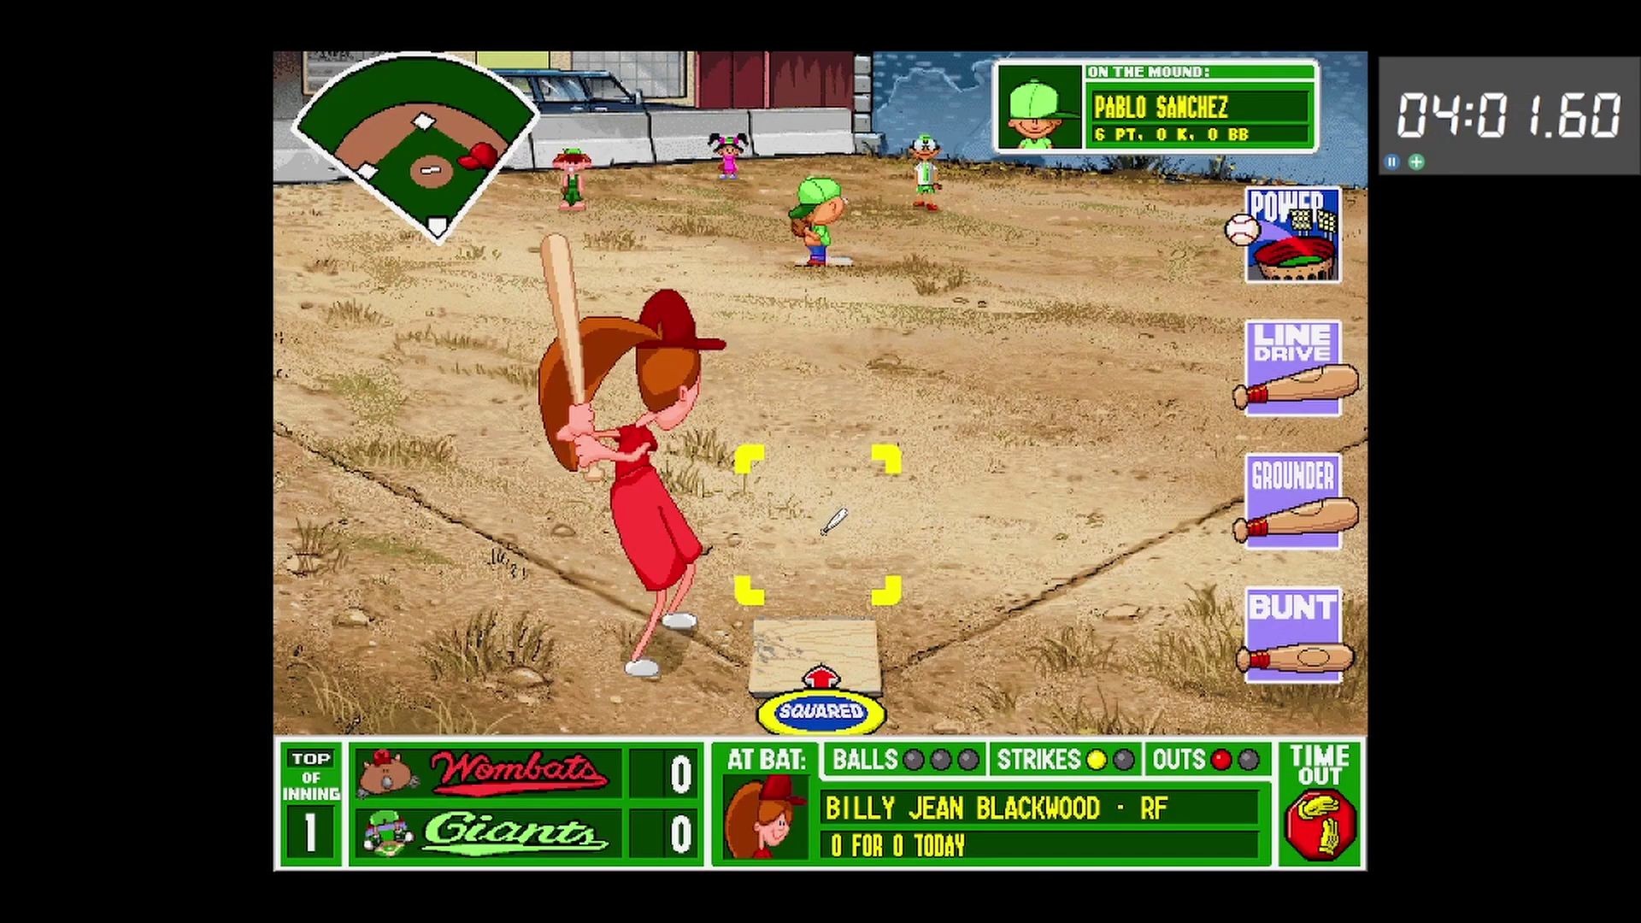
click(874, 489)
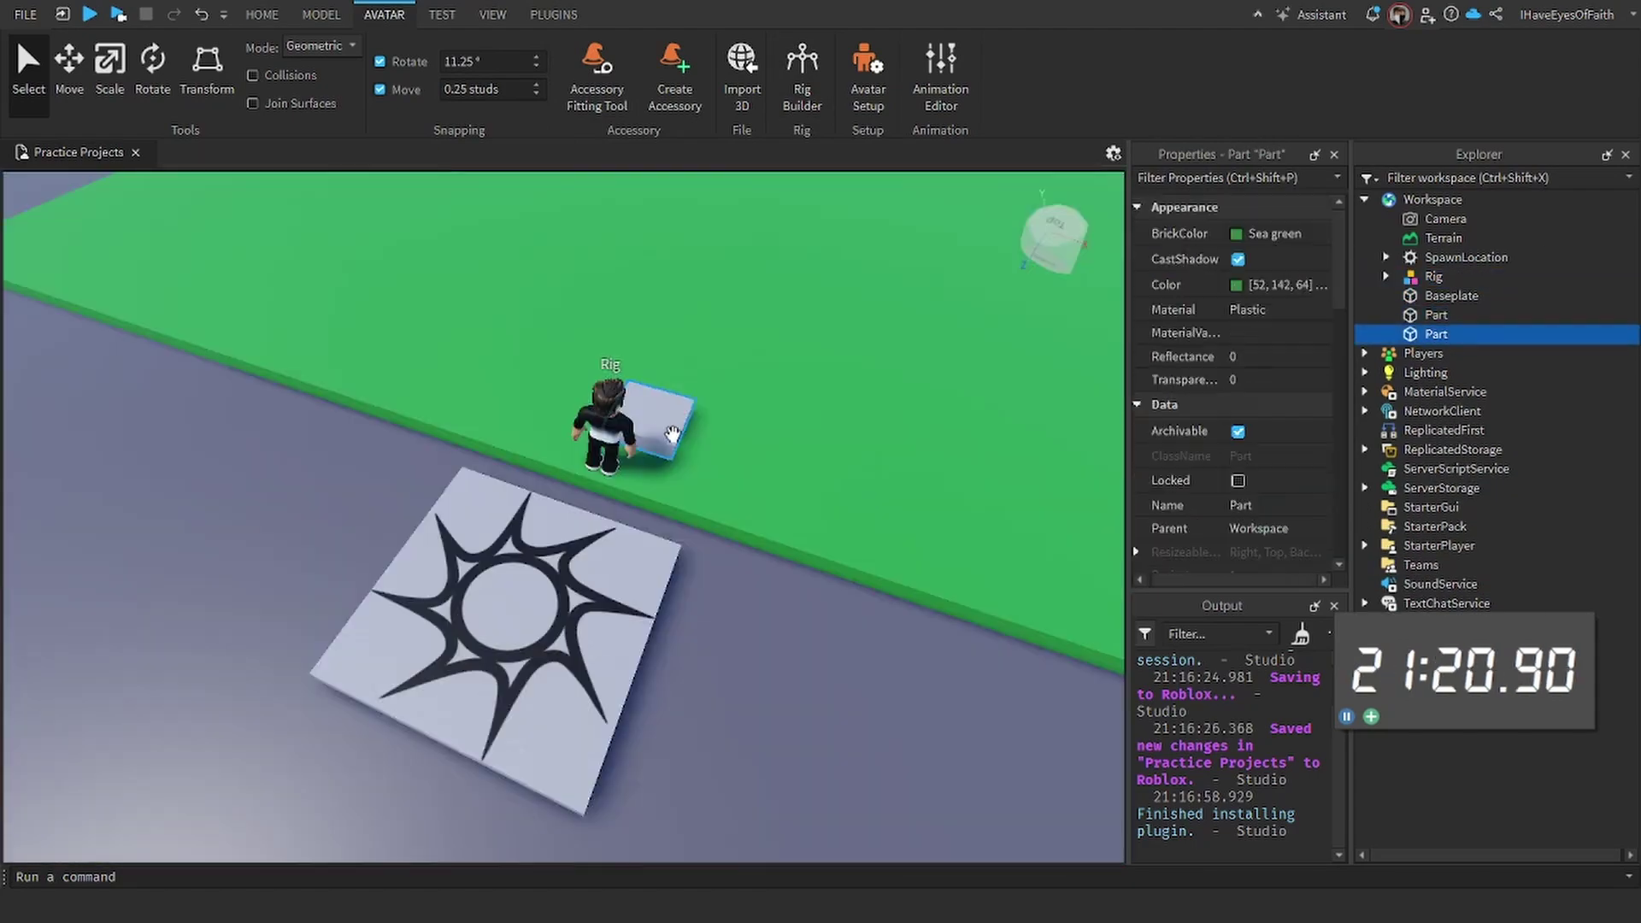
Move copies of the small grey part out to the base positions on the green field and rename them Base
click(69, 69)
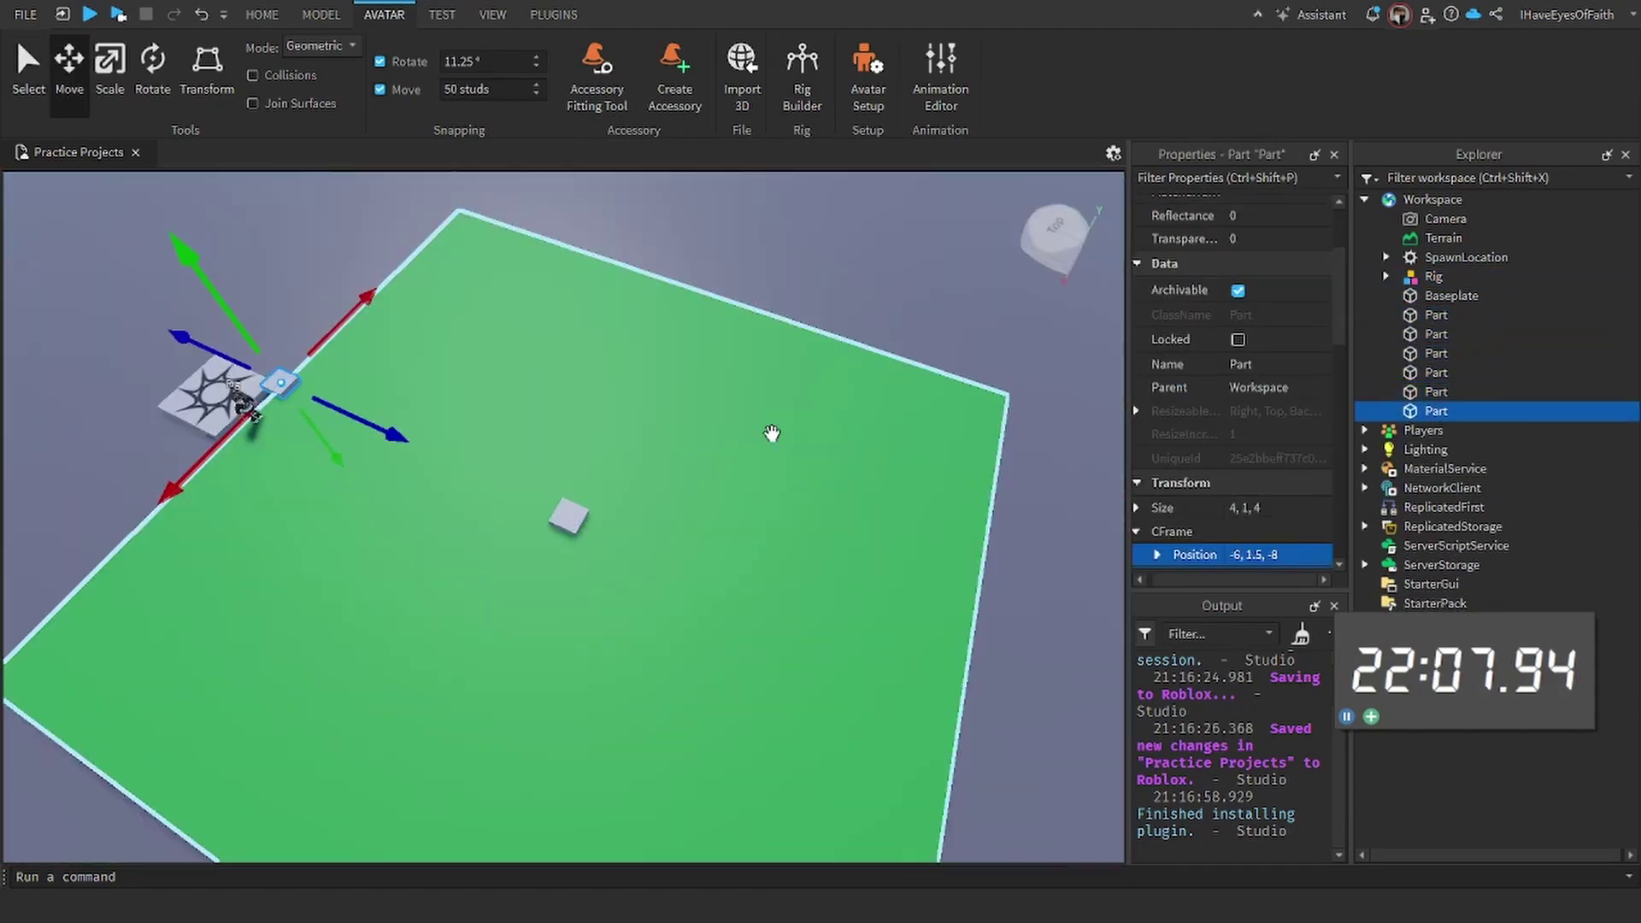
click(1227, 178)
text(name)
click(1282, 256)
text(Base)
key(Return)
Scale the brown path parts between the bases with 1-stud move snapping and rename them Dirt
click(109, 68)
click(483, 92)
text(1)
shift+click(1534, 323)
text(Dirt)
Filter the properties for size and resize the Dirt paths connecting the bases
click(1227, 178)
text(size)
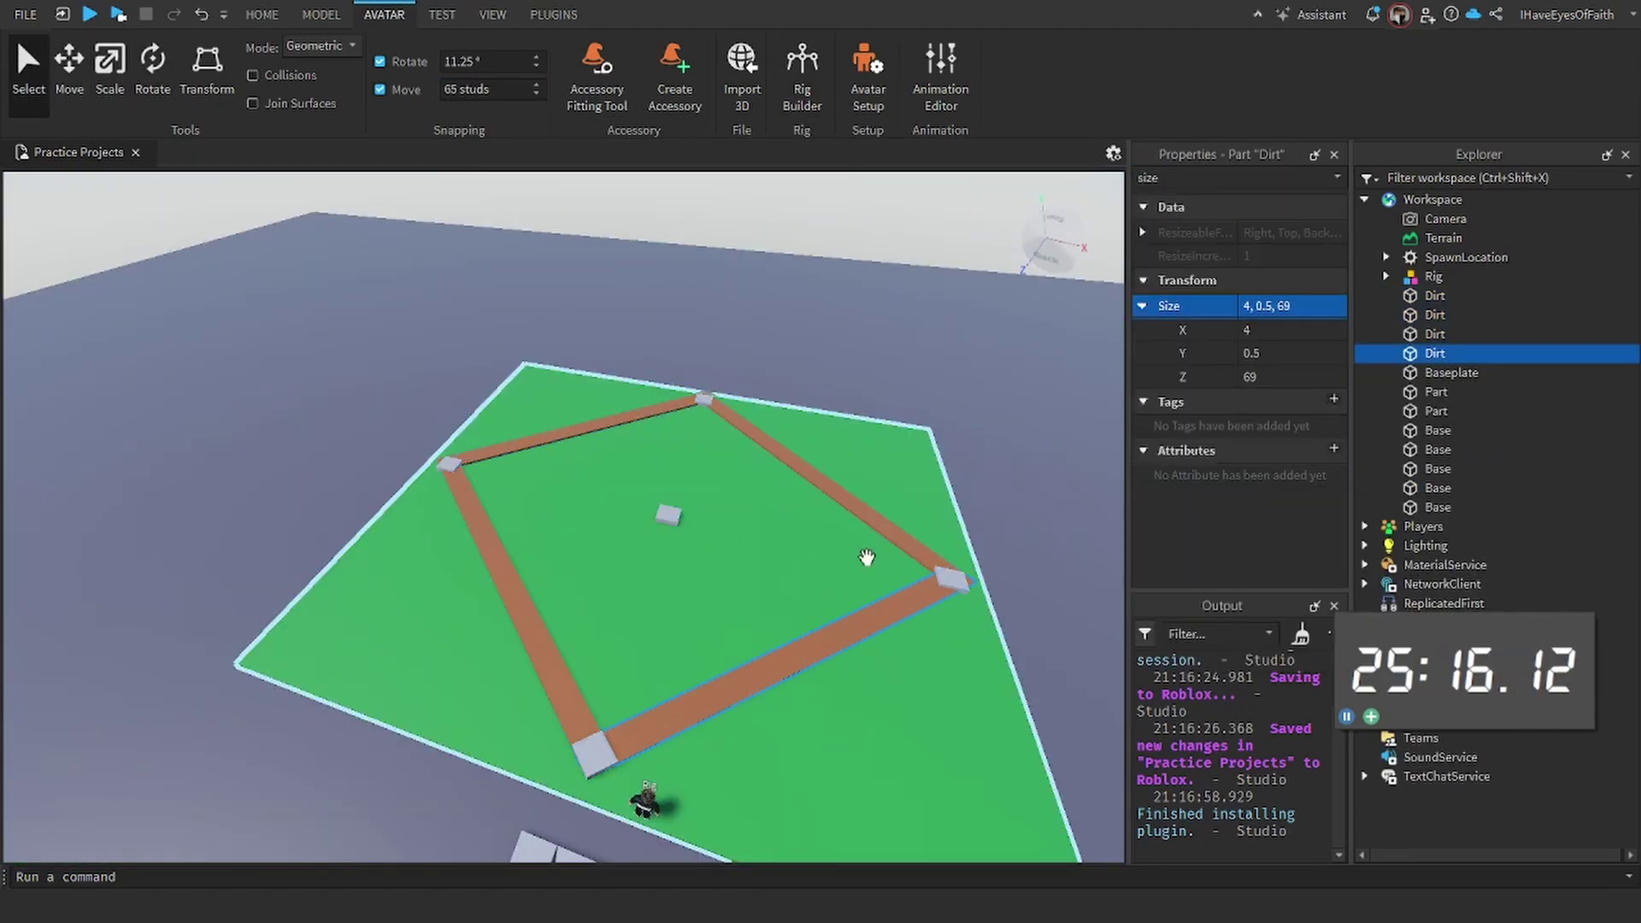
drag(864, 248, 894, 223)
Playtest the field by walking the avatar along the dirt paths and around the infield, and end the test
click(322, 15)
click(90, 14)
key(w)
right_drag(590, 355, 591, 357)
key(w)
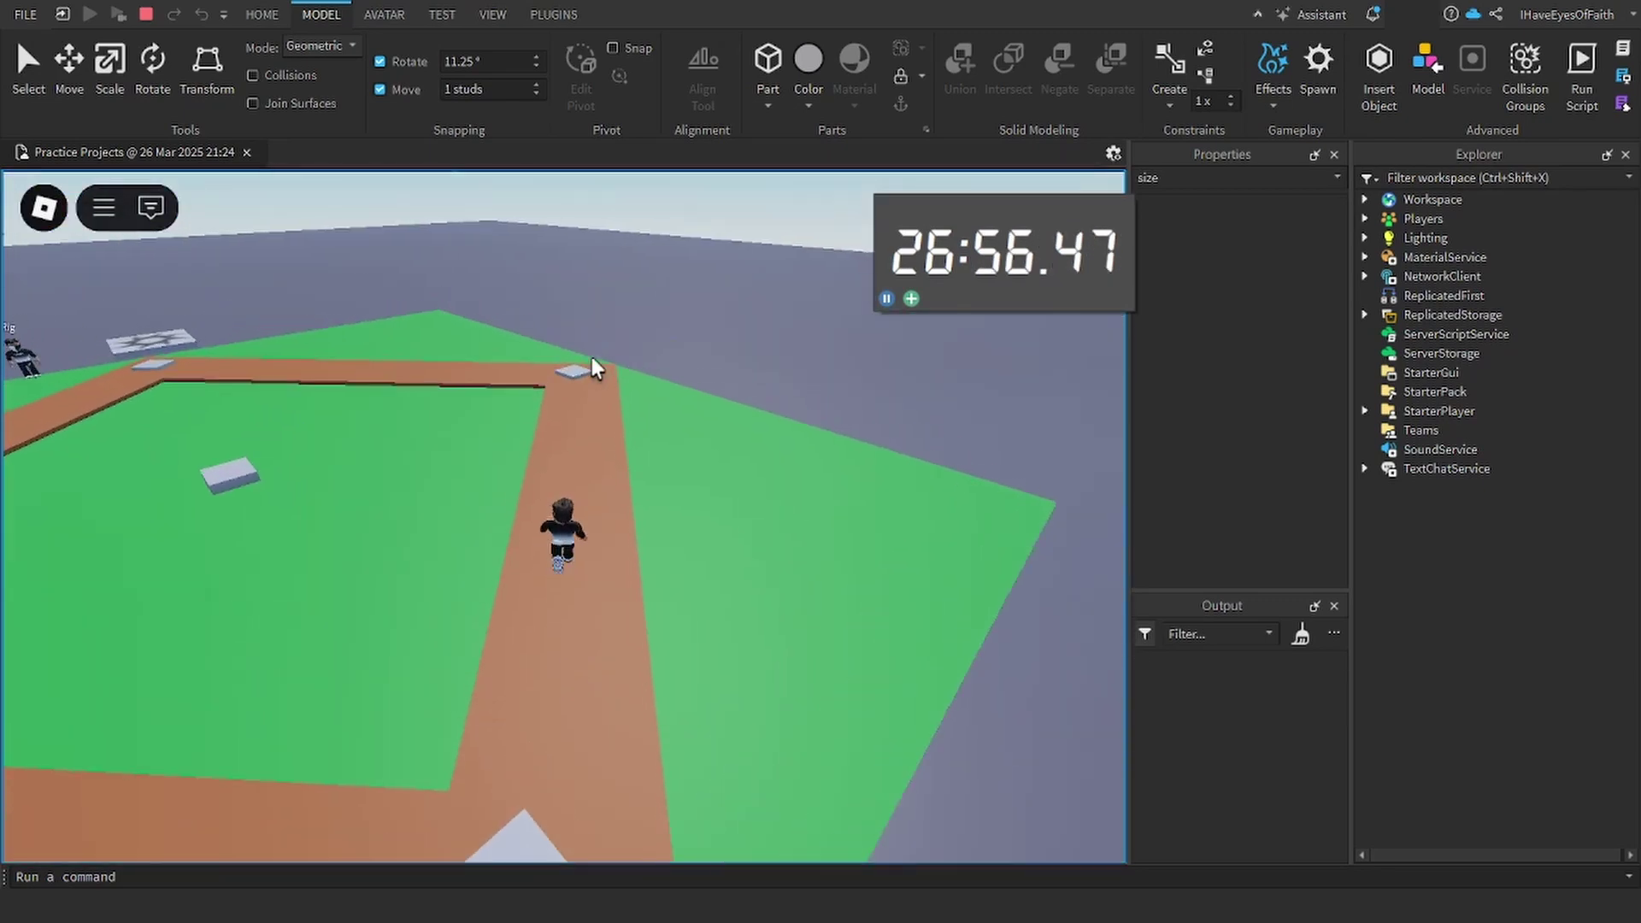
key(shift)
key(w)
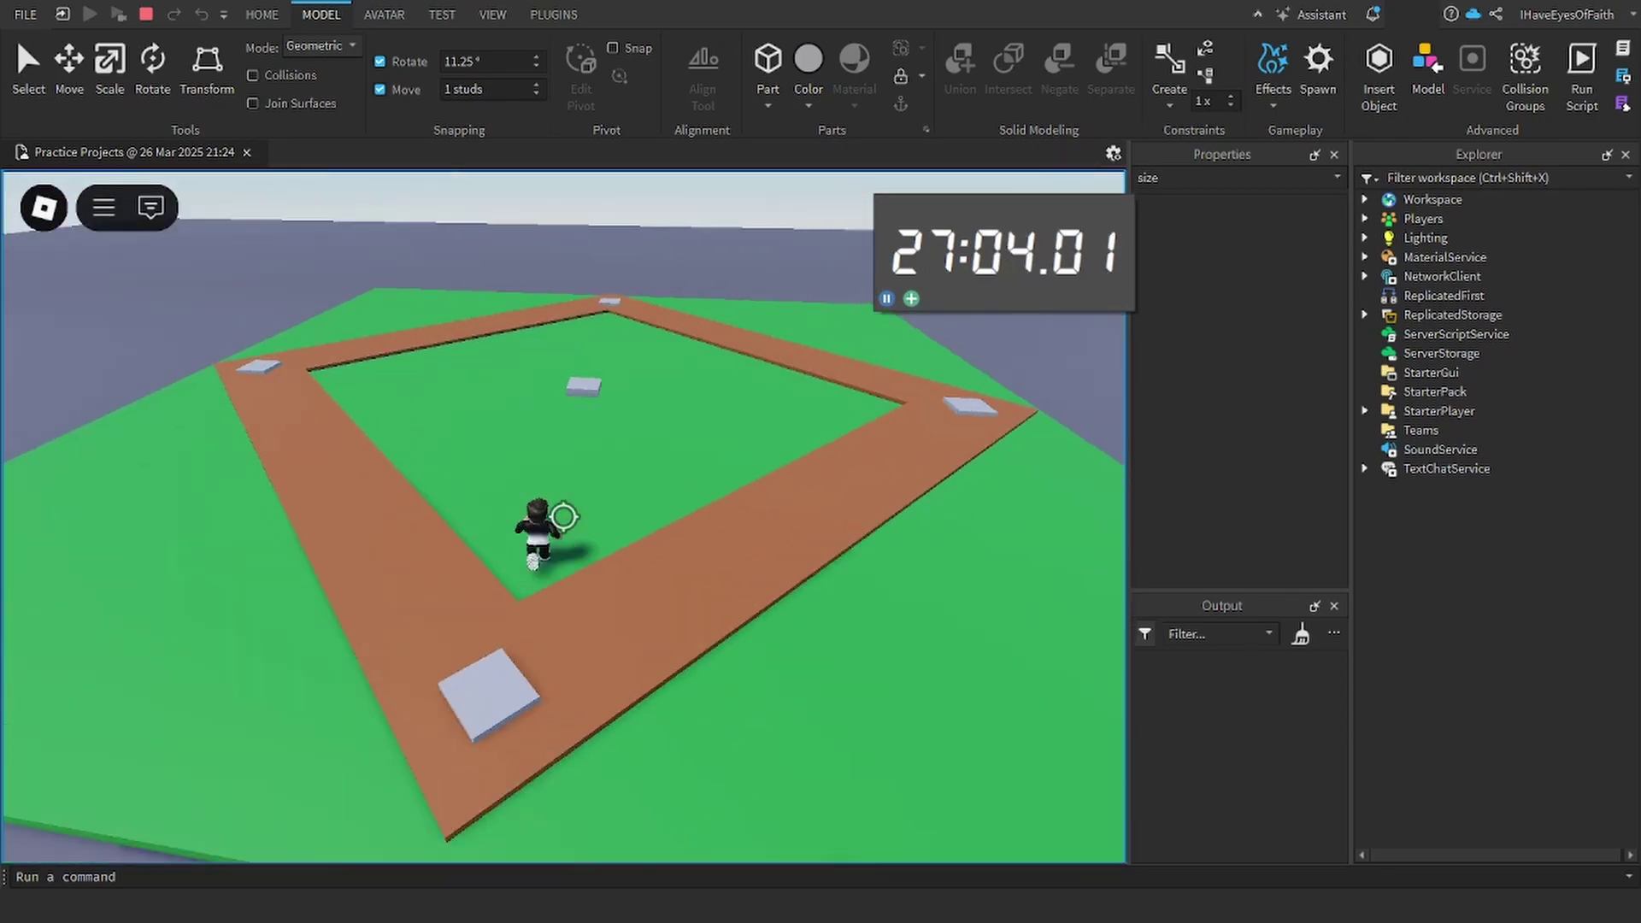
scroll(563, 516, up, 2)
key(shift+F5)
Scale the small ball part beside the Rig to 0.5, 0.5, 0.5 with 0.25-stud snapping
key(ctrl+3)
text(0.25)
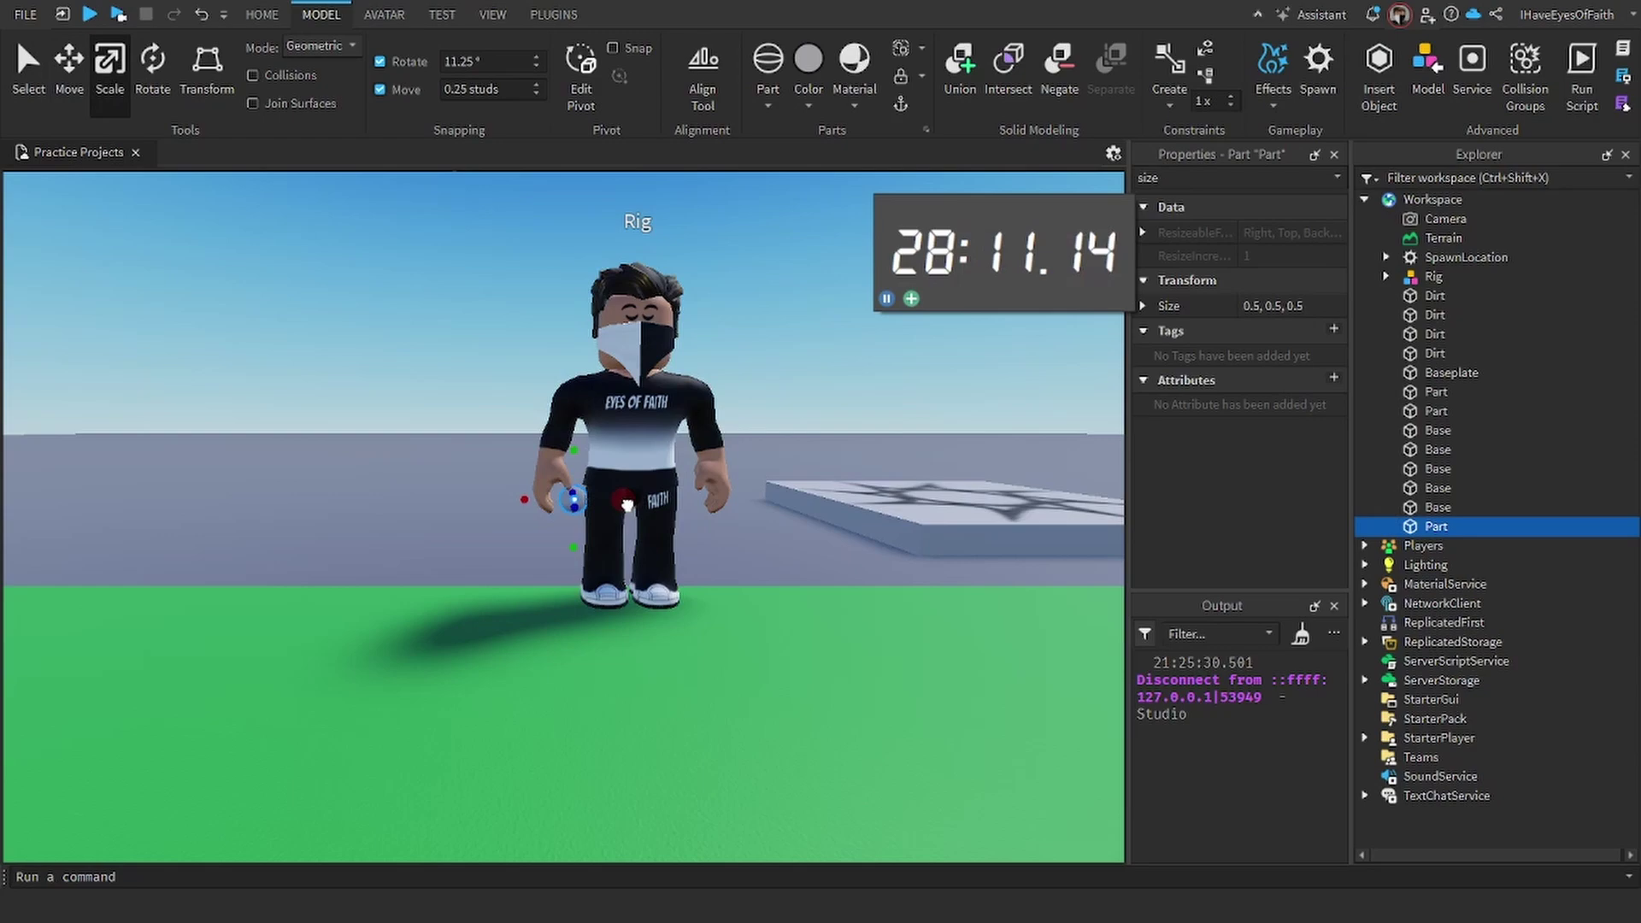
Set the material of the lime green block around the pitcher's mound to ForceField
click(1274, 314)
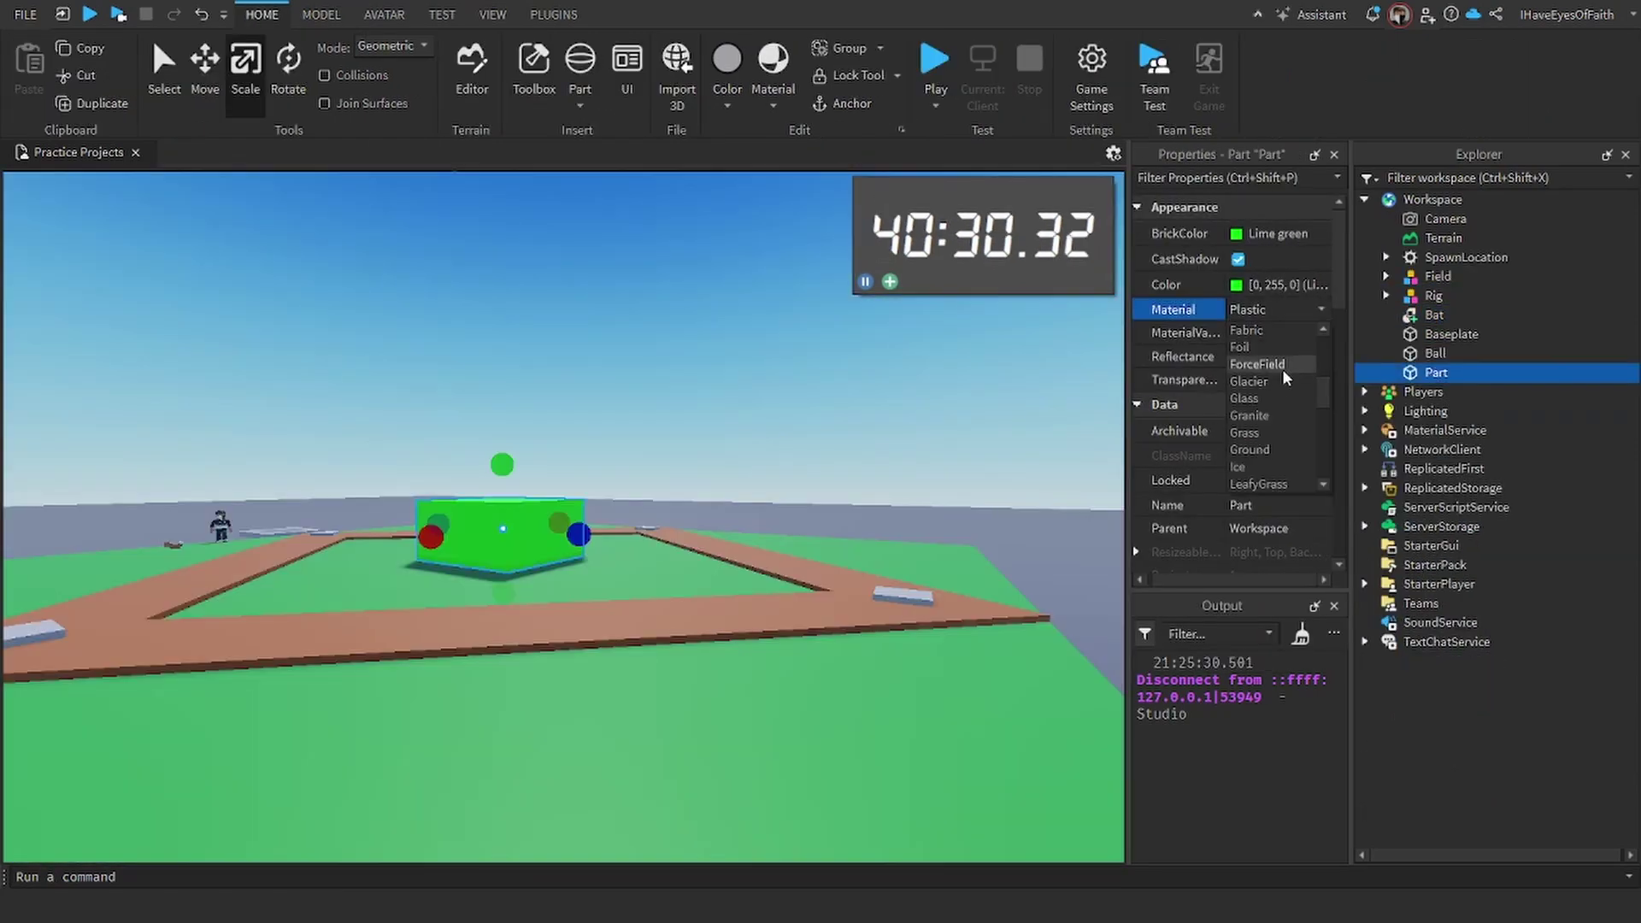
click(1289, 368)
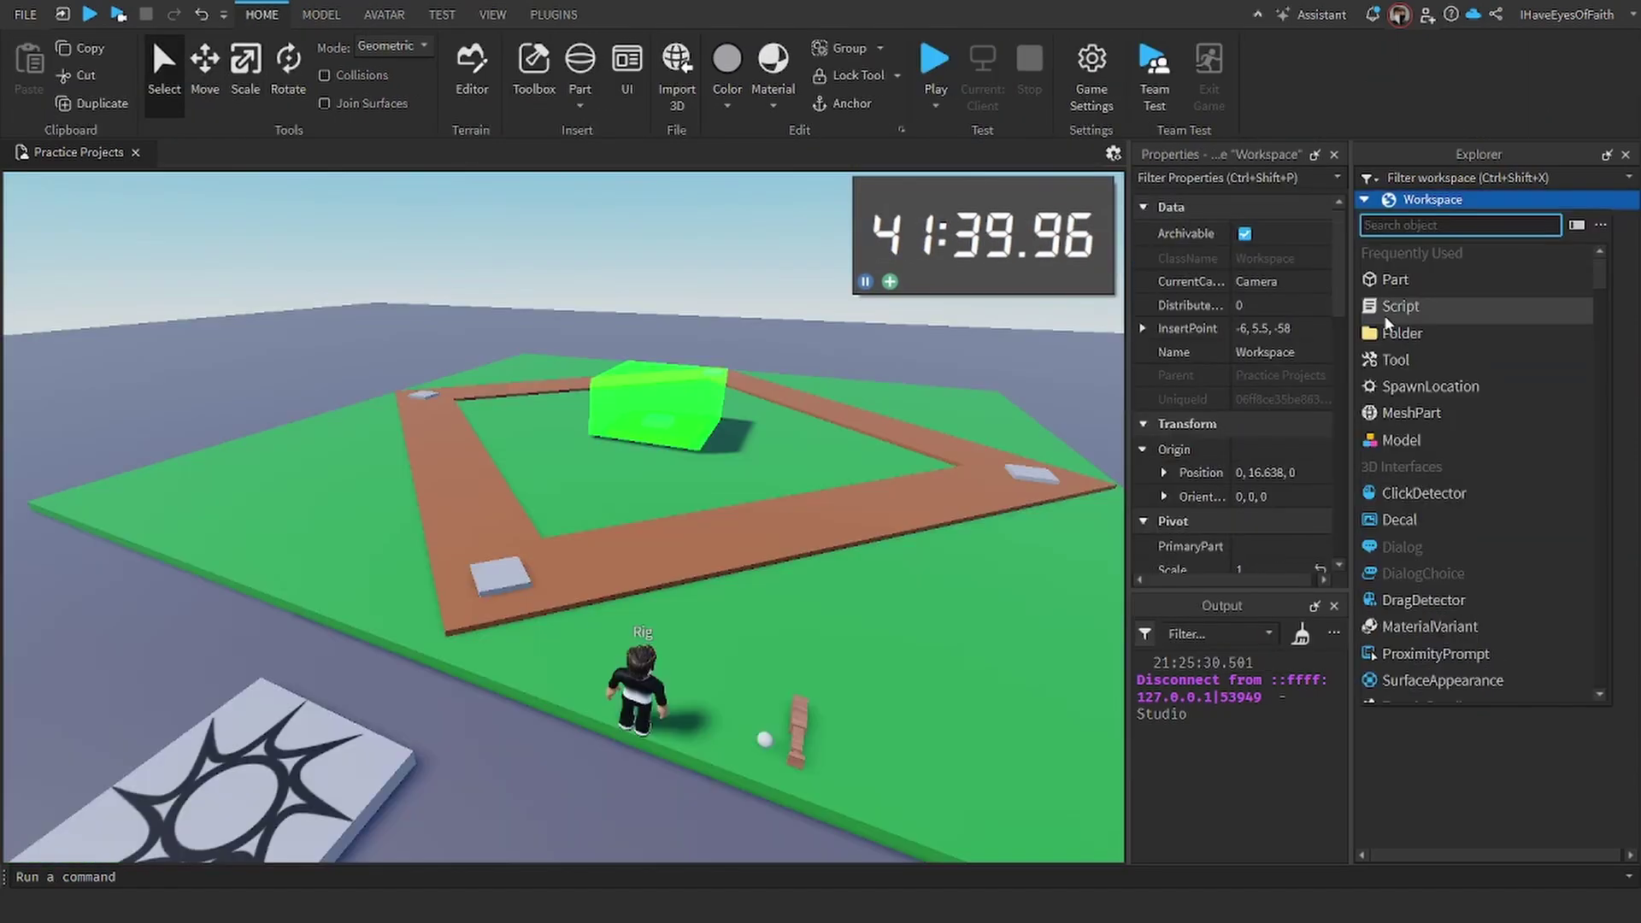
Add a Script to the Workspace and begin it with a "----Variables" comment line
click(1411, 309)
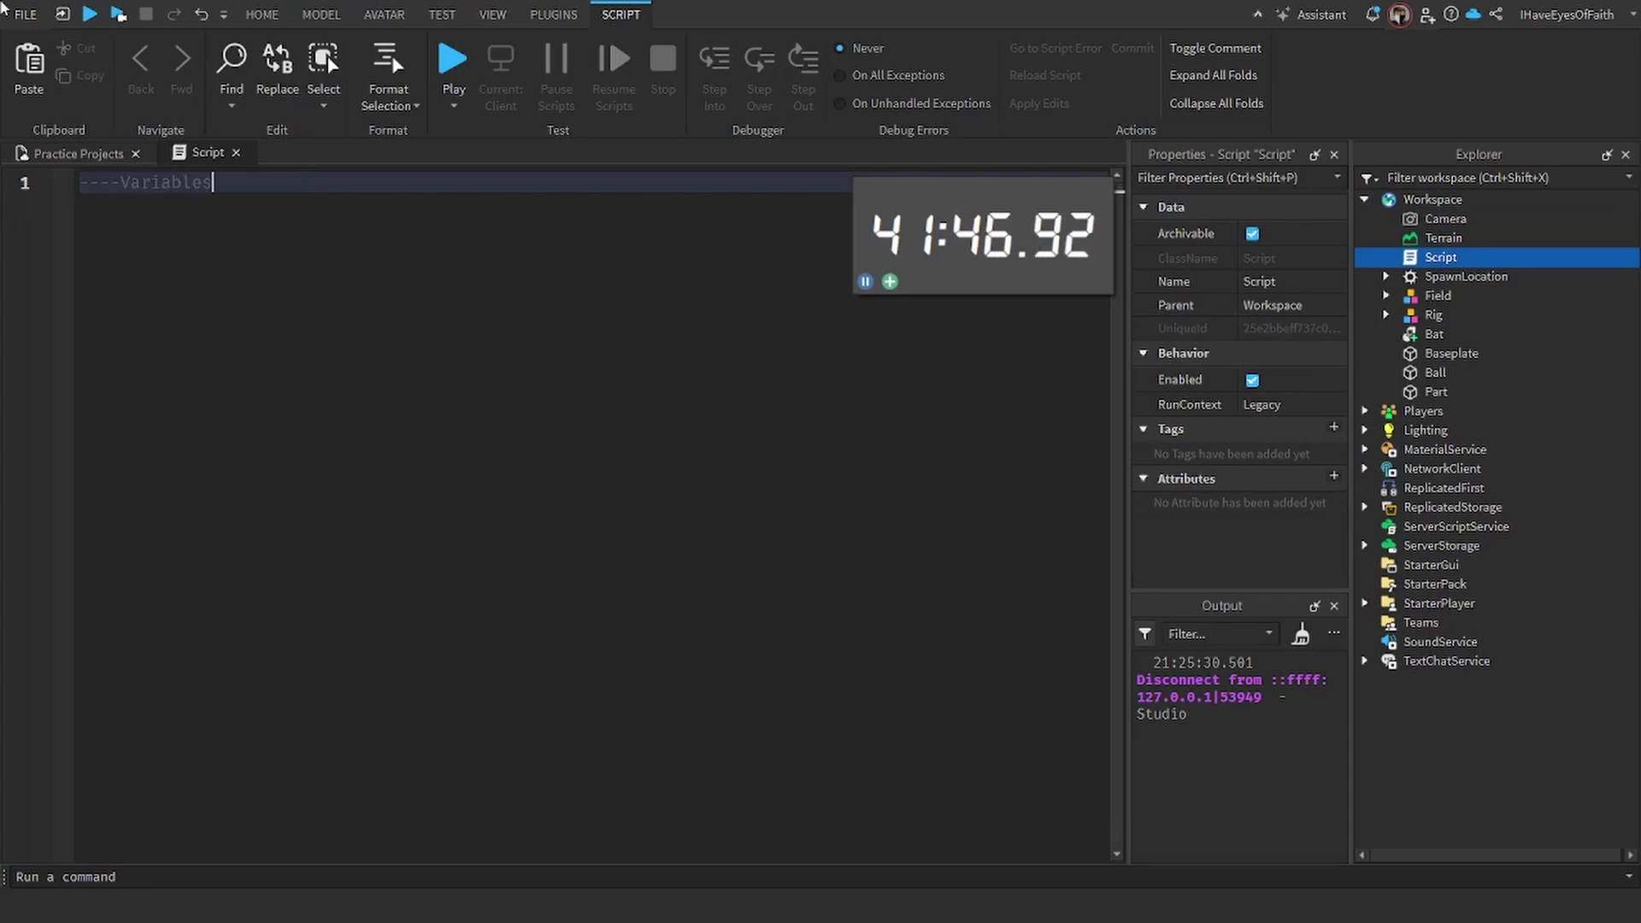
key(Return)
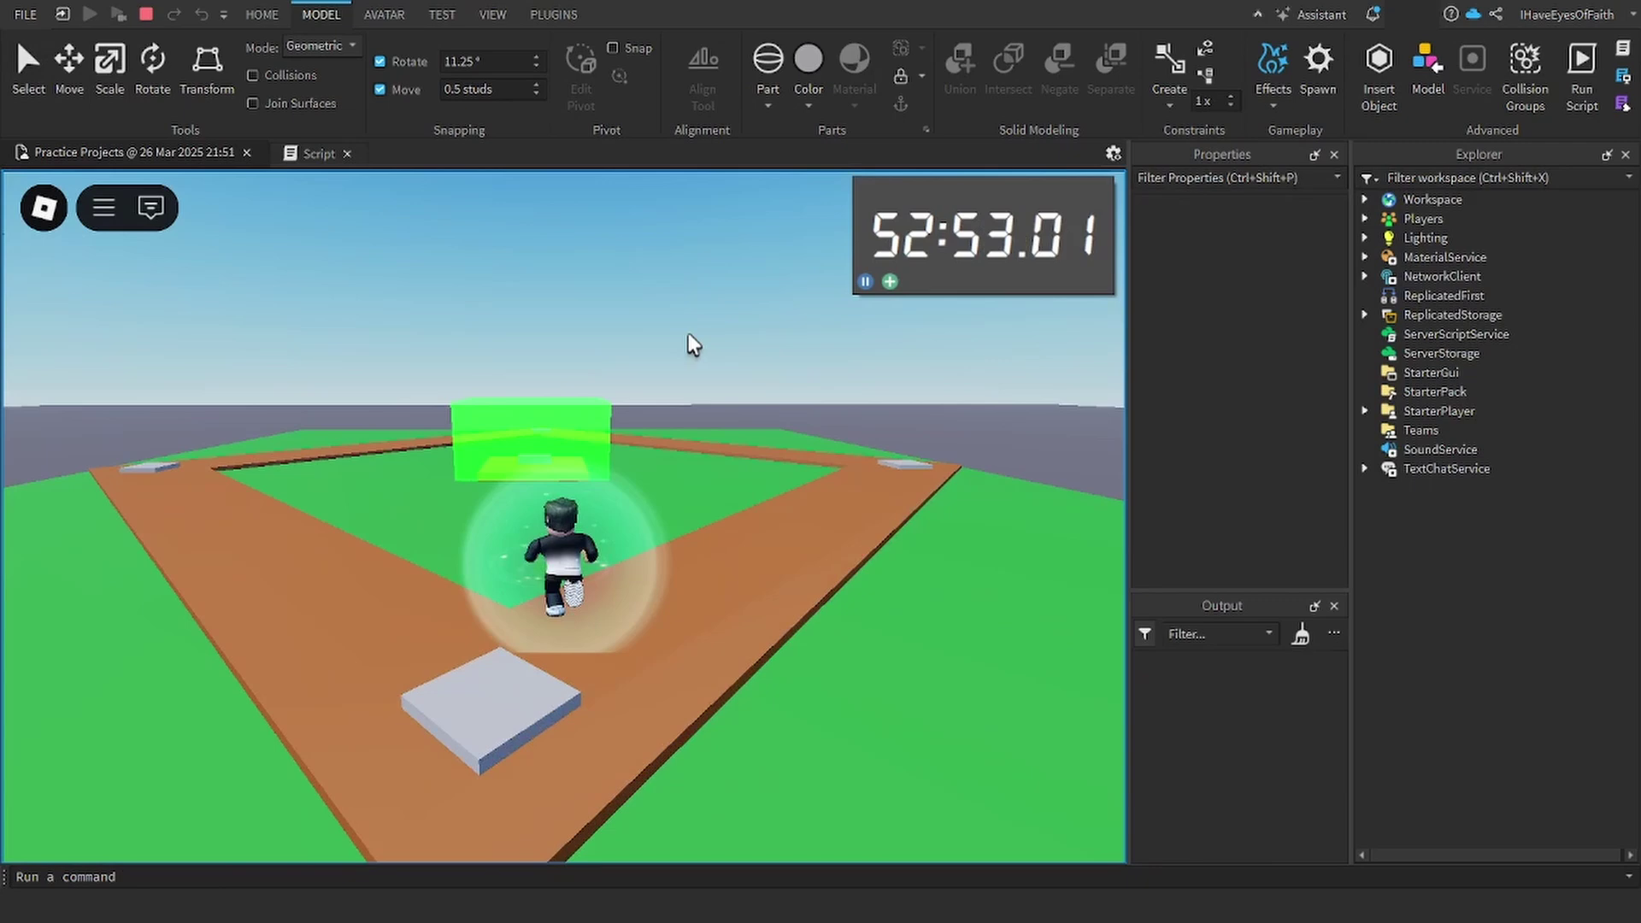
Playtest the pitching zone by walking the avatar into the green block and viewing the field from the mound
key(w)
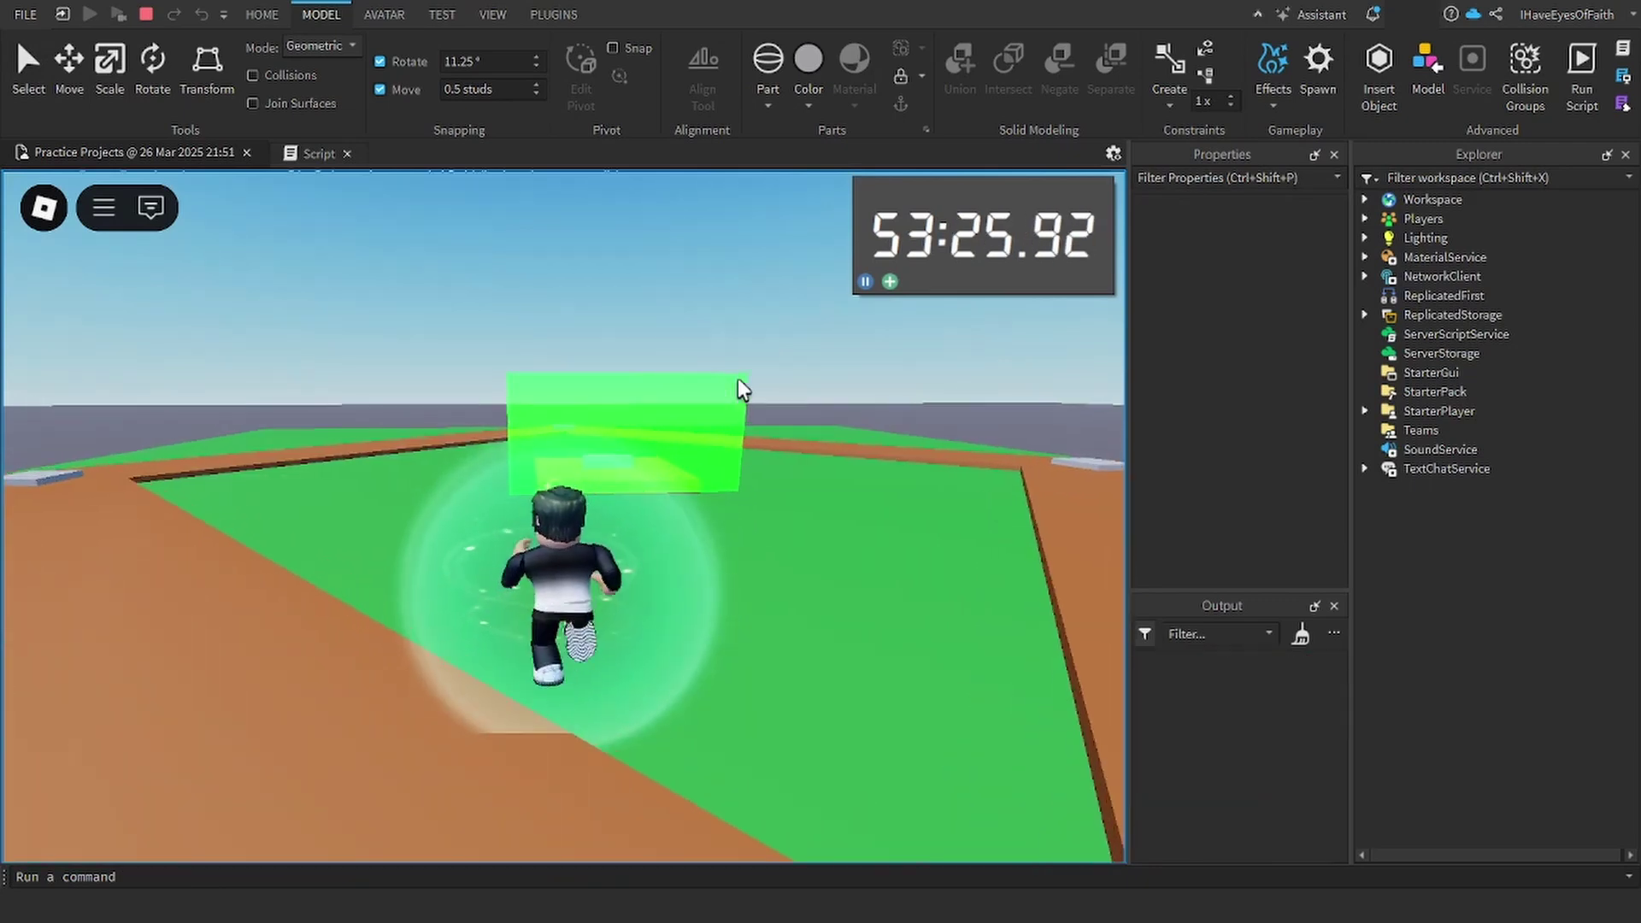
key(w)
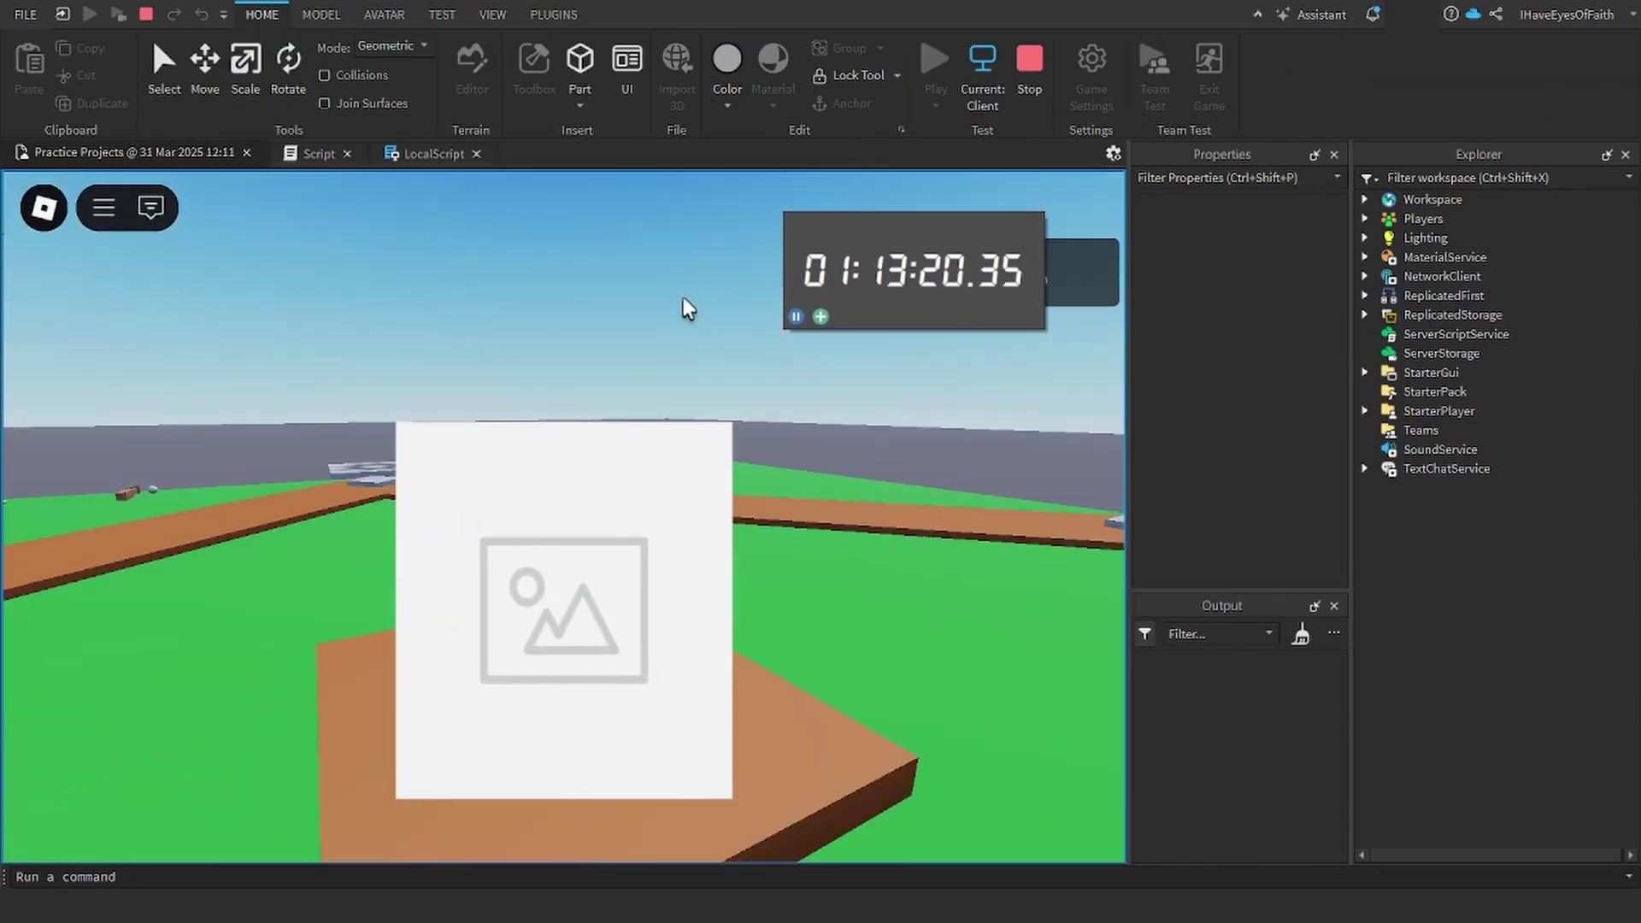
right_drag(683, 298, 559, 339)
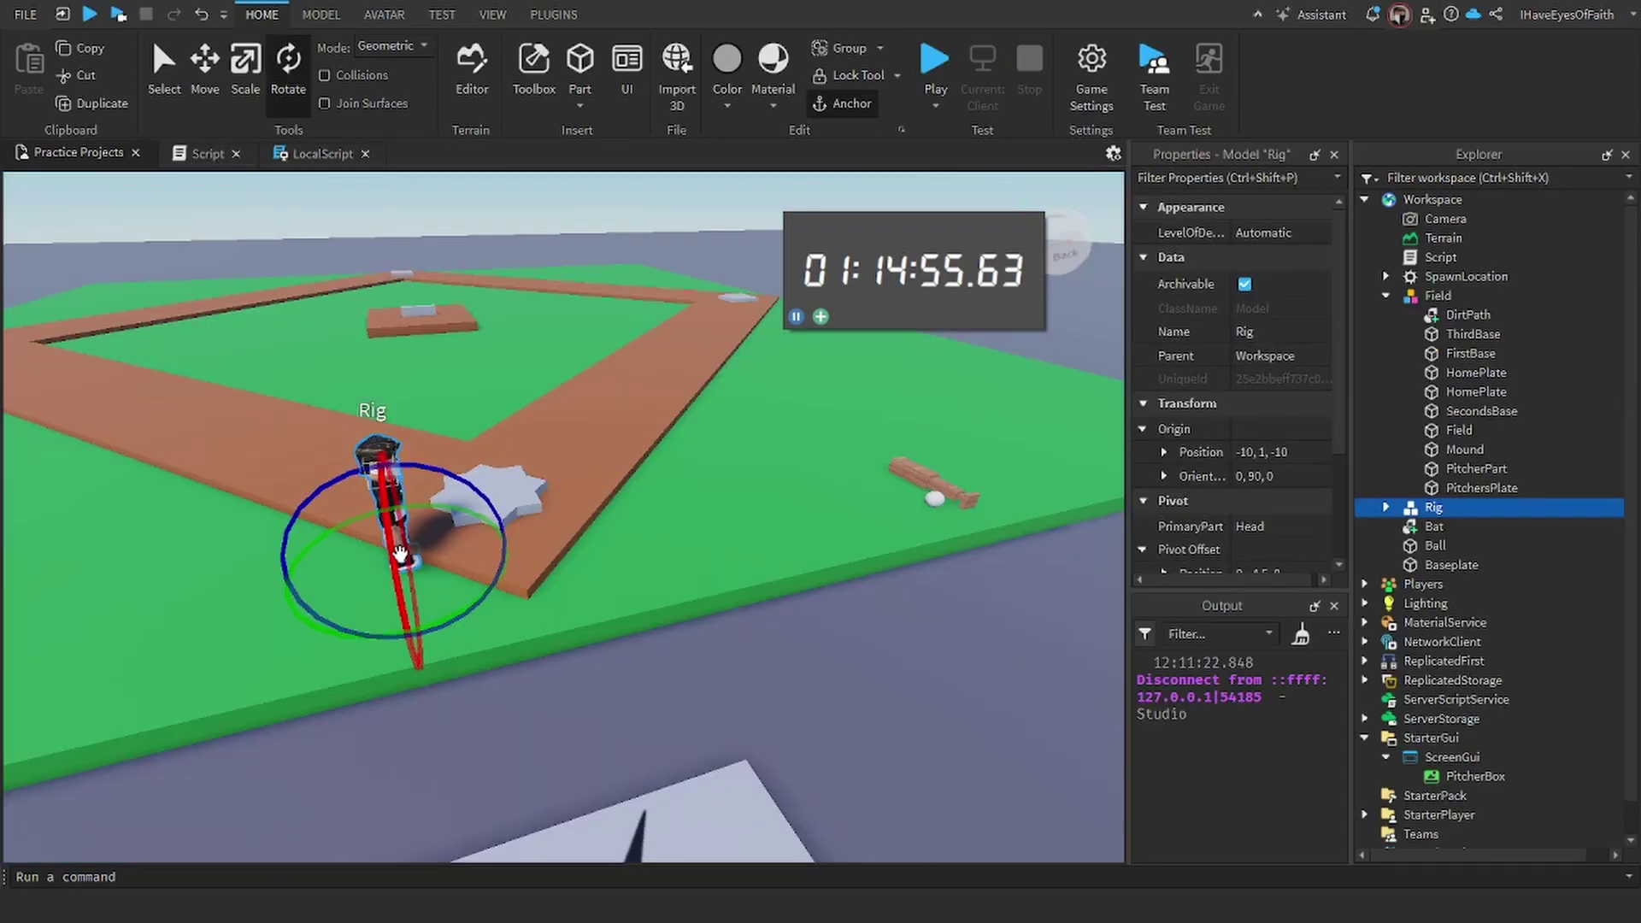
Rotate the Rig model standing beside home plate
mouse_move(398, 539)
mouse_down()
mouse_move(381, 500)
mouse_move(400, 533)
mouse_up()
key(ctrl+1)
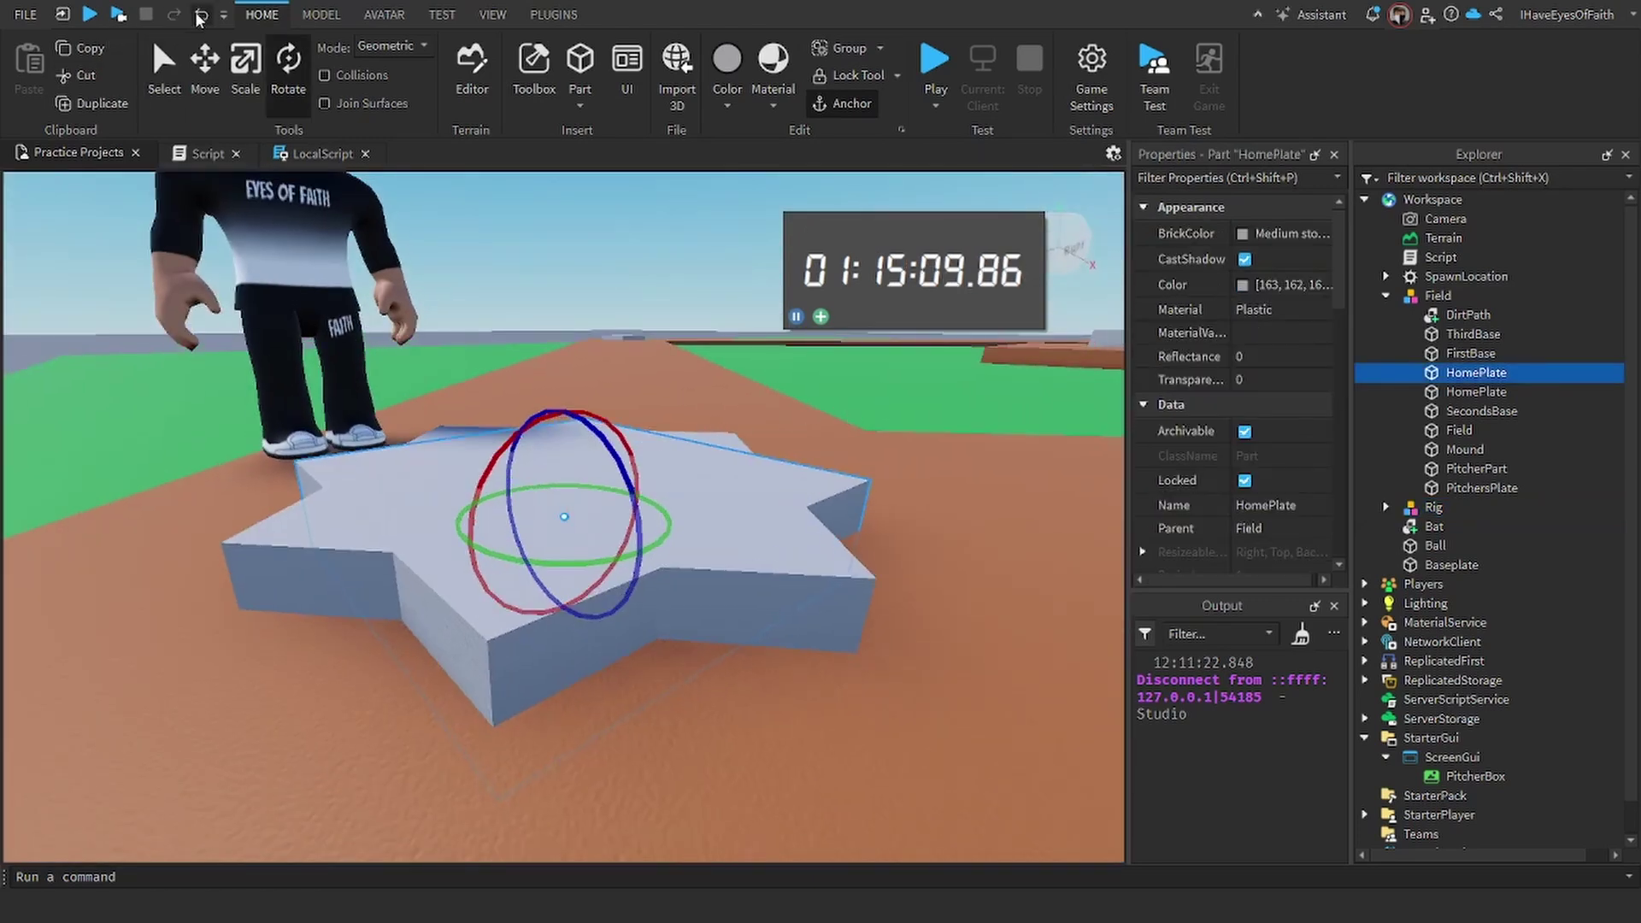
Raise the duplicate HomePlate part above home plate and rescale its width as an upright panel
click(204, 72)
drag(557, 434, 558, 247)
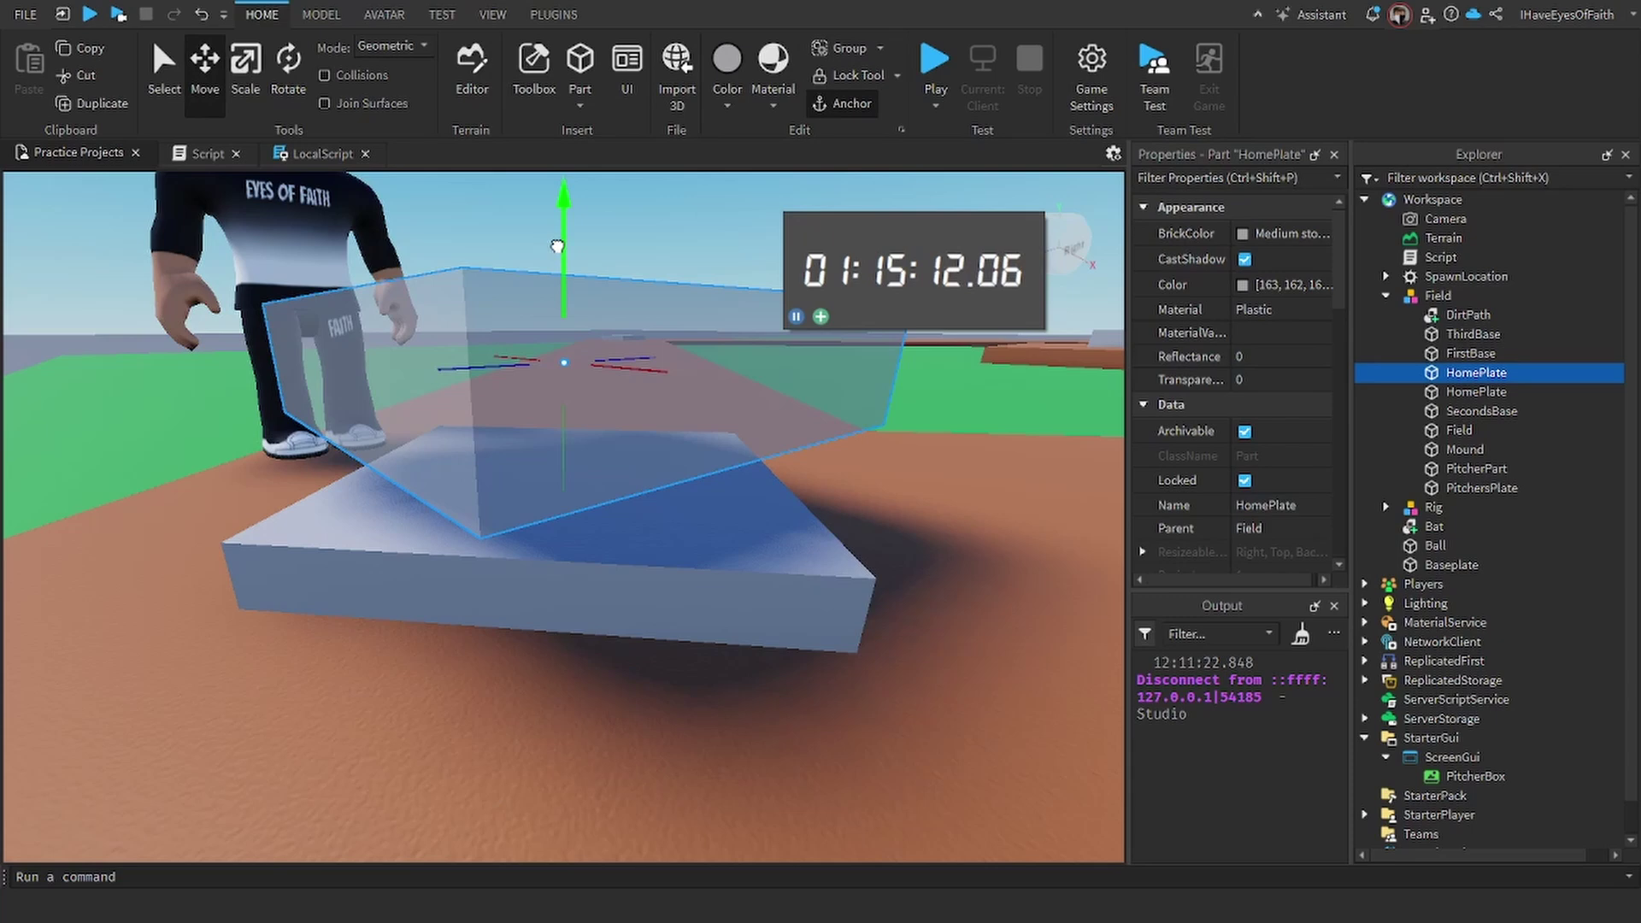
right_drag(557, 246, 447, 470)
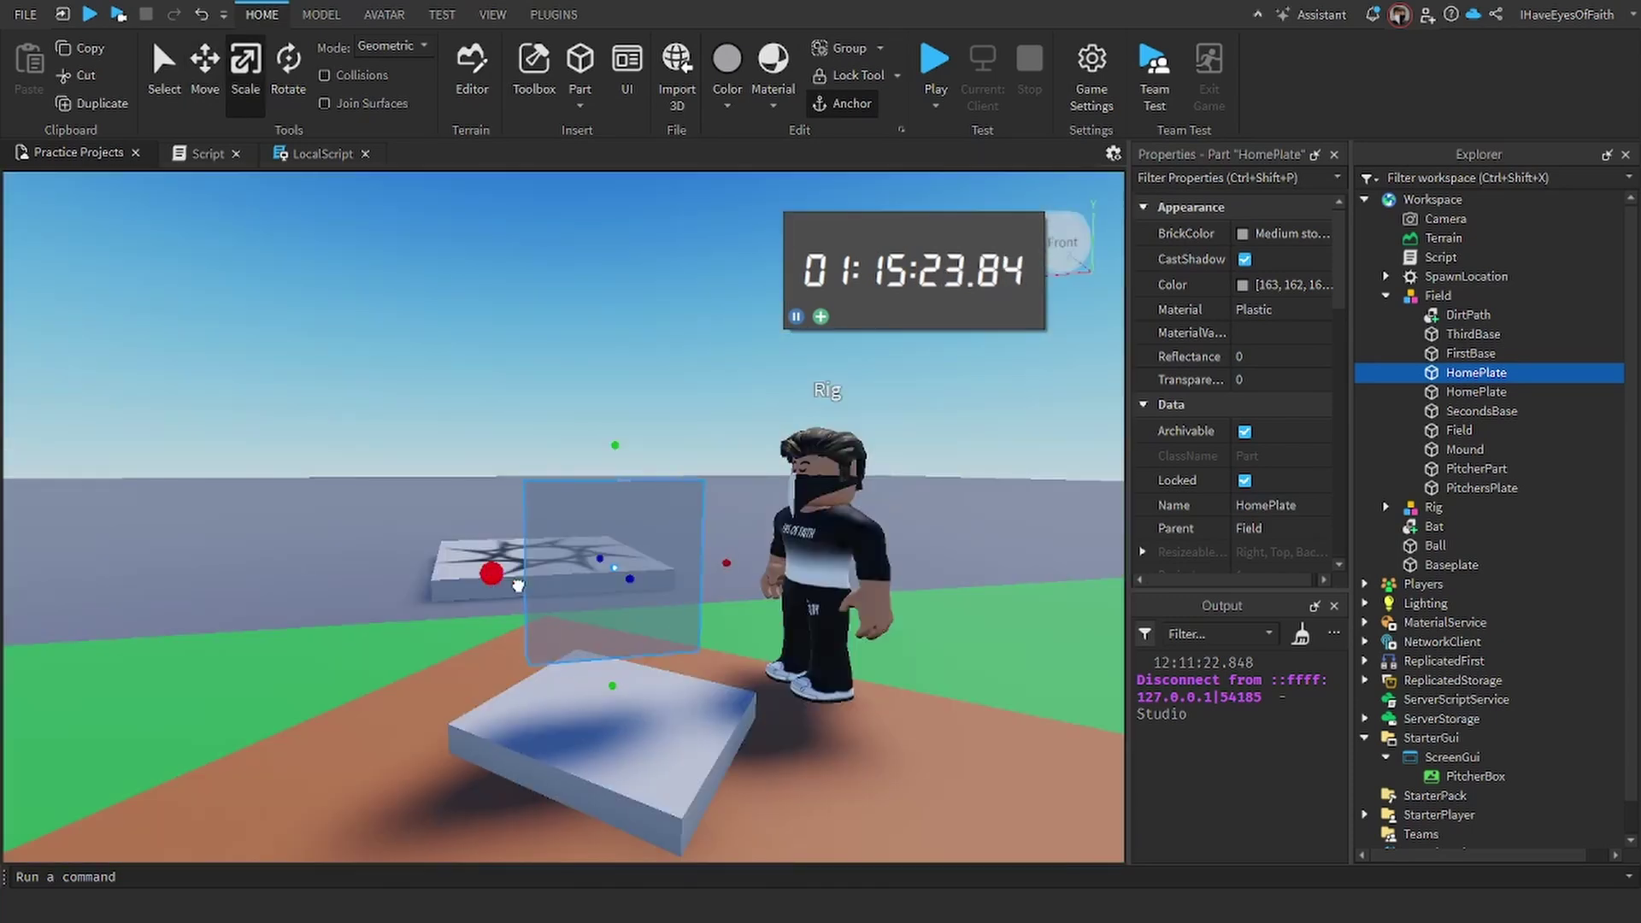
drag(517, 585, 752, 599)
click(816, 581)
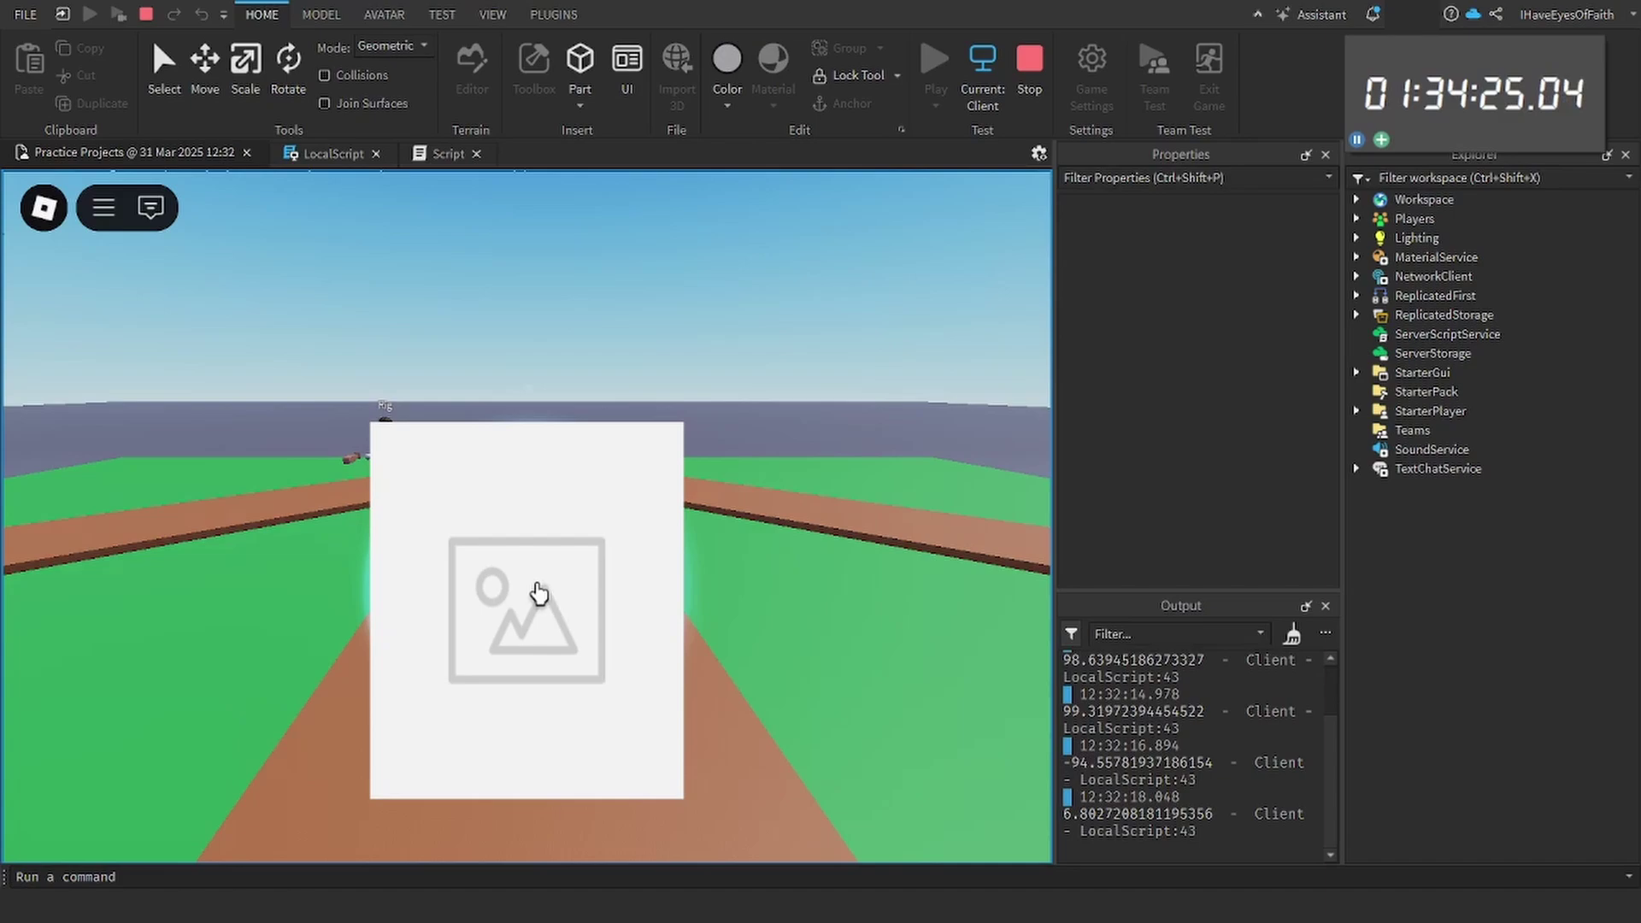
Playtest pitching by walking the avatar into the mound zone and choosing several aim points in the pitching box
click(532, 623)
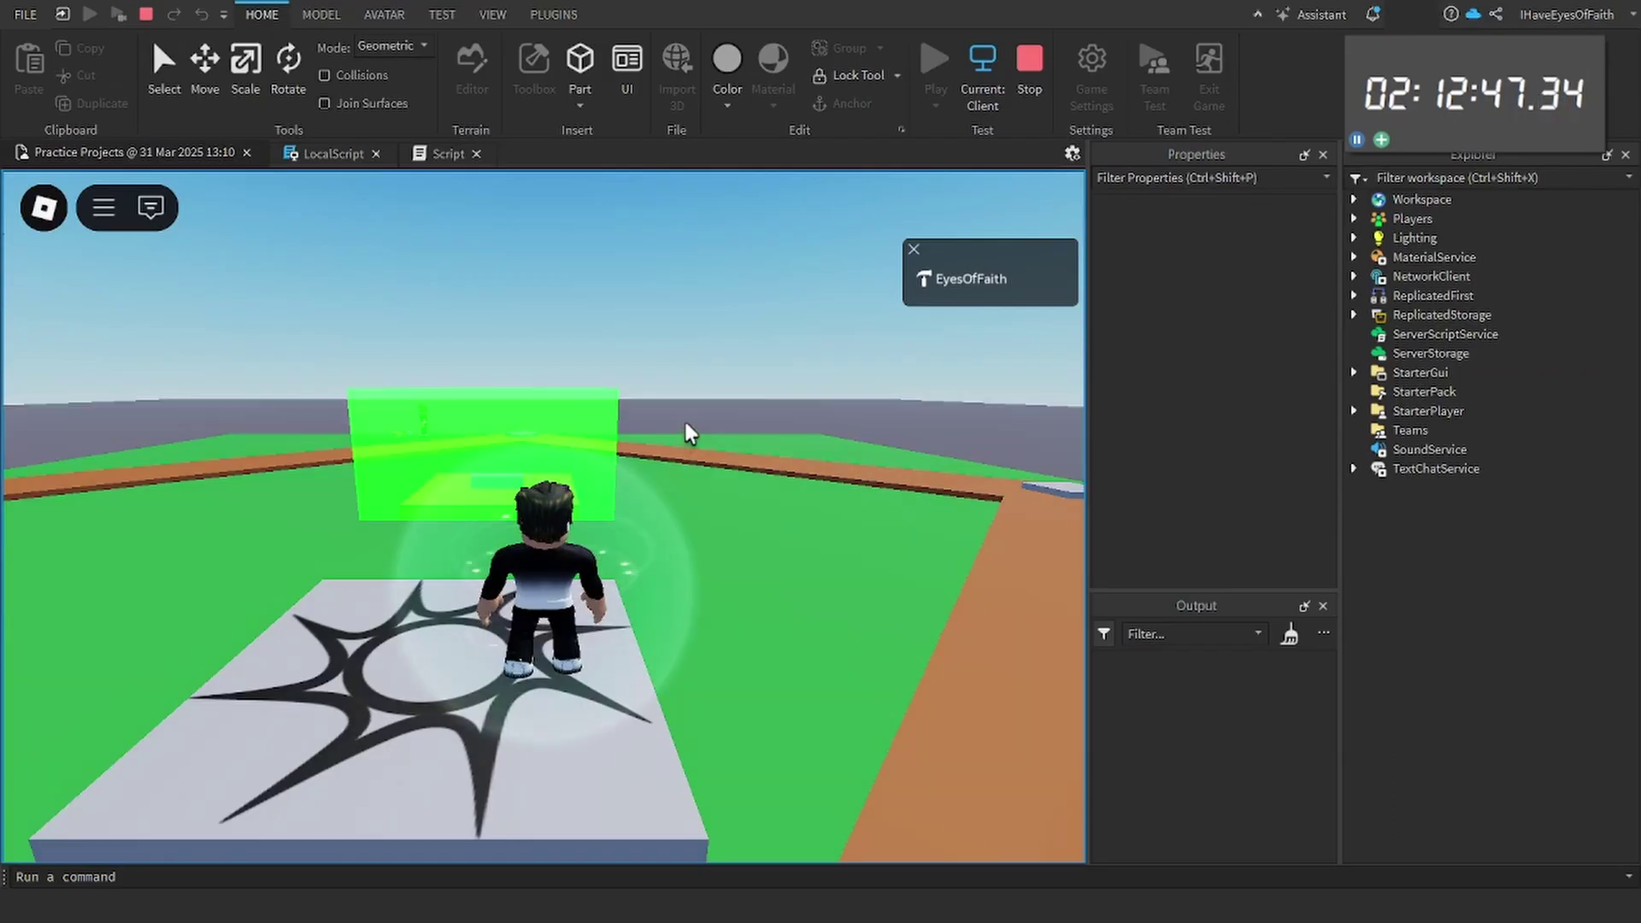
key(w)
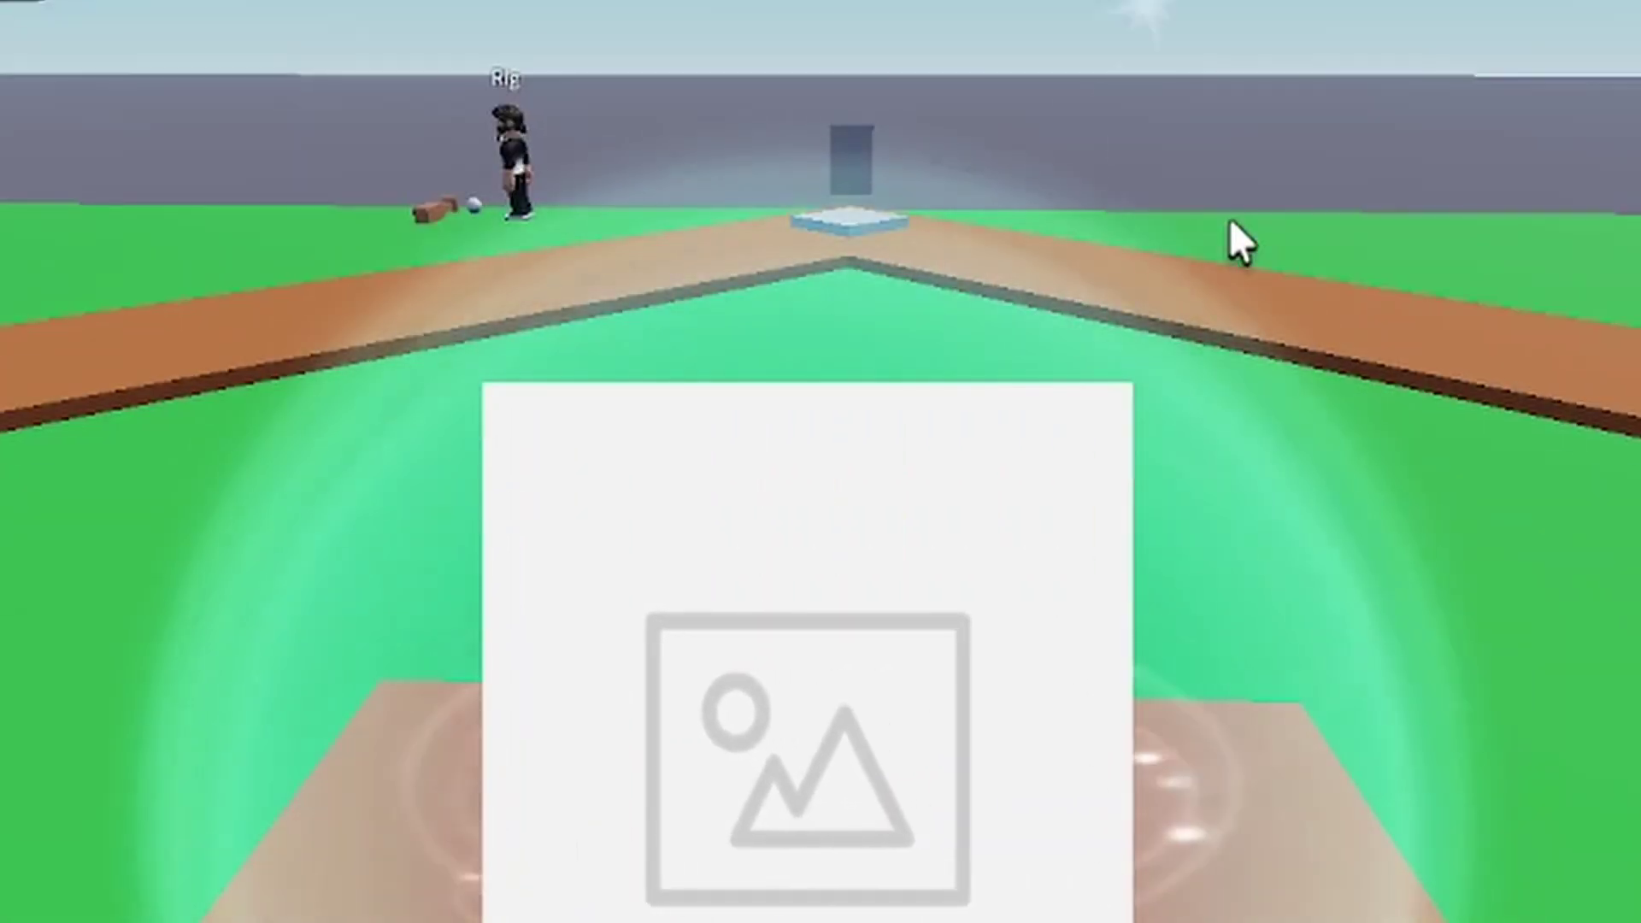
click(1110, 400)
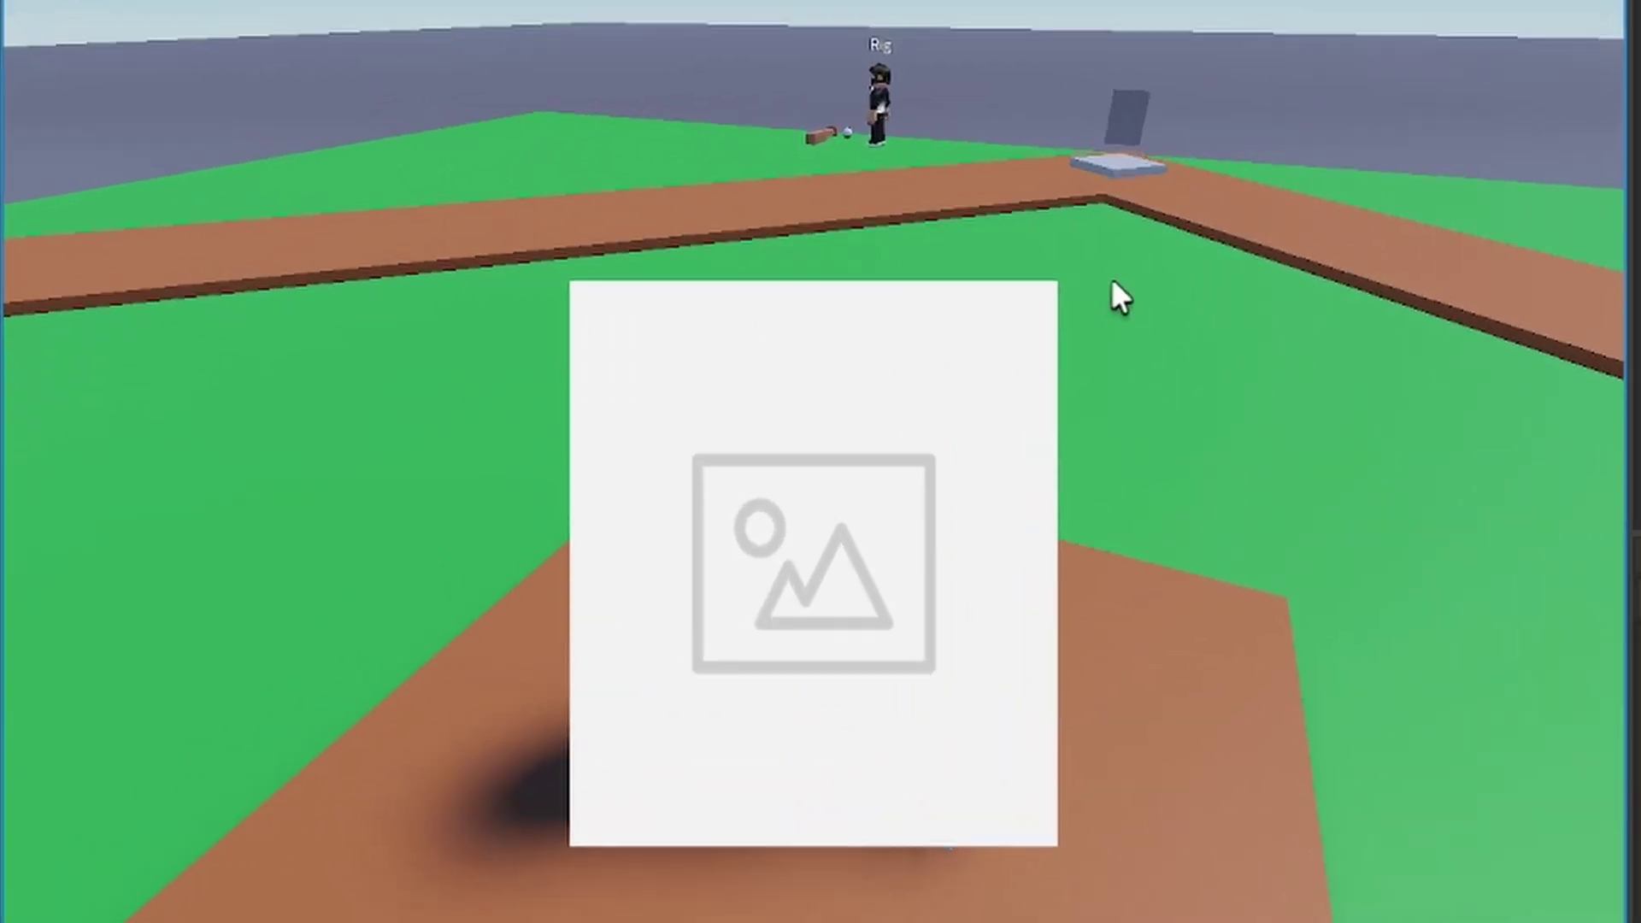
click(1039, 306)
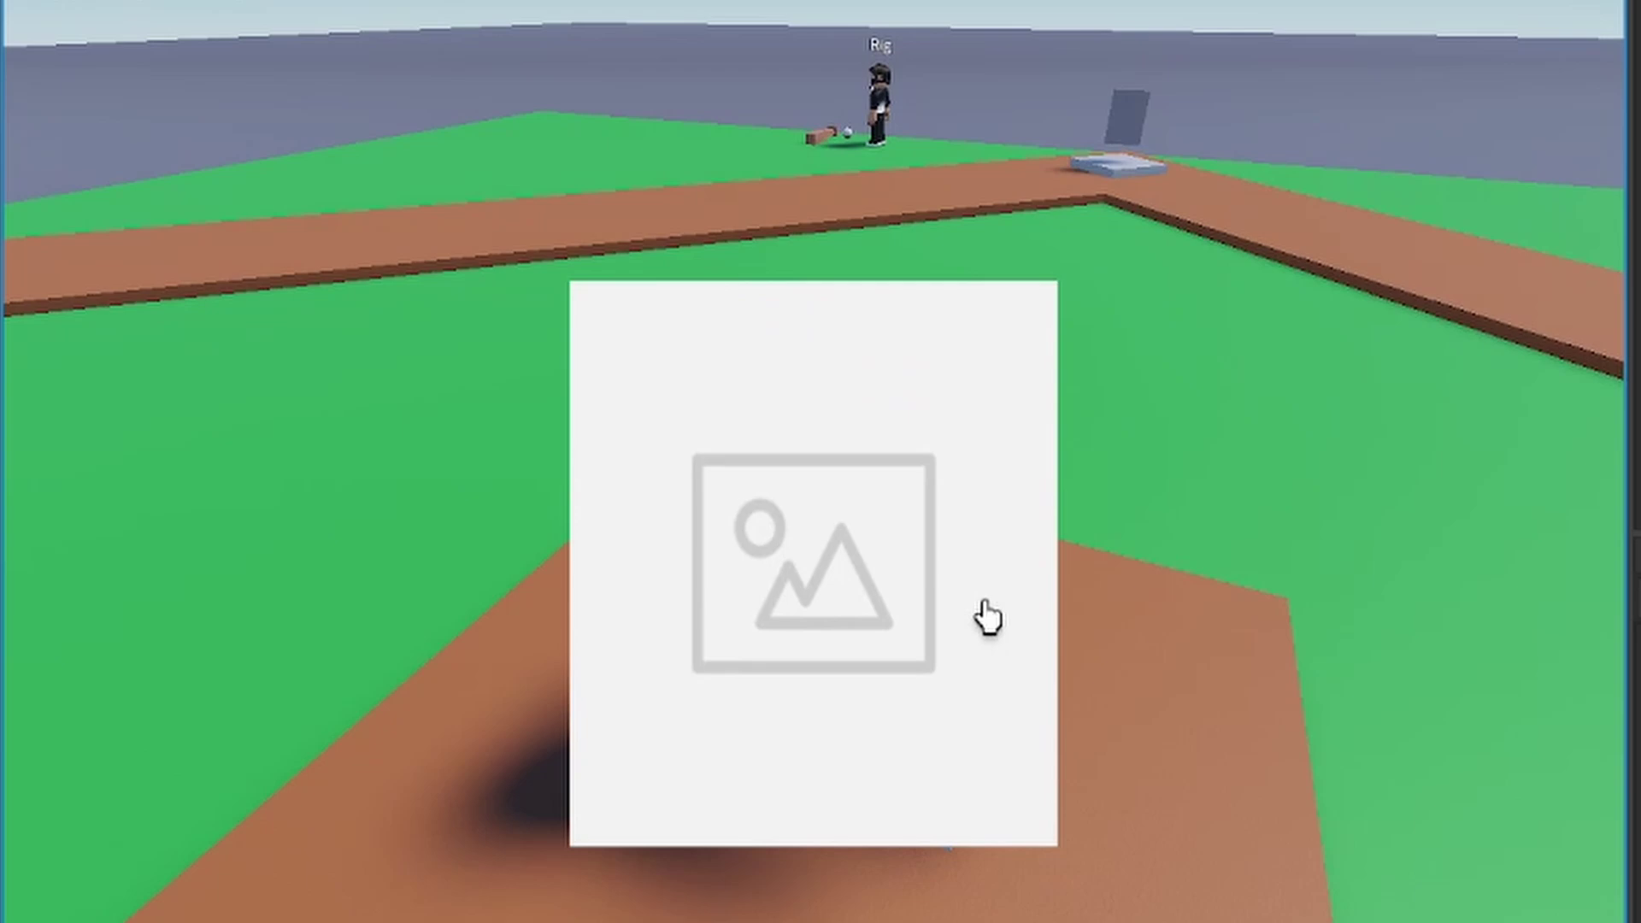
click(819, 569)
right_drag(1095, 400, 1096, 400)
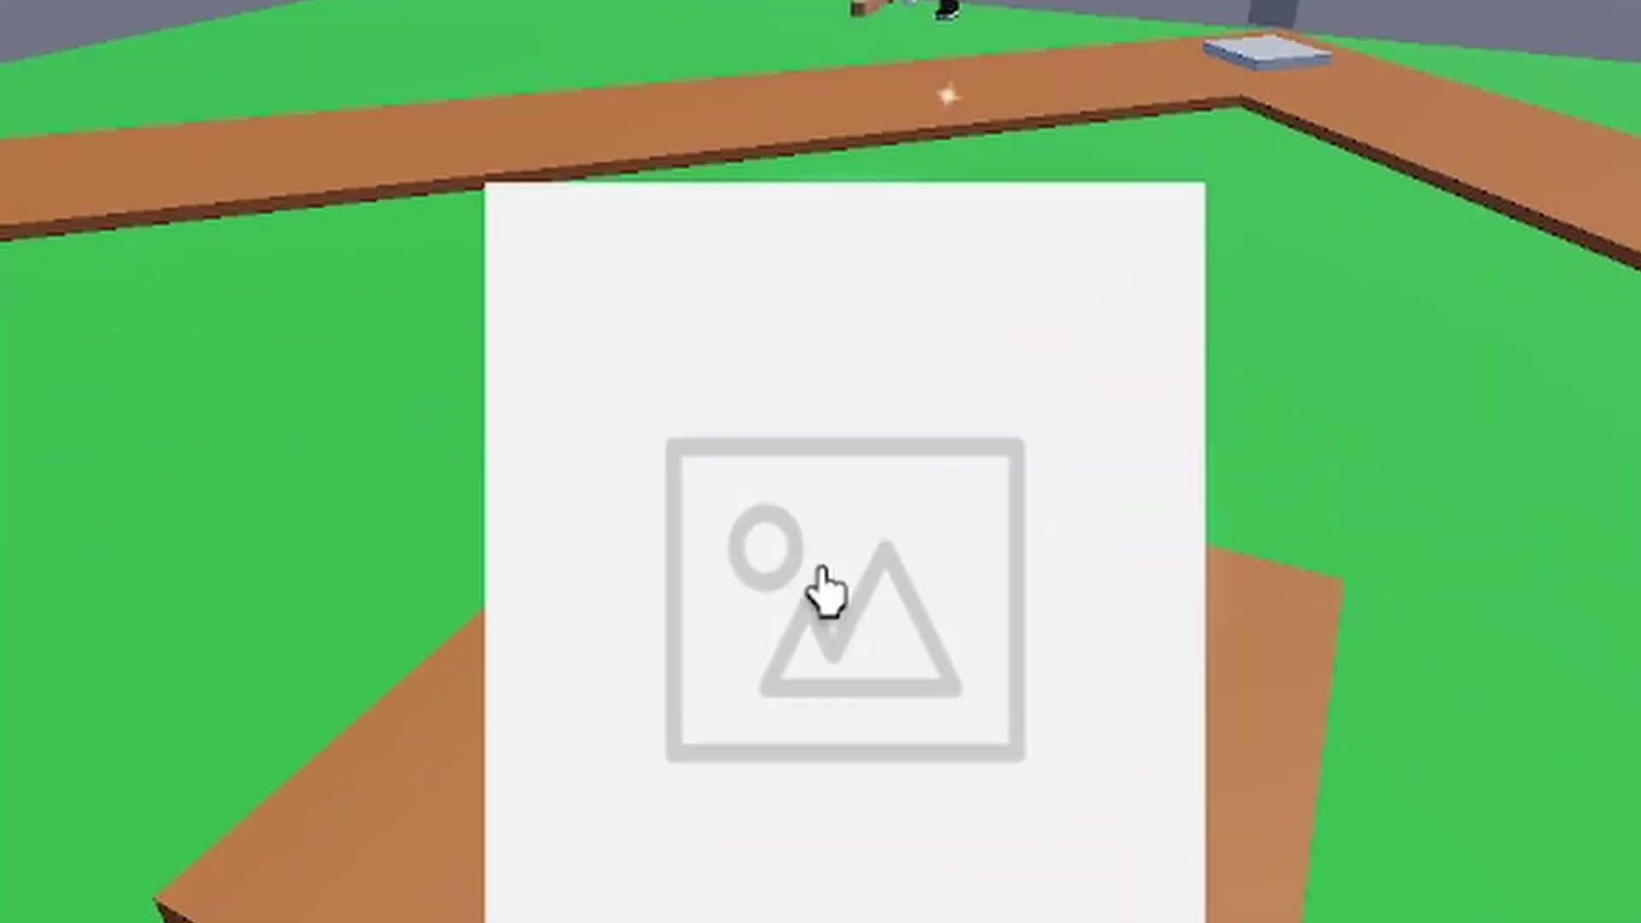
click(823, 590)
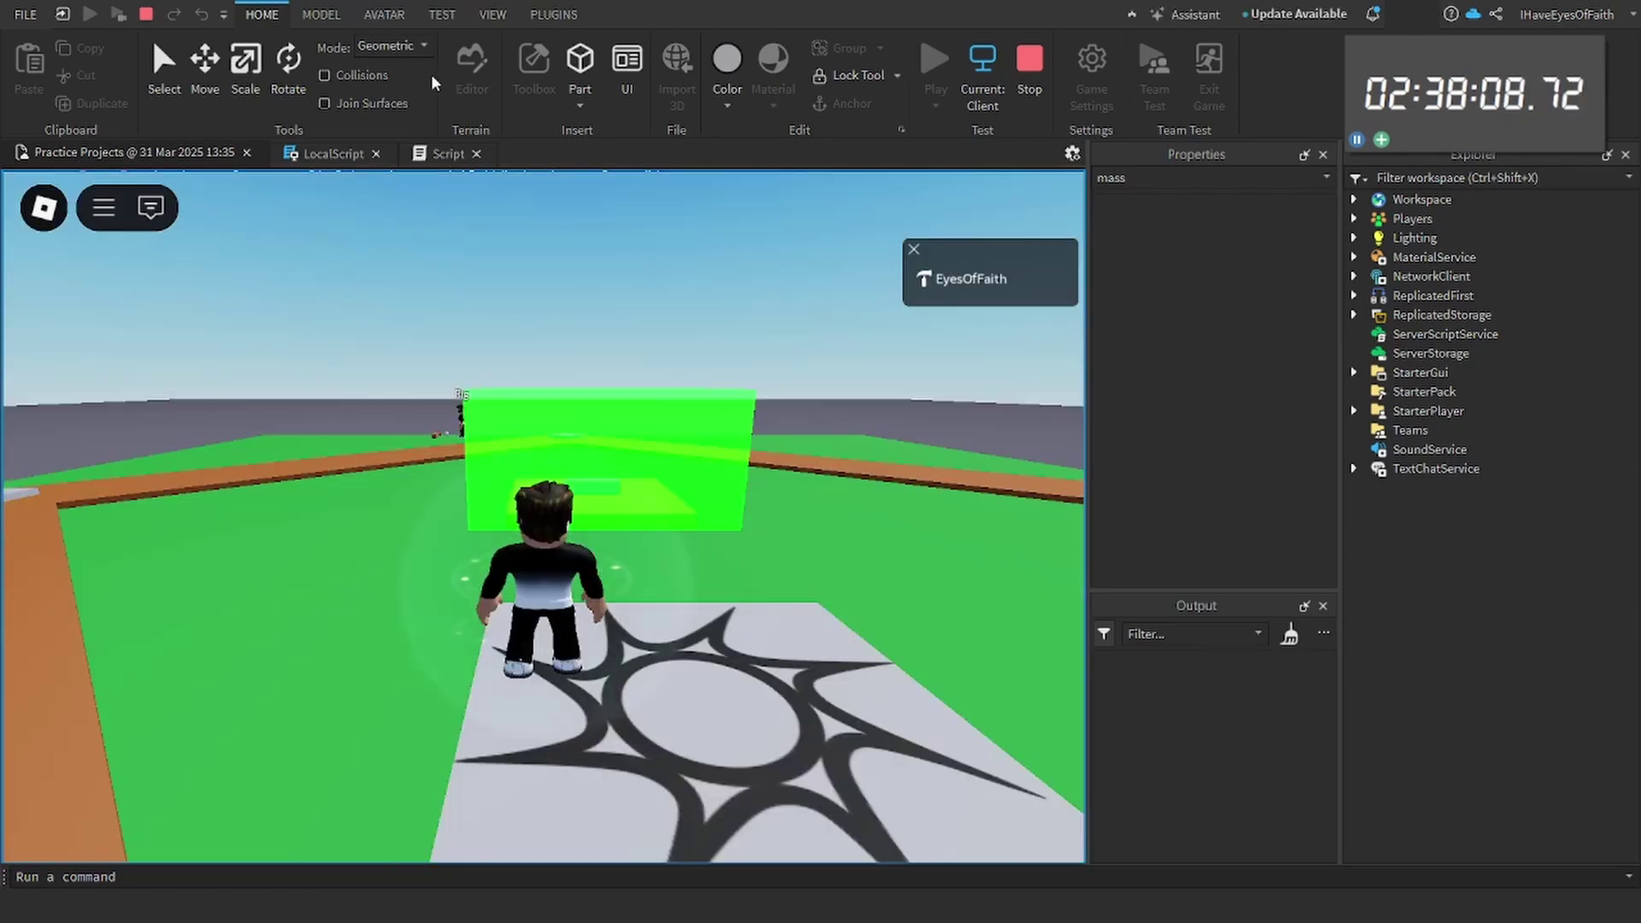
Test more pitches from the mound, viewing home plate from different angles and aiming at the pitching box's edges
key(w)
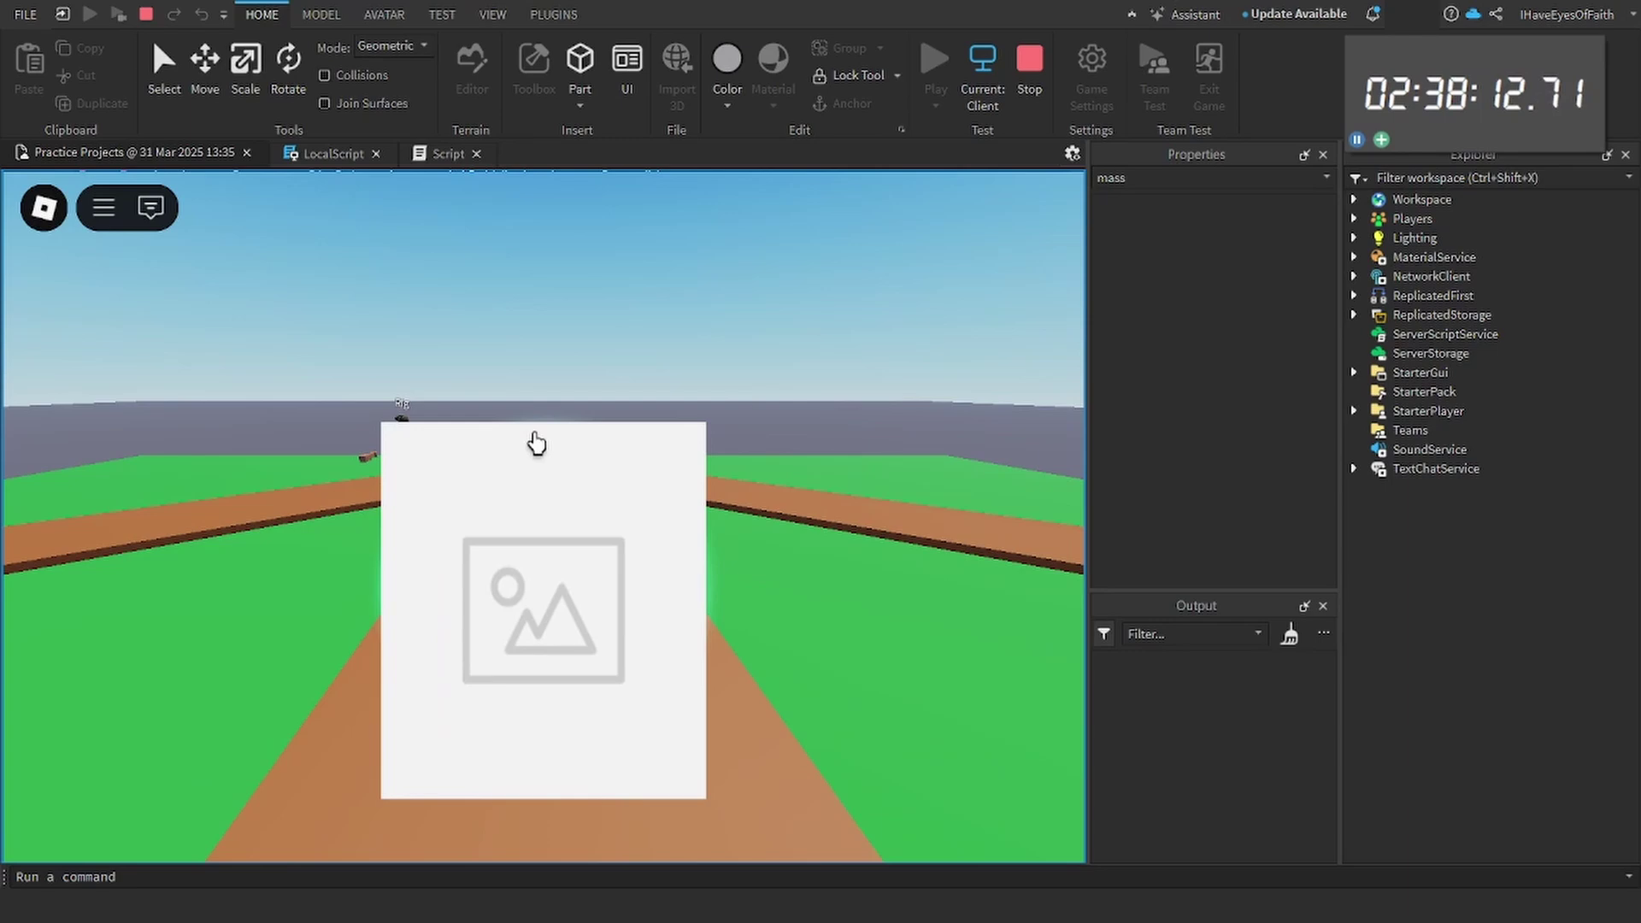
right_drag(568, 448, 567, 448)
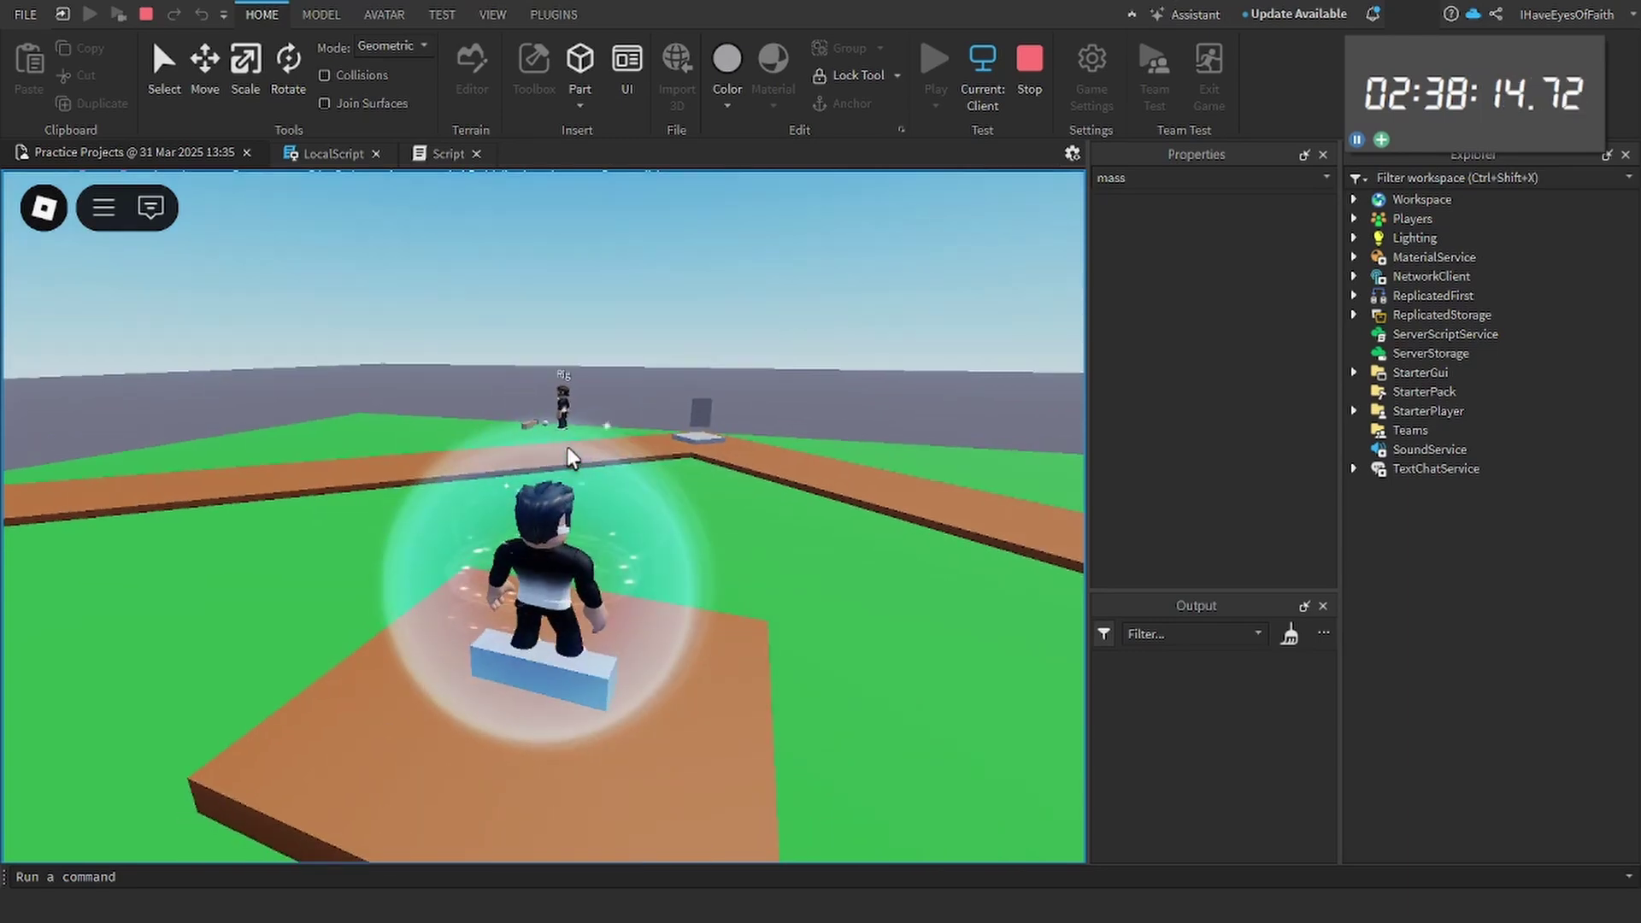
scroll(937, 508, down, 2)
right_drag(938, 508, 937, 509)
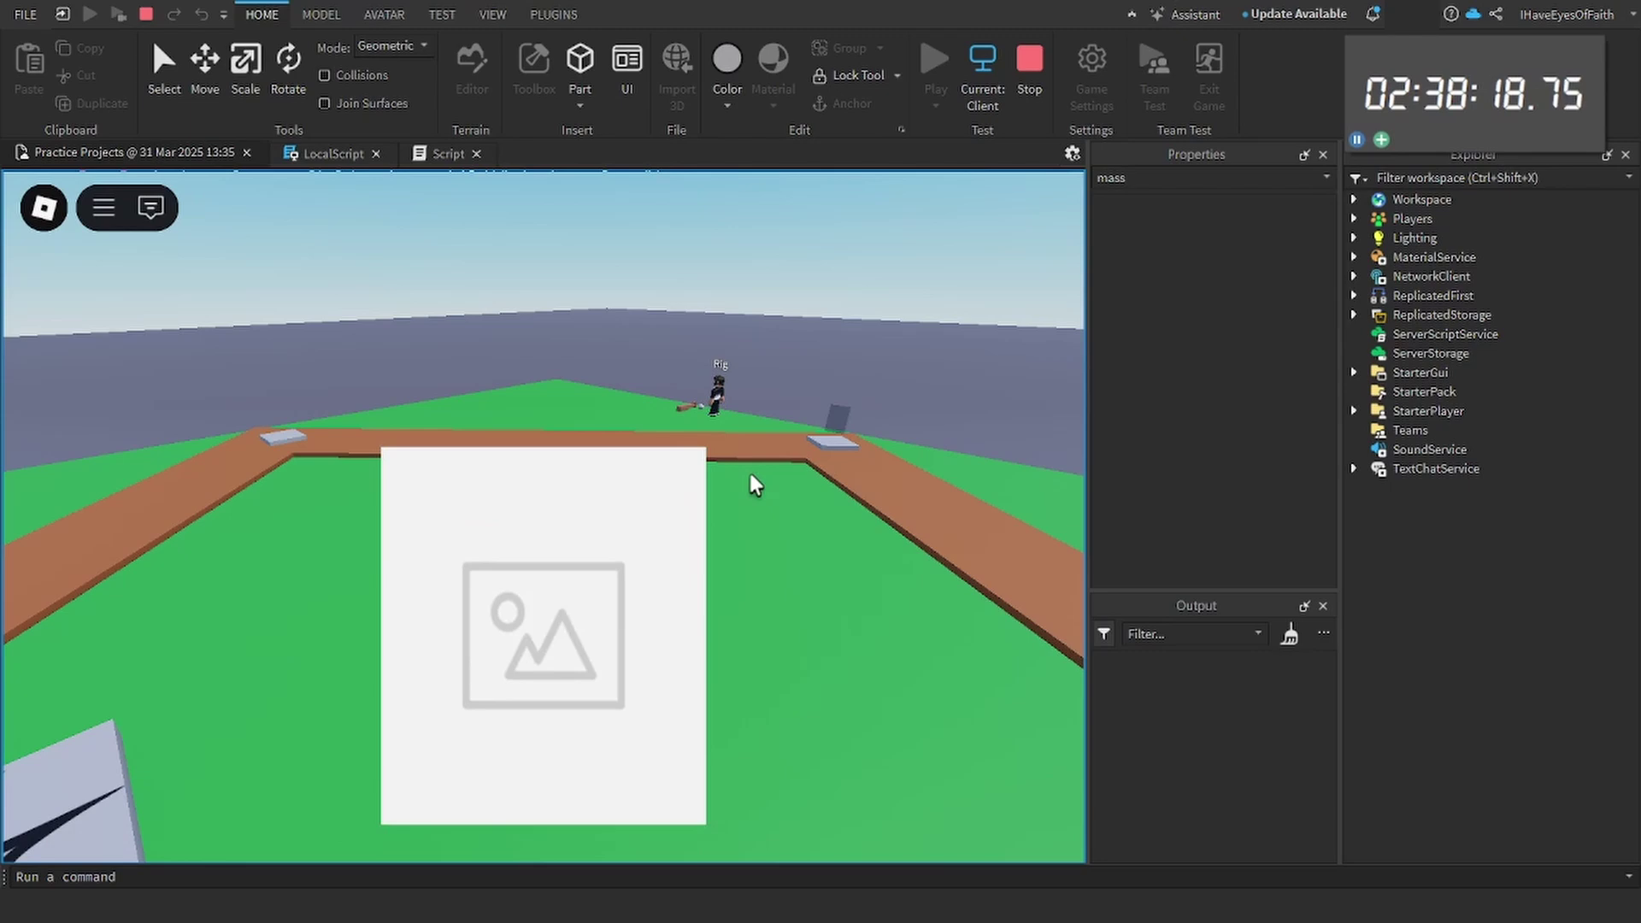
click(700, 632)
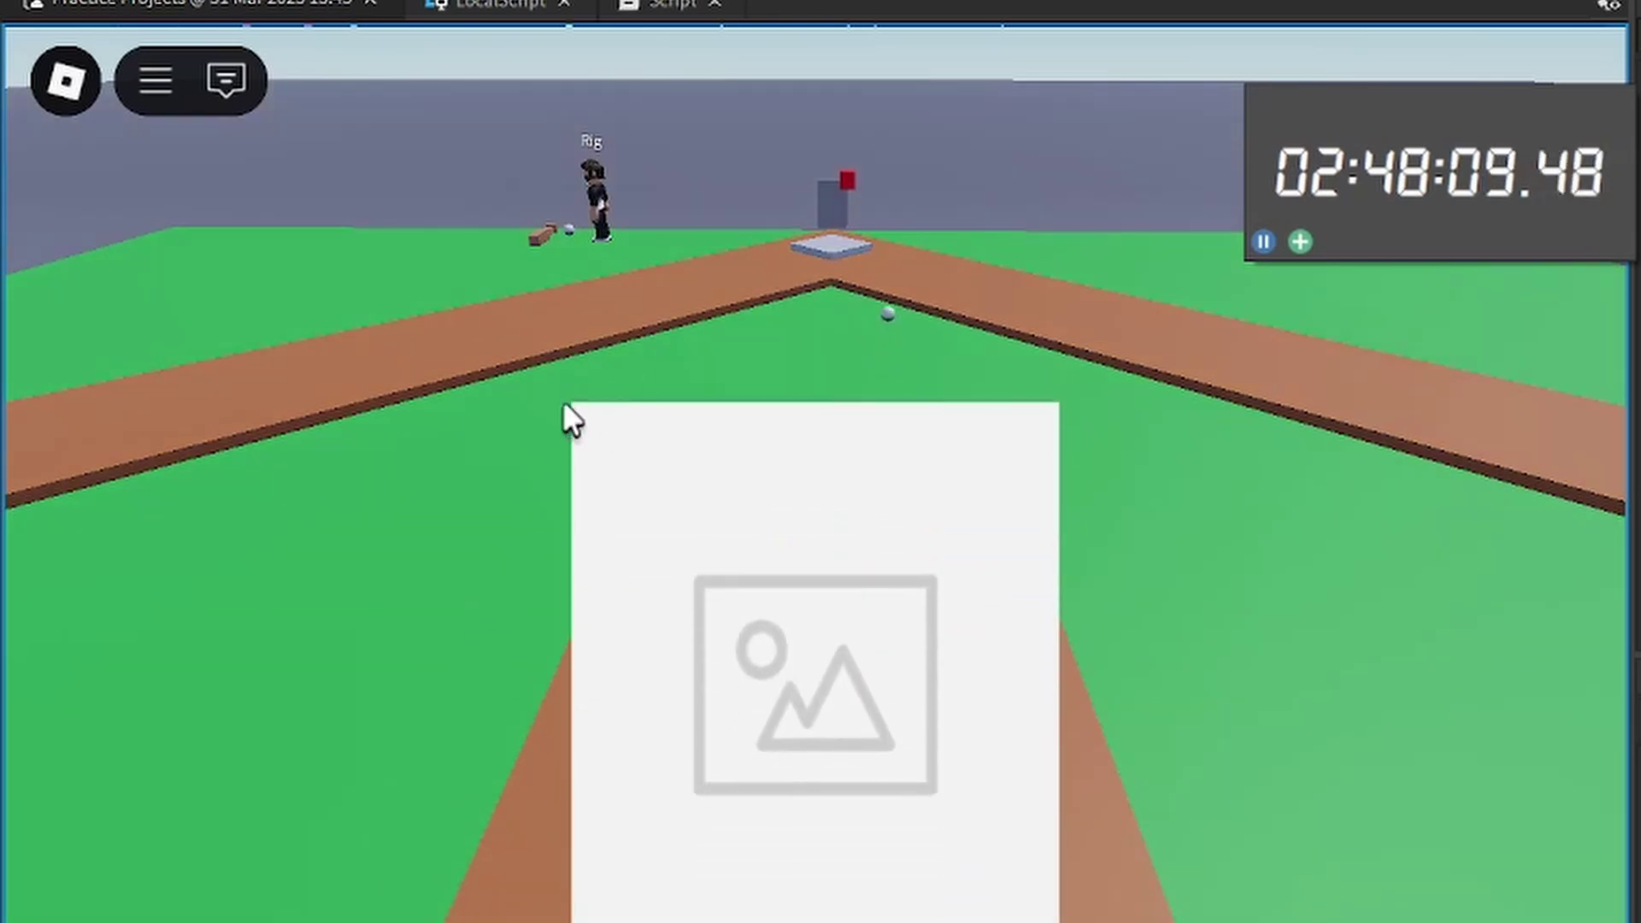
click(589, 412)
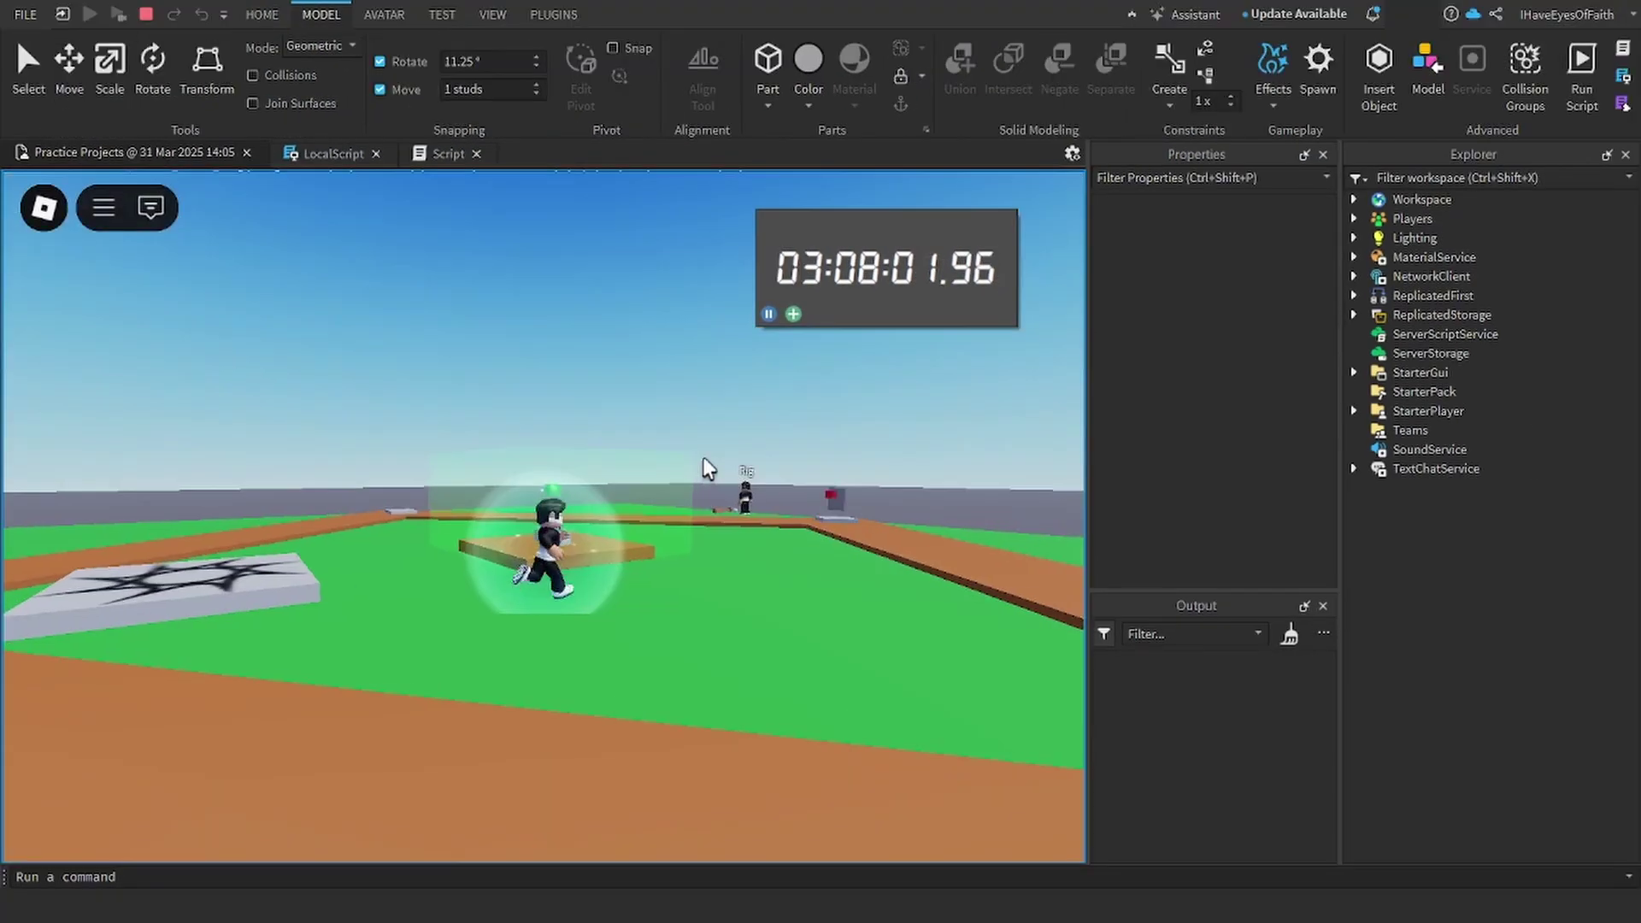
Walk the avatar across the infield to home plate and watch the incoming pitches from the batter's side
key(d)
right_drag(706, 467, 707, 466)
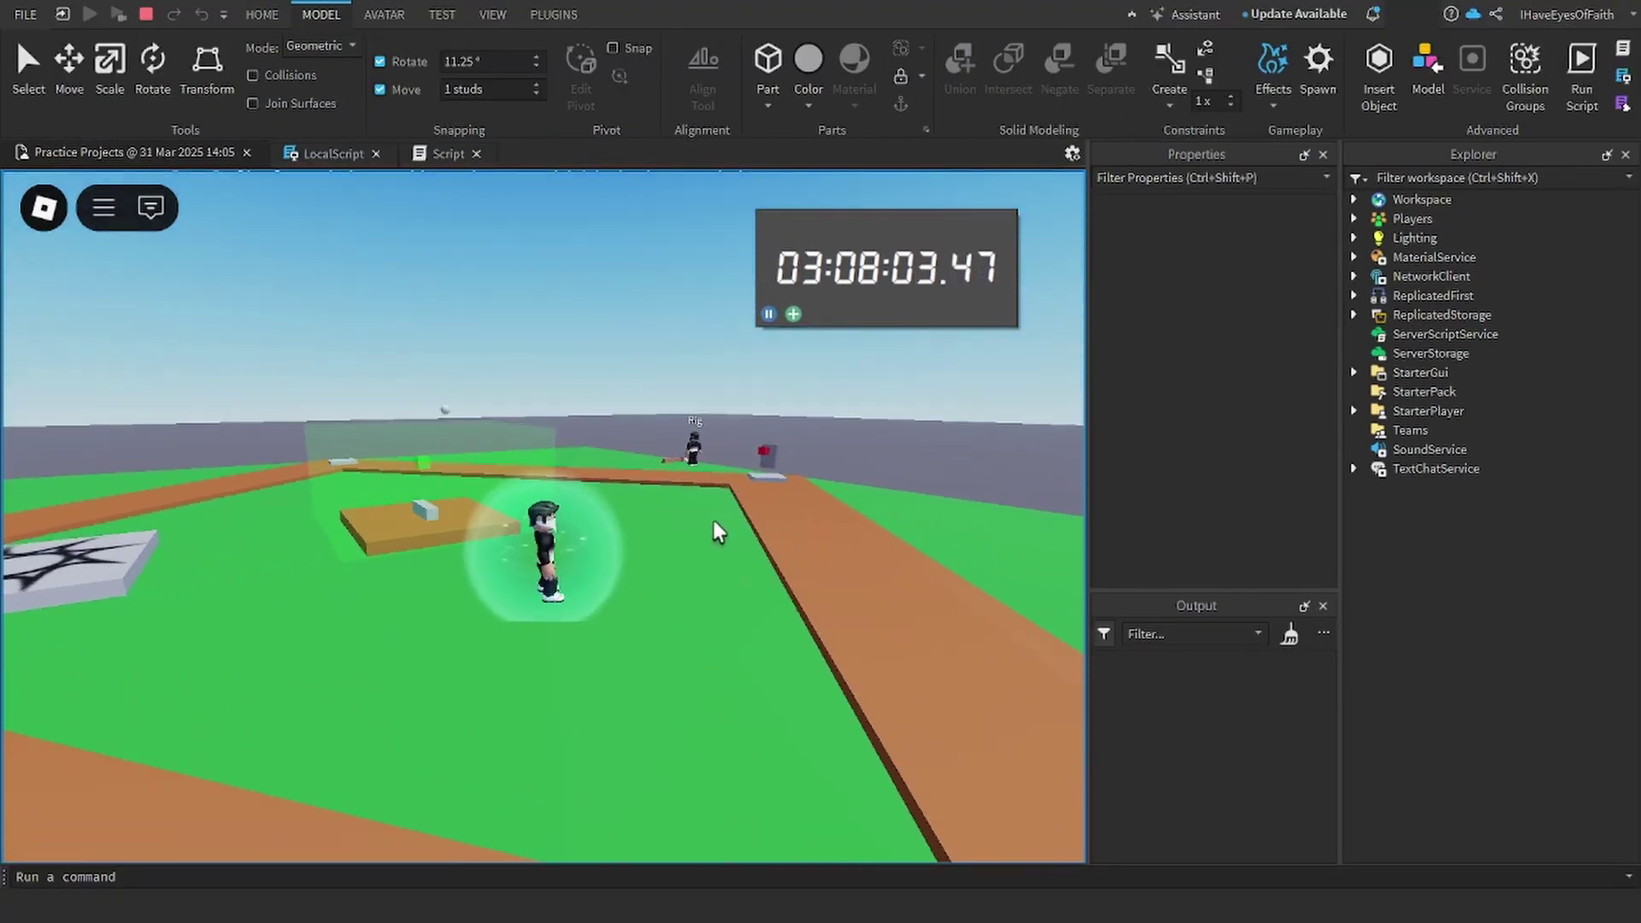
key(w)
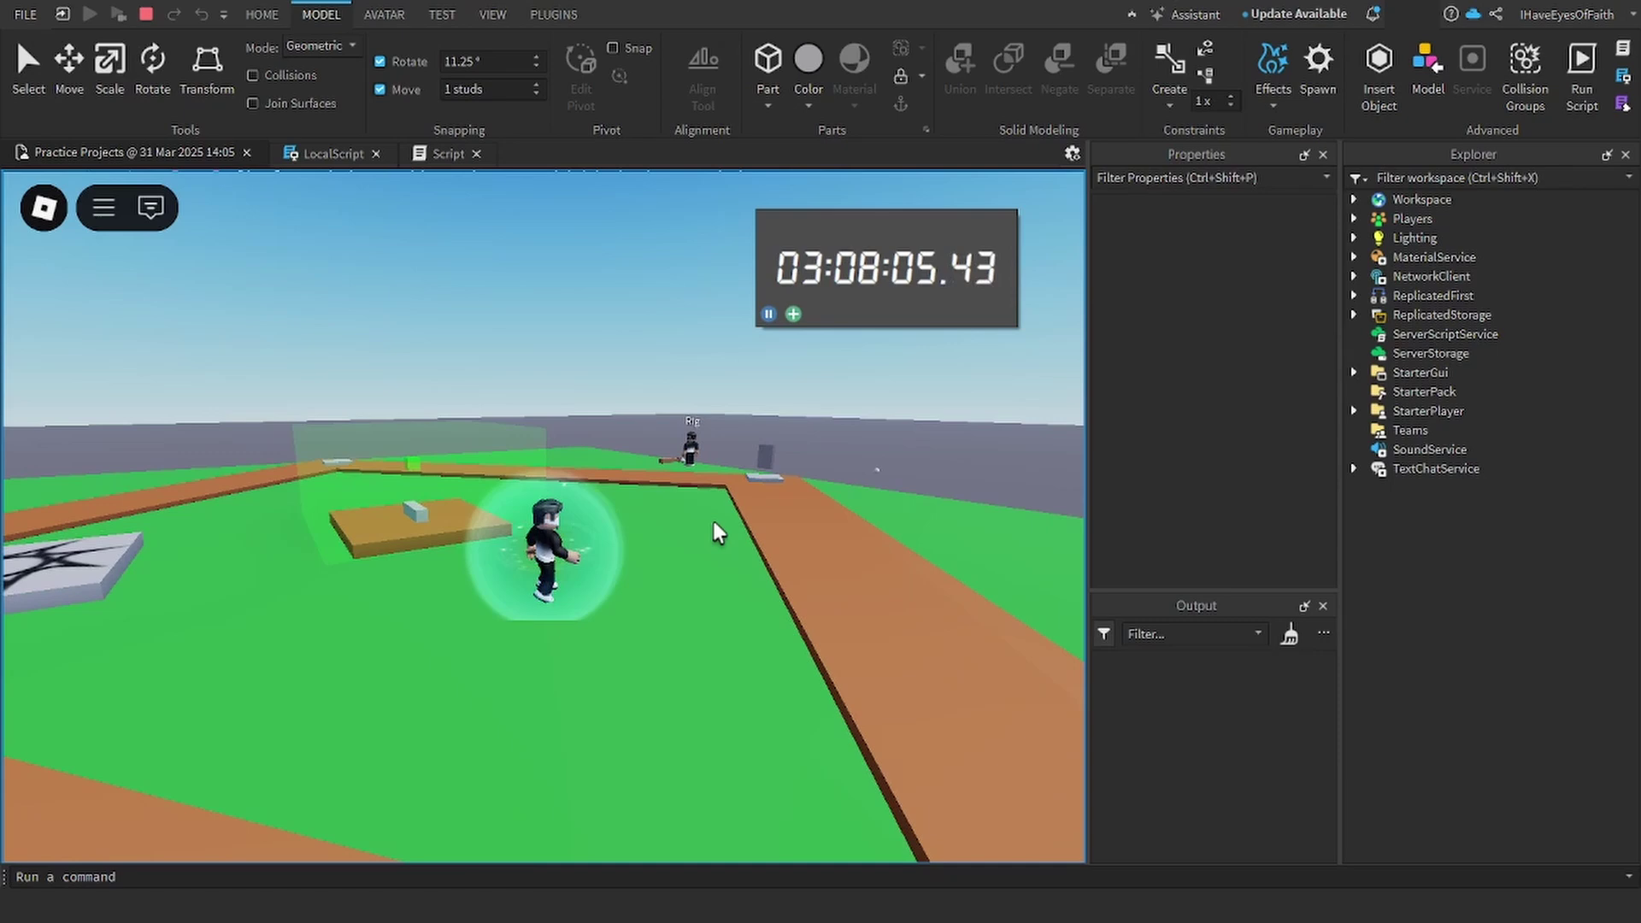
right_drag(715, 523, 715, 523)
key(a)
key(a)
key(d)
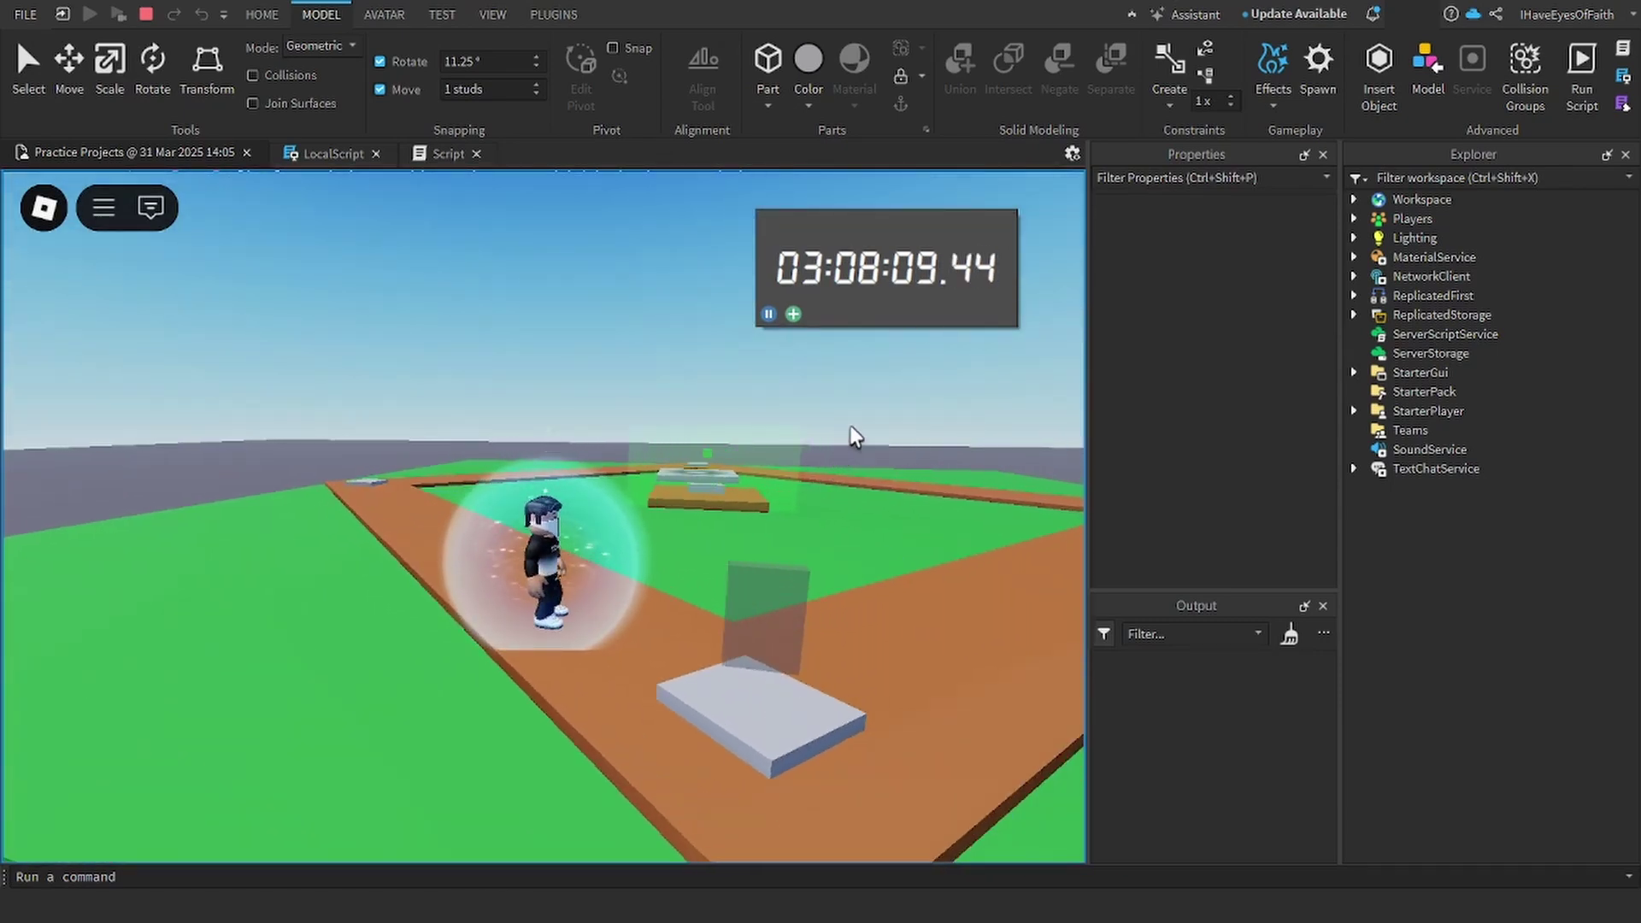
key(d)
scroll(889, 408, up, 2)
key(s)
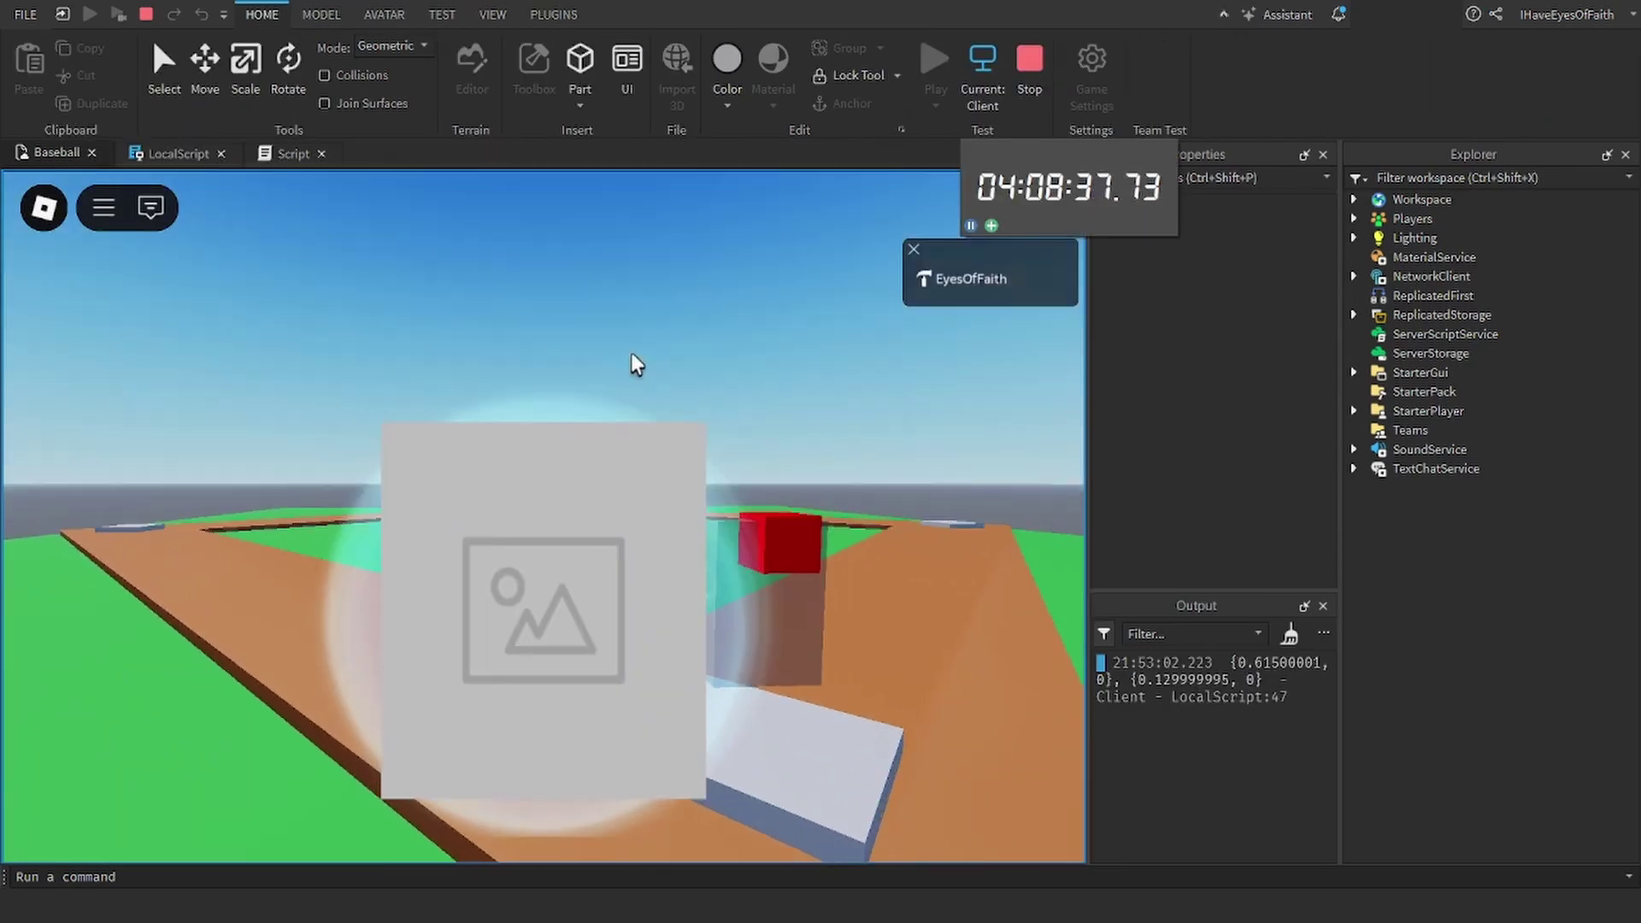
Test batting at home plate by choosing an aim point in the batting box as the ball comes in
key(w)
right_drag(631, 354, 632, 354)
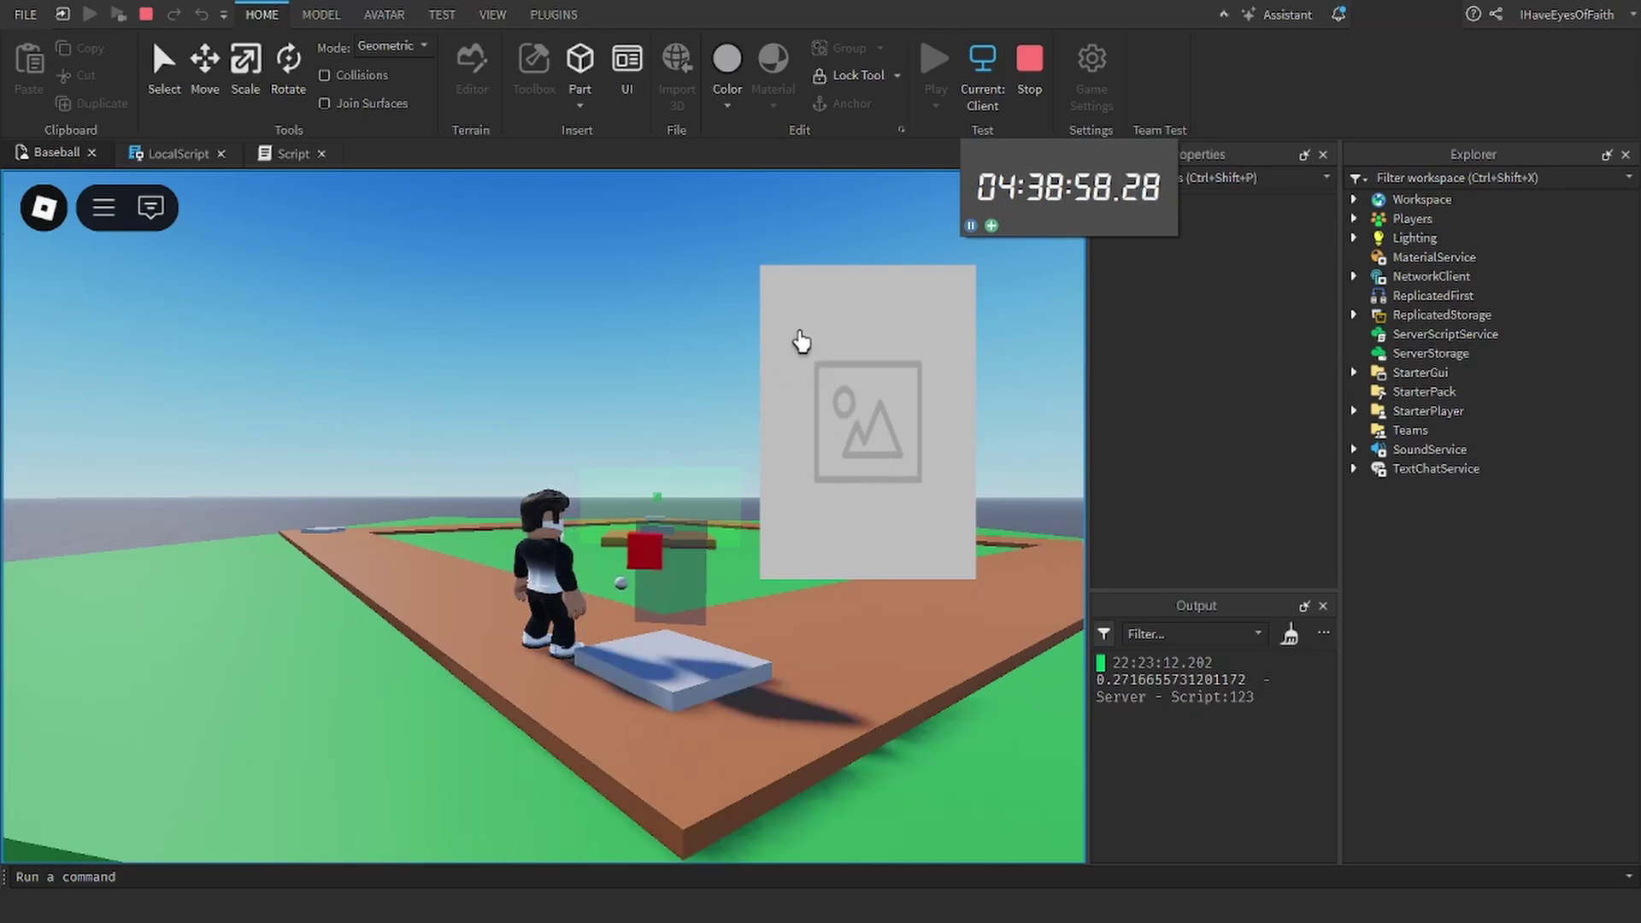
click(797, 370)
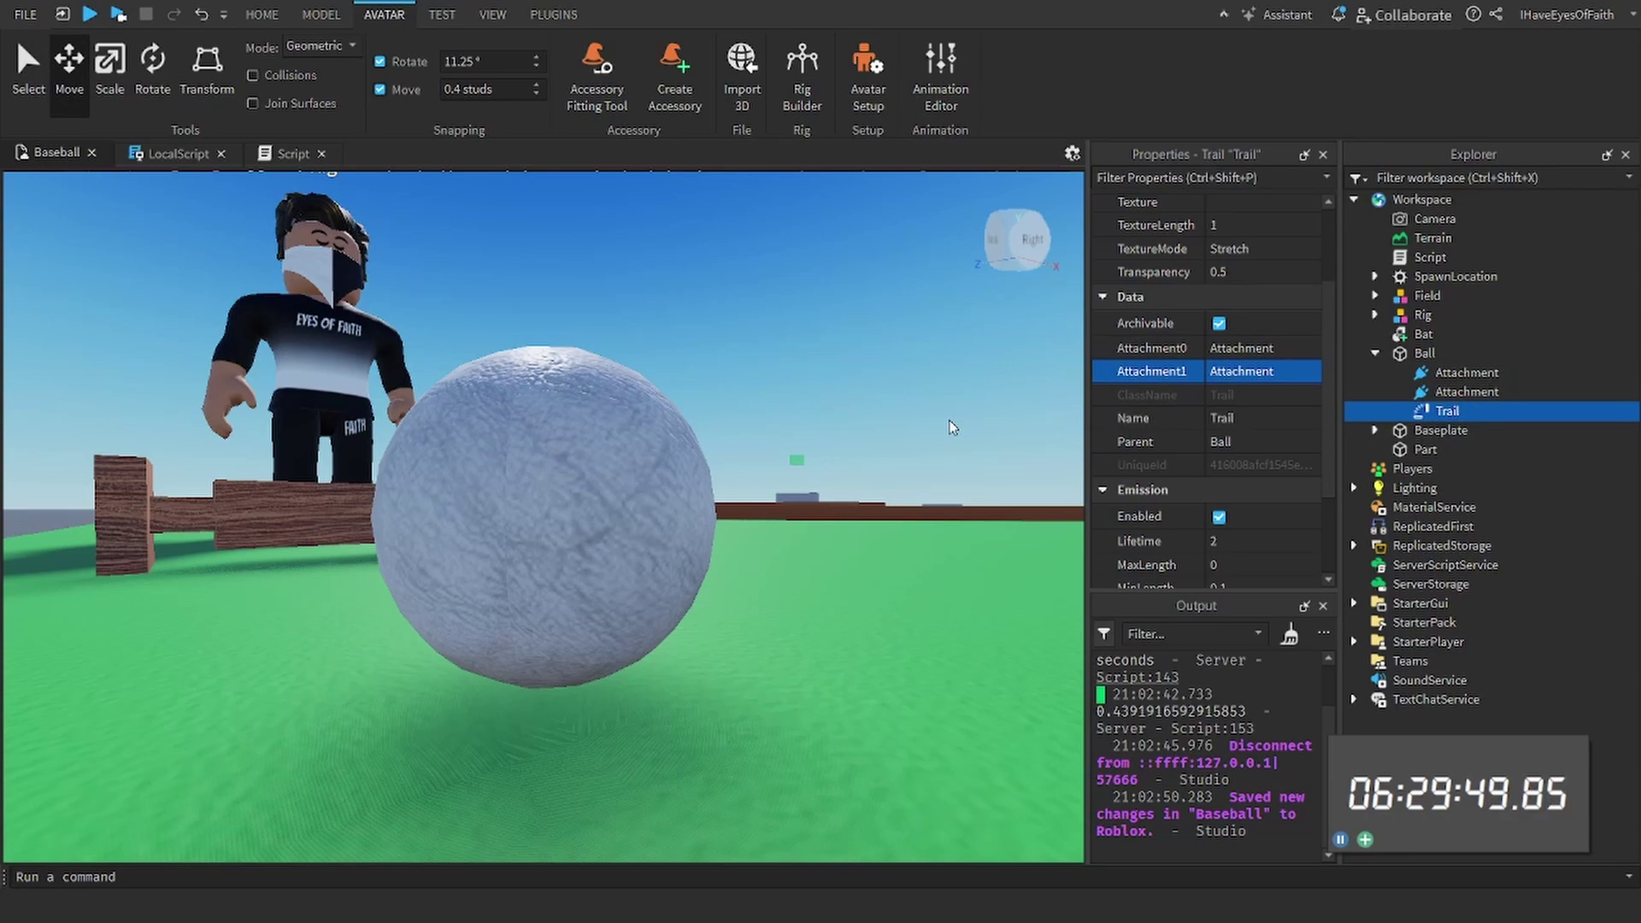
Select the ball in the scene and review its data, collision and part properties
drag(604, 512, 671, 683)
key(s)
key(d)
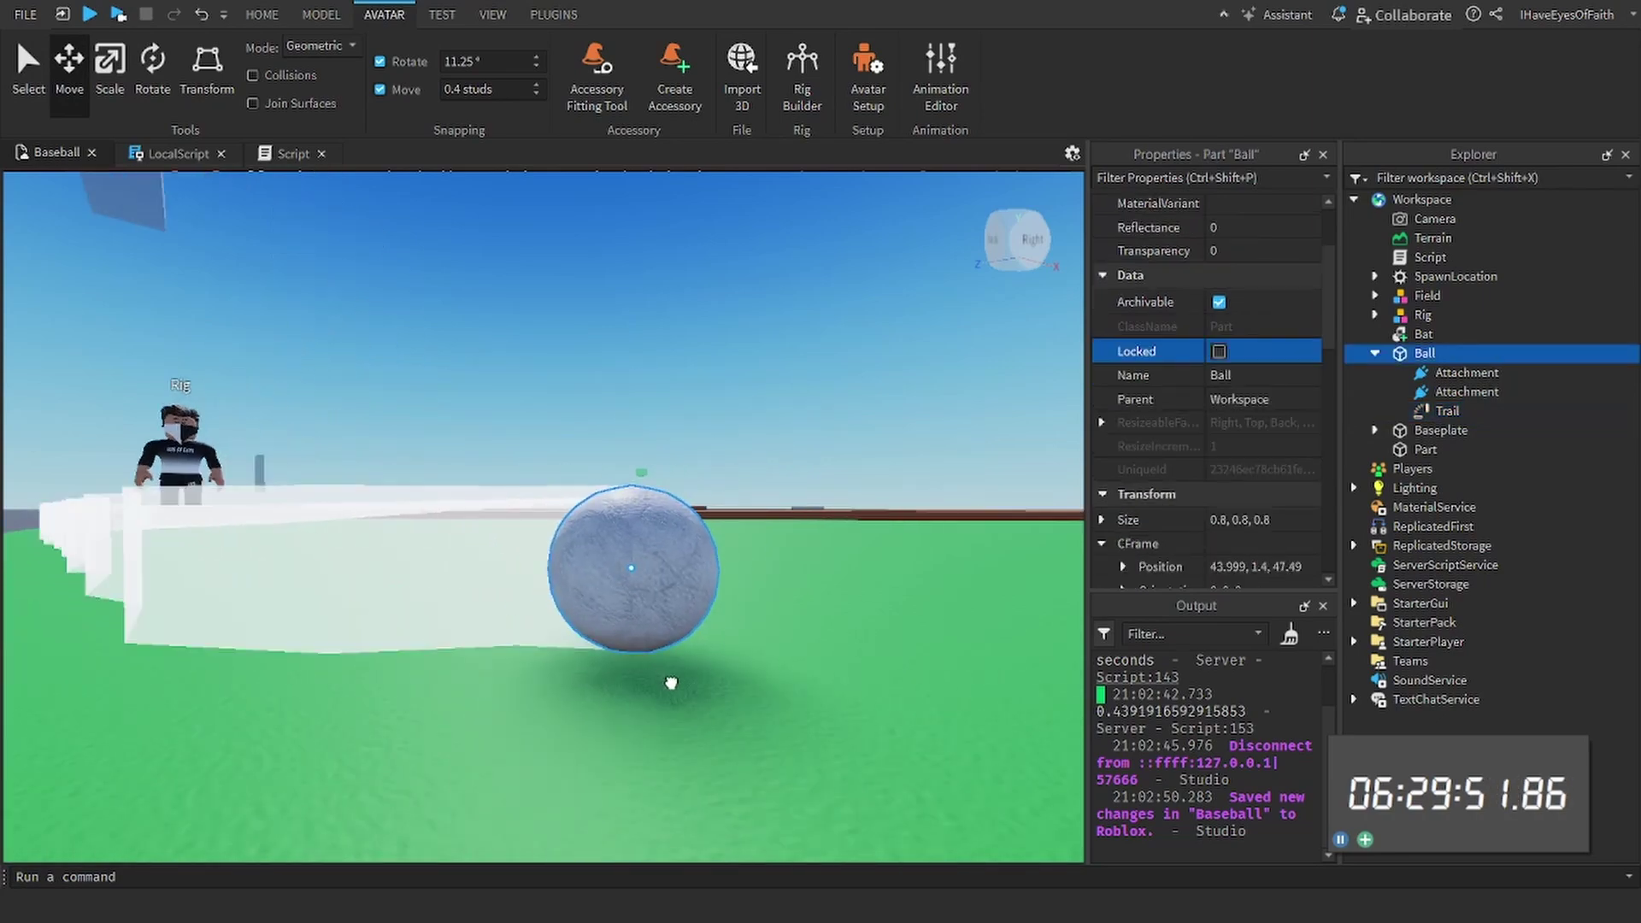
scroll(1213, 410, down, 8)
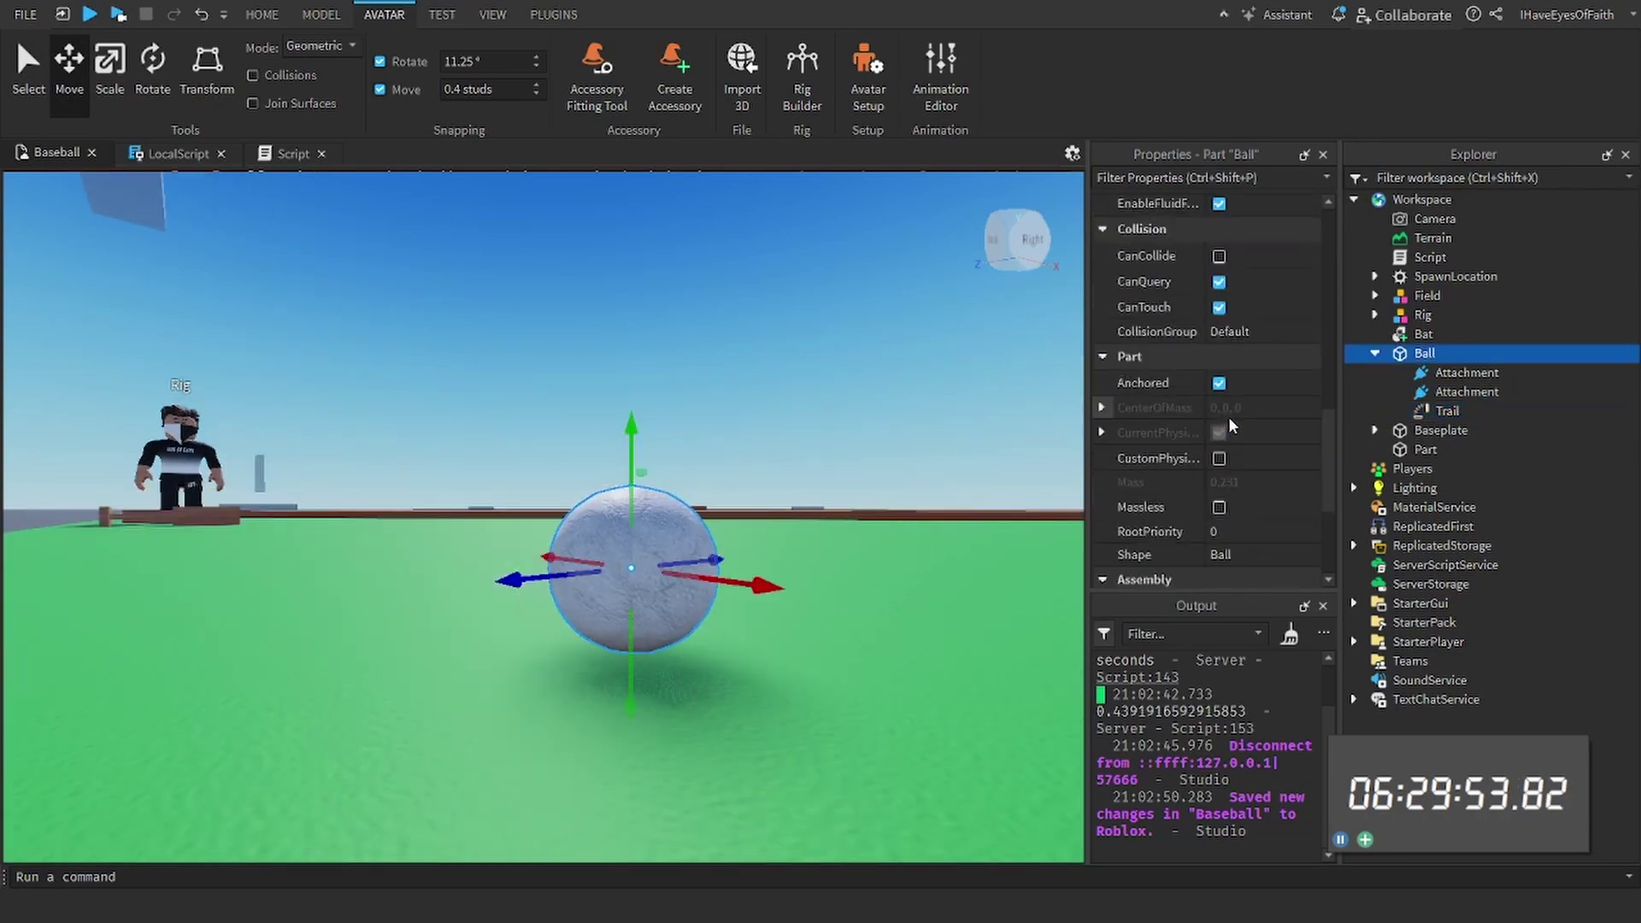
scroll(1253, 437, down, 5)
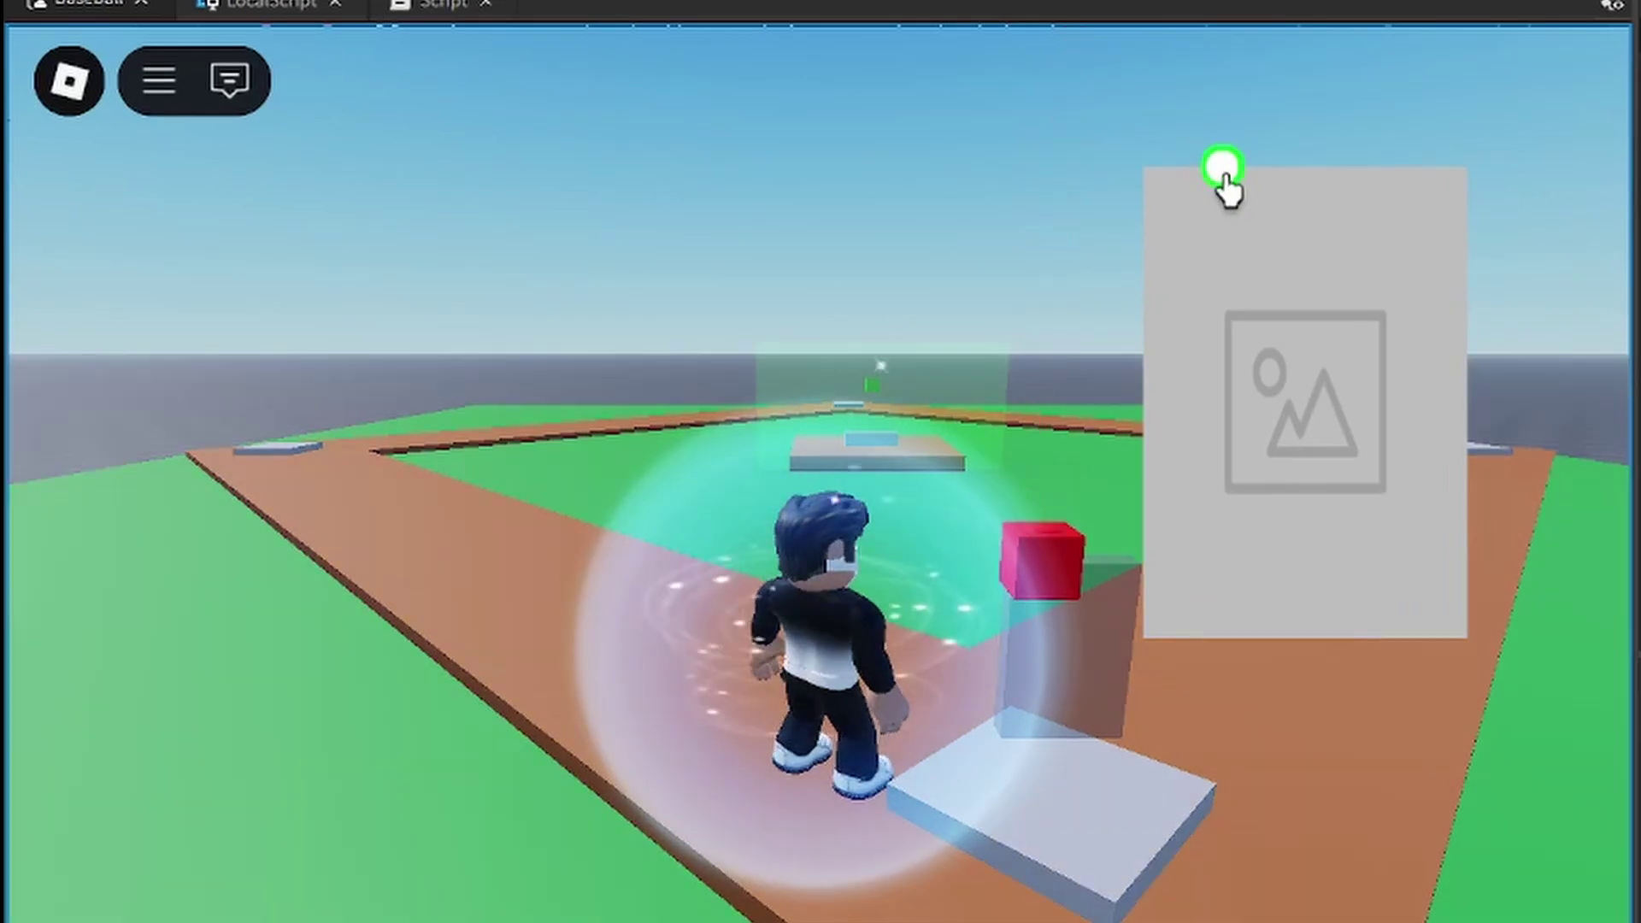
Playtest batting at home plate by choosing different aim points in the batting box against several red-trailed pitches
click(1226, 177)
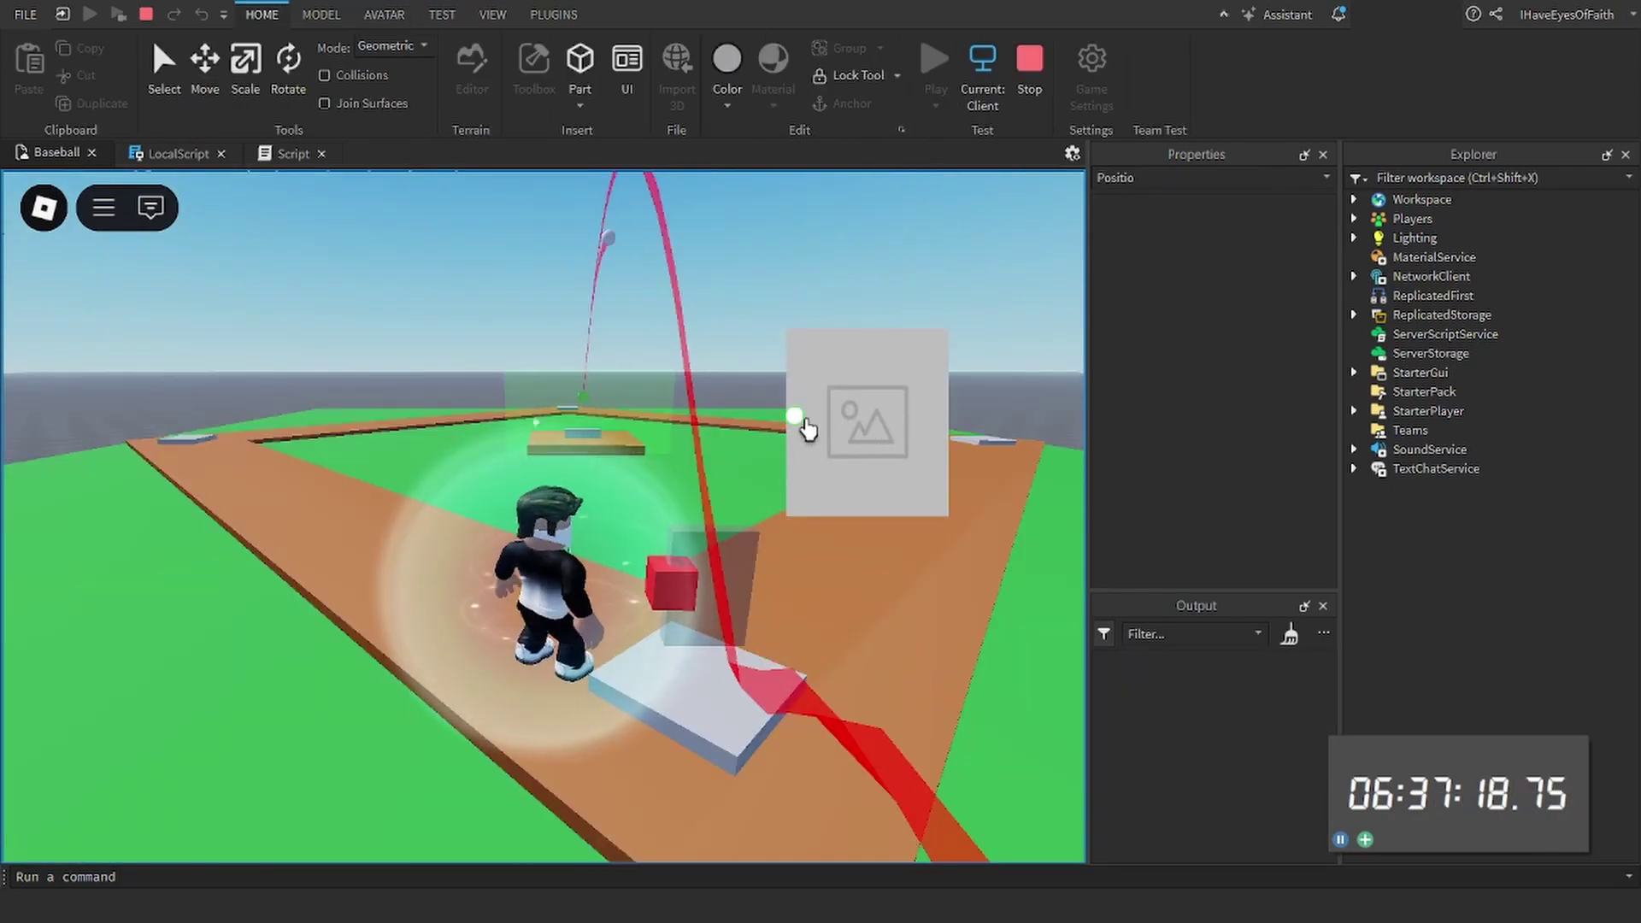
click(808, 423)
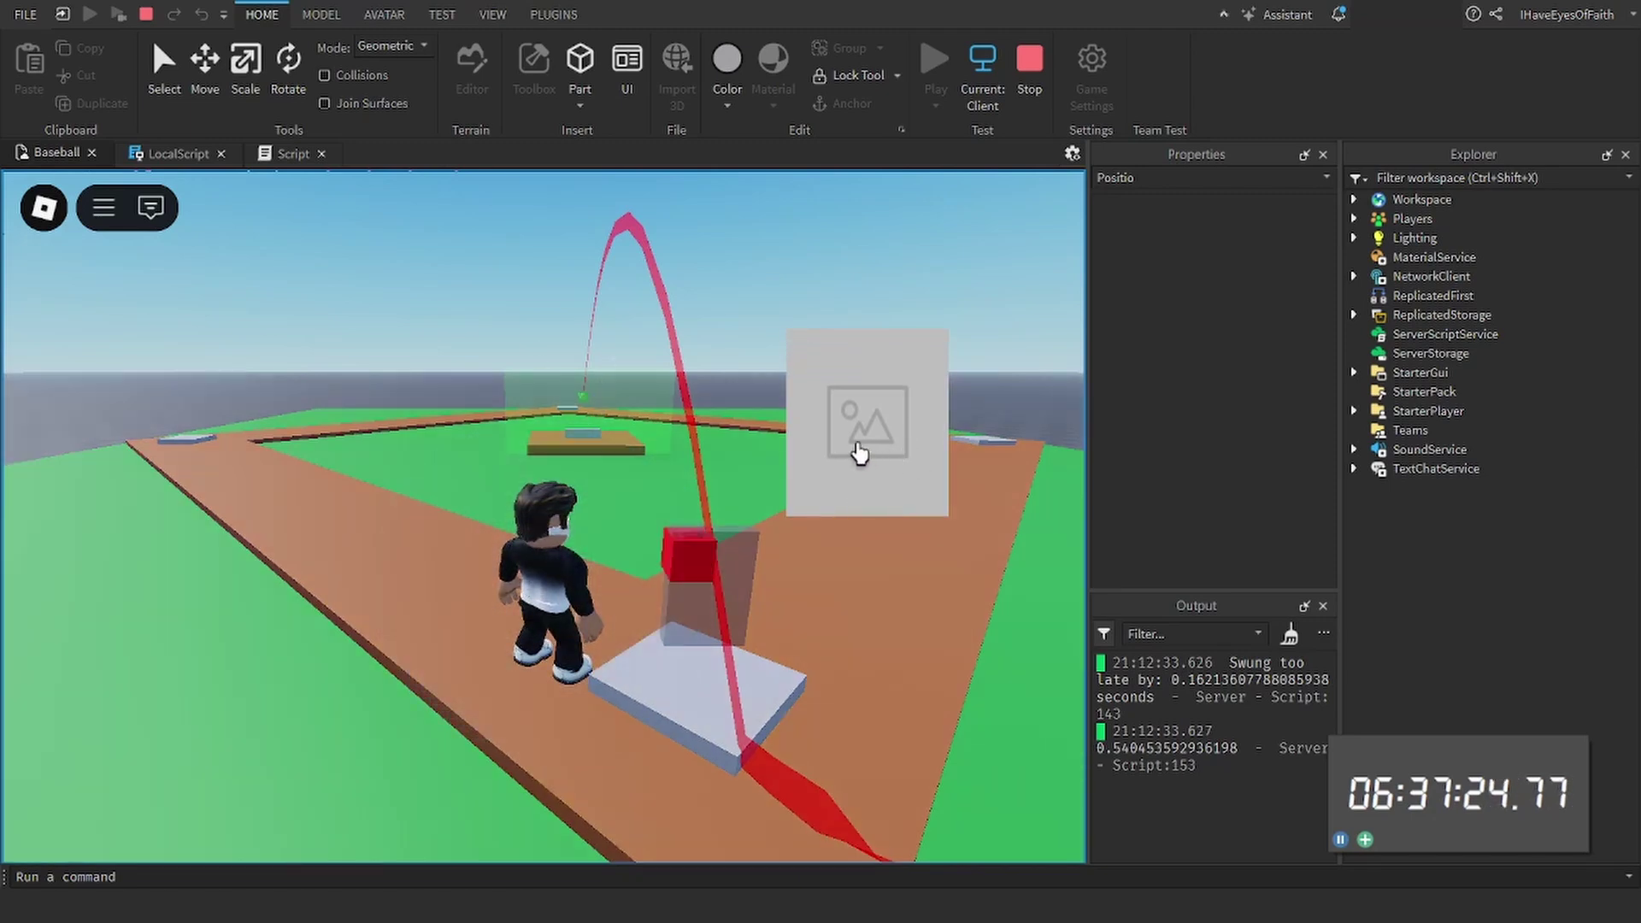
click(814, 368)
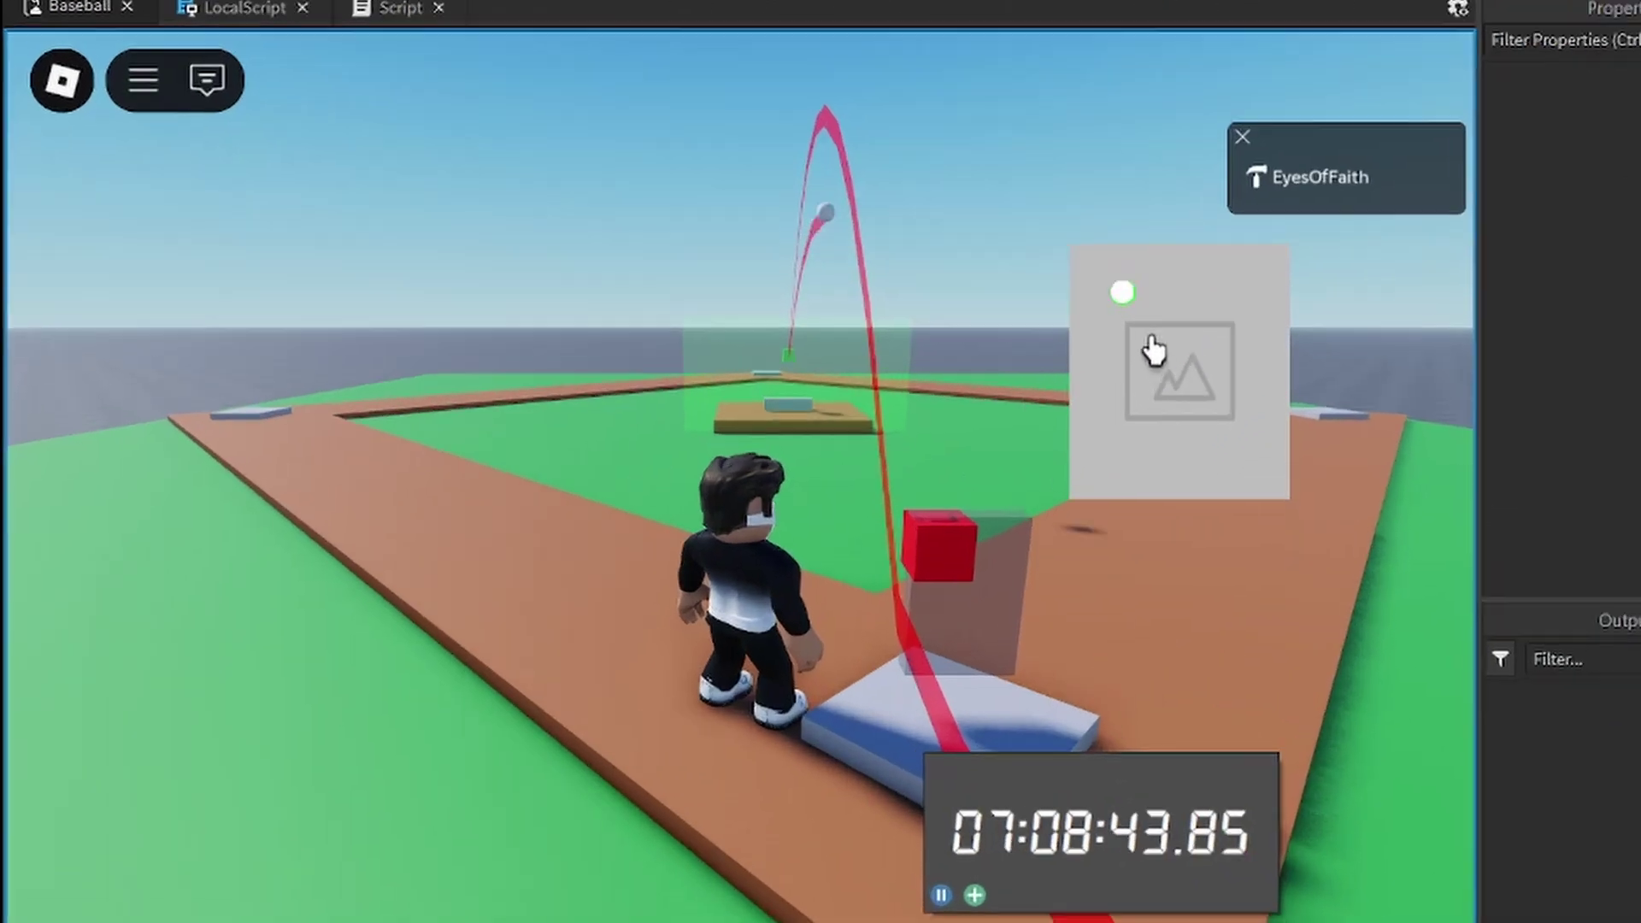
click(870, 427)
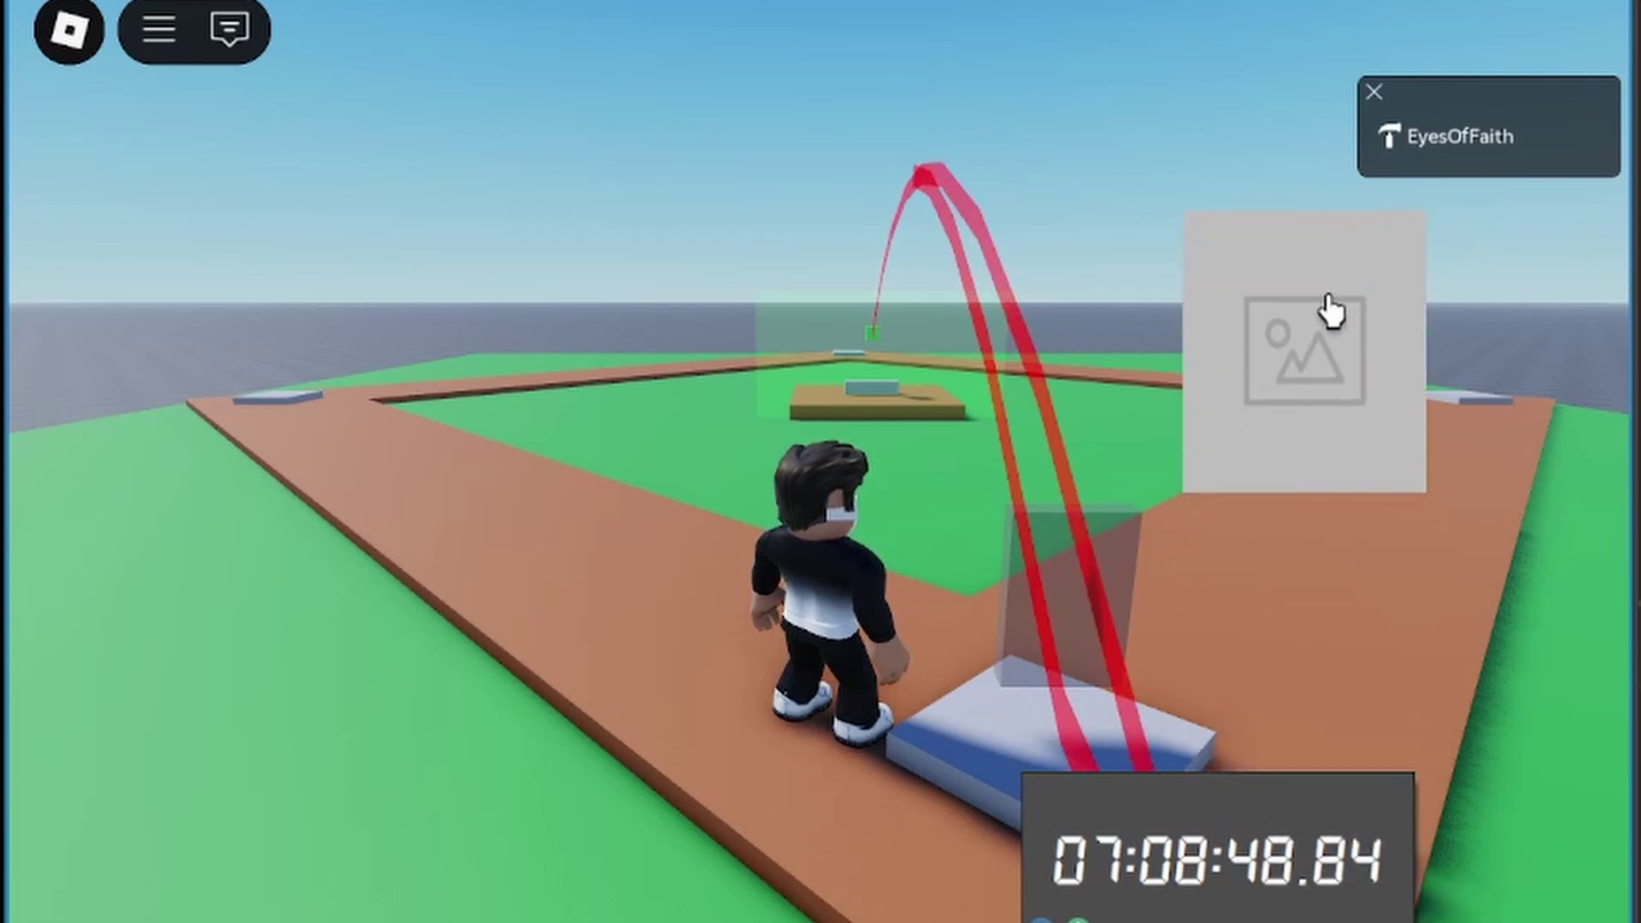
click(1335, 474)
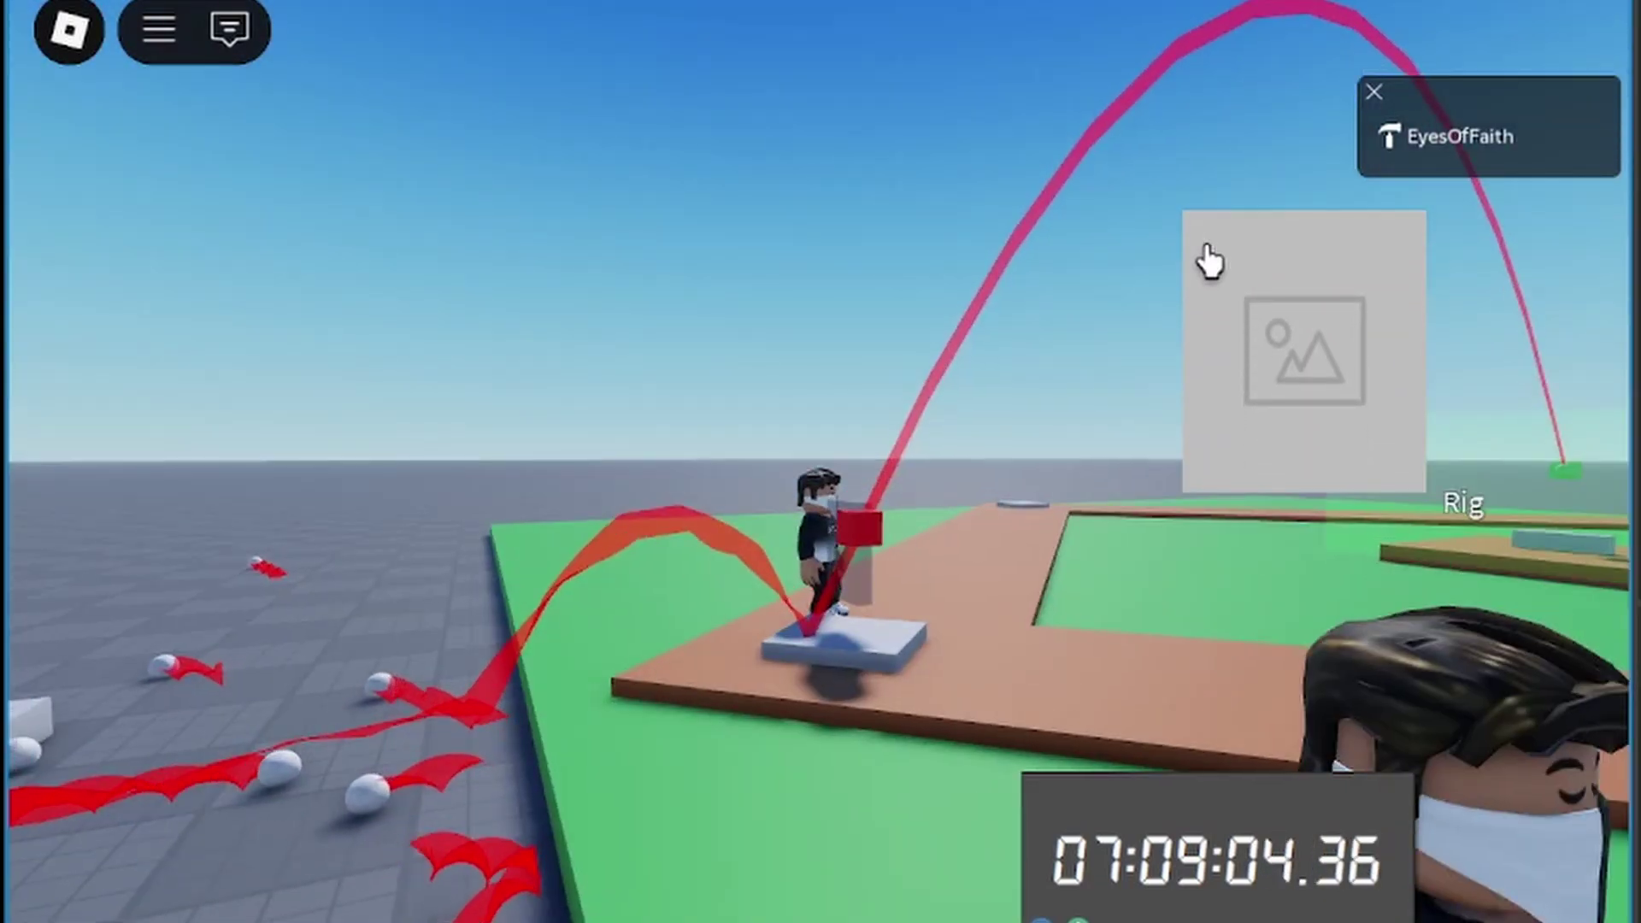
click(1384, 280)
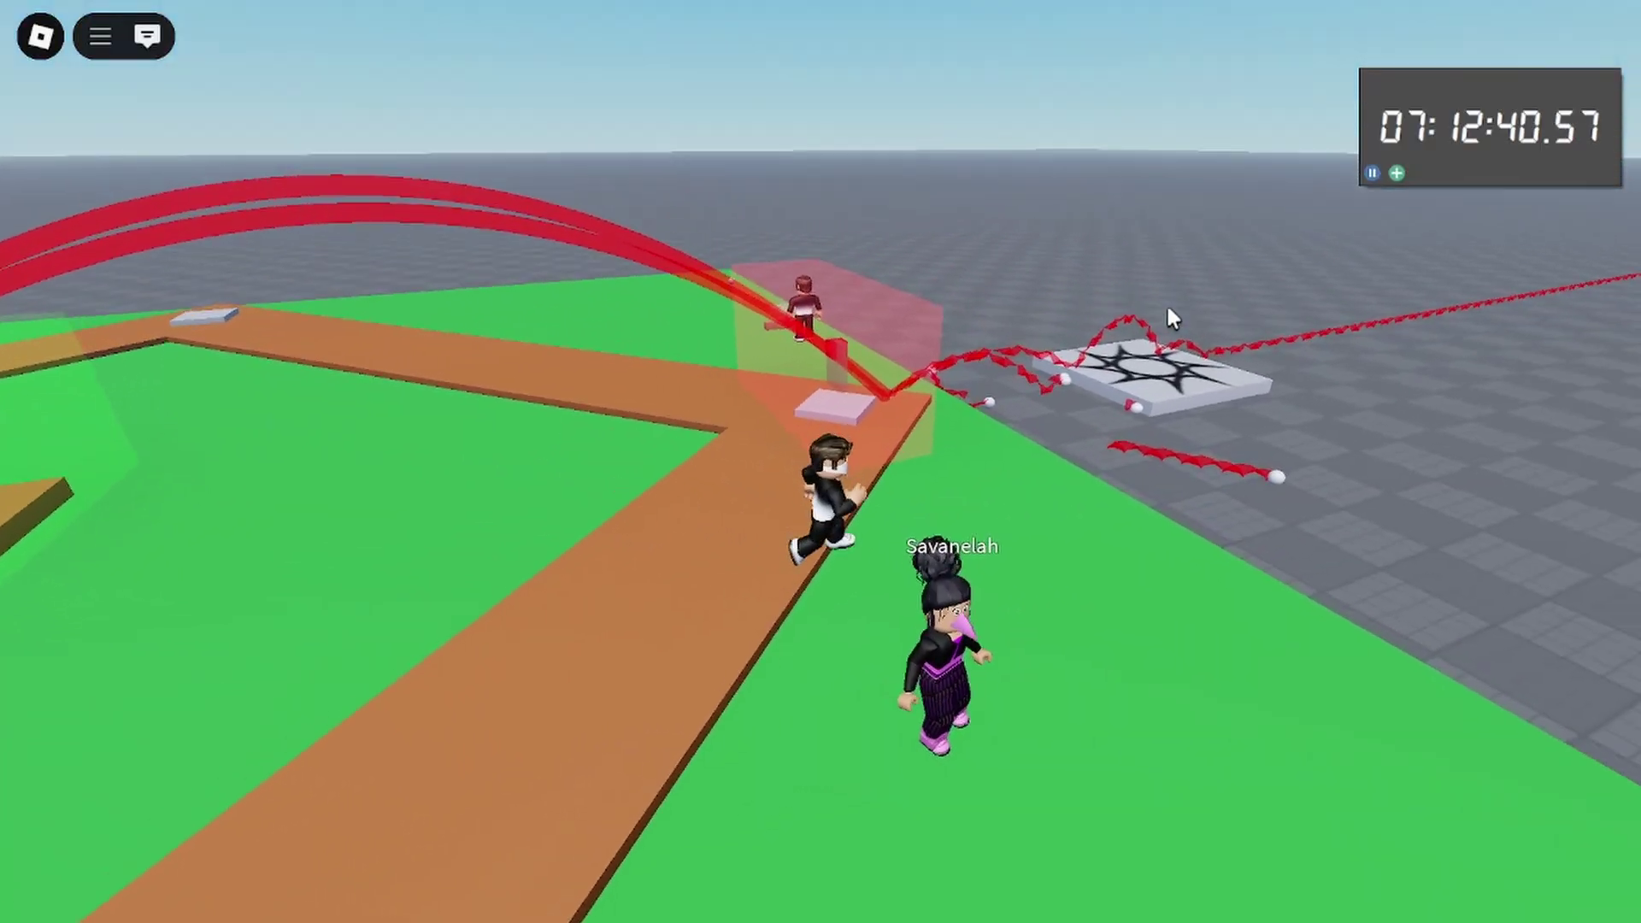
Toggle shift lock and walk the avatar along the base path to watch the other player bat at home plate
key(shift)
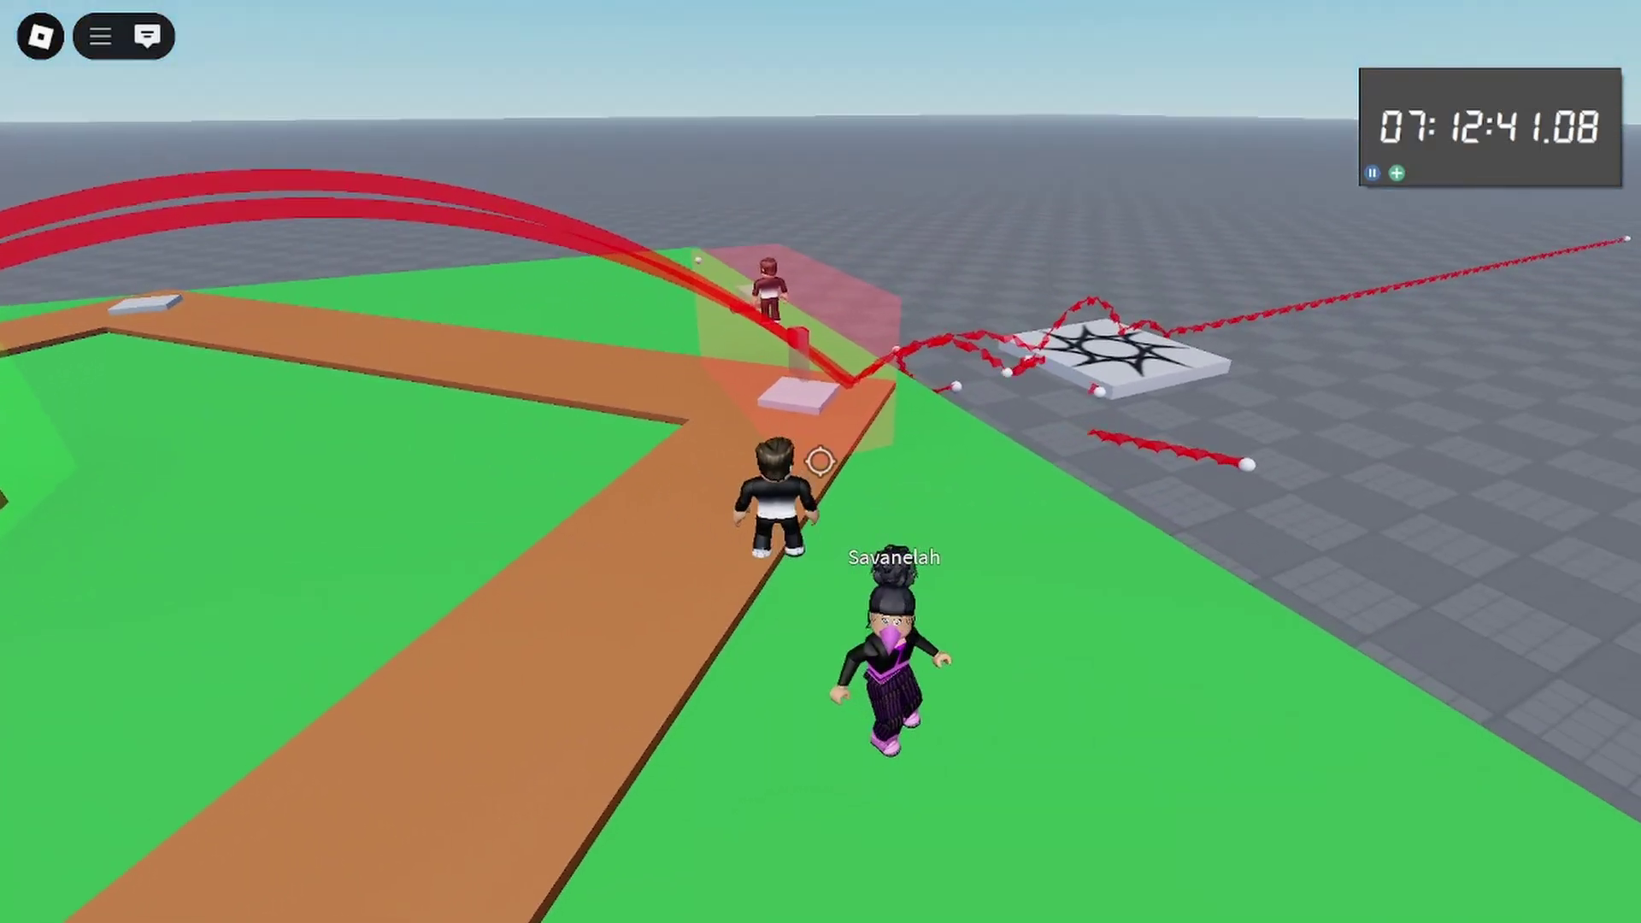
key(w)
key(shift)
right_drag(817, 388, 817, 388)
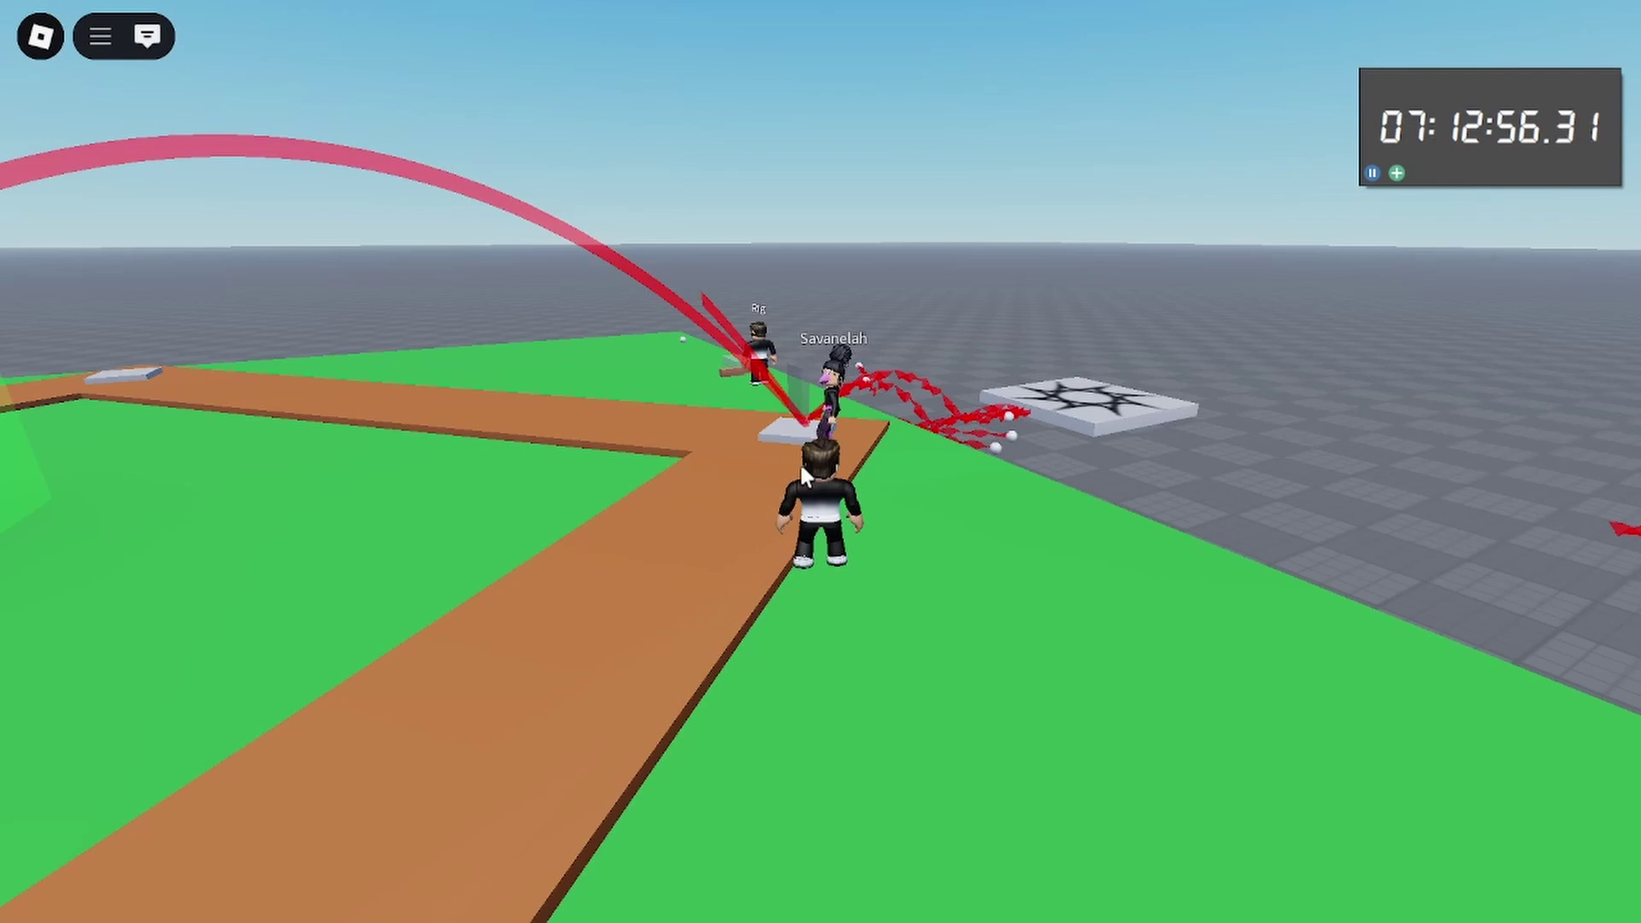
Open the Developer Console in the live game and switch its log to the server view
key(F9)
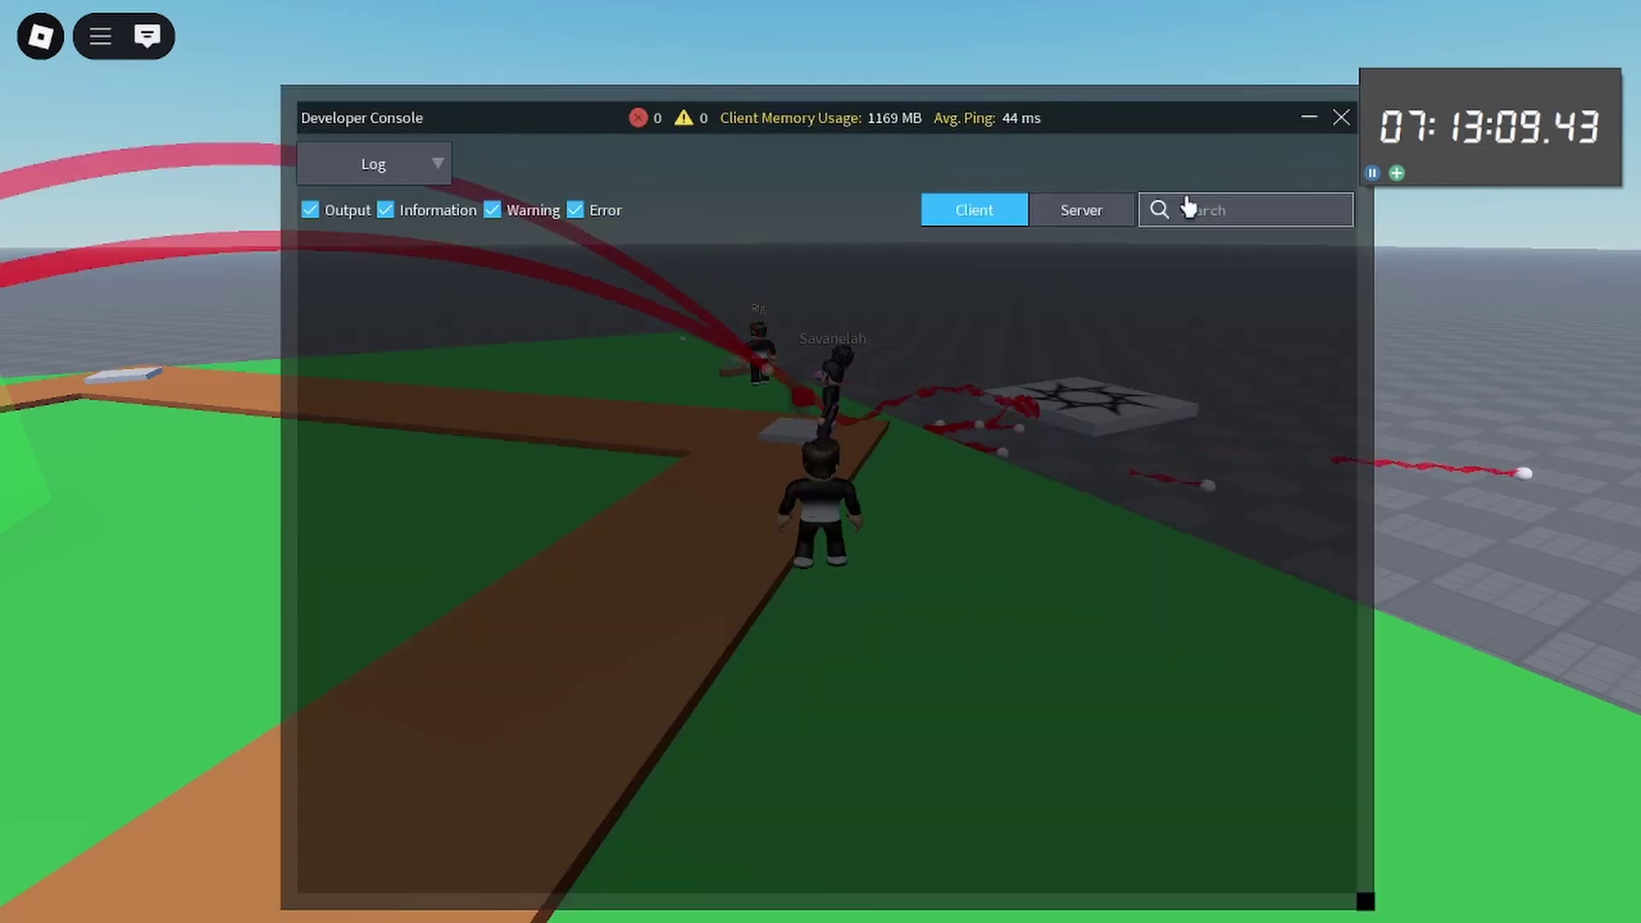
click(1121, 214)
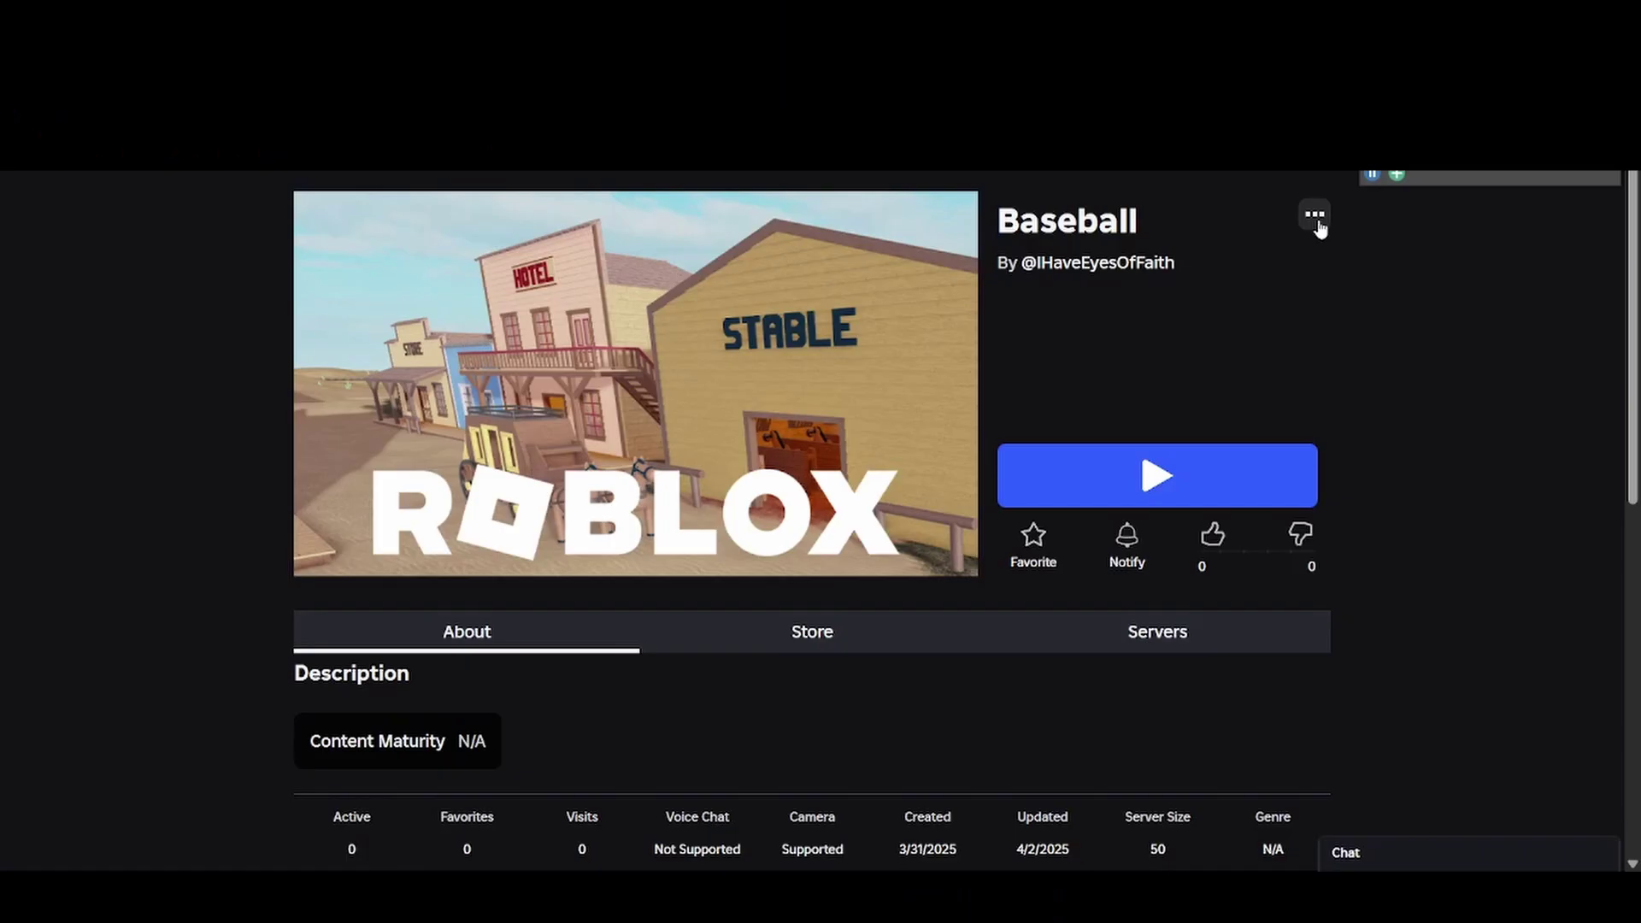
Go from the Baseball experience page's options to the place in Roblox Studio and start a playtest
click(1314, 218)
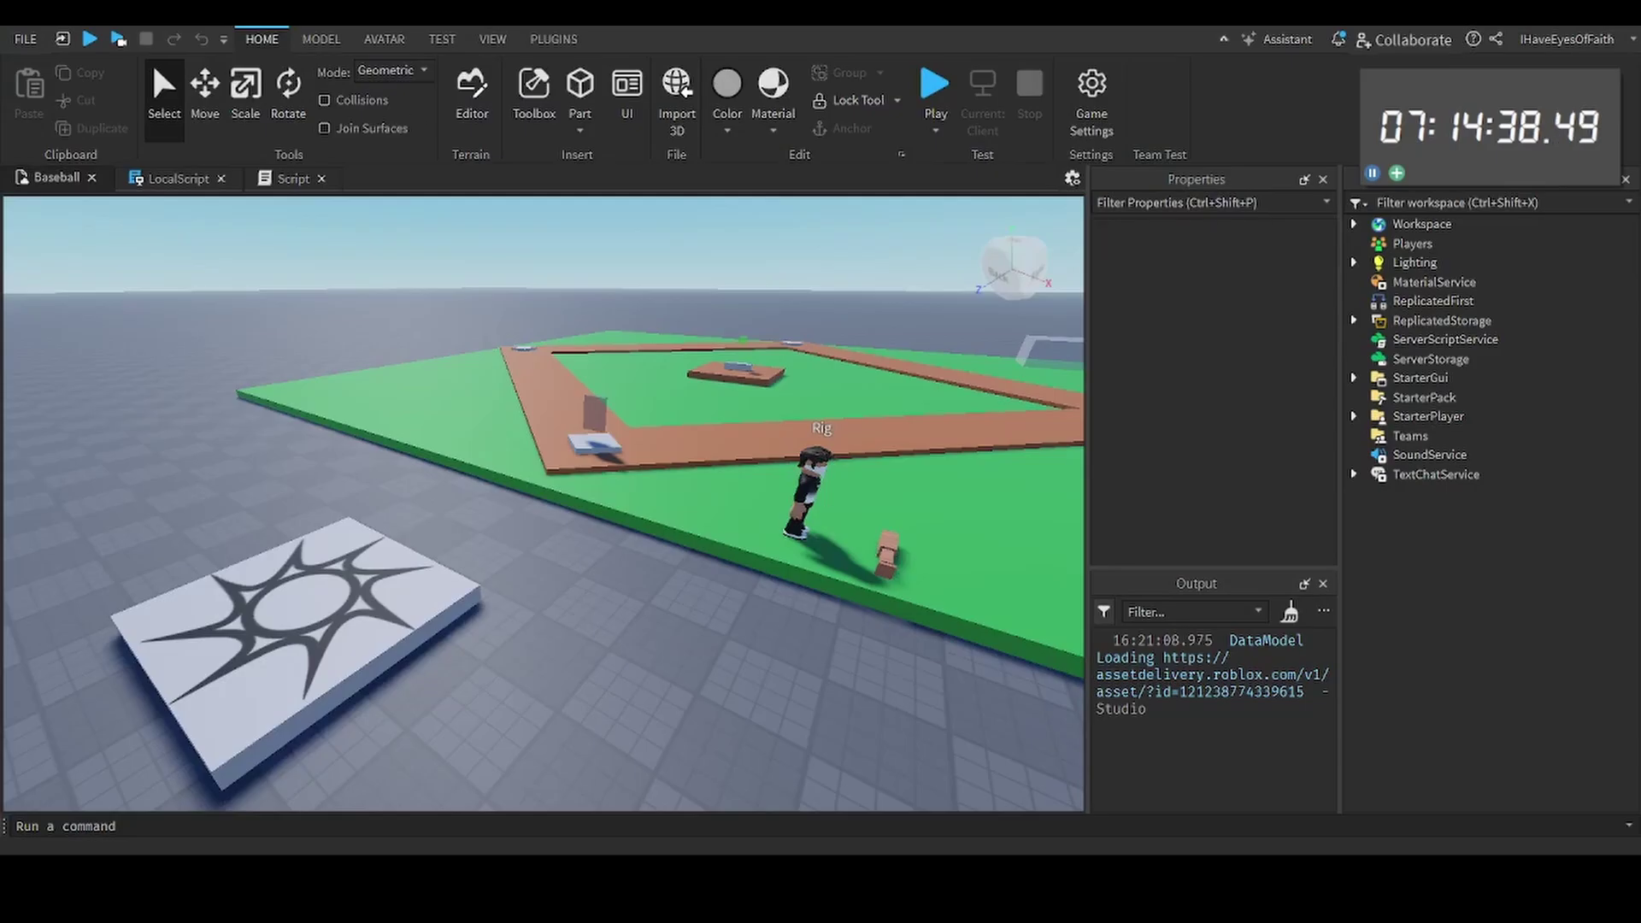
click(940, 81)
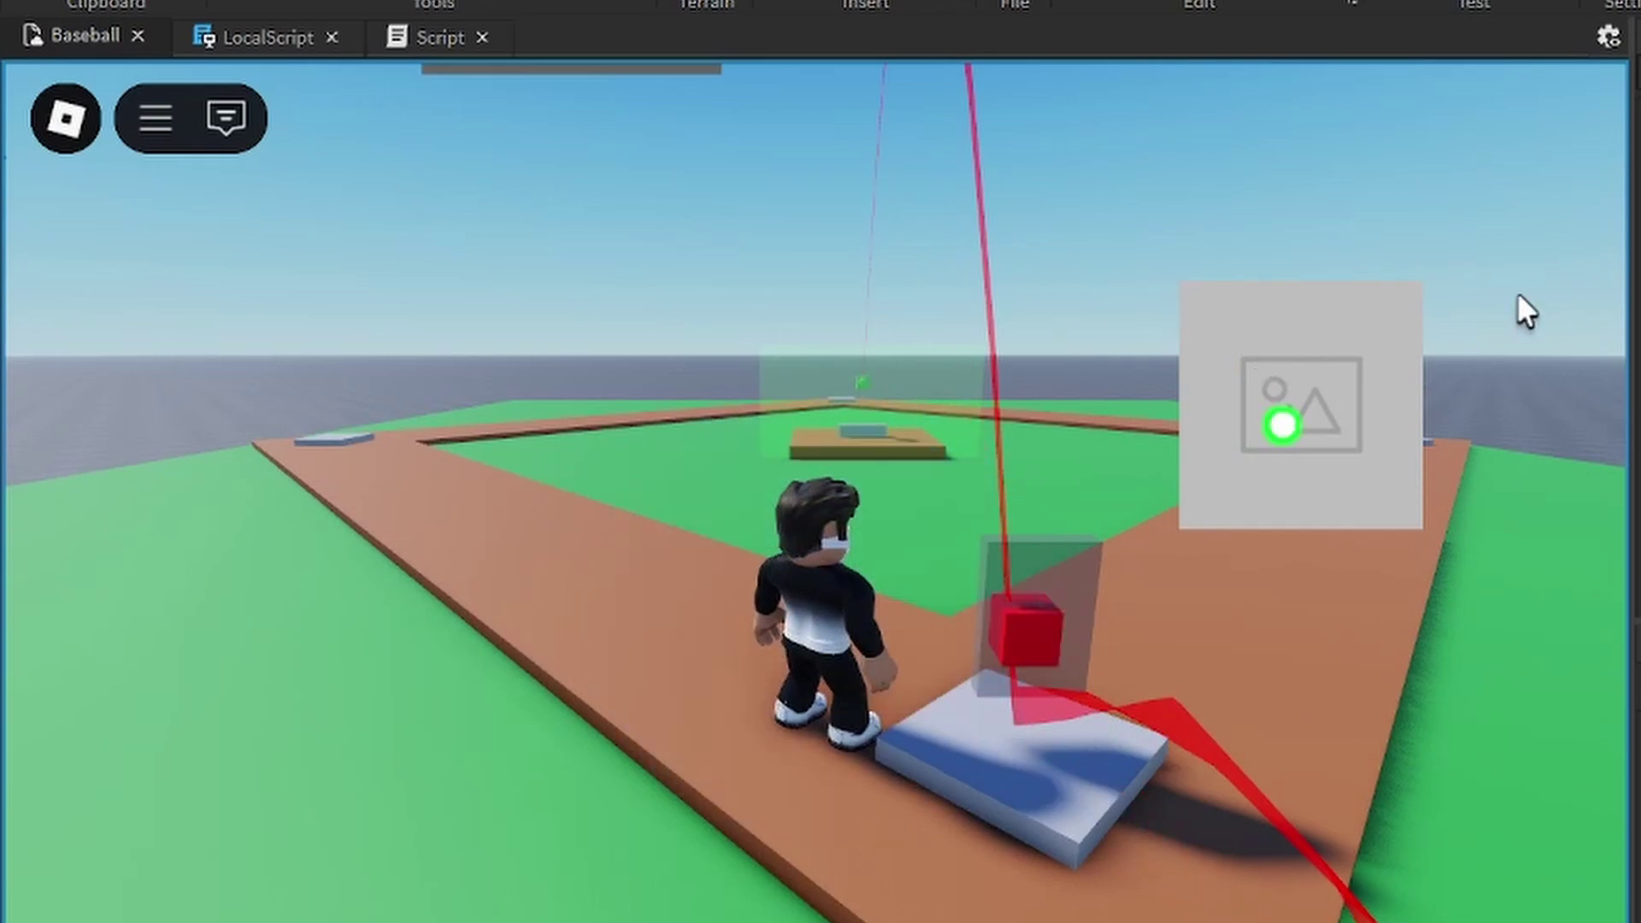
Test several swings at home plate by choosing aim points near the middle of the batting box
click(1327, 411)
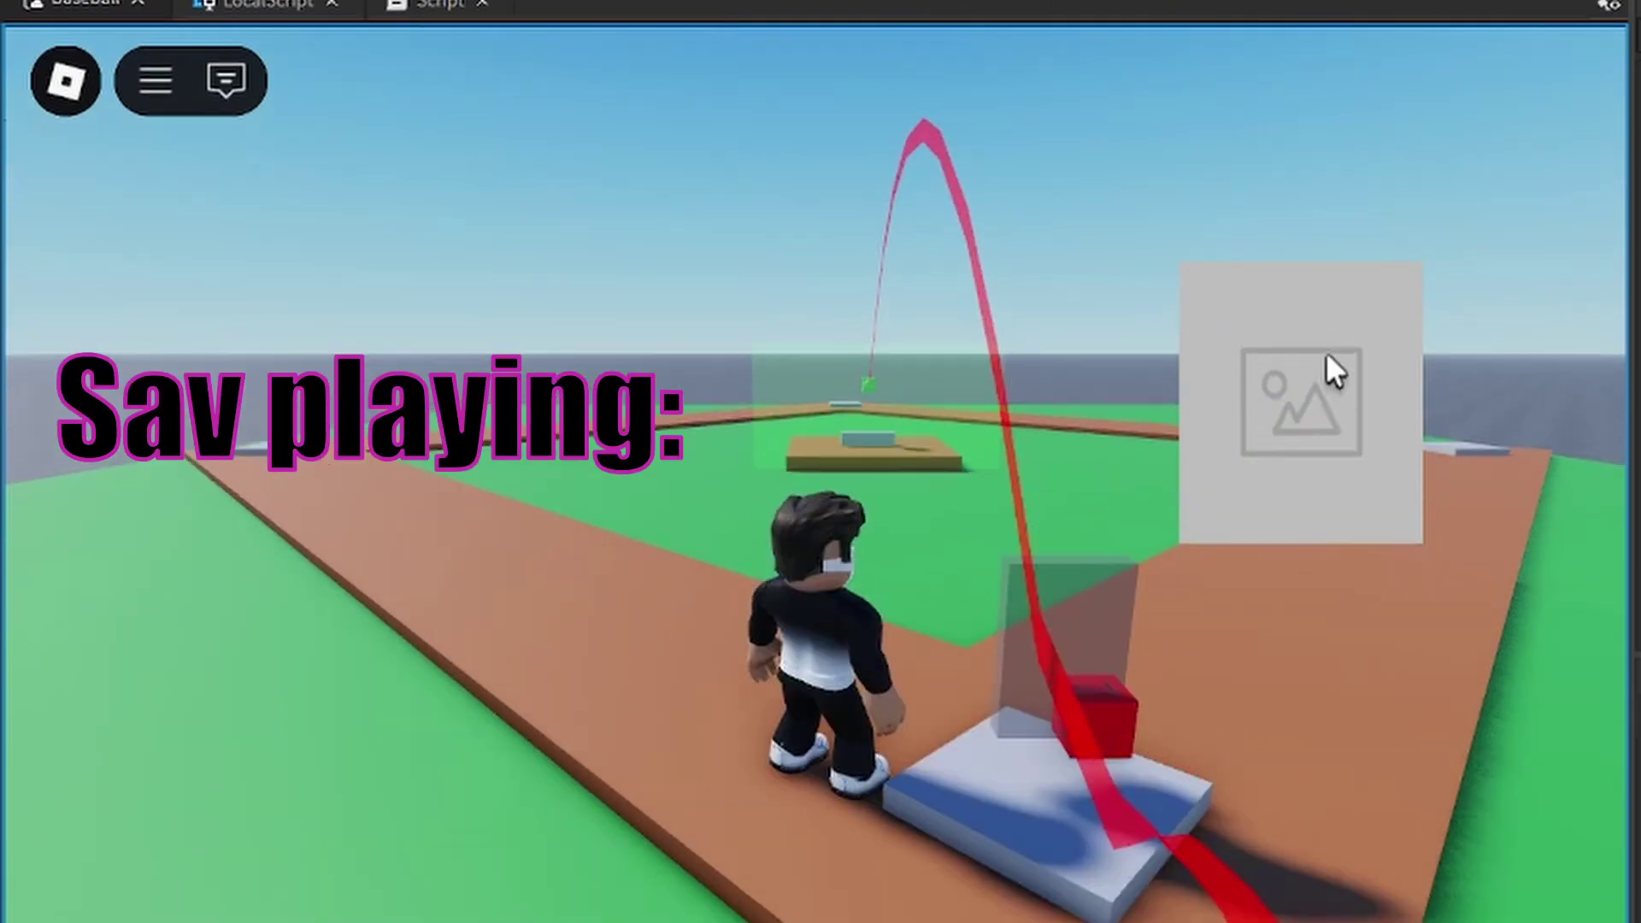
click(1327, 409)
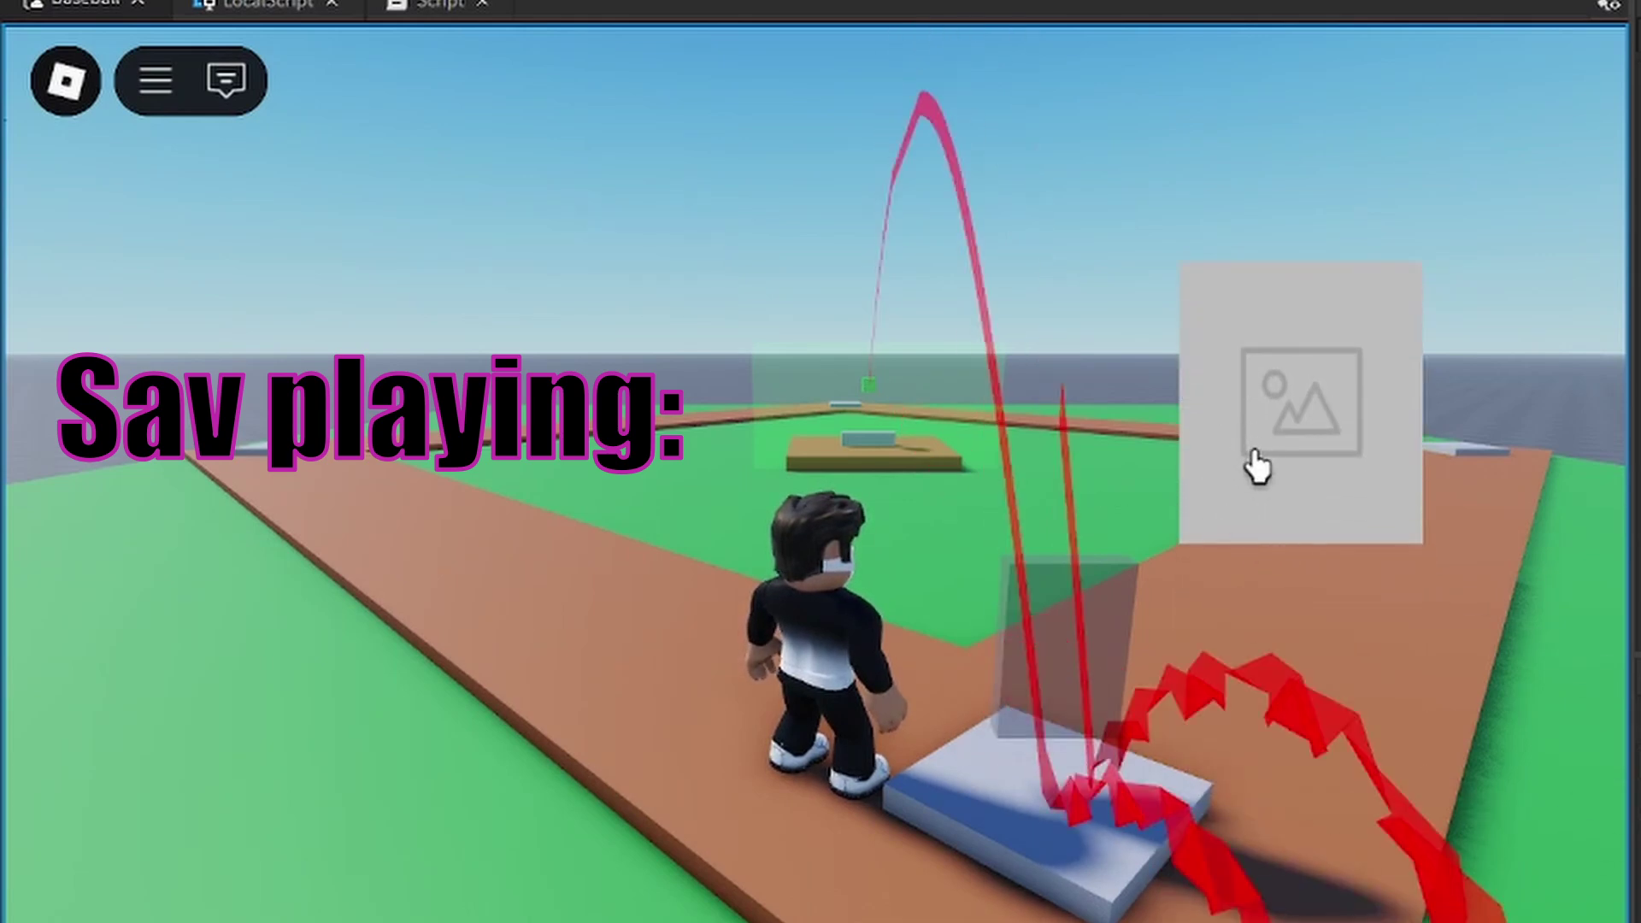
click(1226, 440)
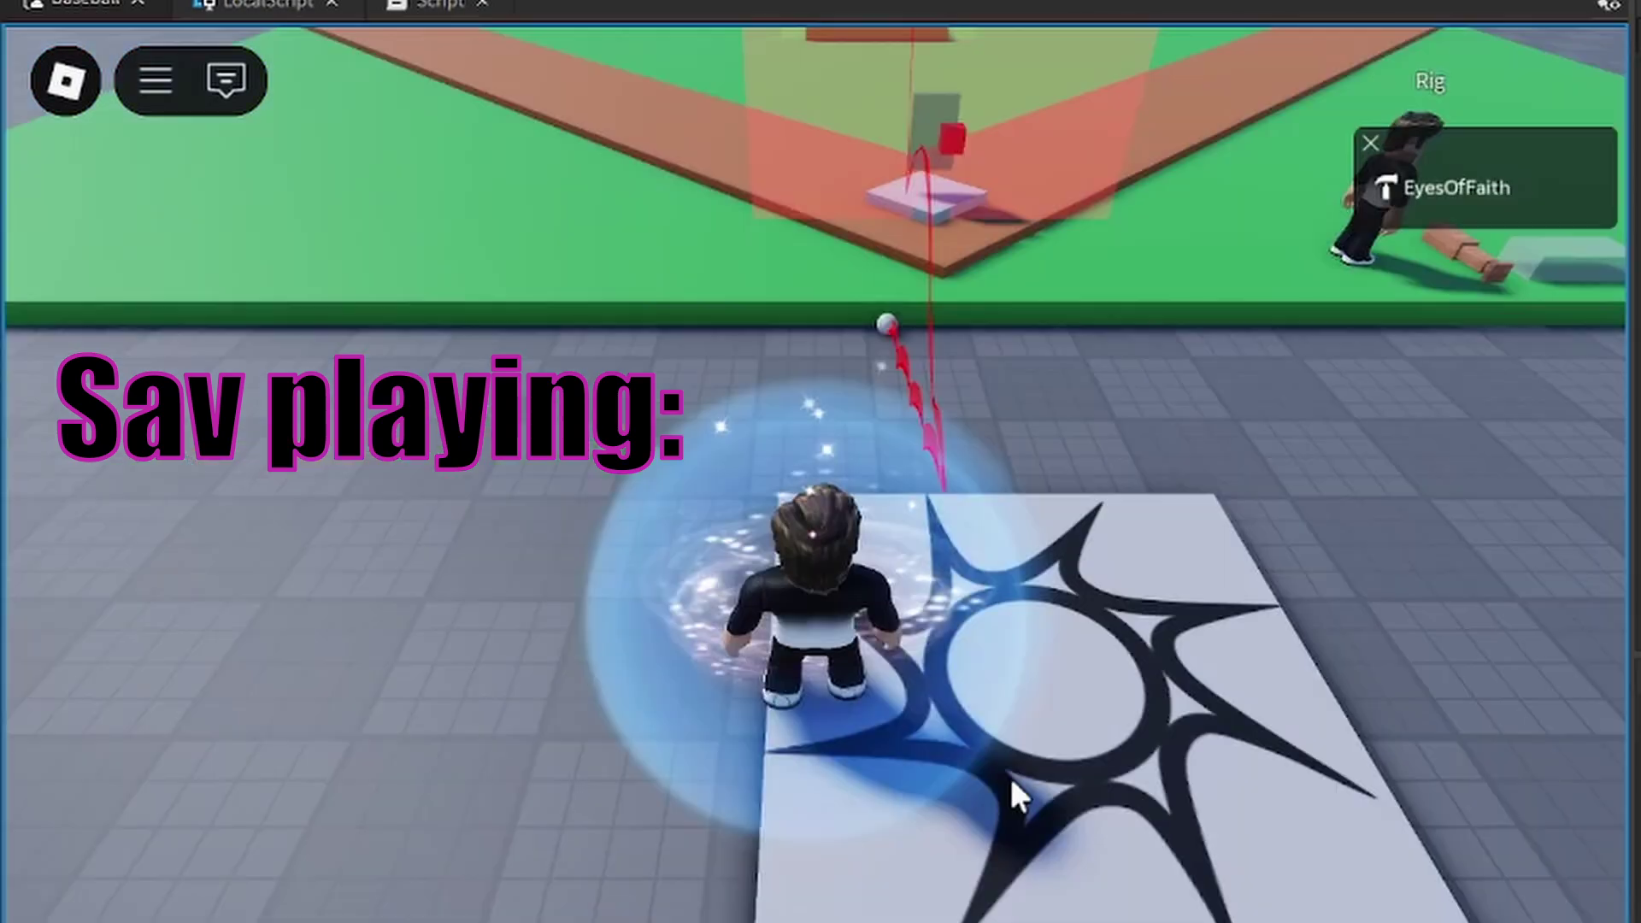
Walk the avatar from the spawn point to the pitcher's mound and throw pitches at the pitching box's upper corners
key(w)
right_drag(1010, 777, 1010, 777)
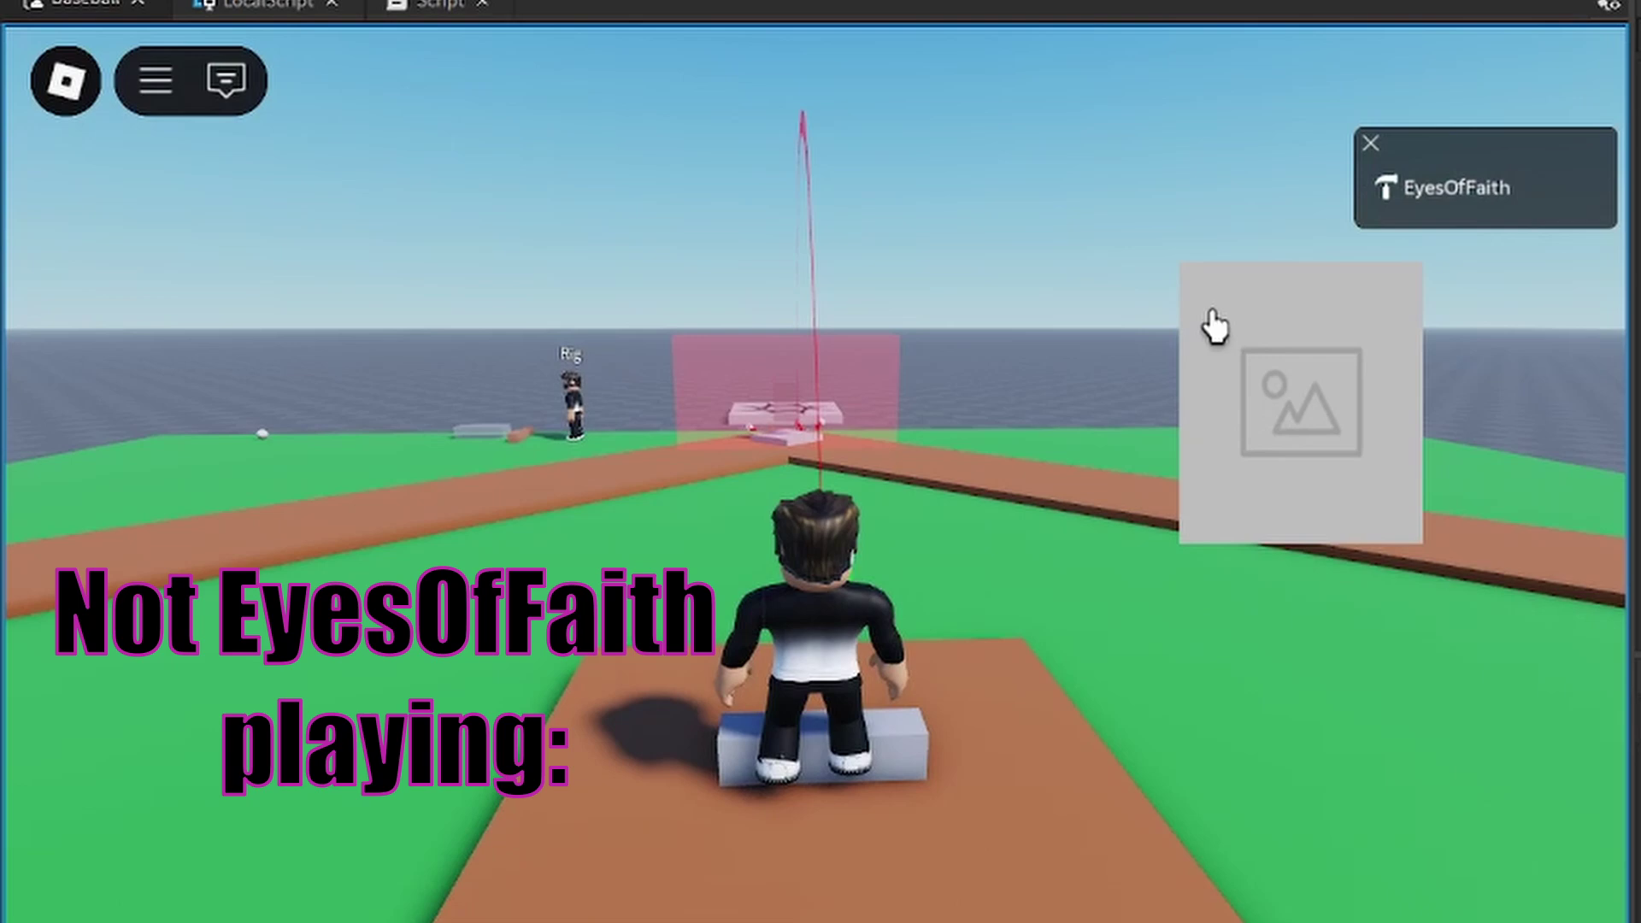
click(1213, 313)
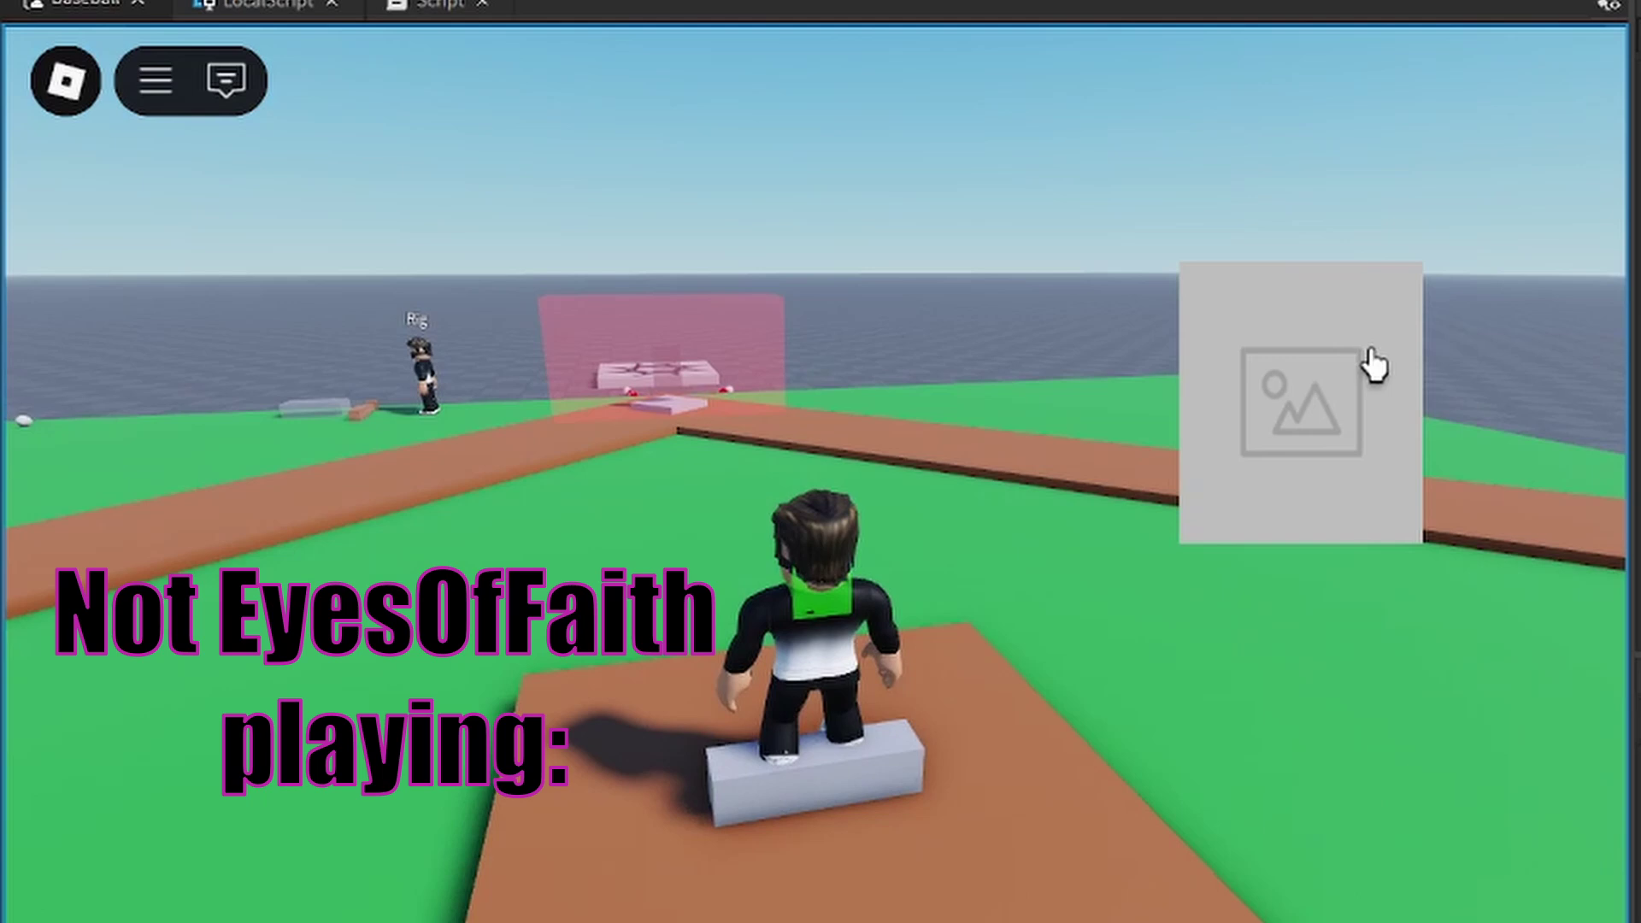
click(1370, 353)
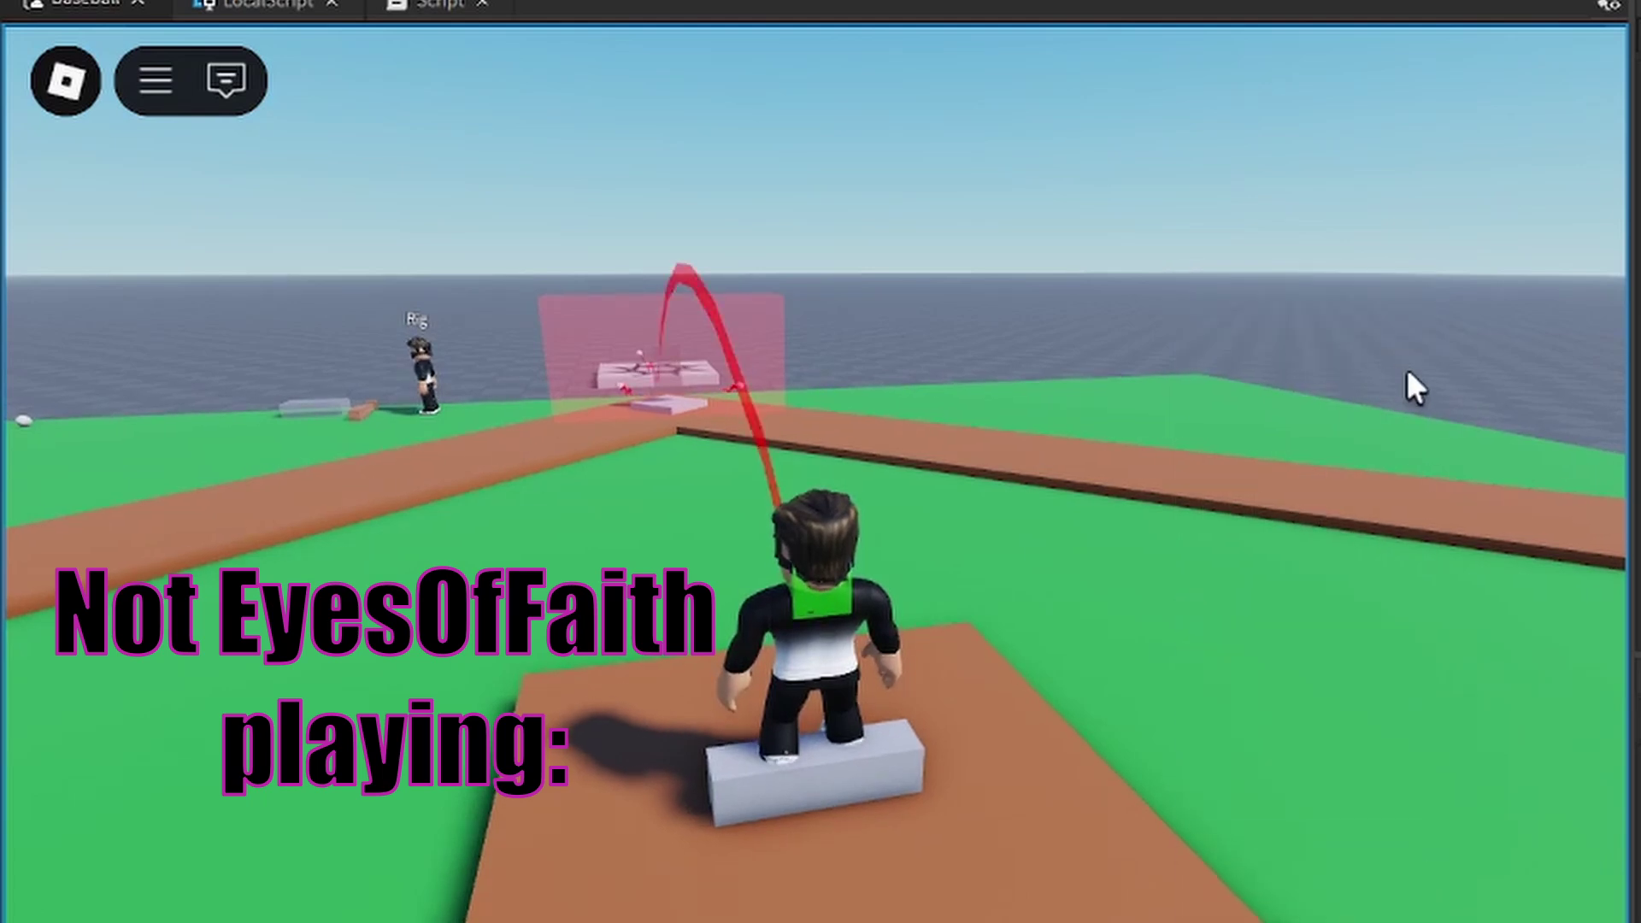
Throw more pitches from the mound at the pitching box's corners while viewing home plate from different angles and distances
right_drag(1113, 487, 1279, 502)
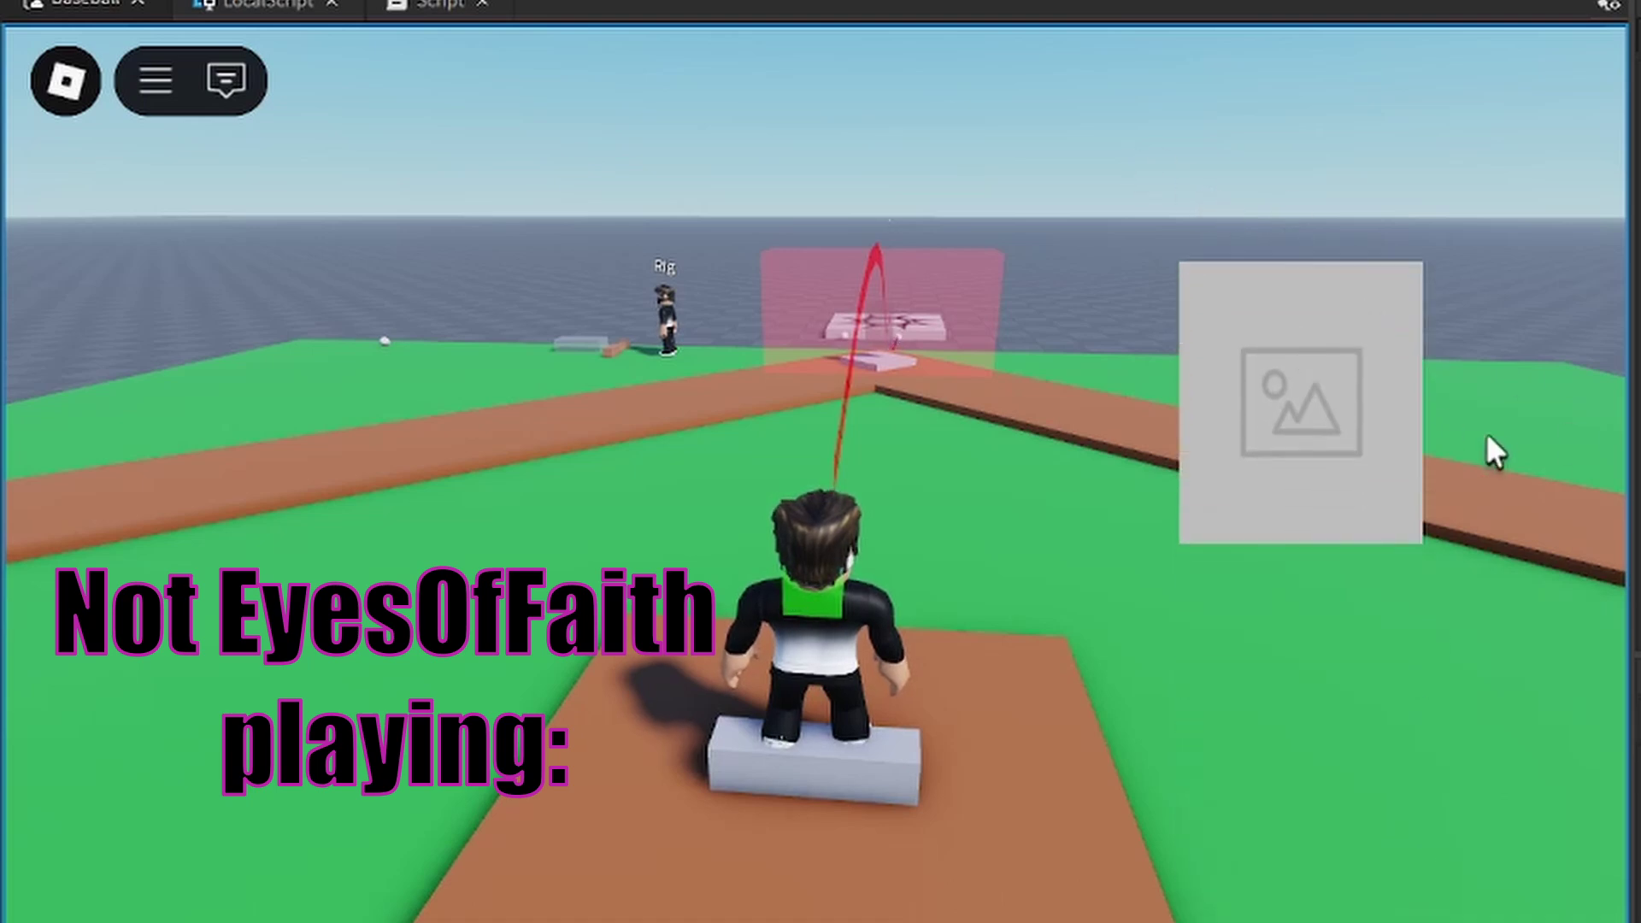
right_drag(1458, 408, 1376, 376)
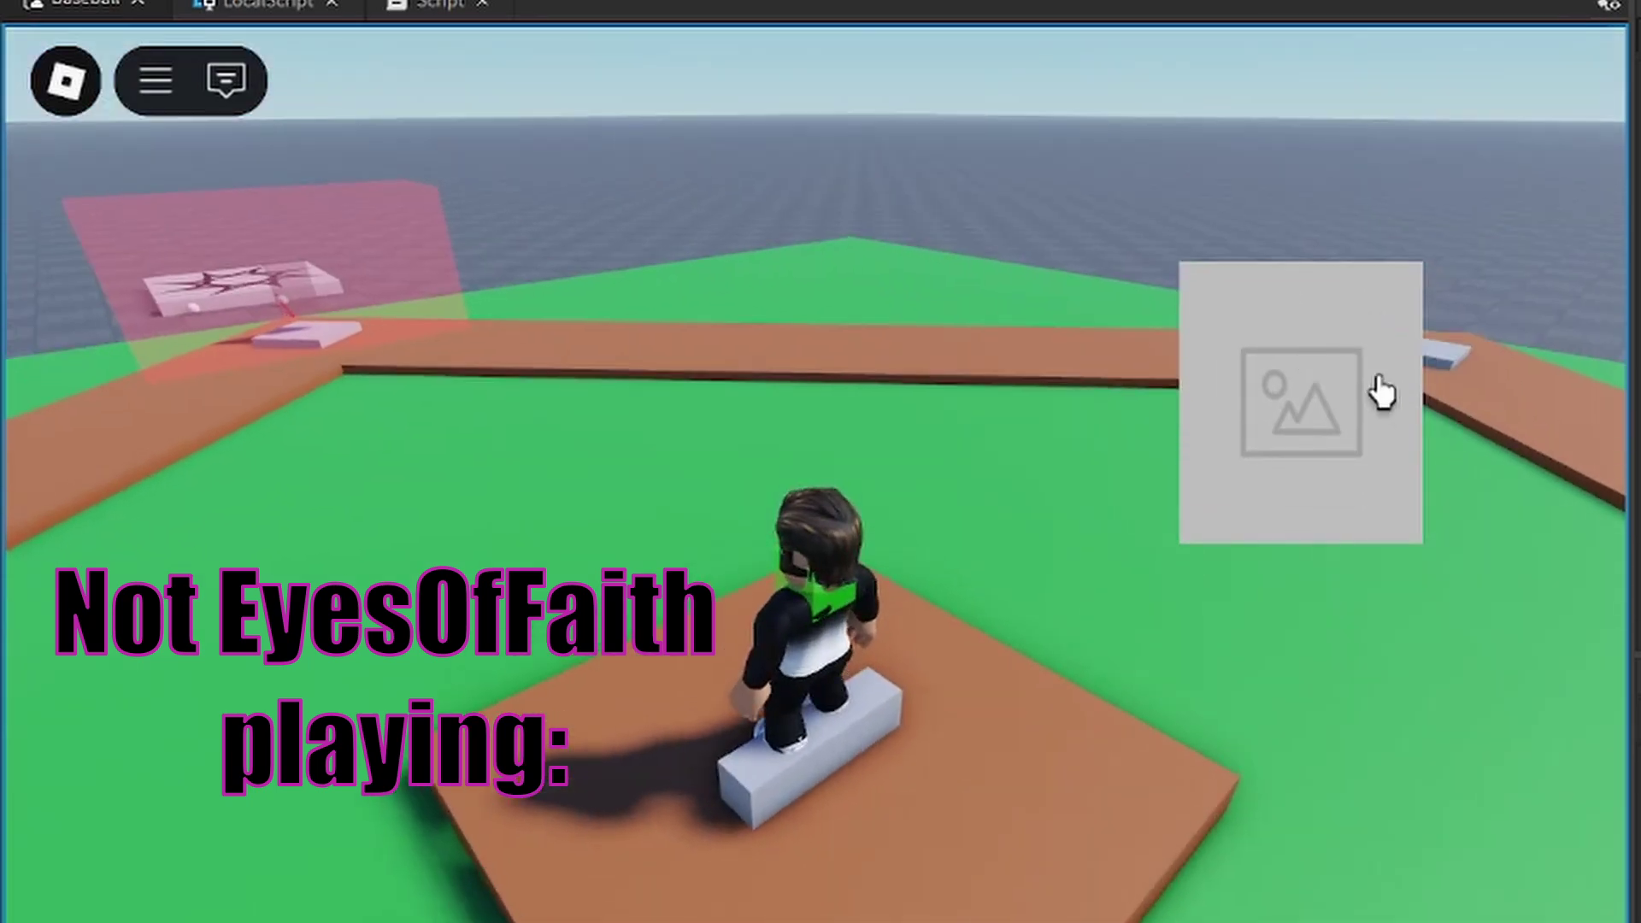
click(1212, 295)
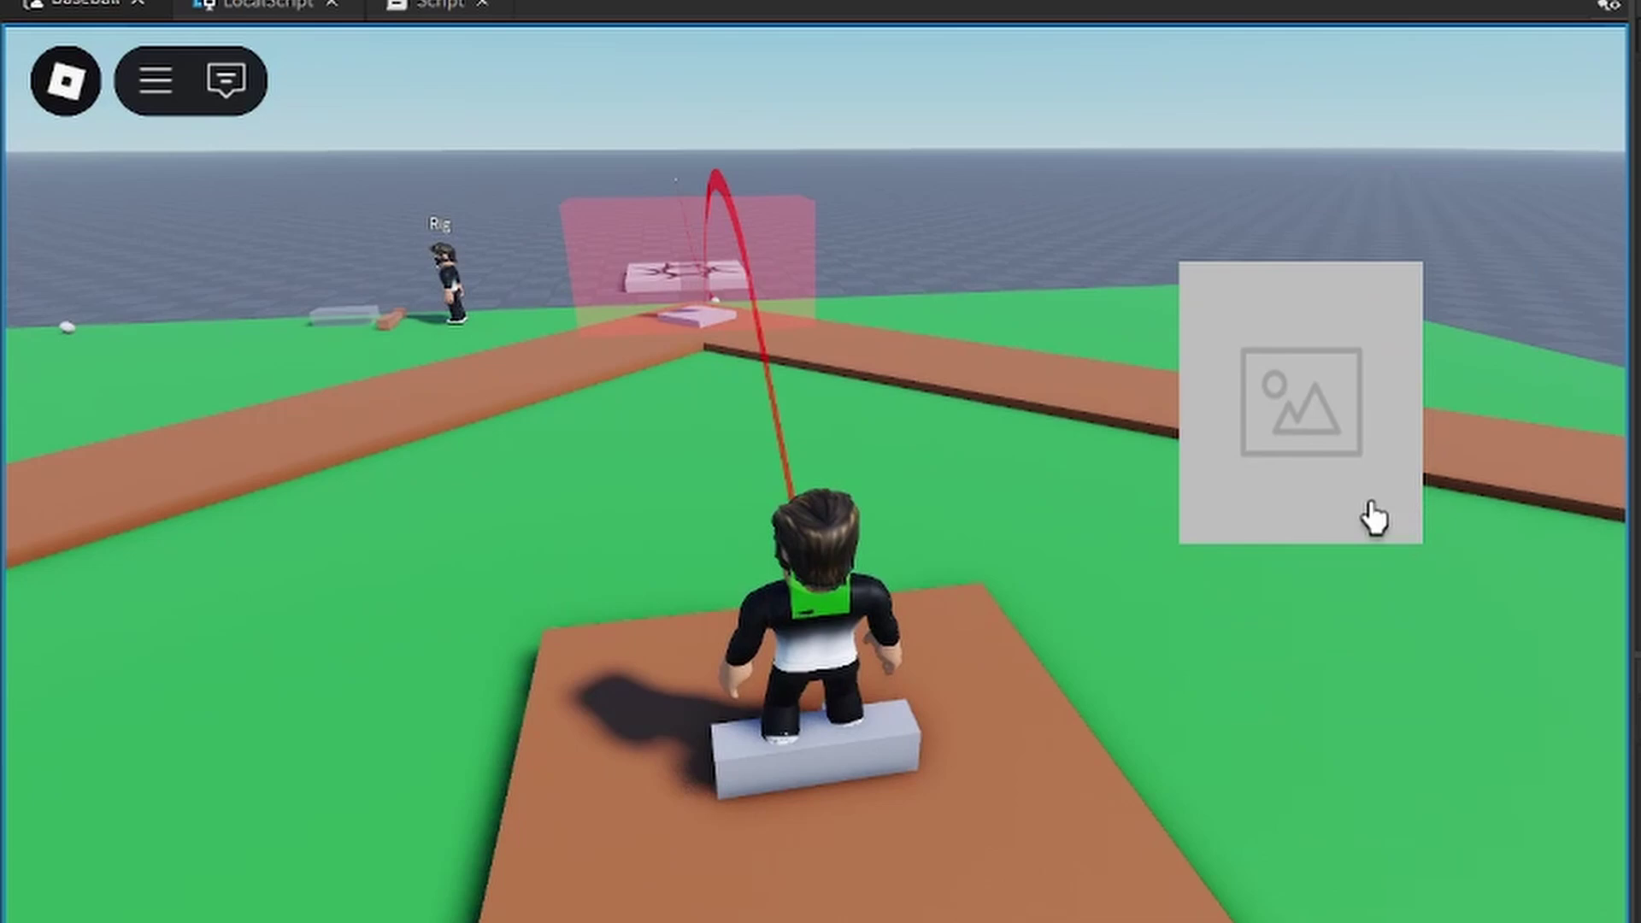
click(1371, 503)
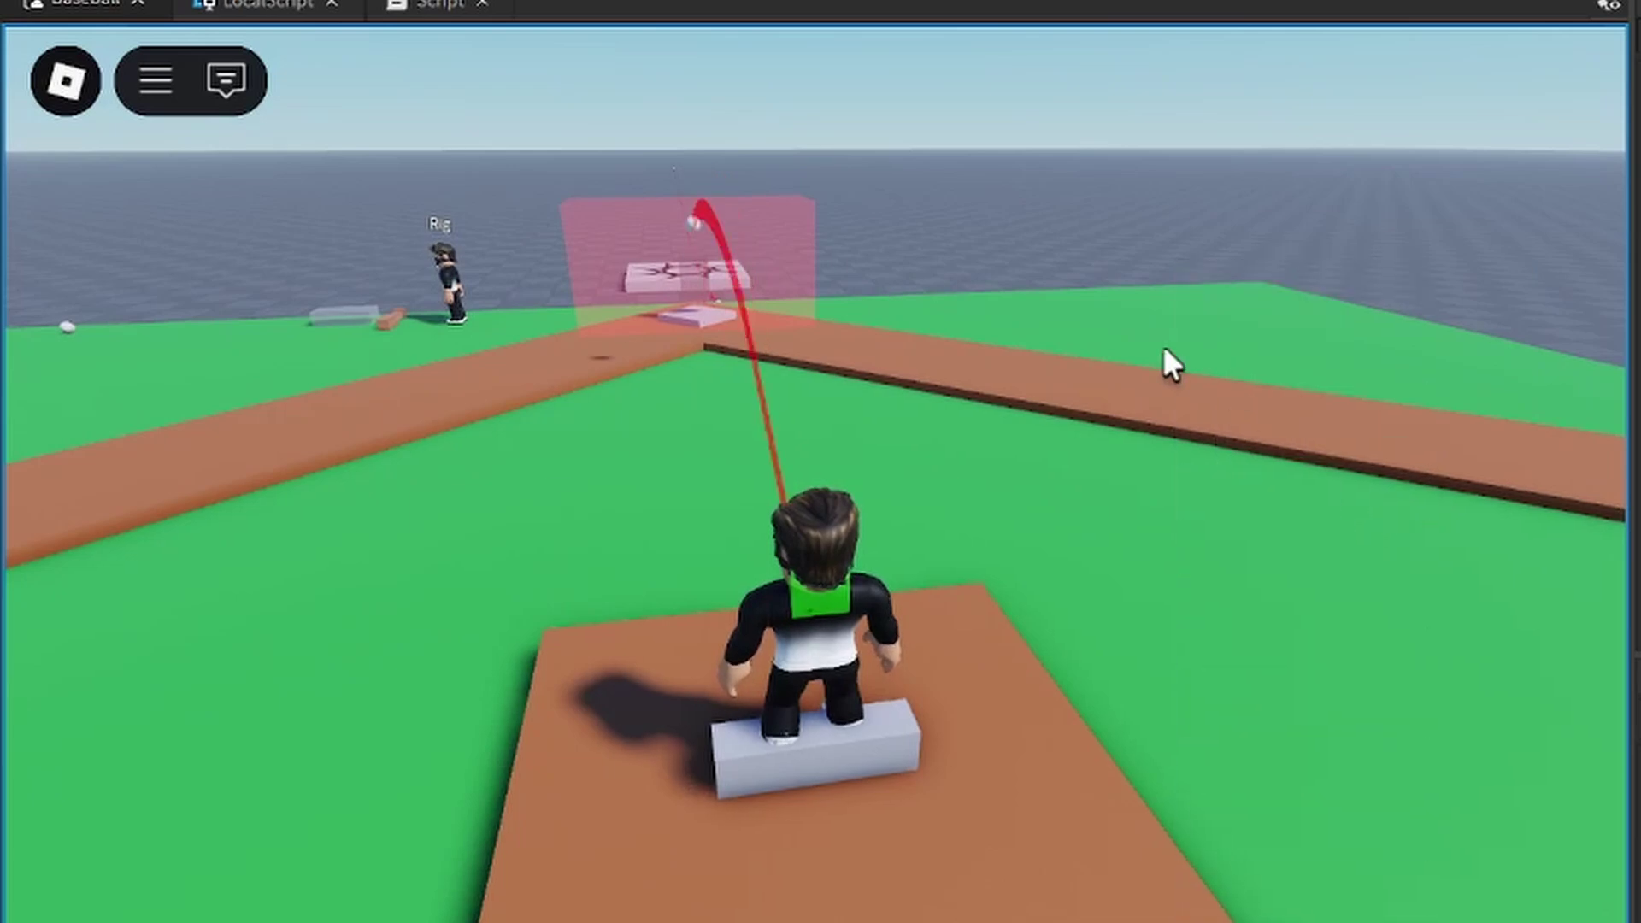
scroll(592, 595, down, 4)
scroll(592, 594, up, 3)
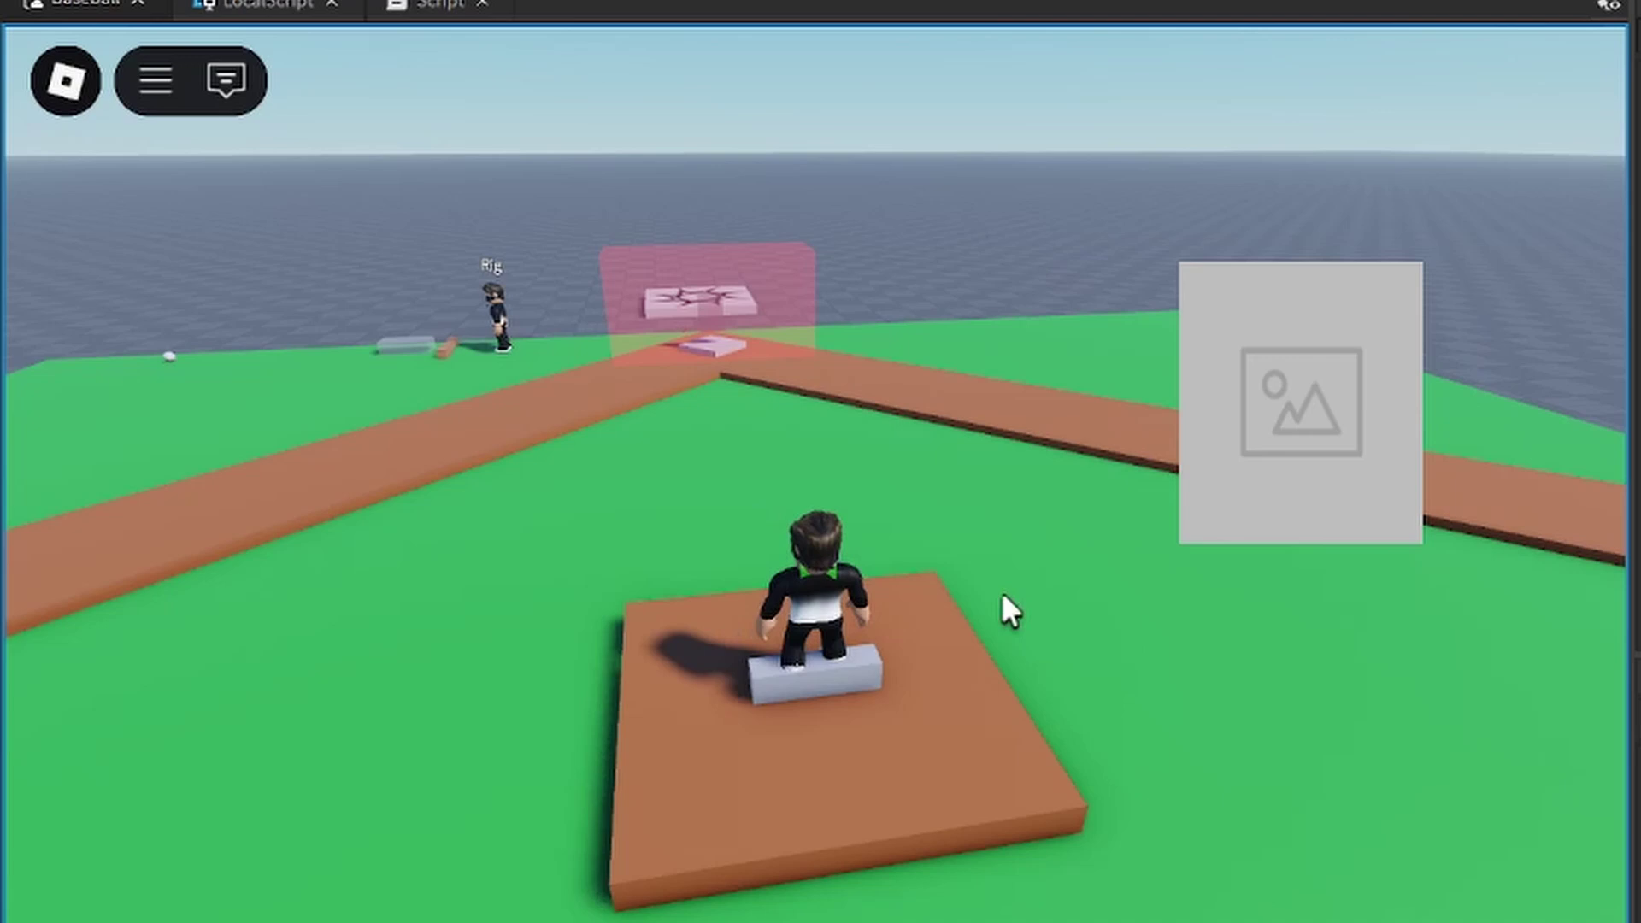
click(1422, 281)
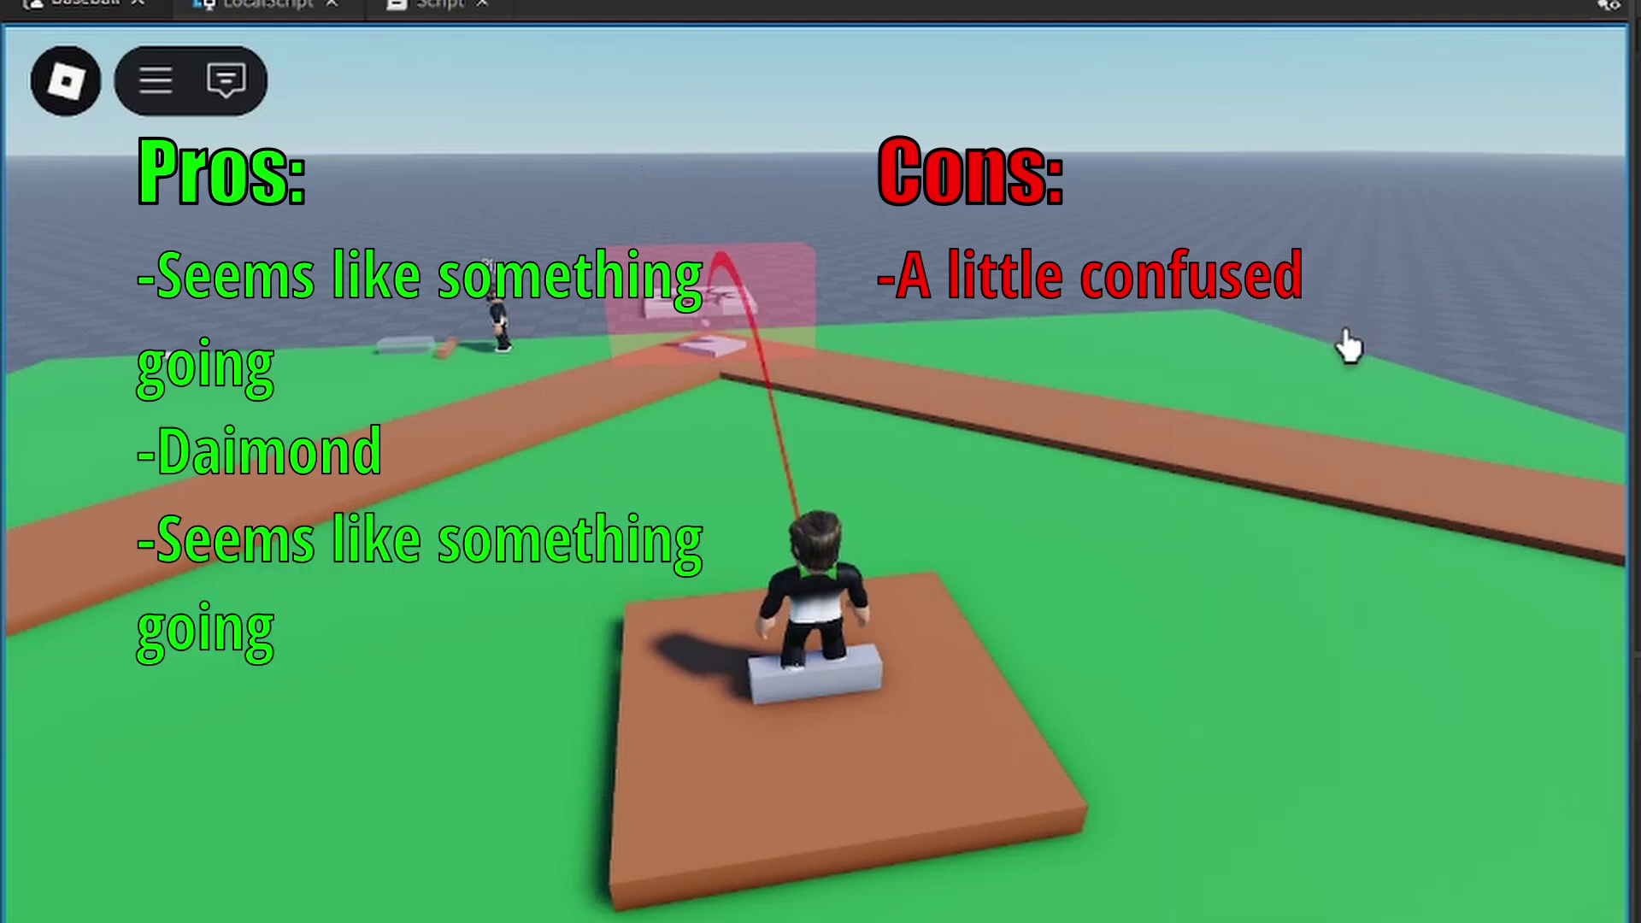
Examine the avatar on the mound up close and the whole baseball diamond from above
scroll(1190, 256, up, 3)
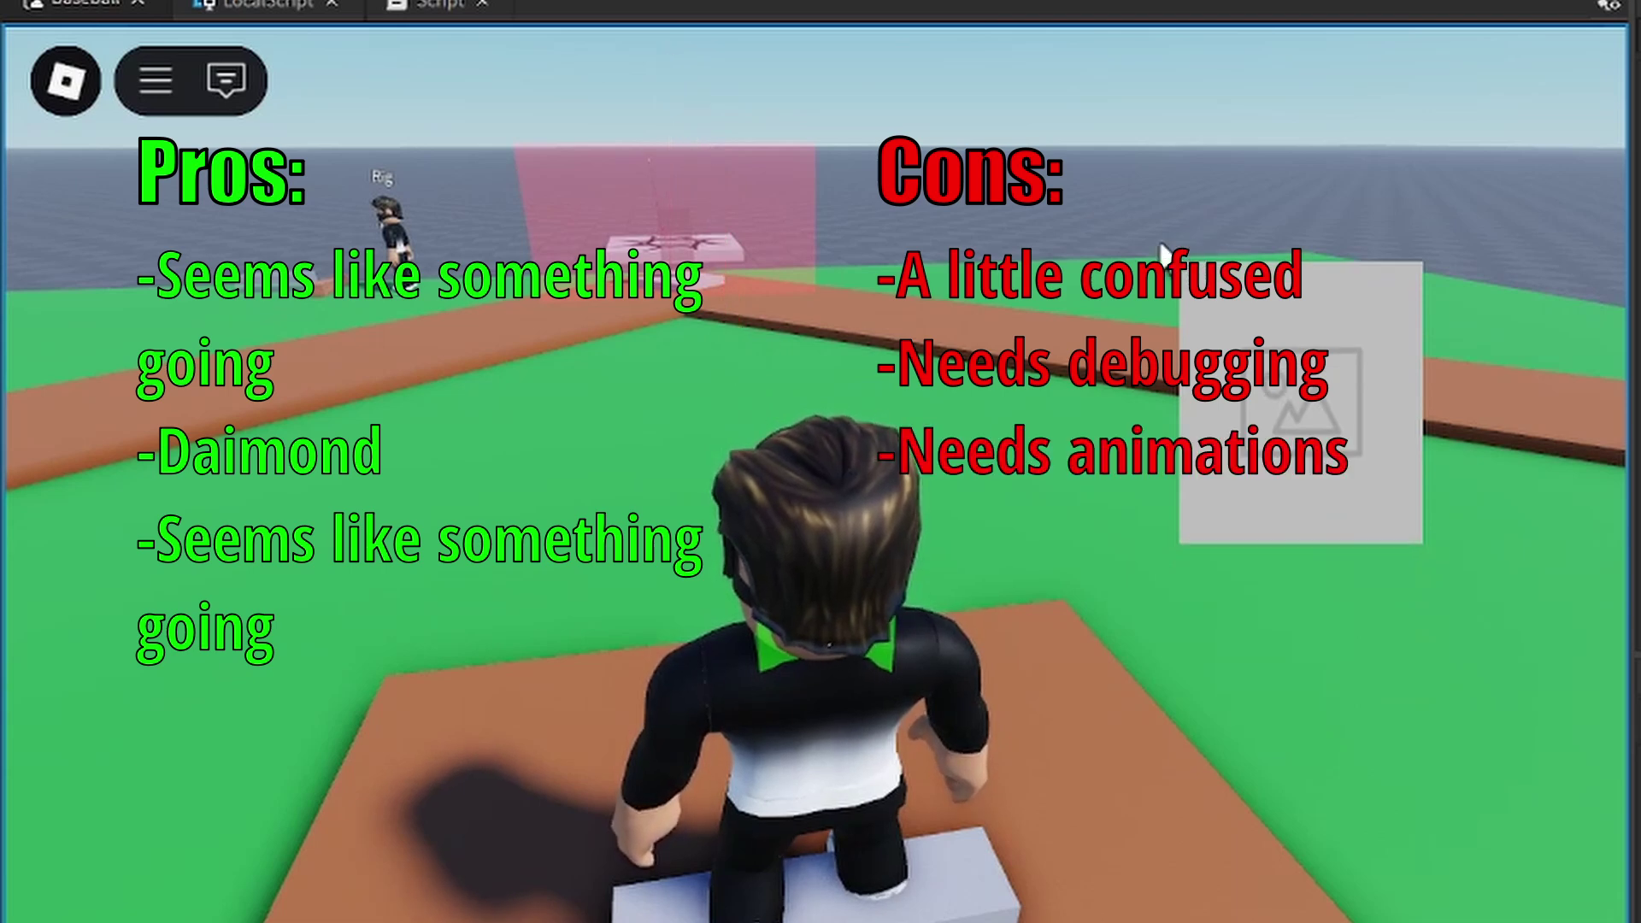
right_drag(1092, 286, 1092, 286)
scroll(1091, 287, down, 4)
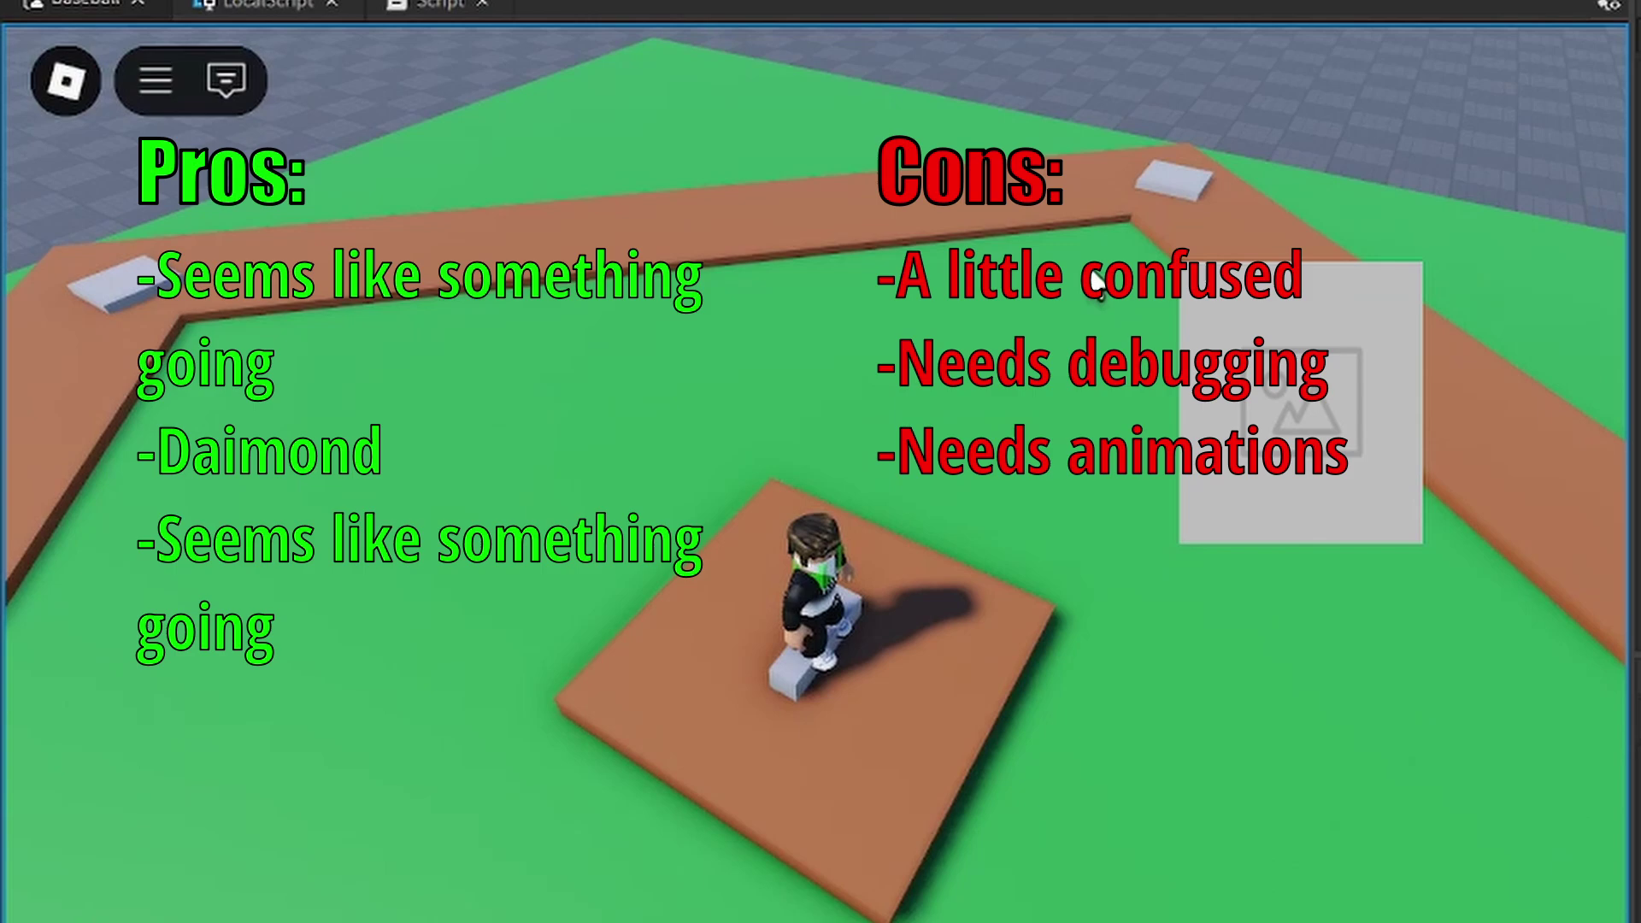
scroll(1094, 282, down, 4)
right_drag(1094, 282, 1096, 291)
scroll(1096, 289, up, 2)
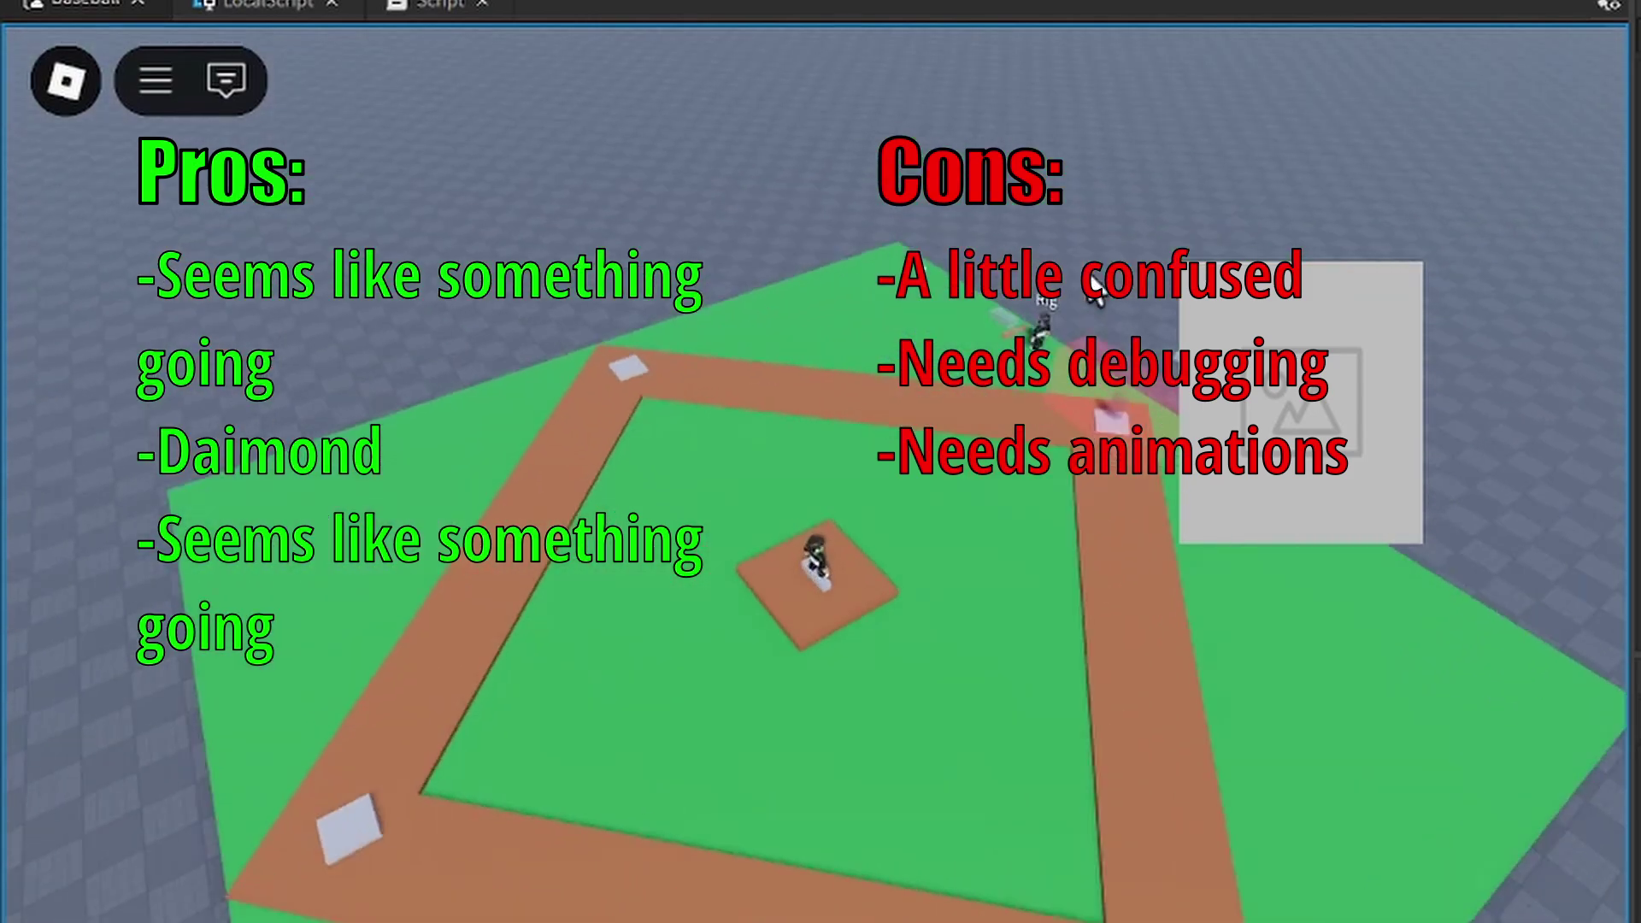
scroll(1097, 289, up, 3)
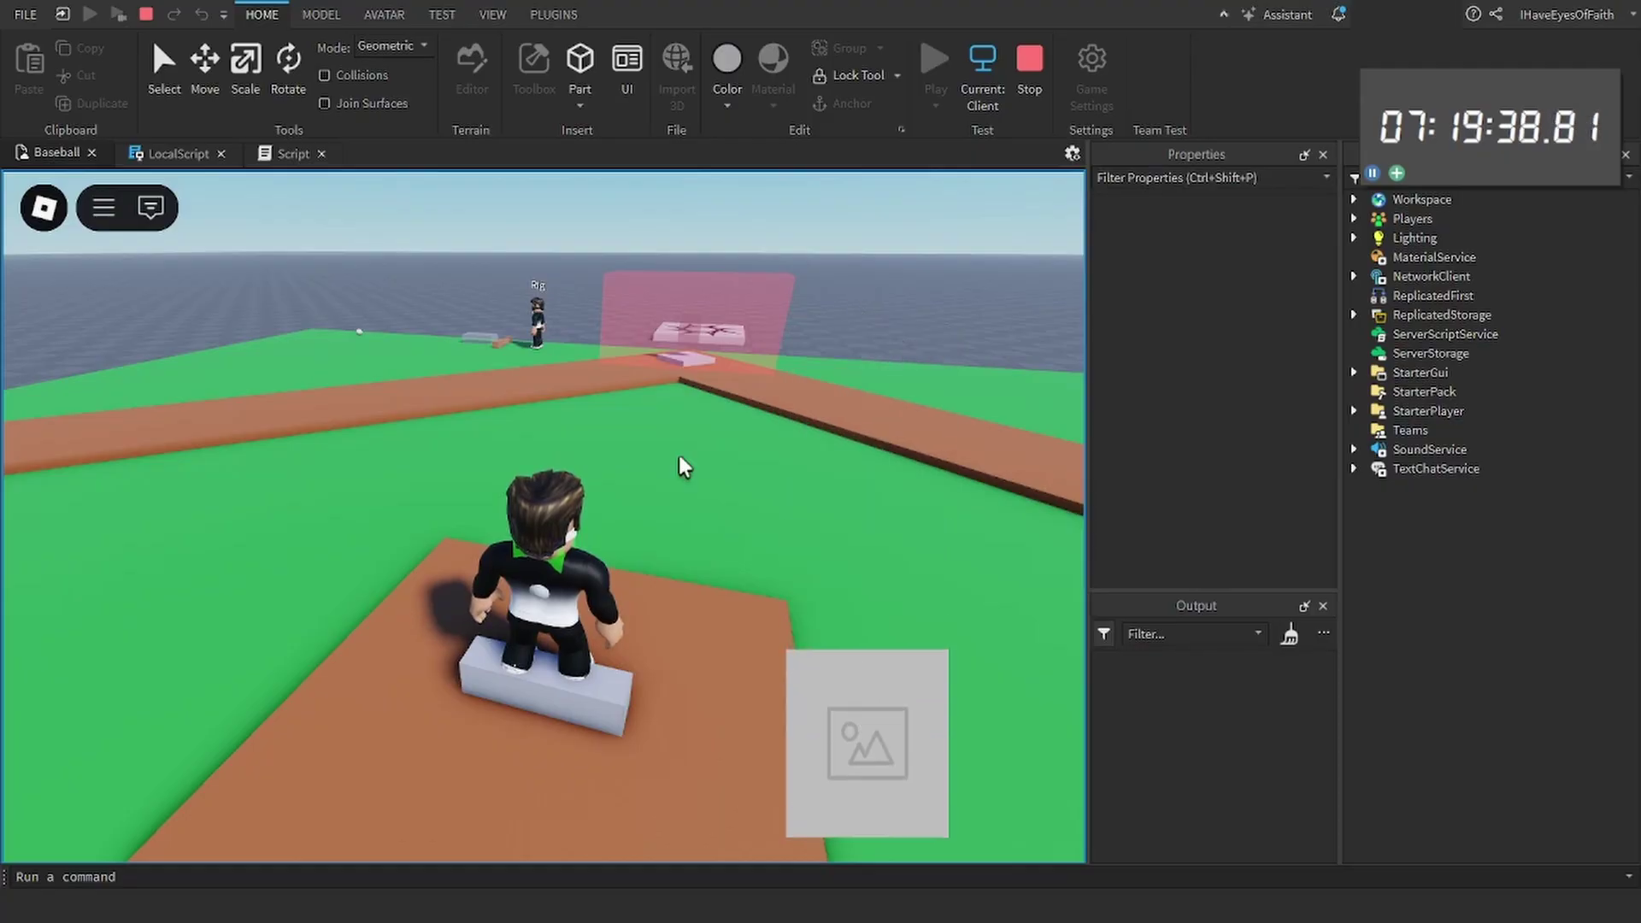
click(732, 358)
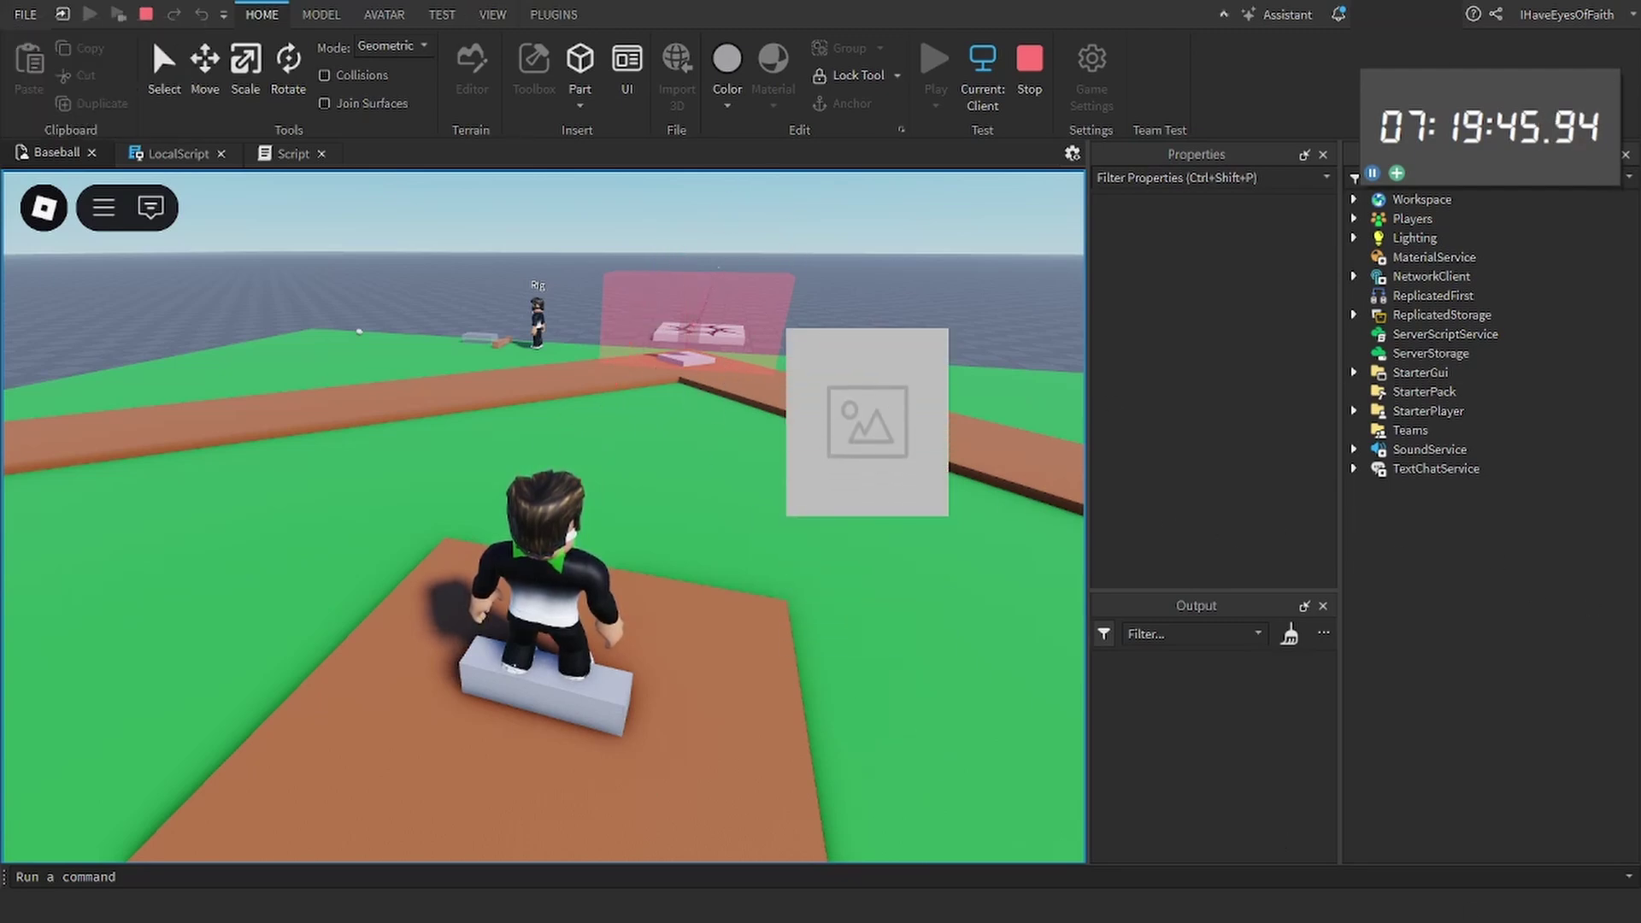
drag(1474, 72, 1508, 79)
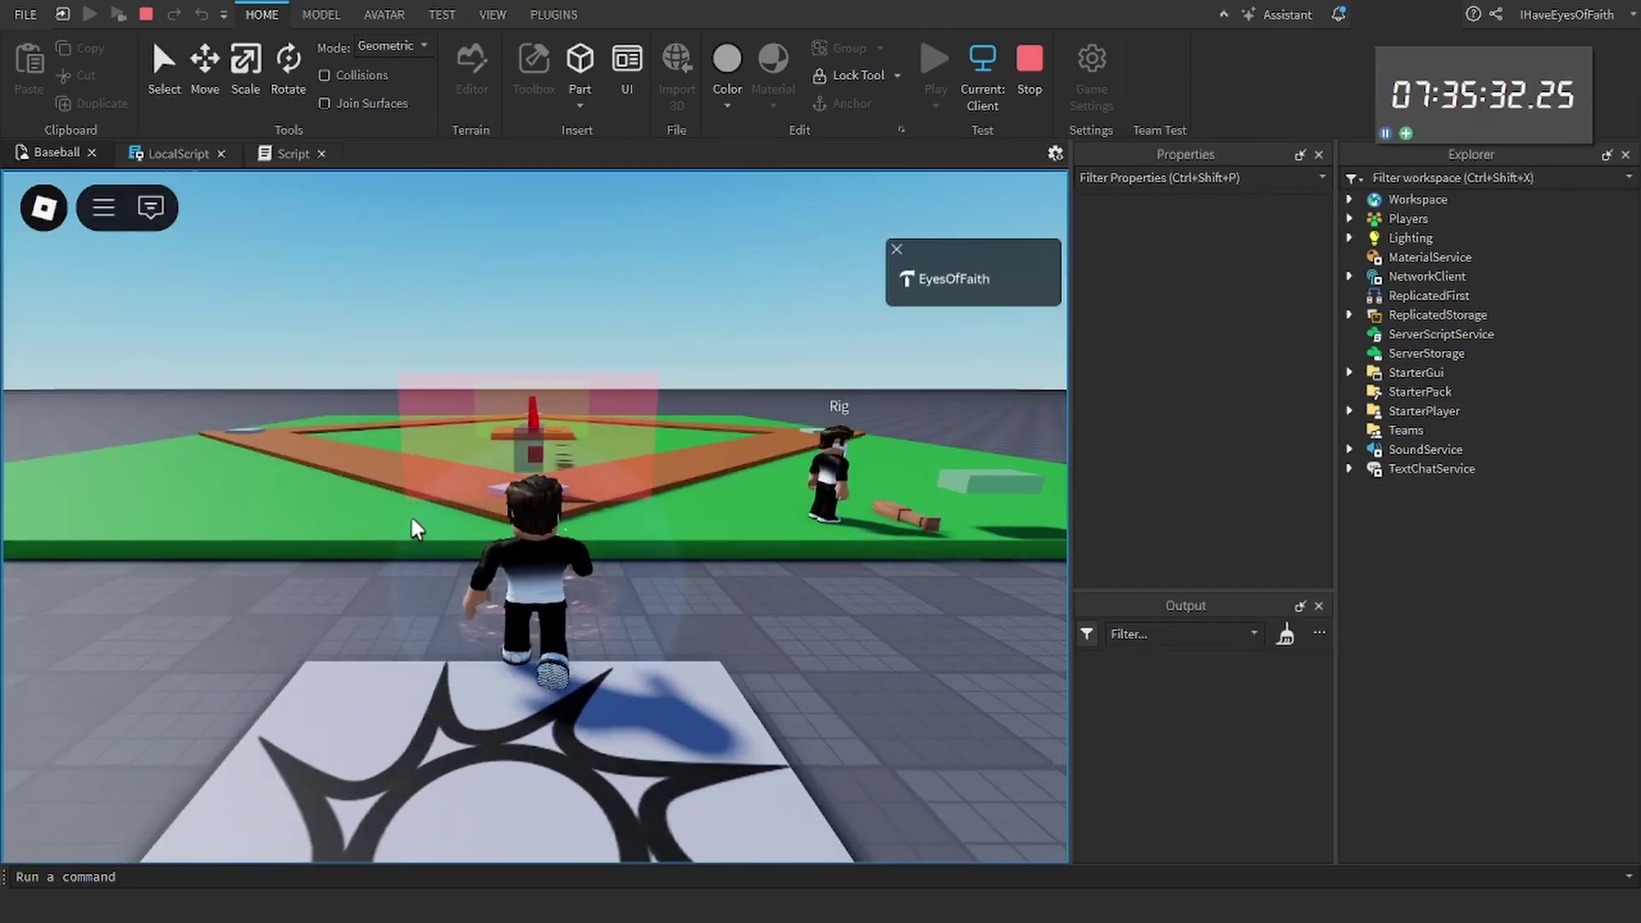
Walk the avatar from the spawn point onto the base path and look back at home plate
key(w)
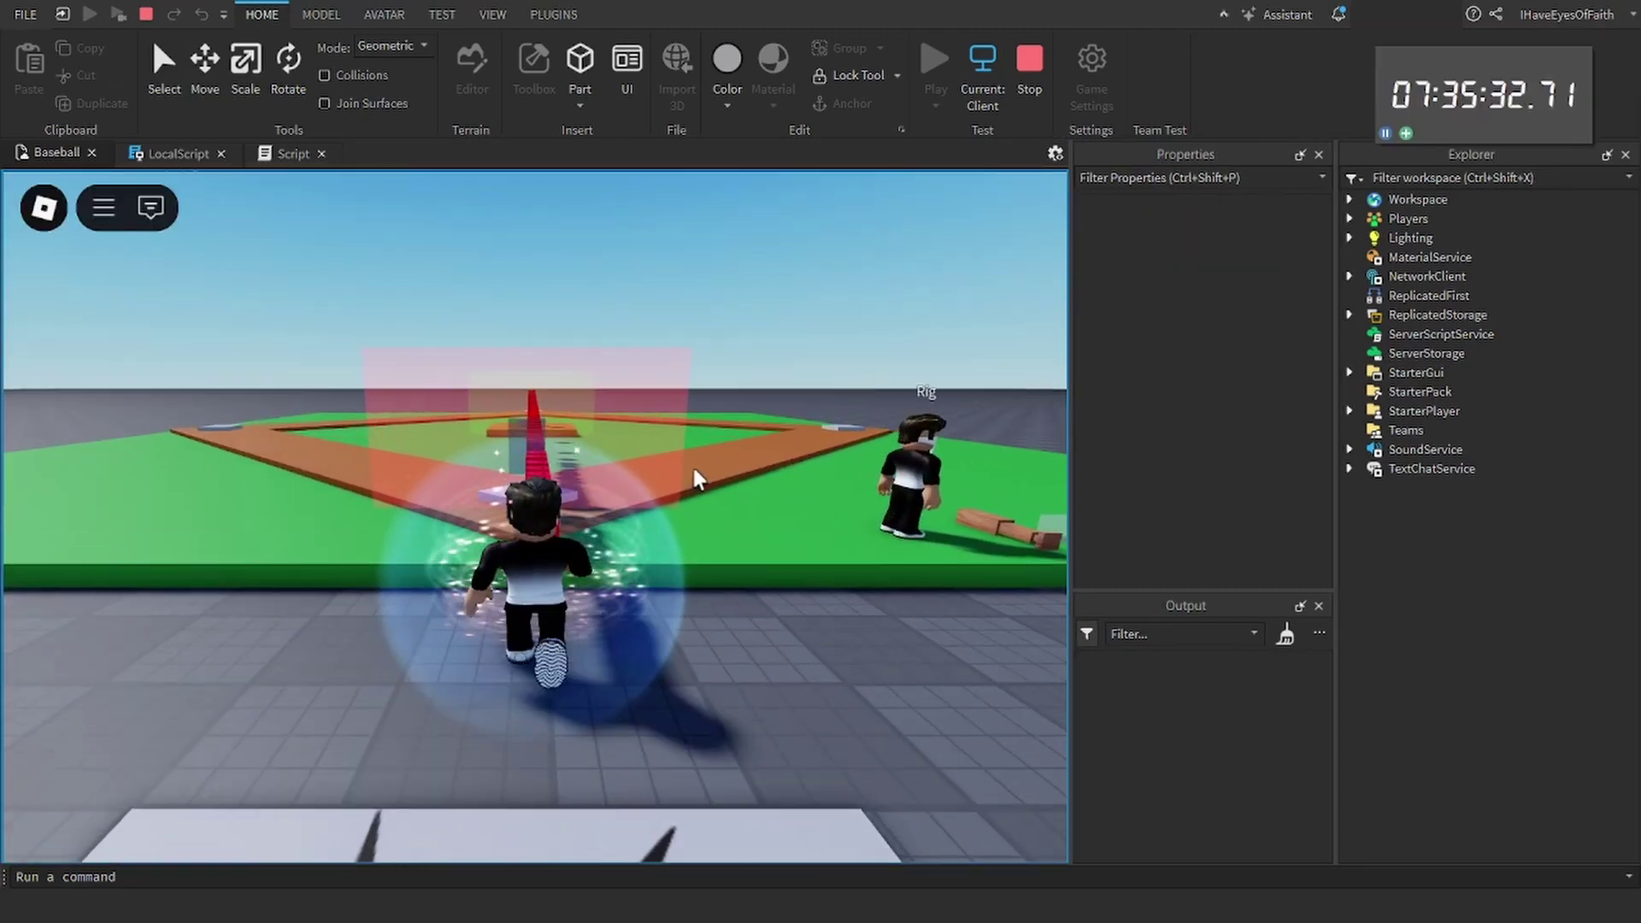
right_drag(690, 464, 694, 468)
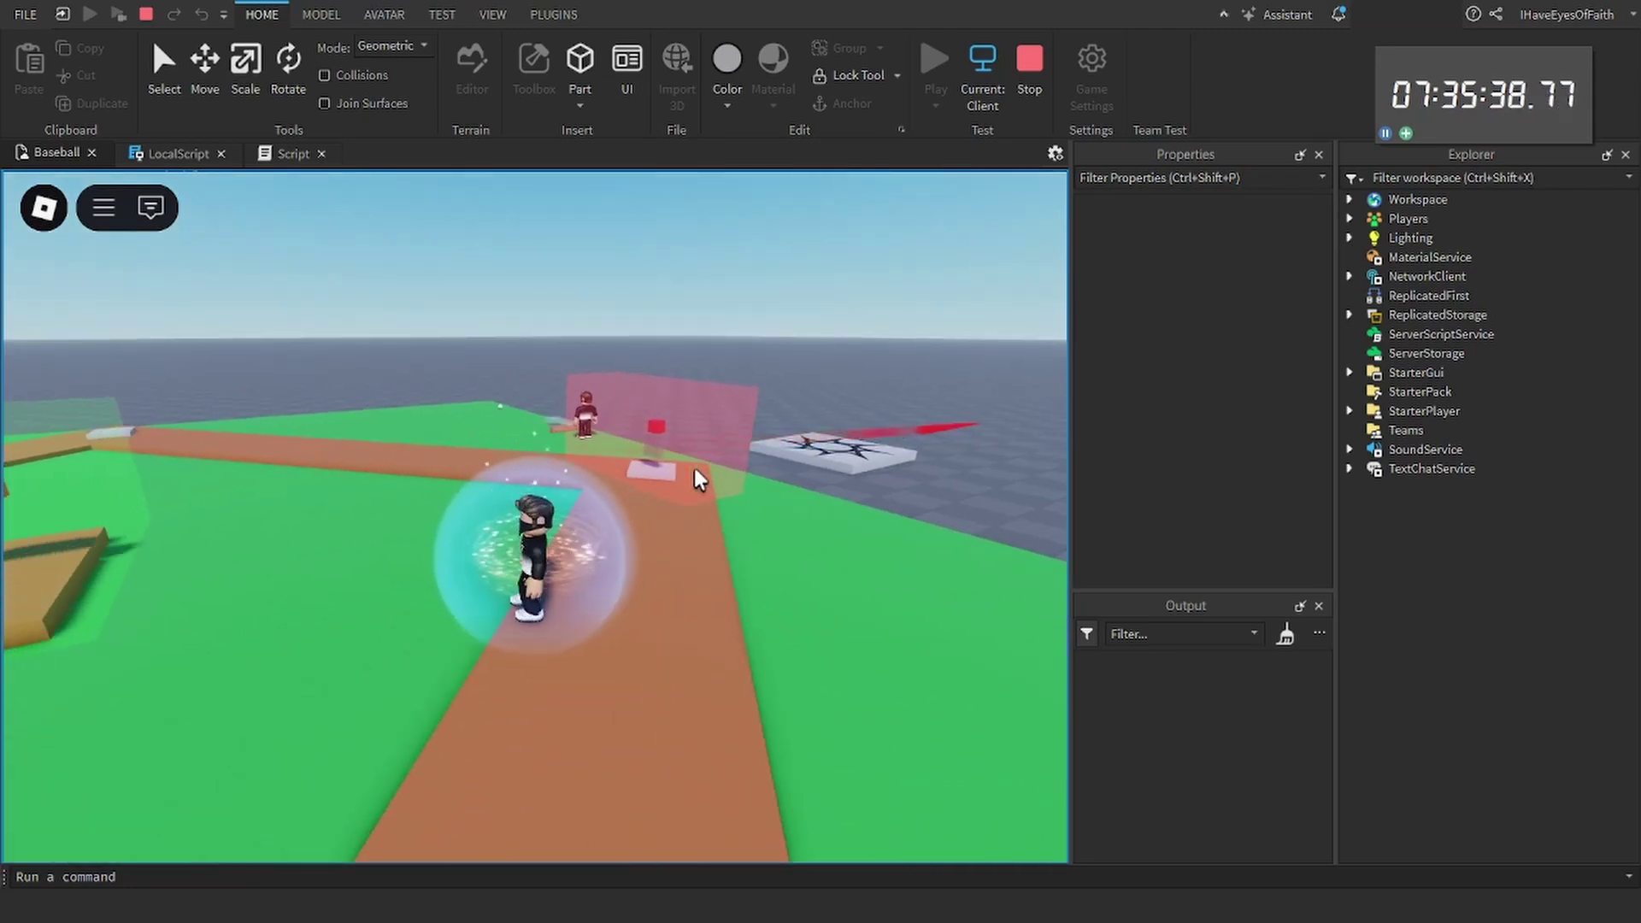
Walk the avatar beside home plate and along the base path, examining the ball's trail from near and far
scroll(951, 545, down, 3)
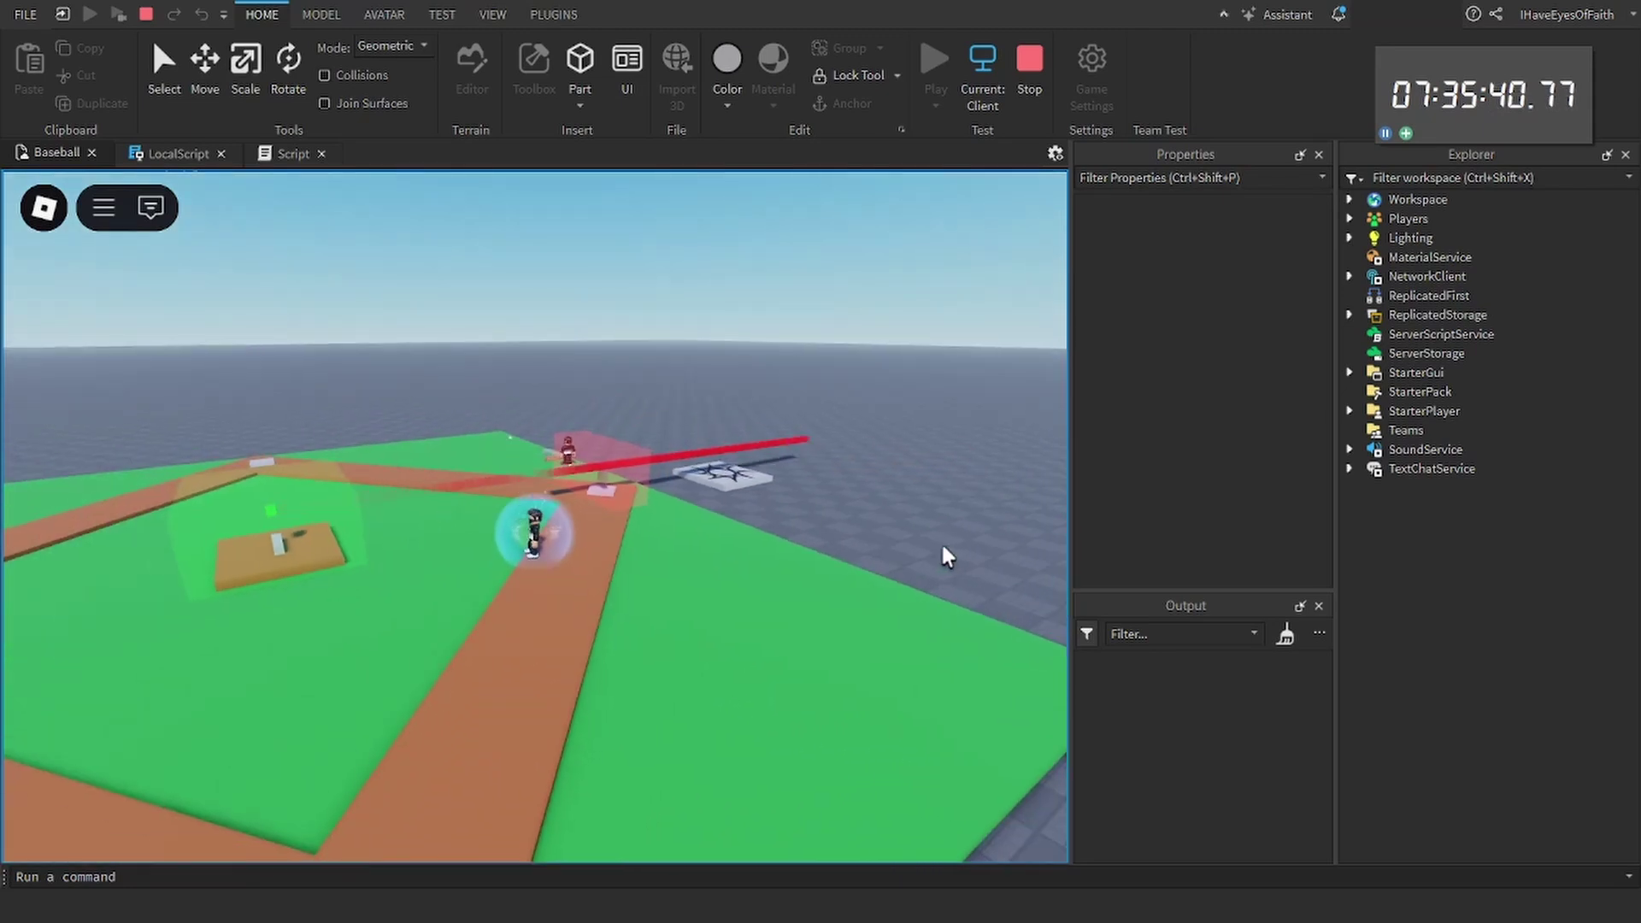
scroll(728, 448, up, 3)
right_drag(728, 448, 728, 448)
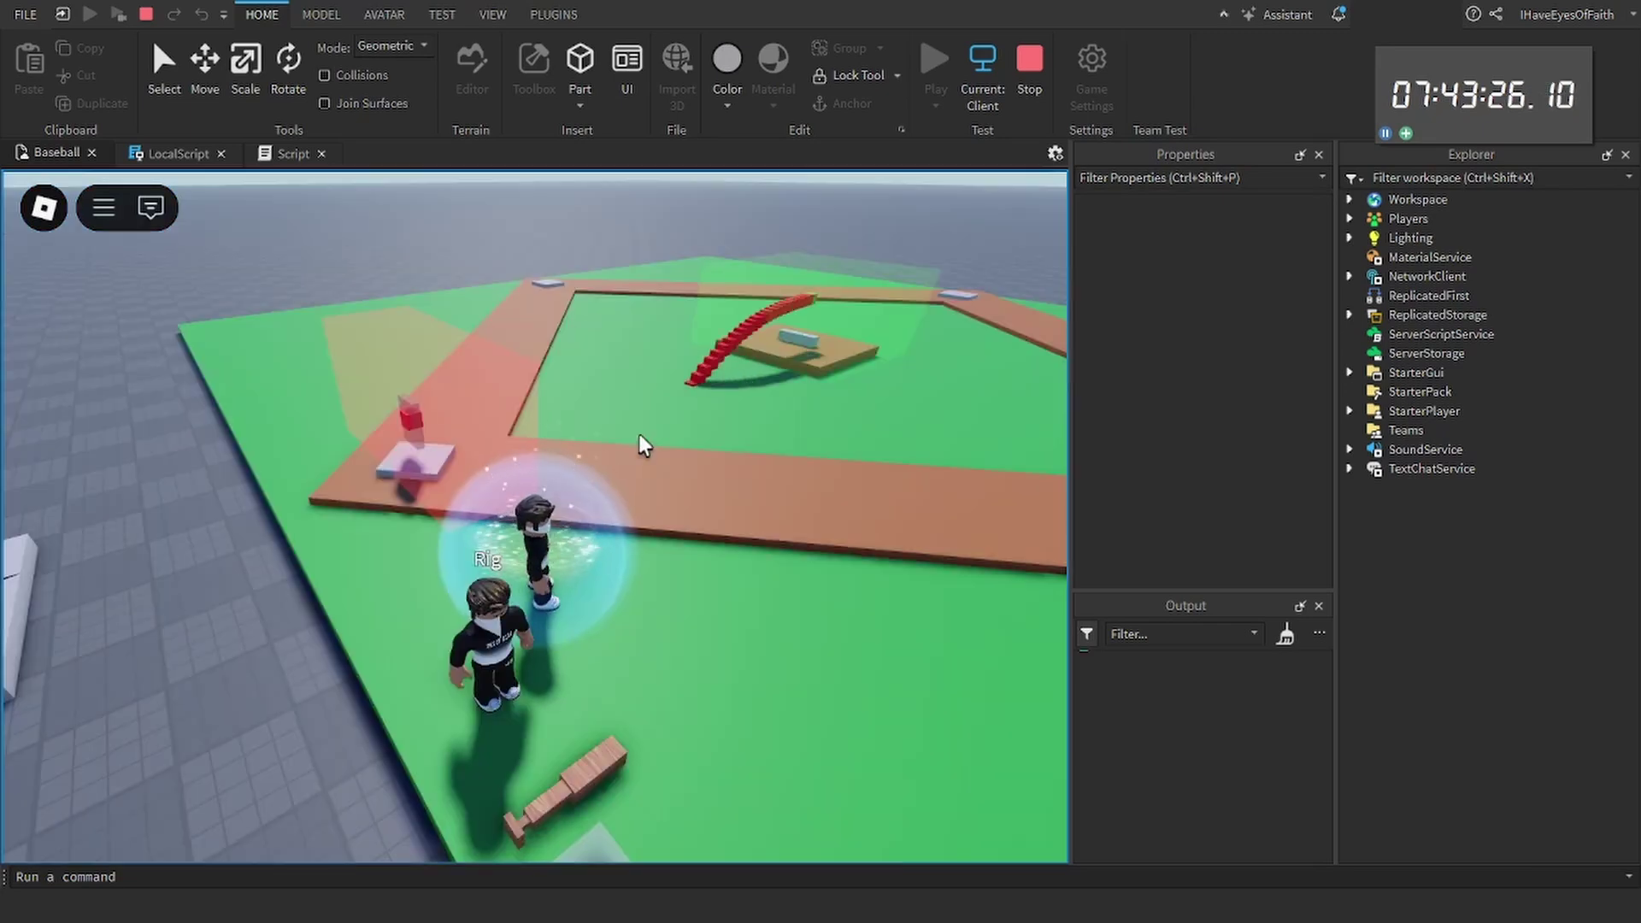
key(d)
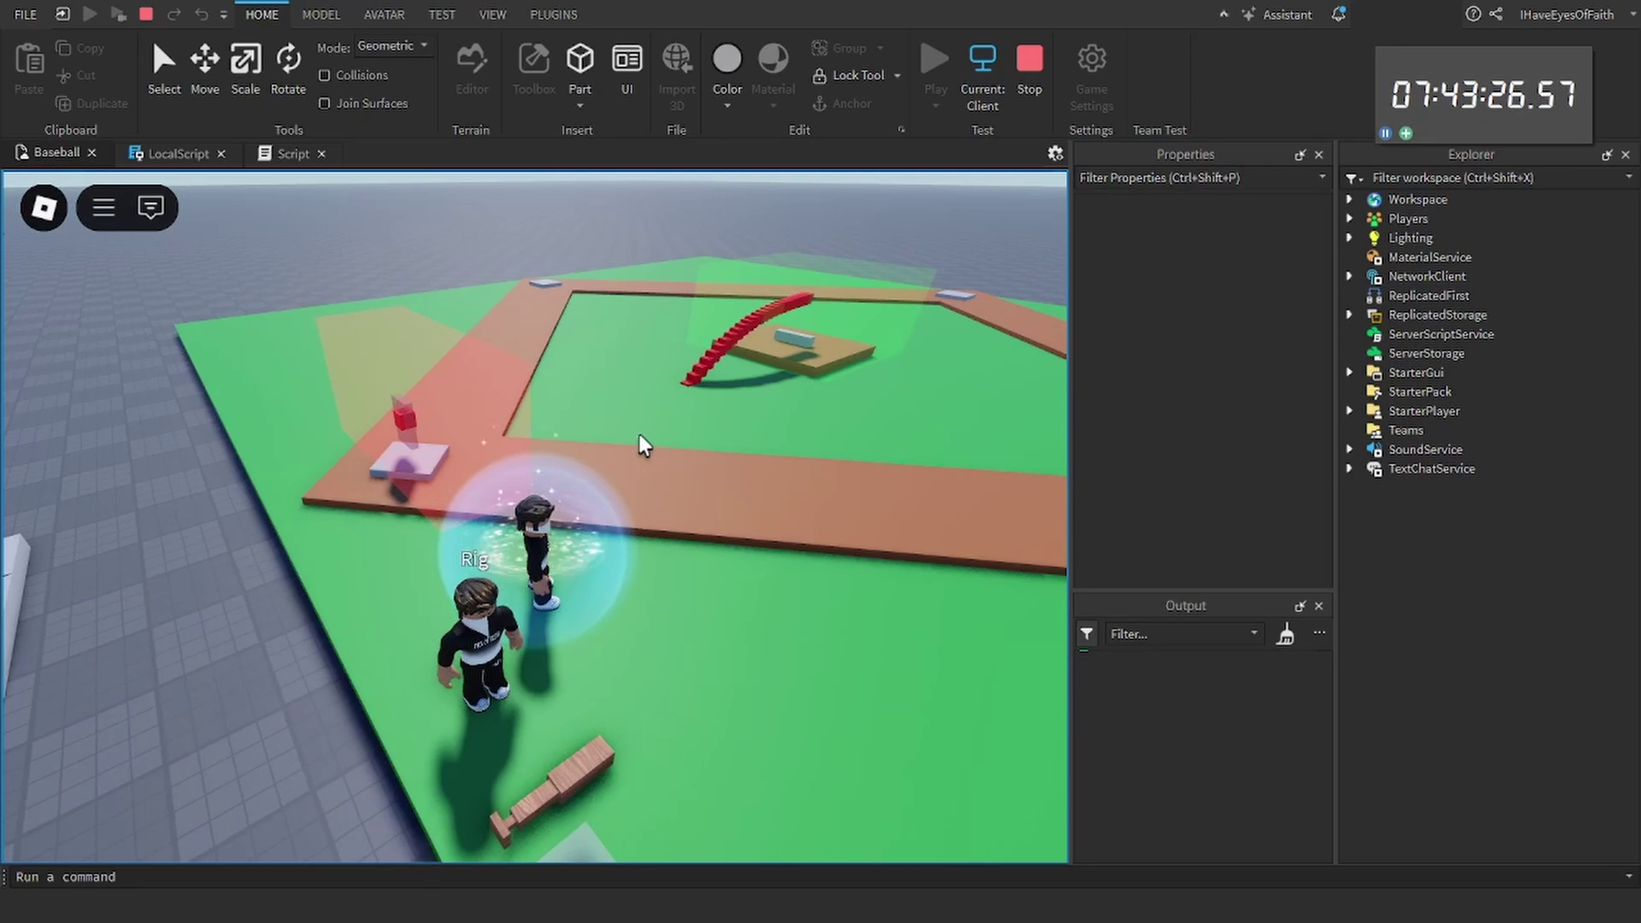
right_drag(638, 433, 638, 434)
key(d)
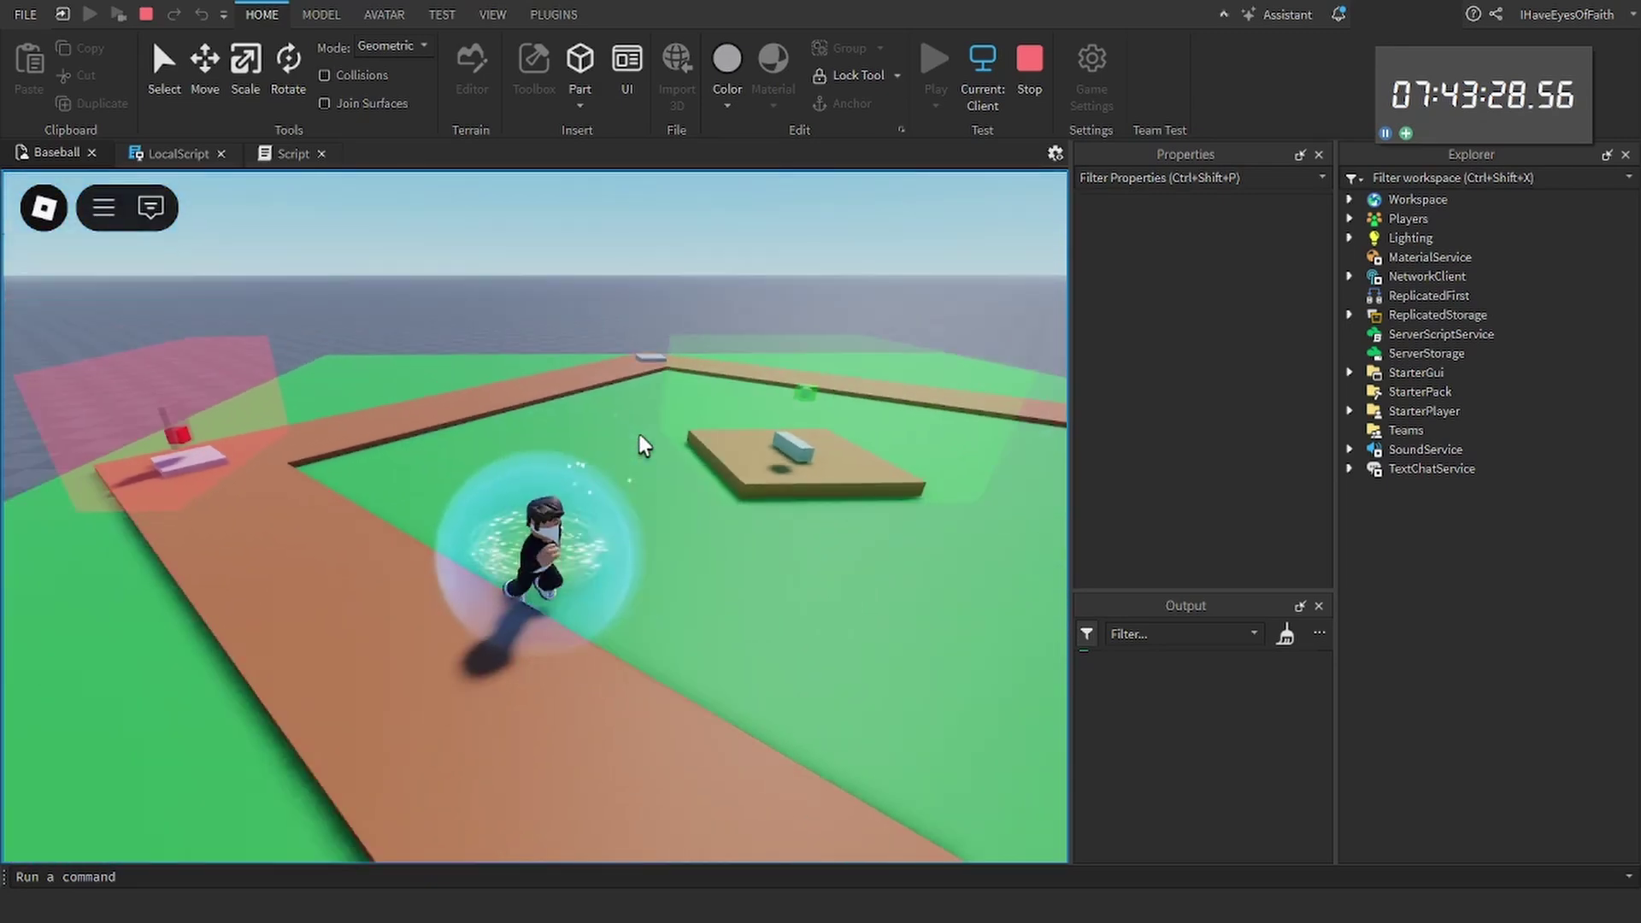
scroll(638, 433, down, 1)
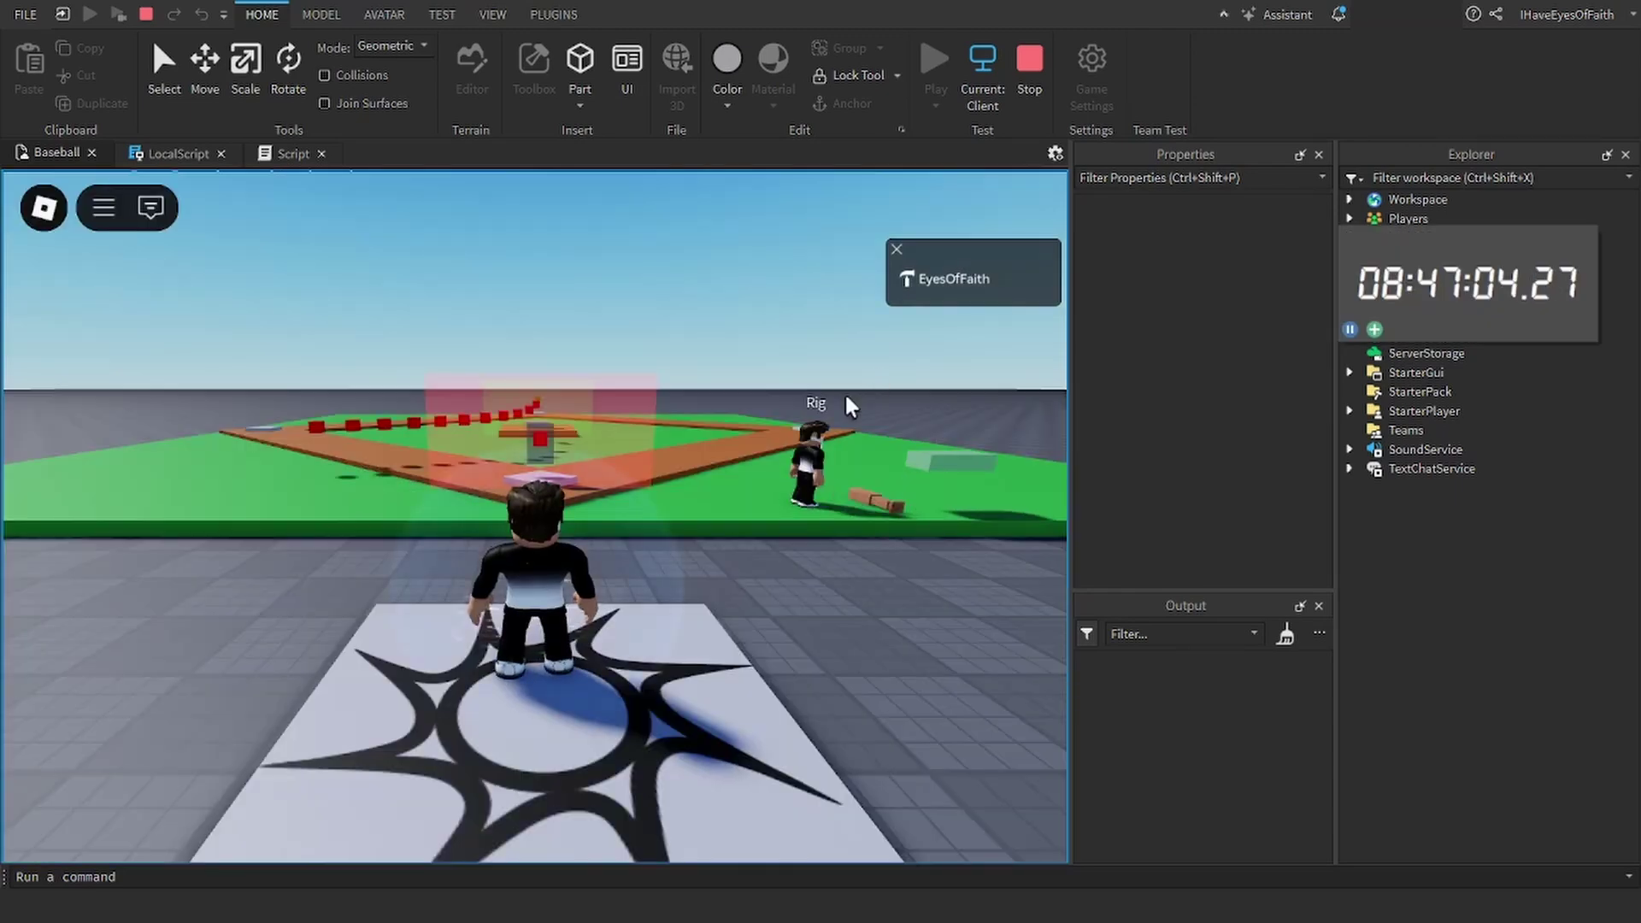
Playtest pitching and batting with the whole diamond in view, and stop the playtest
click(710, 393)
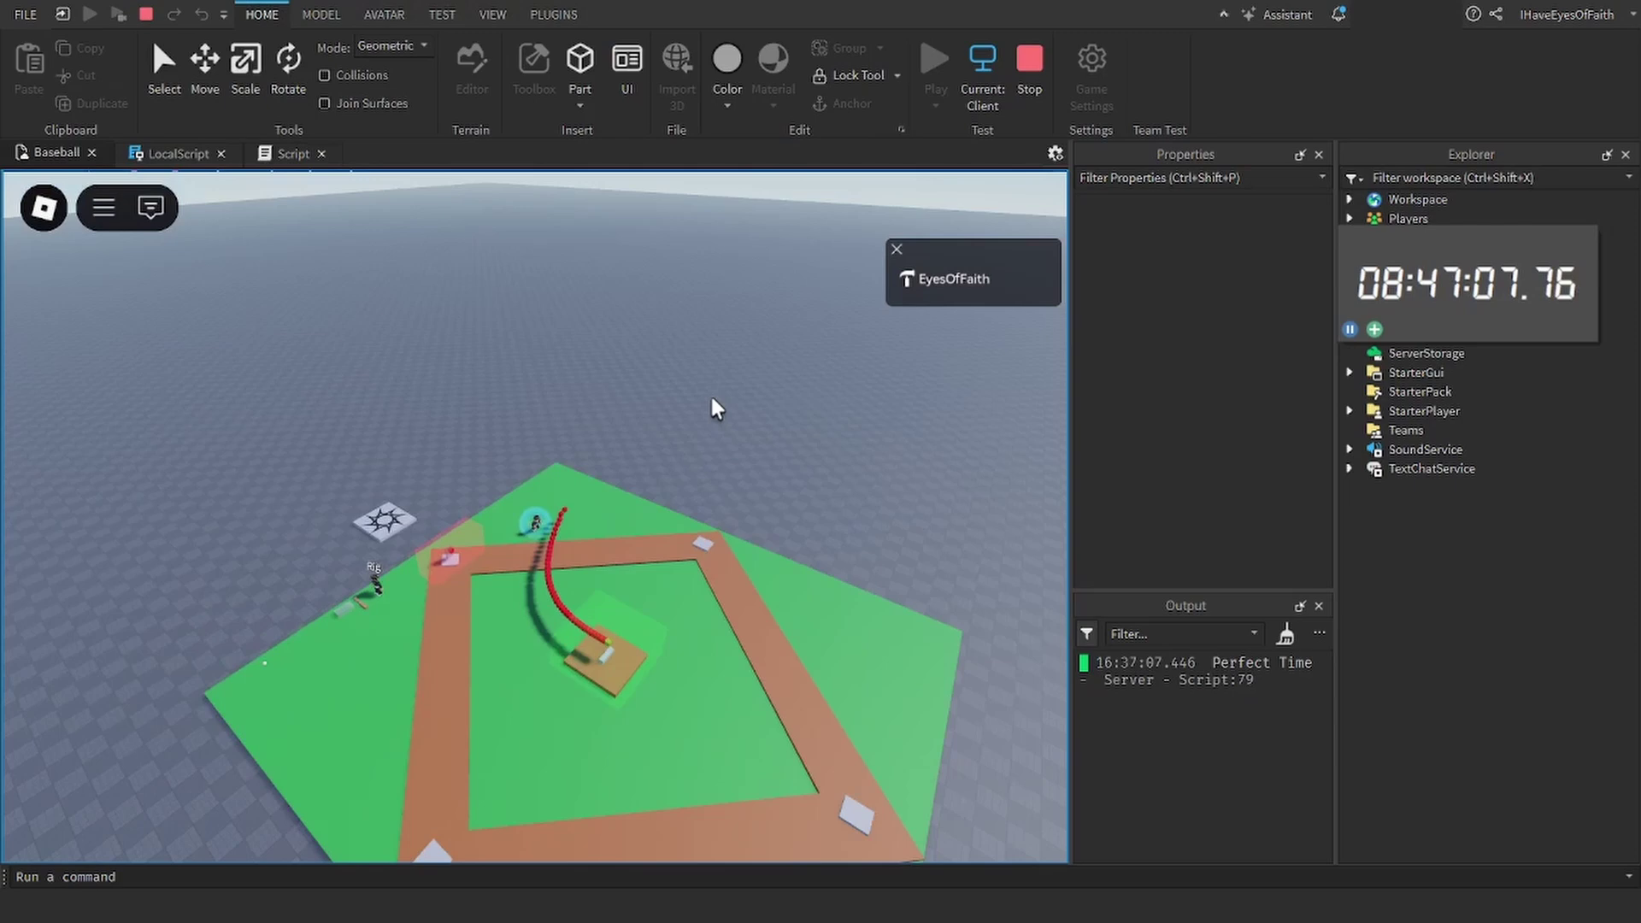
click(710, 393)
click(1031, 86)
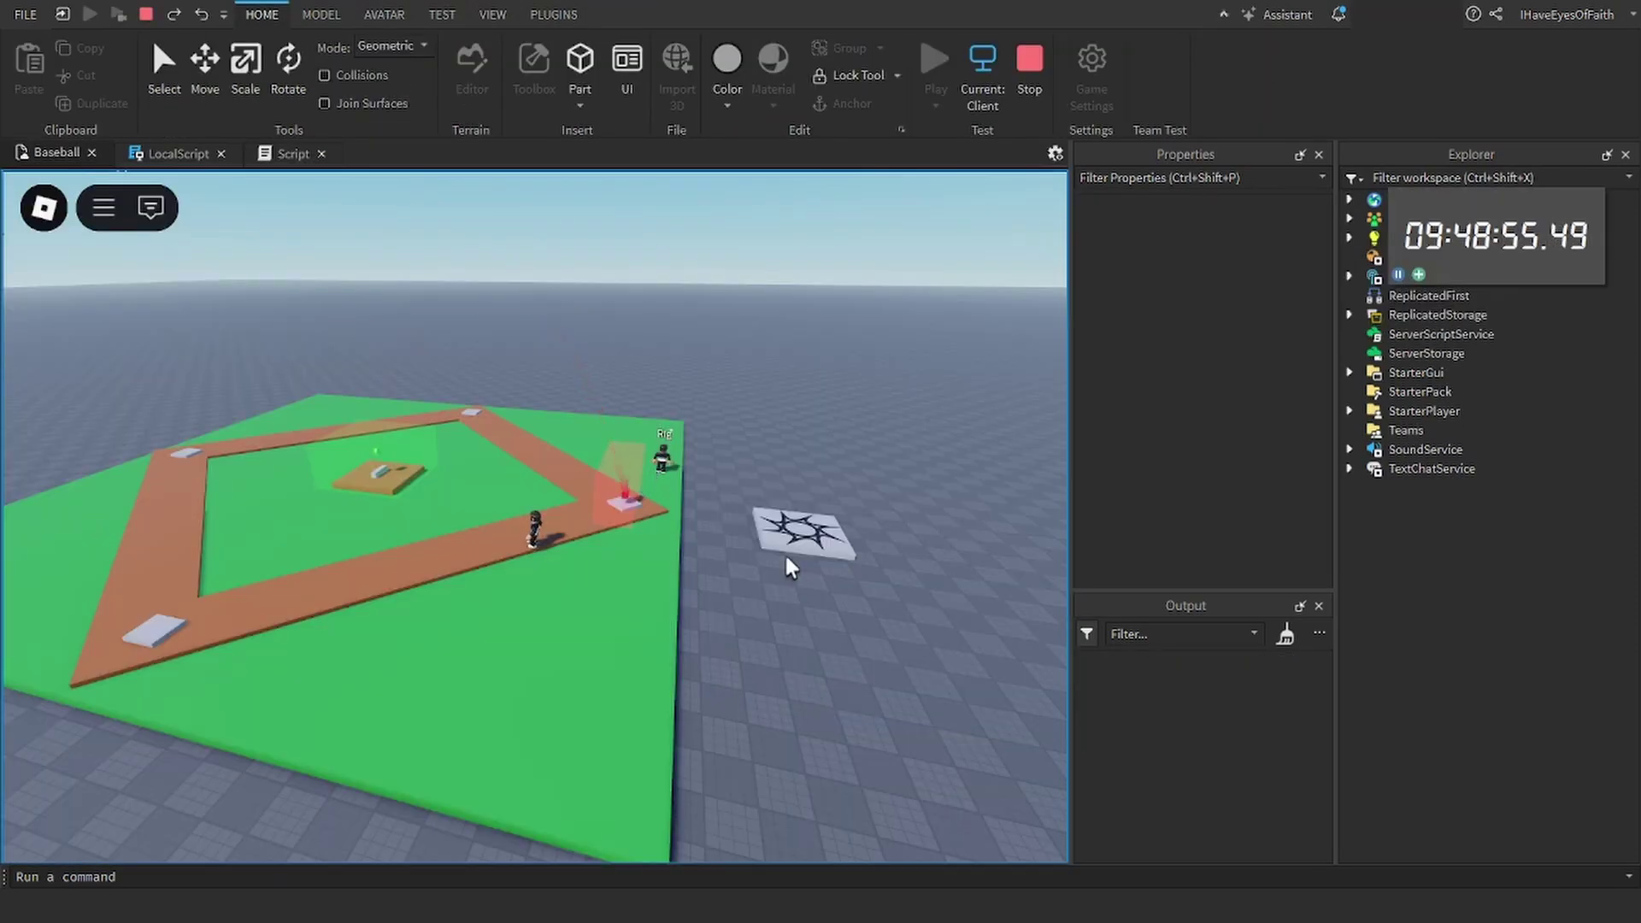
Walk the avatar from the spawn area across the grass to the batter's position beside home plate
click(784, 552)
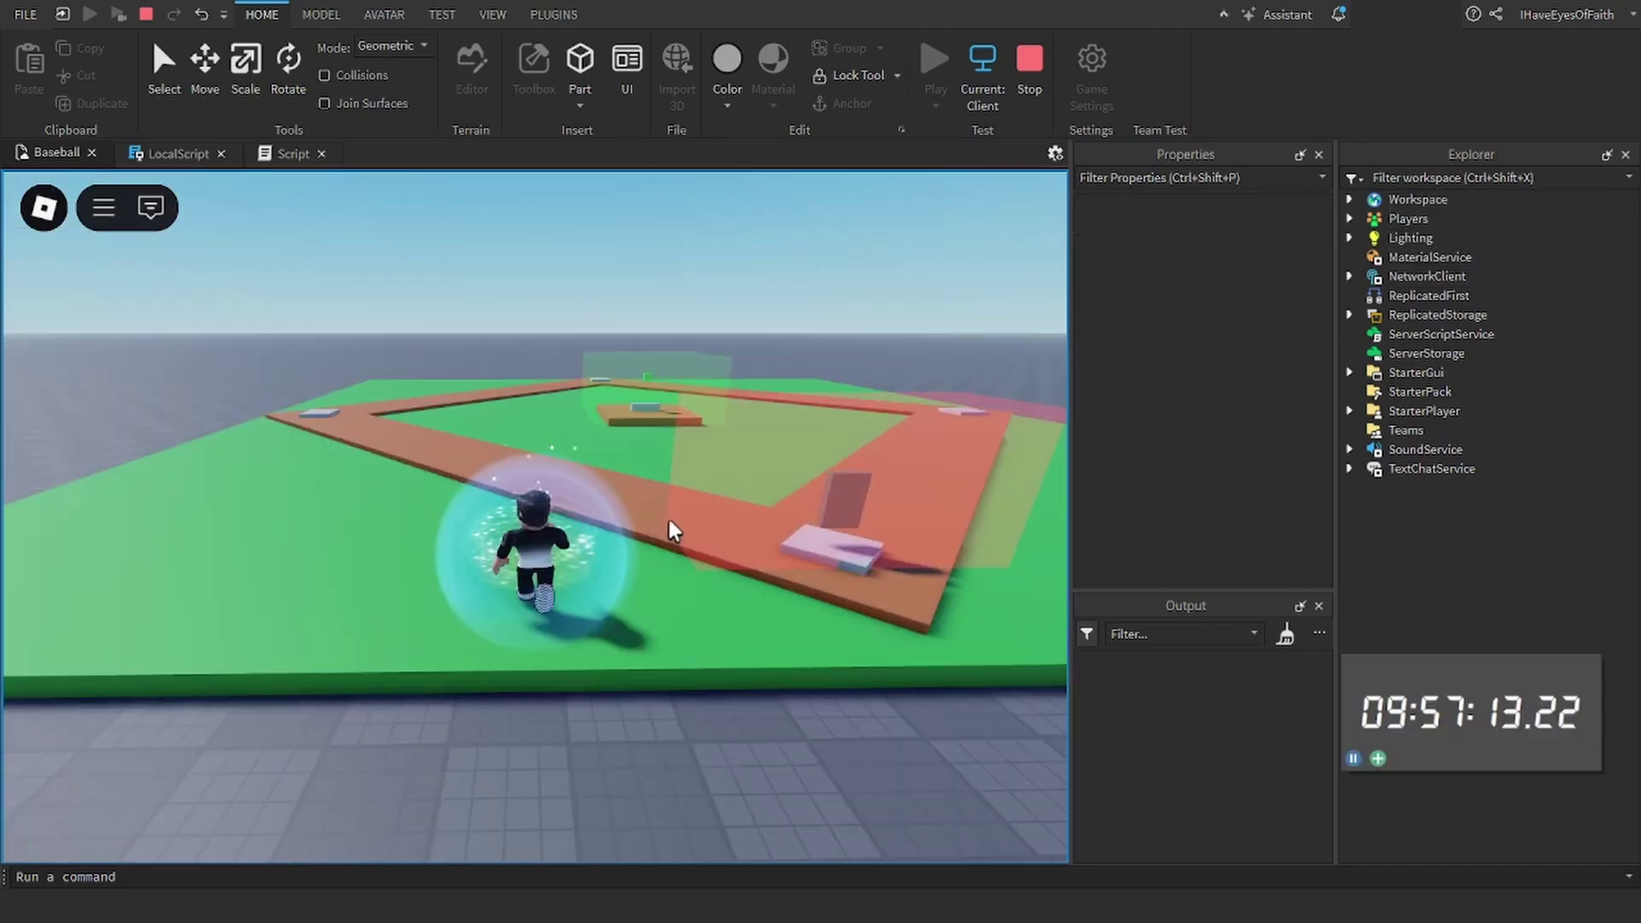
scroll(701, 516, down, 1)
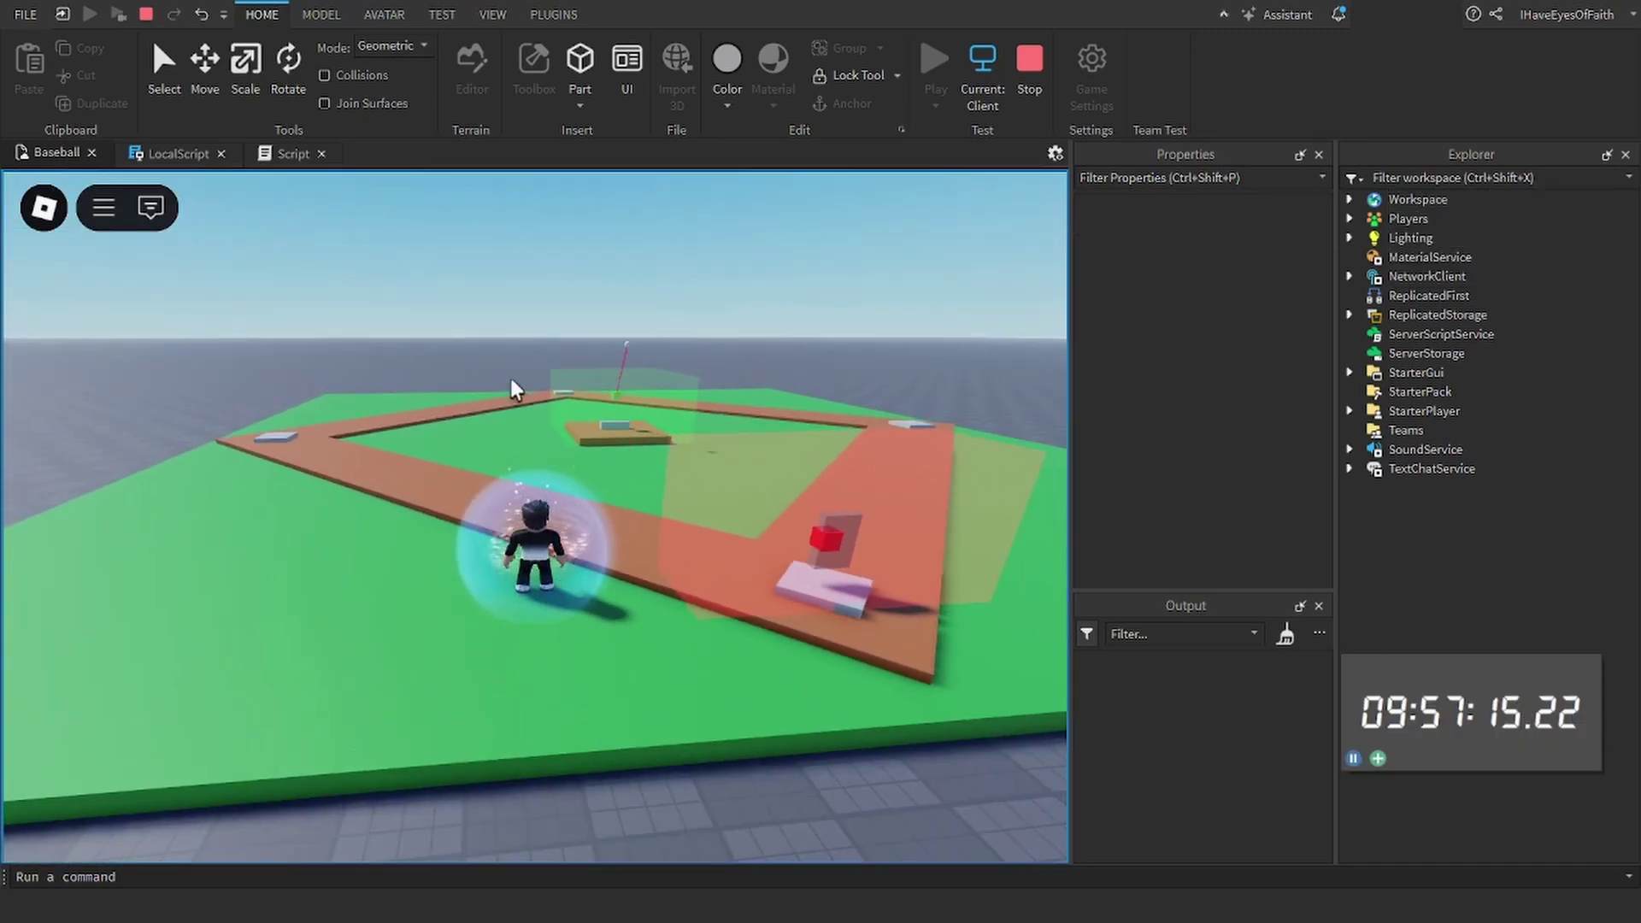
right_drag(501, 362, 501, 363)
scroll(501, 362, down, 1)
key(w)
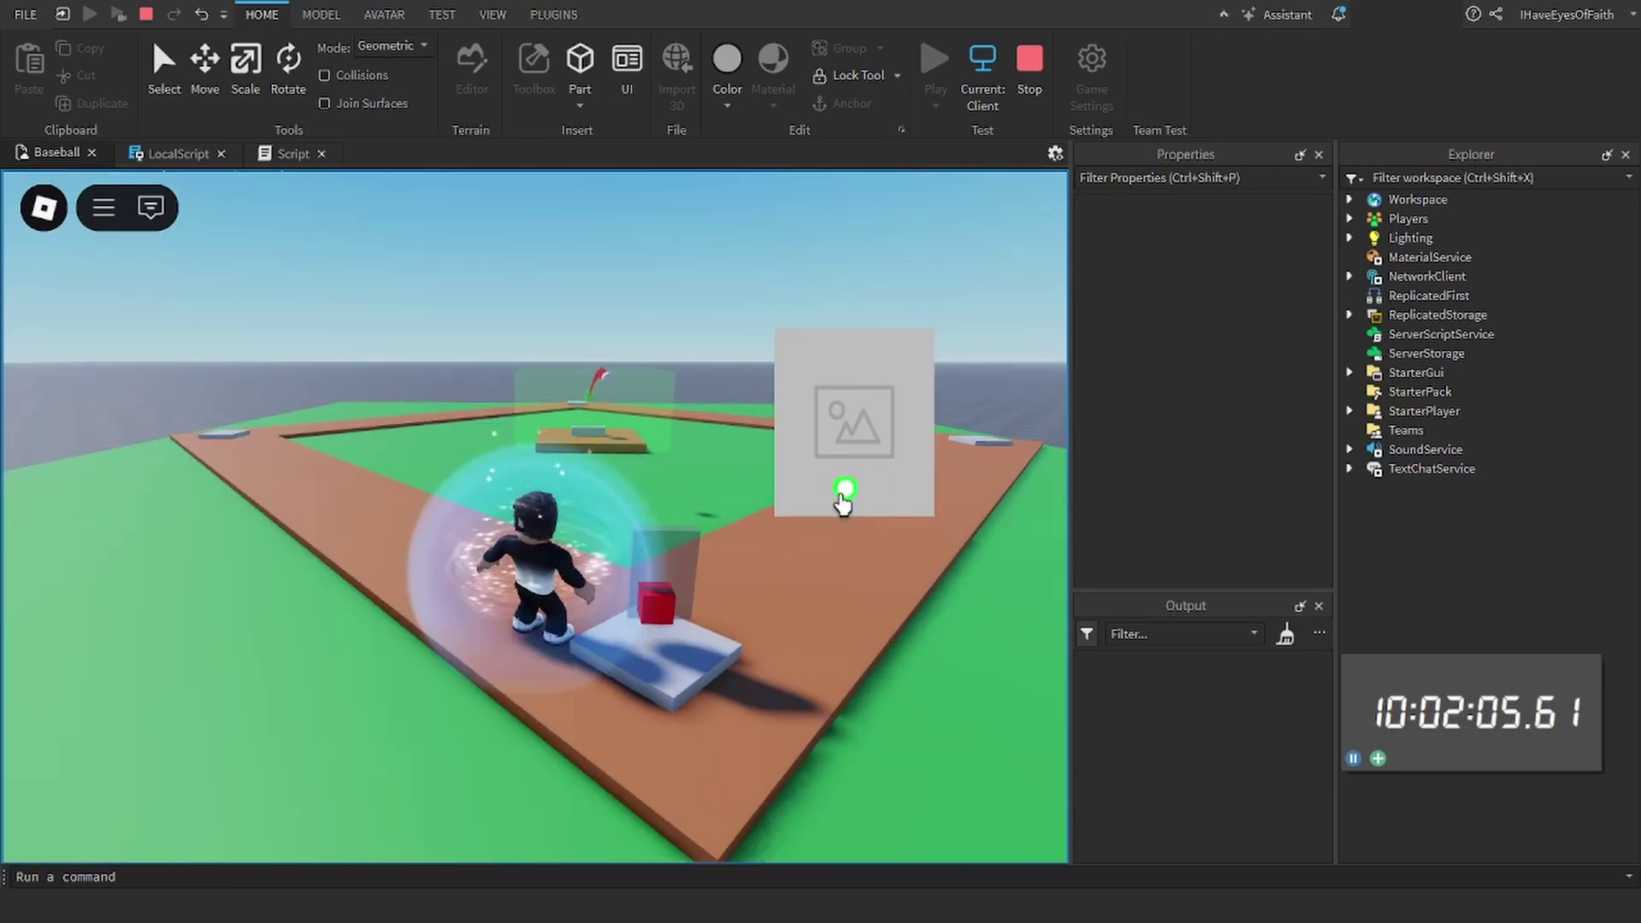
Swing at pitches aimed at the batting box's lower middle, both lower corners and upper middle
click(843, 496)
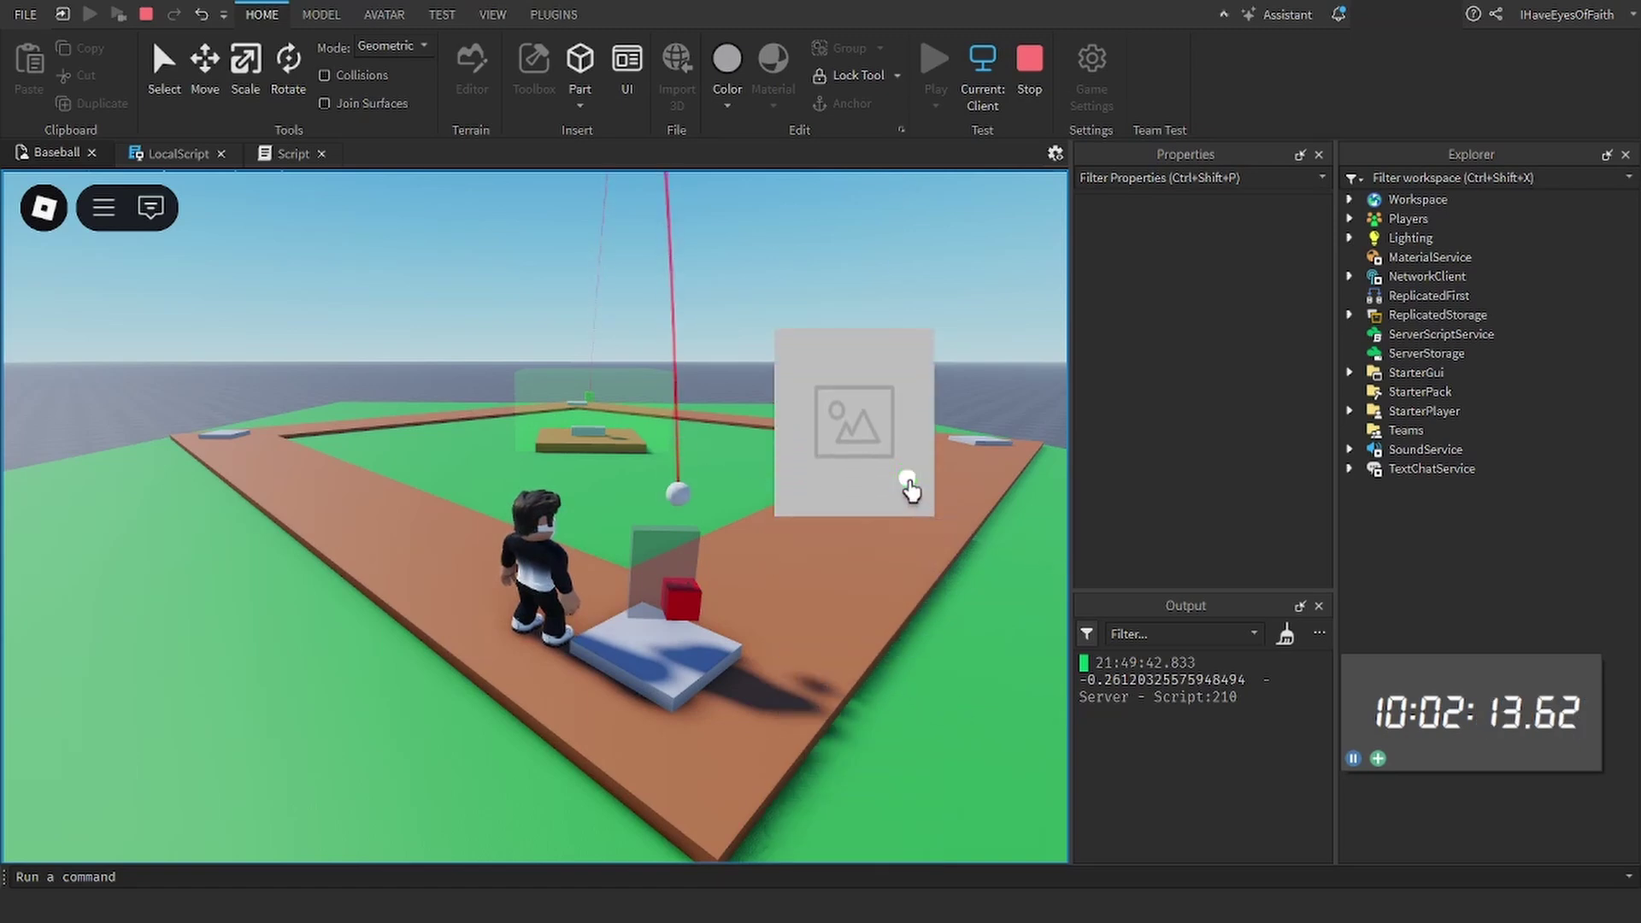
click(909, 487)
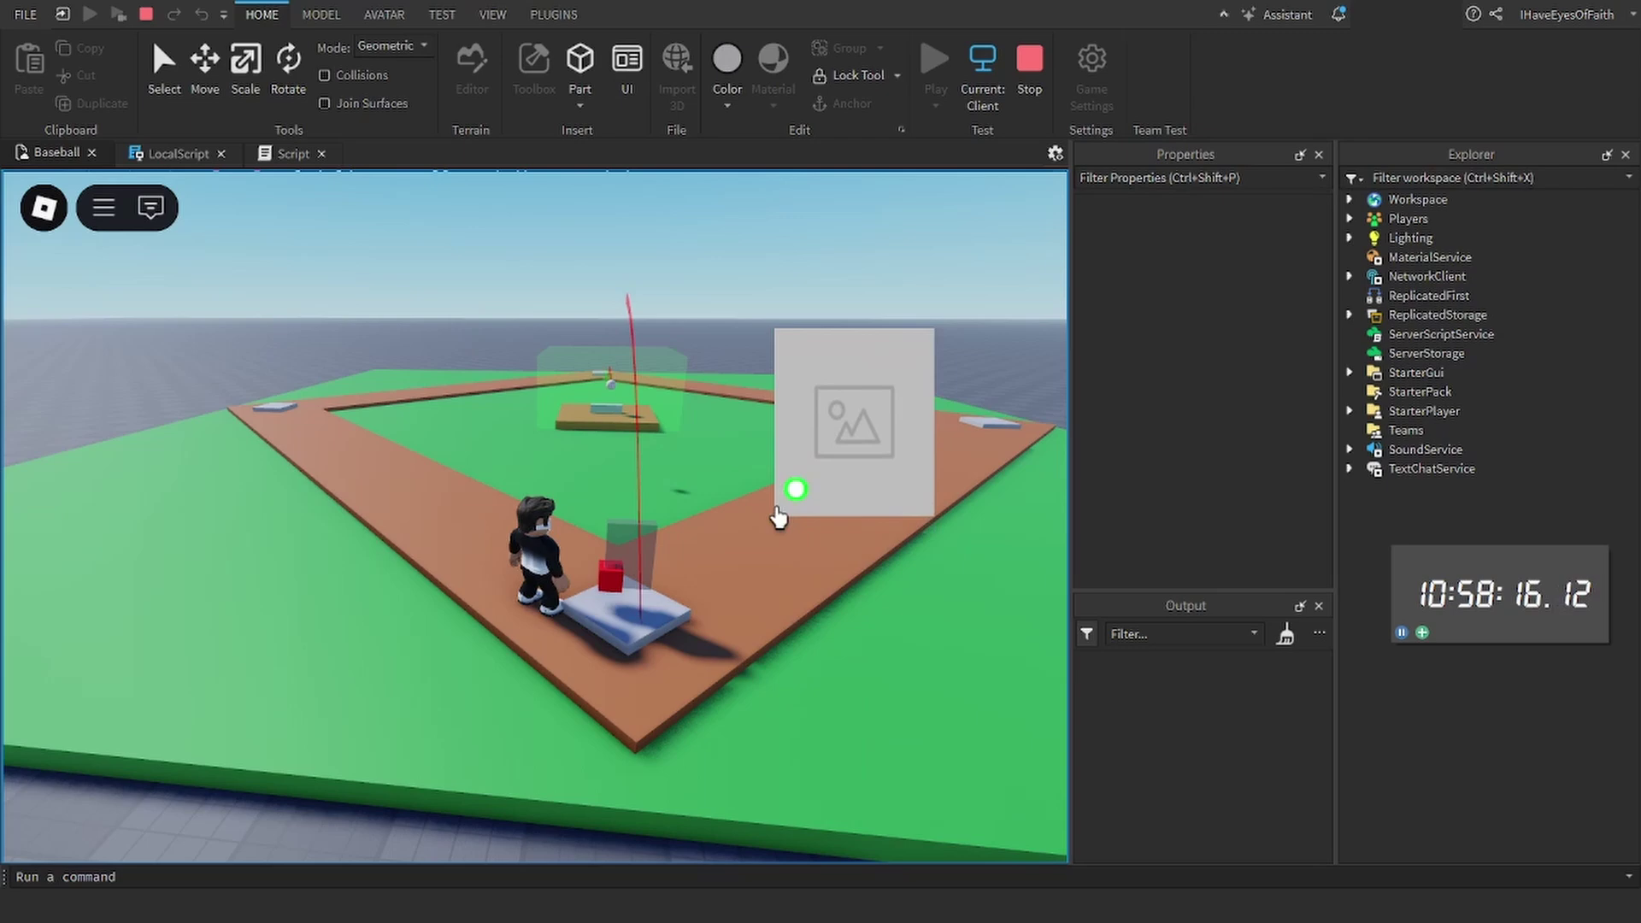
click(793, 493)
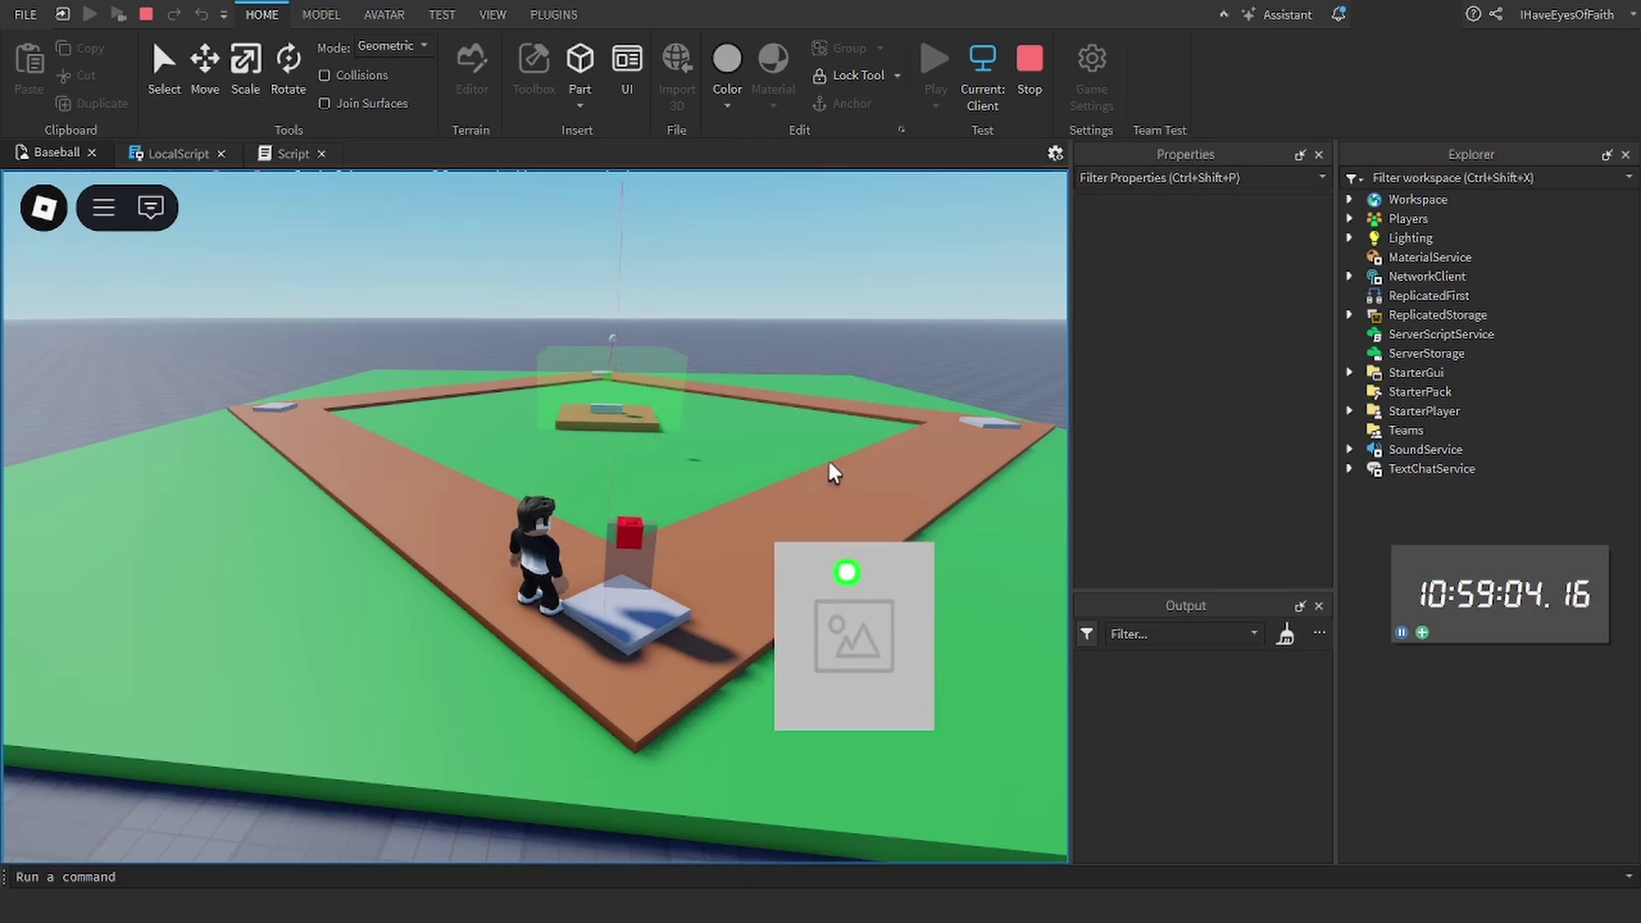
click(851, 361)
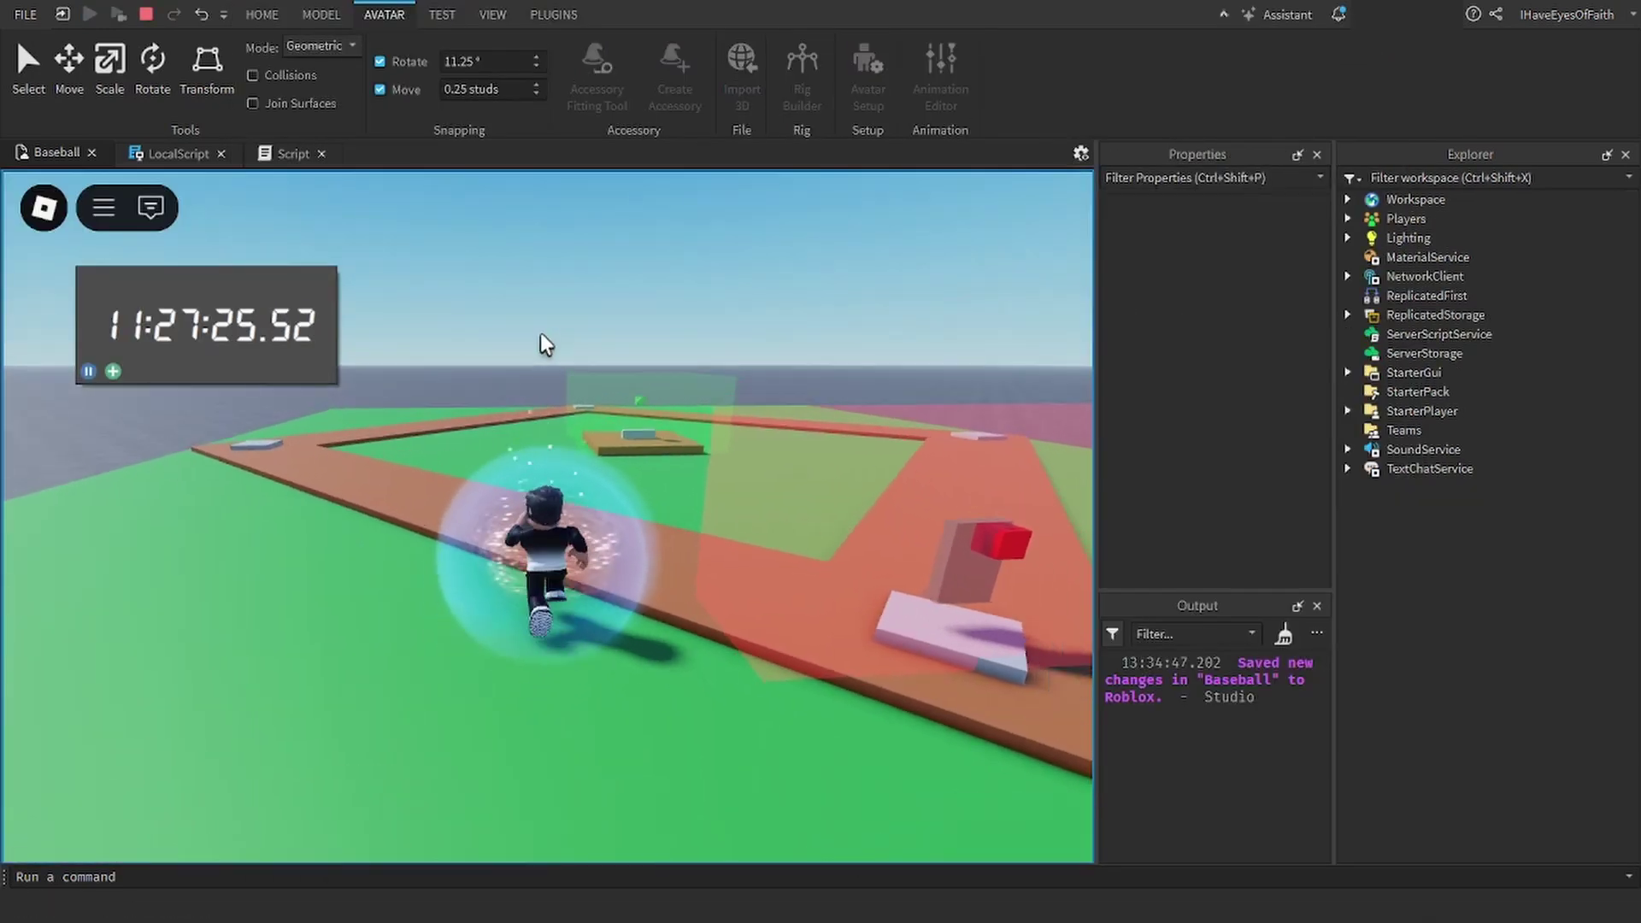
Walk the avatar across the infield to the pitcher's mound and throw a pitch at the pitching box's upper-right corner
key(w)
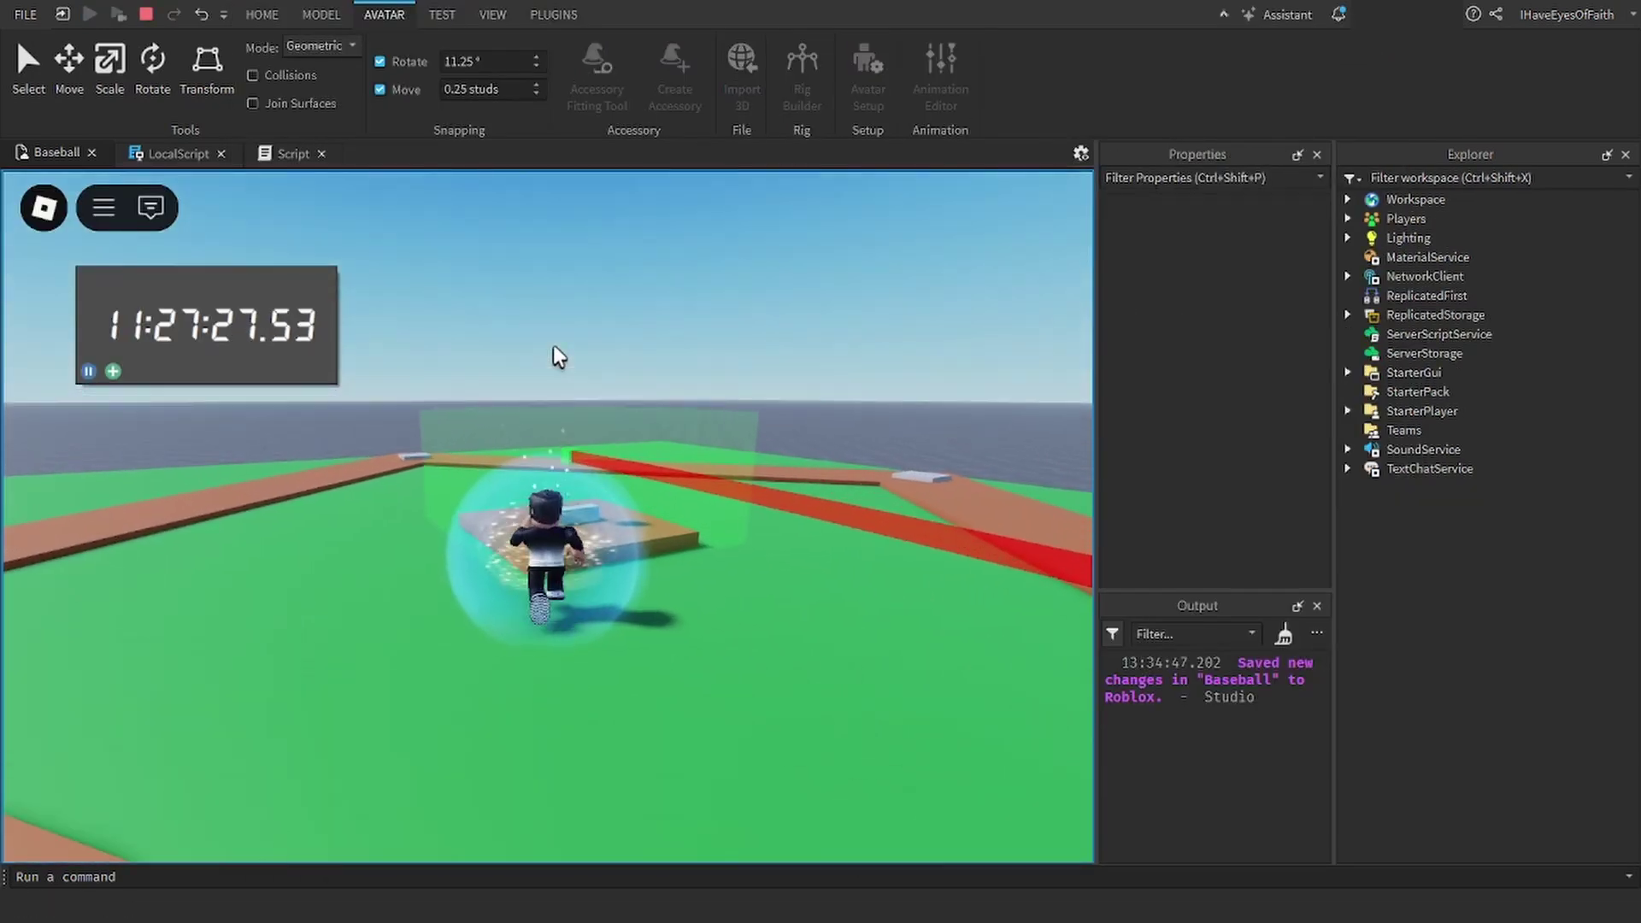
right_drag(554, 357, 549, 355)
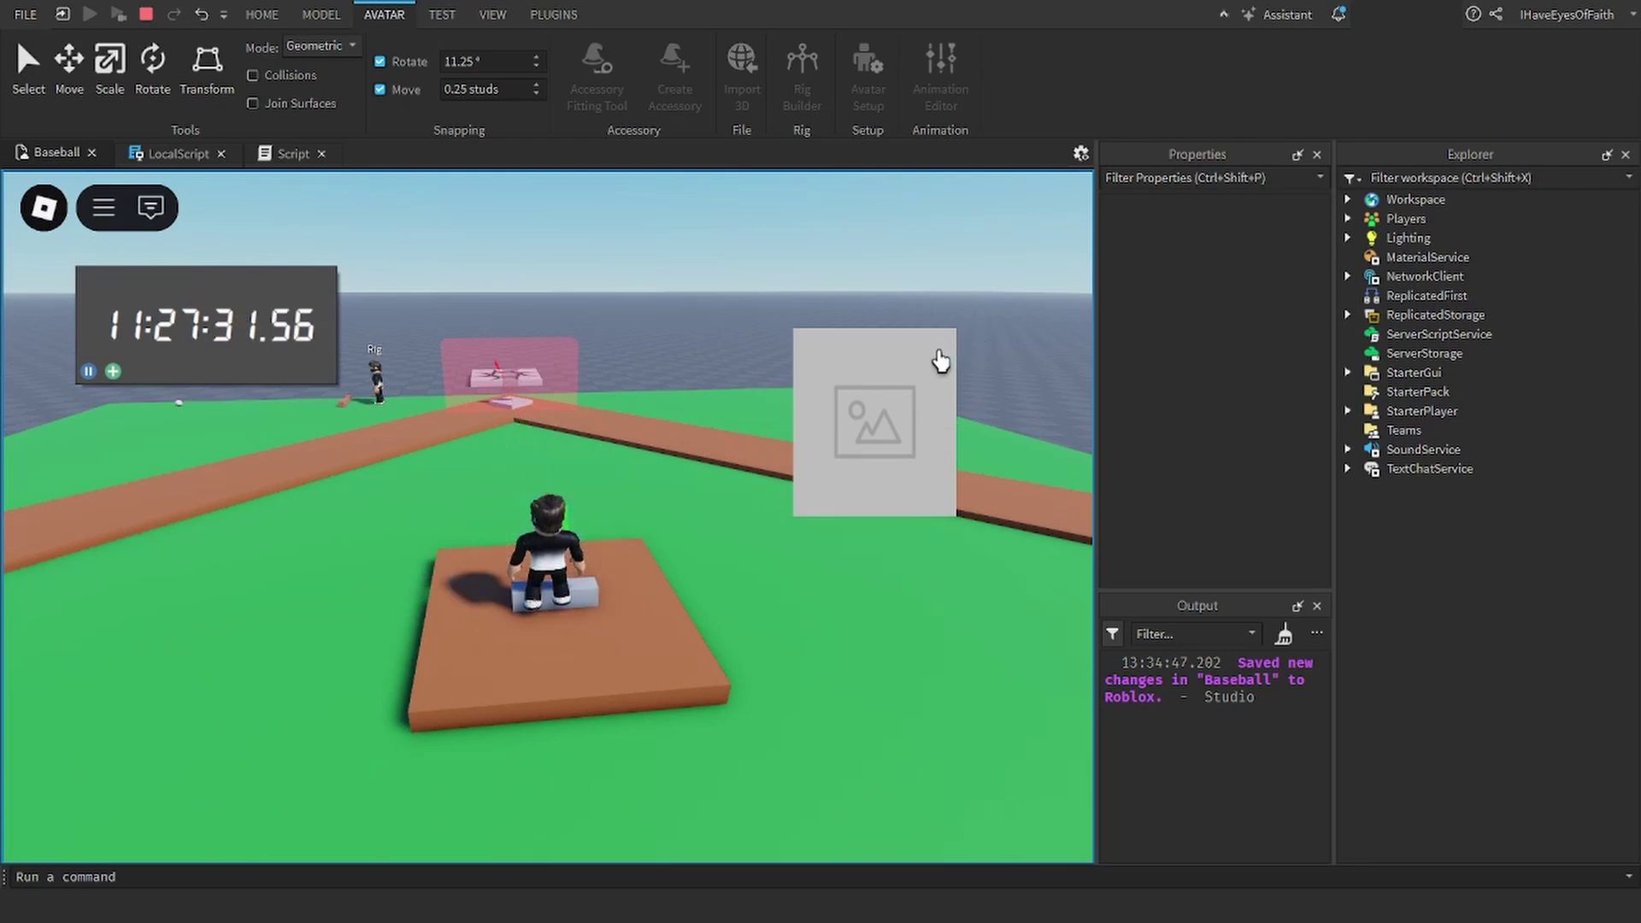
click(941, 361)
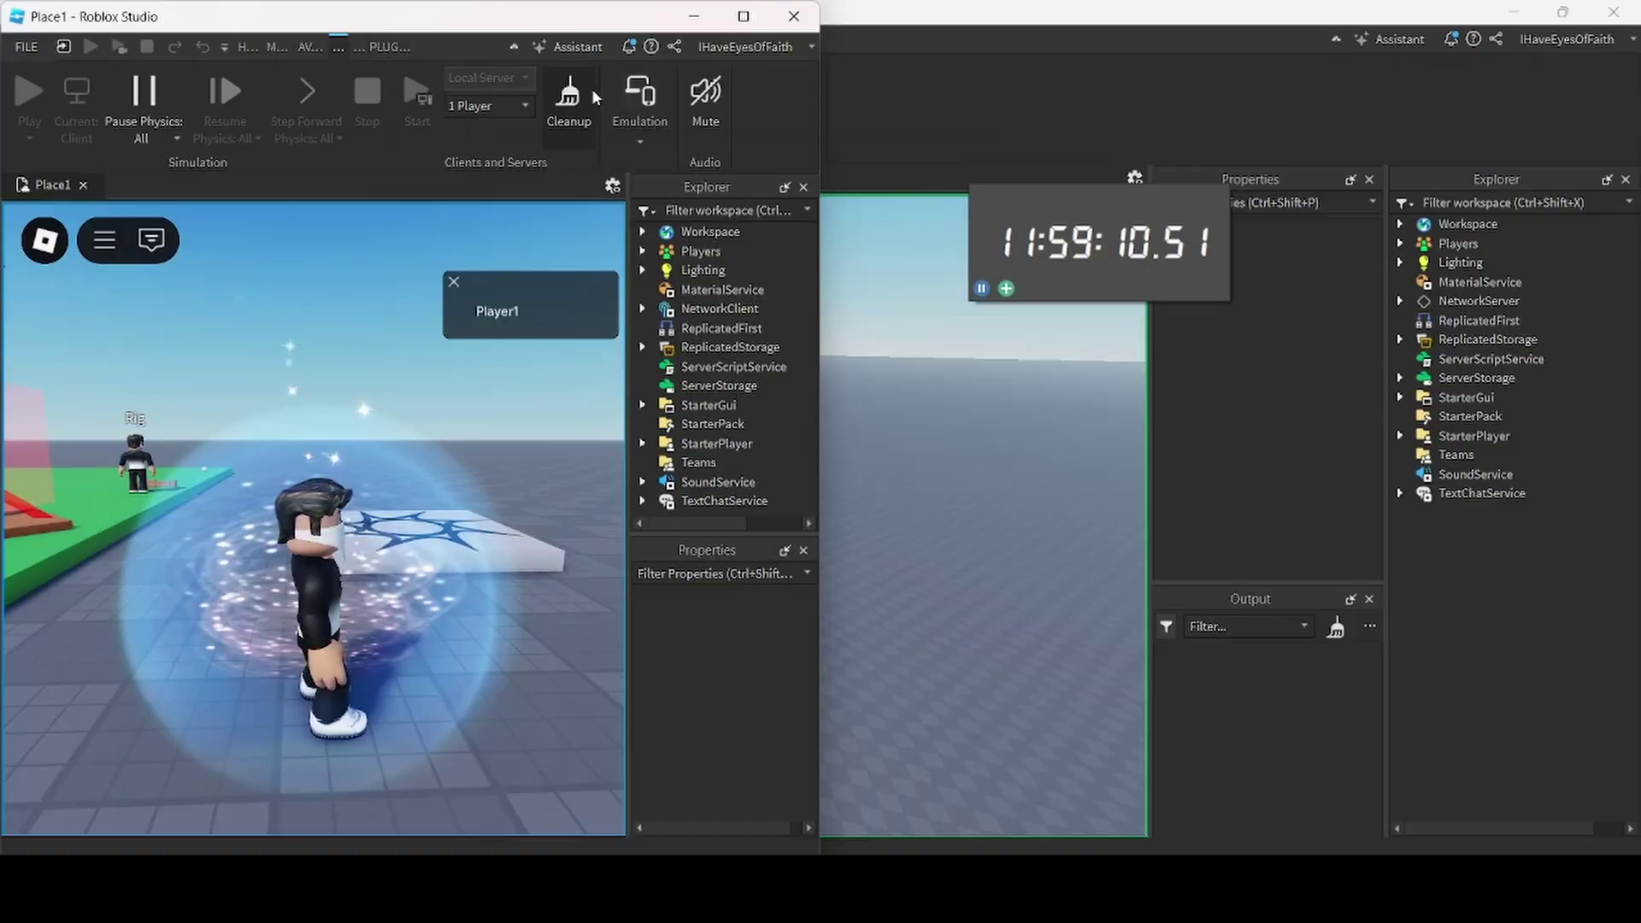
Close the local server test, set the game's Avatar Type to R6 and save the settings, accepting the shutdown of running games
click(587, 91)
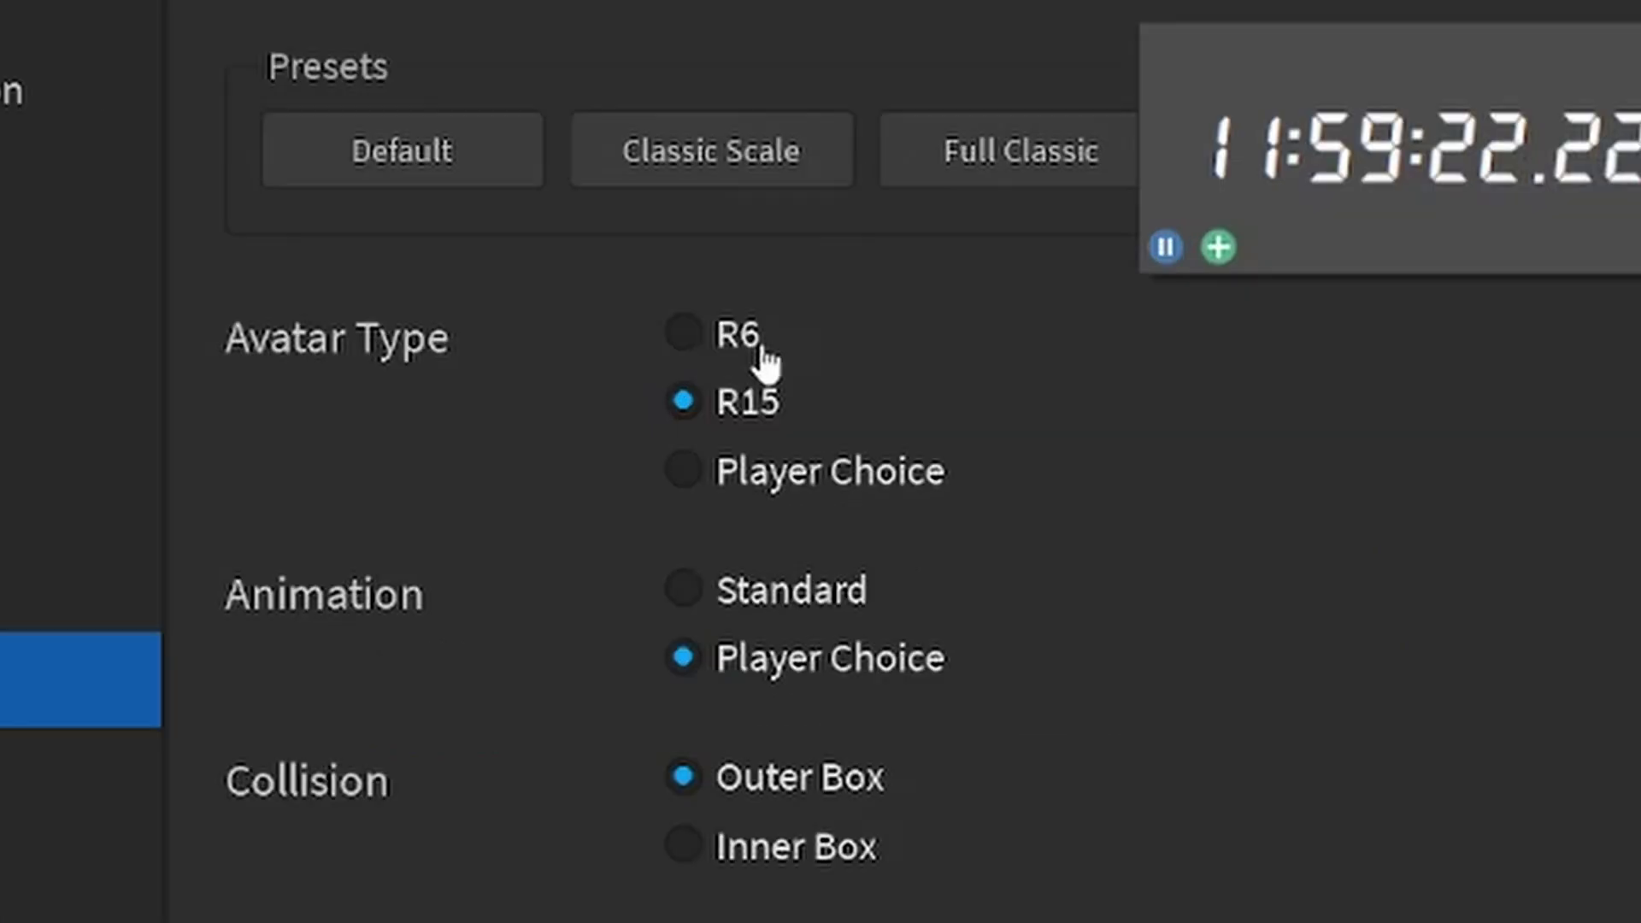
click(767, 330)
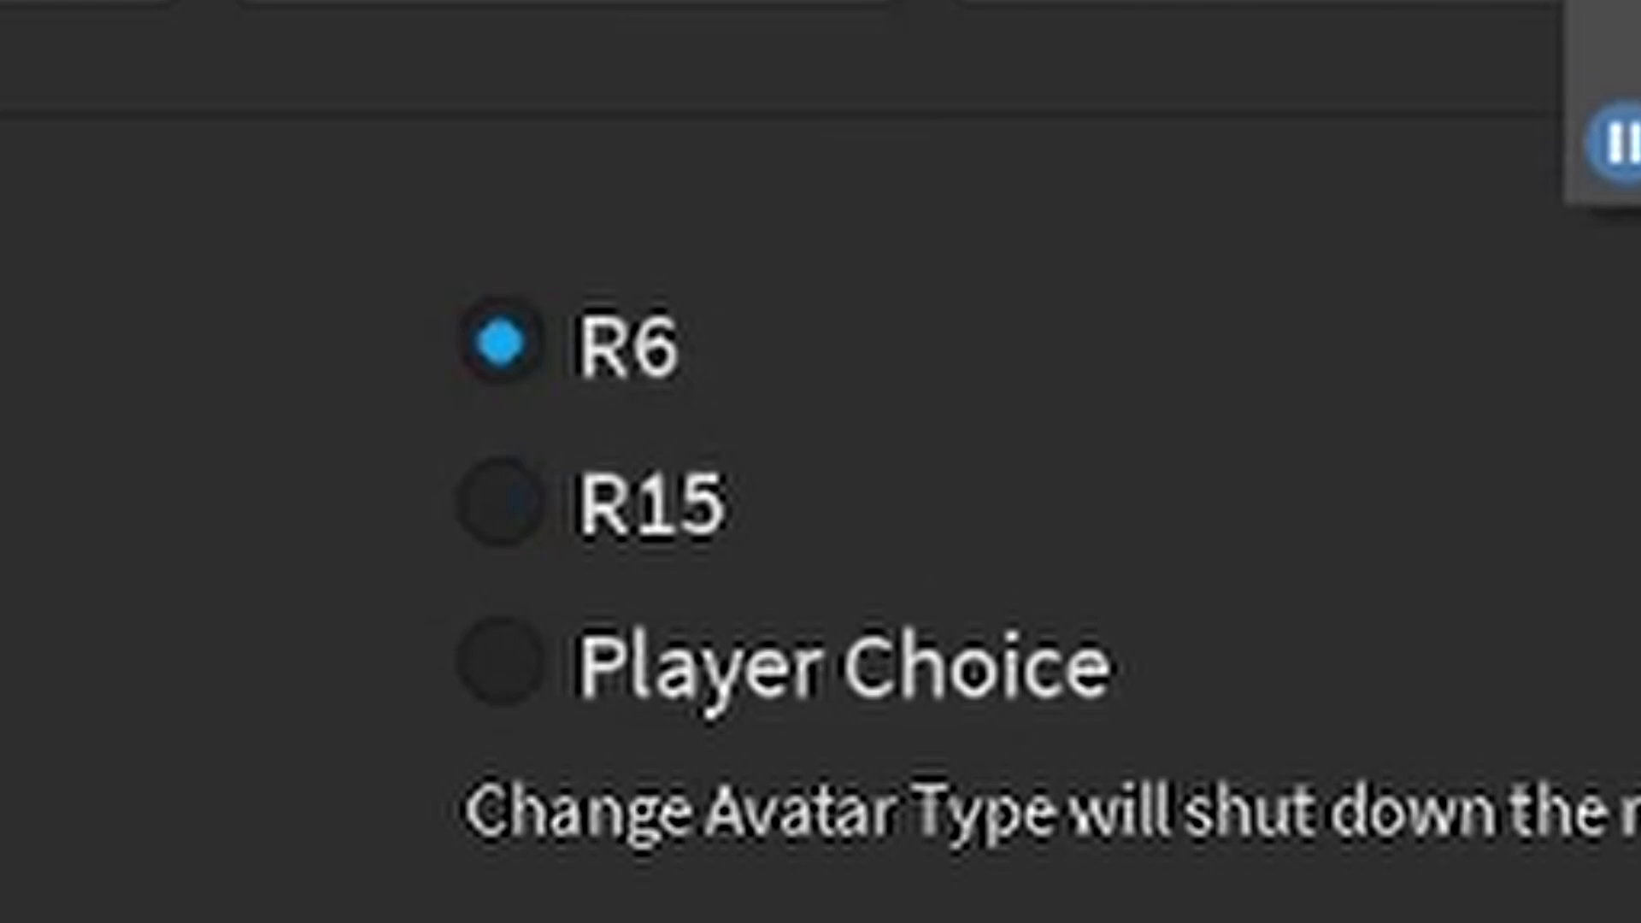
click(1227, 746)
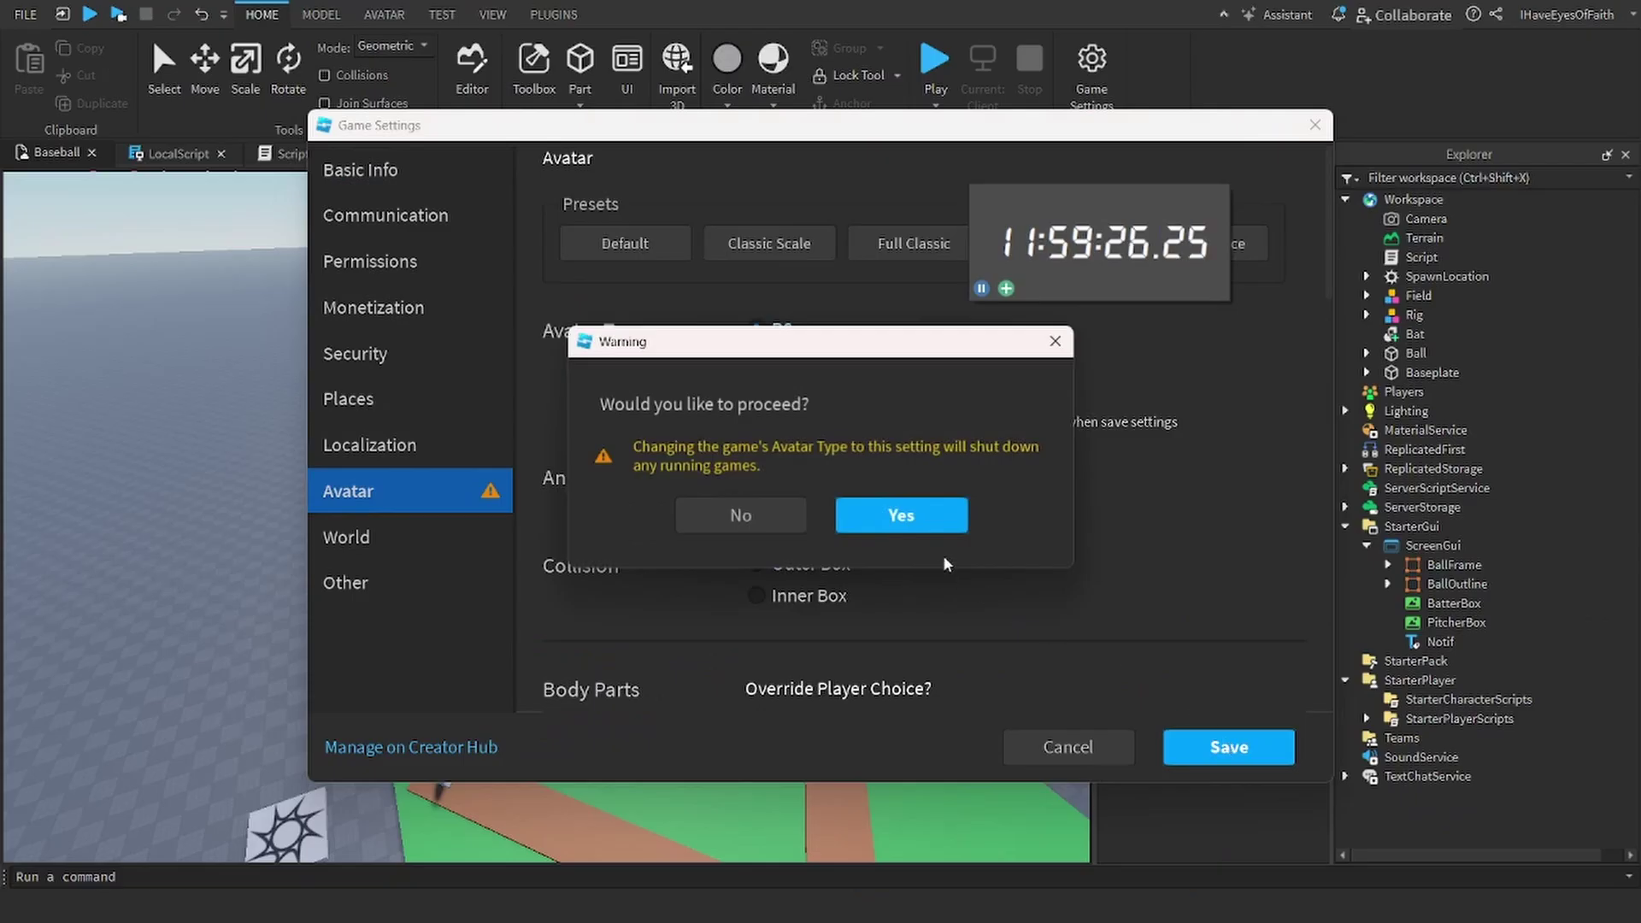
click(900, 515)
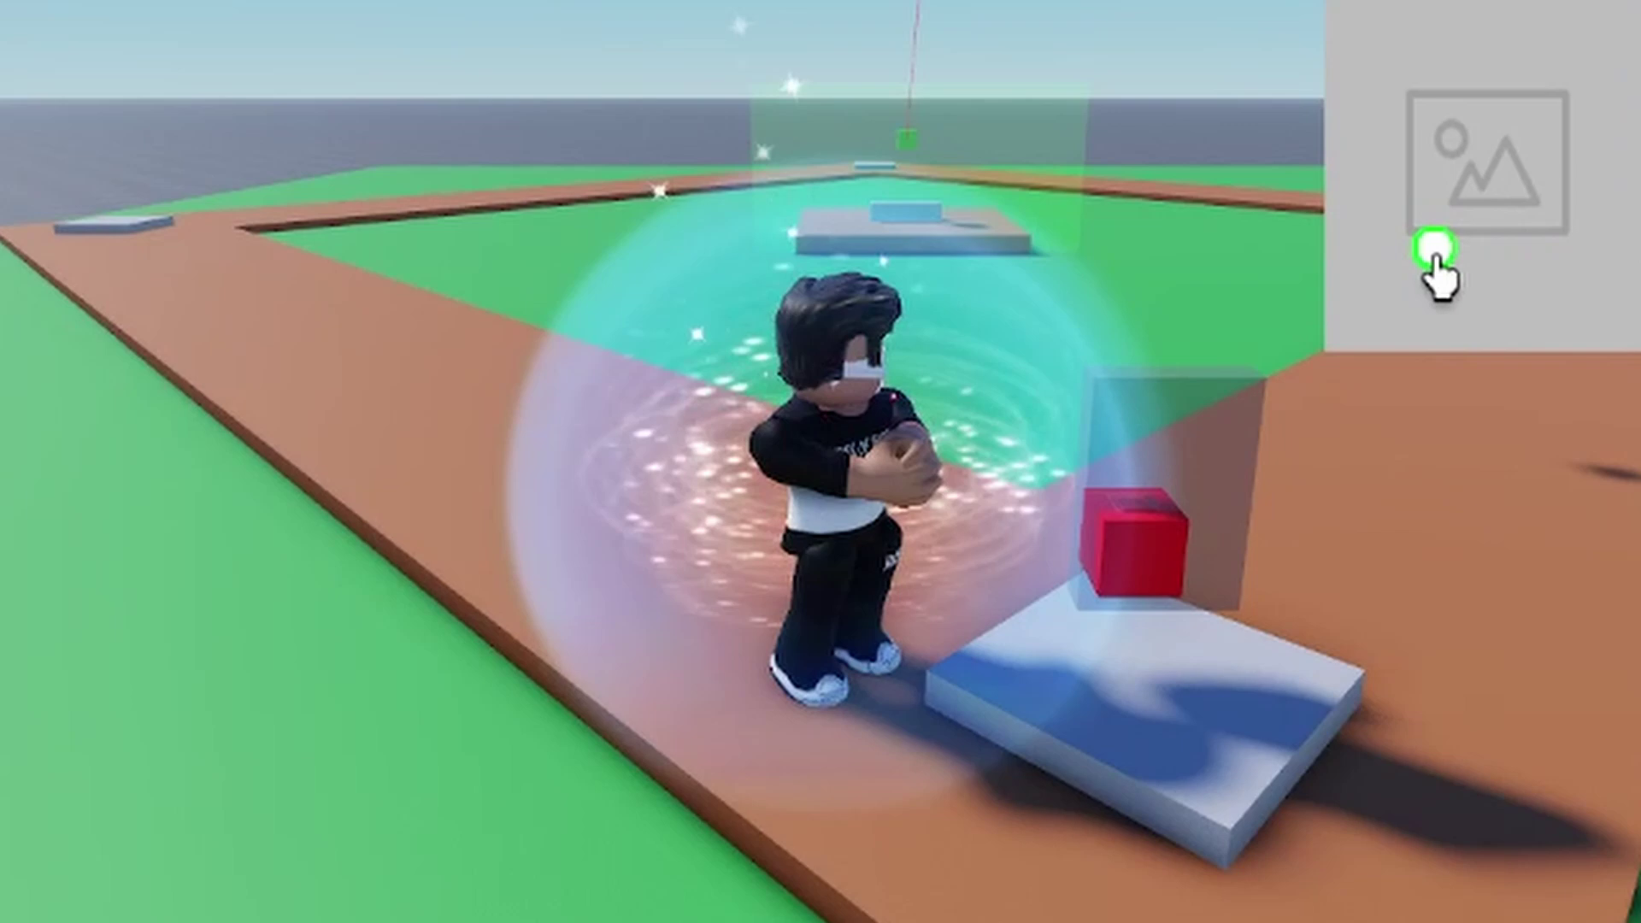
Test the R6 avatar by batting two pitches at home plate and throwing one from the mound
click(1433, 252)
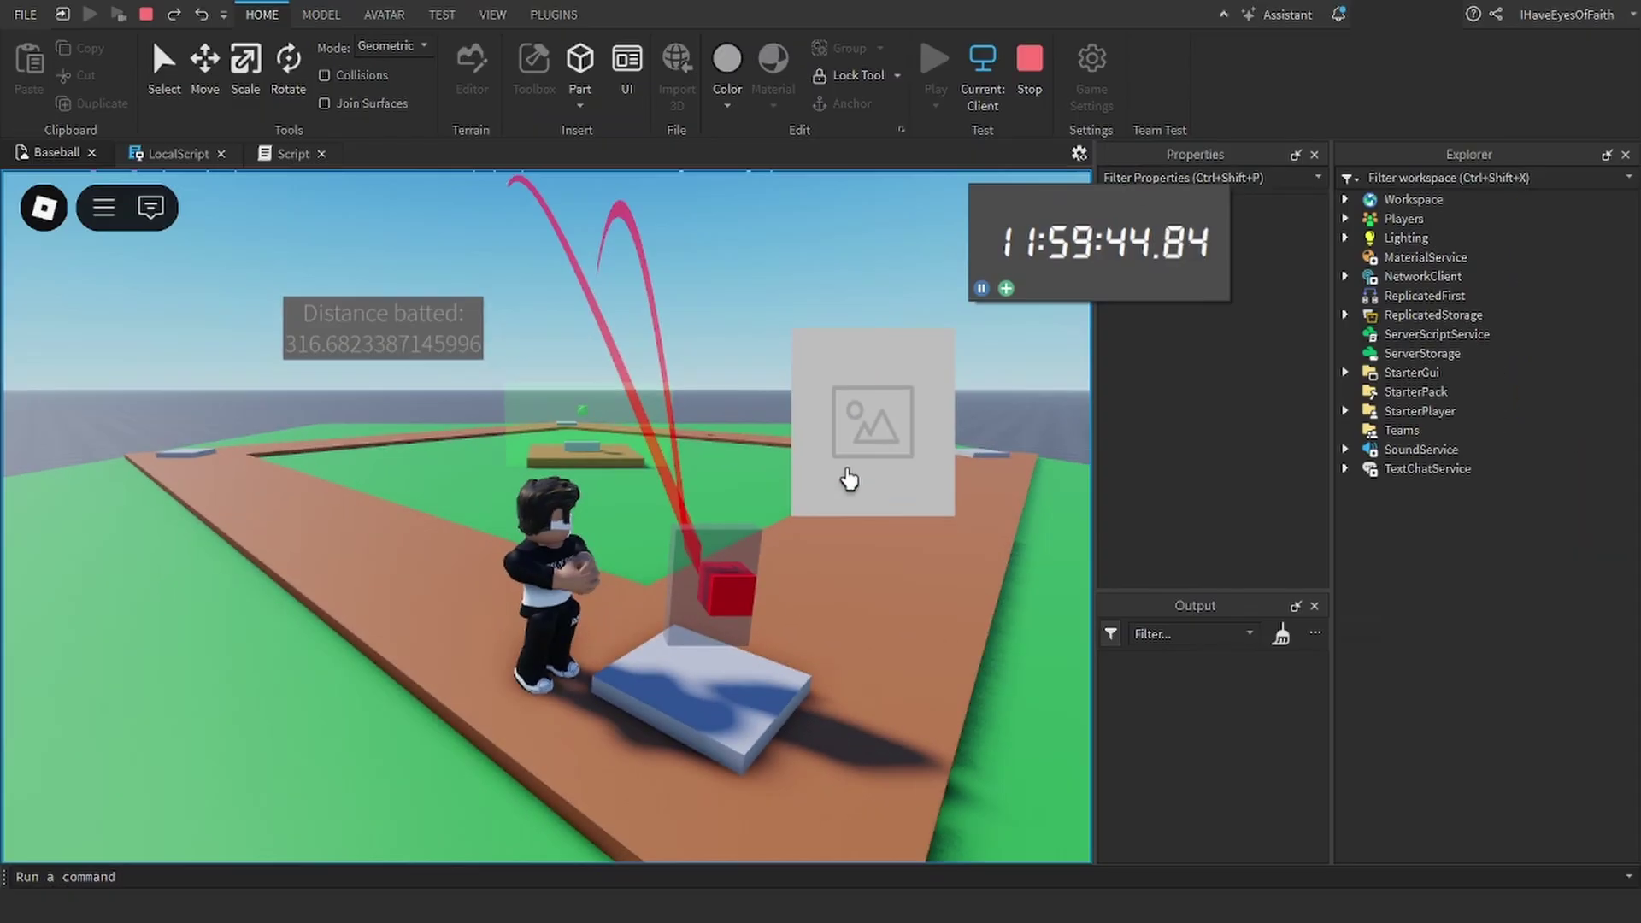
click(908, 438)
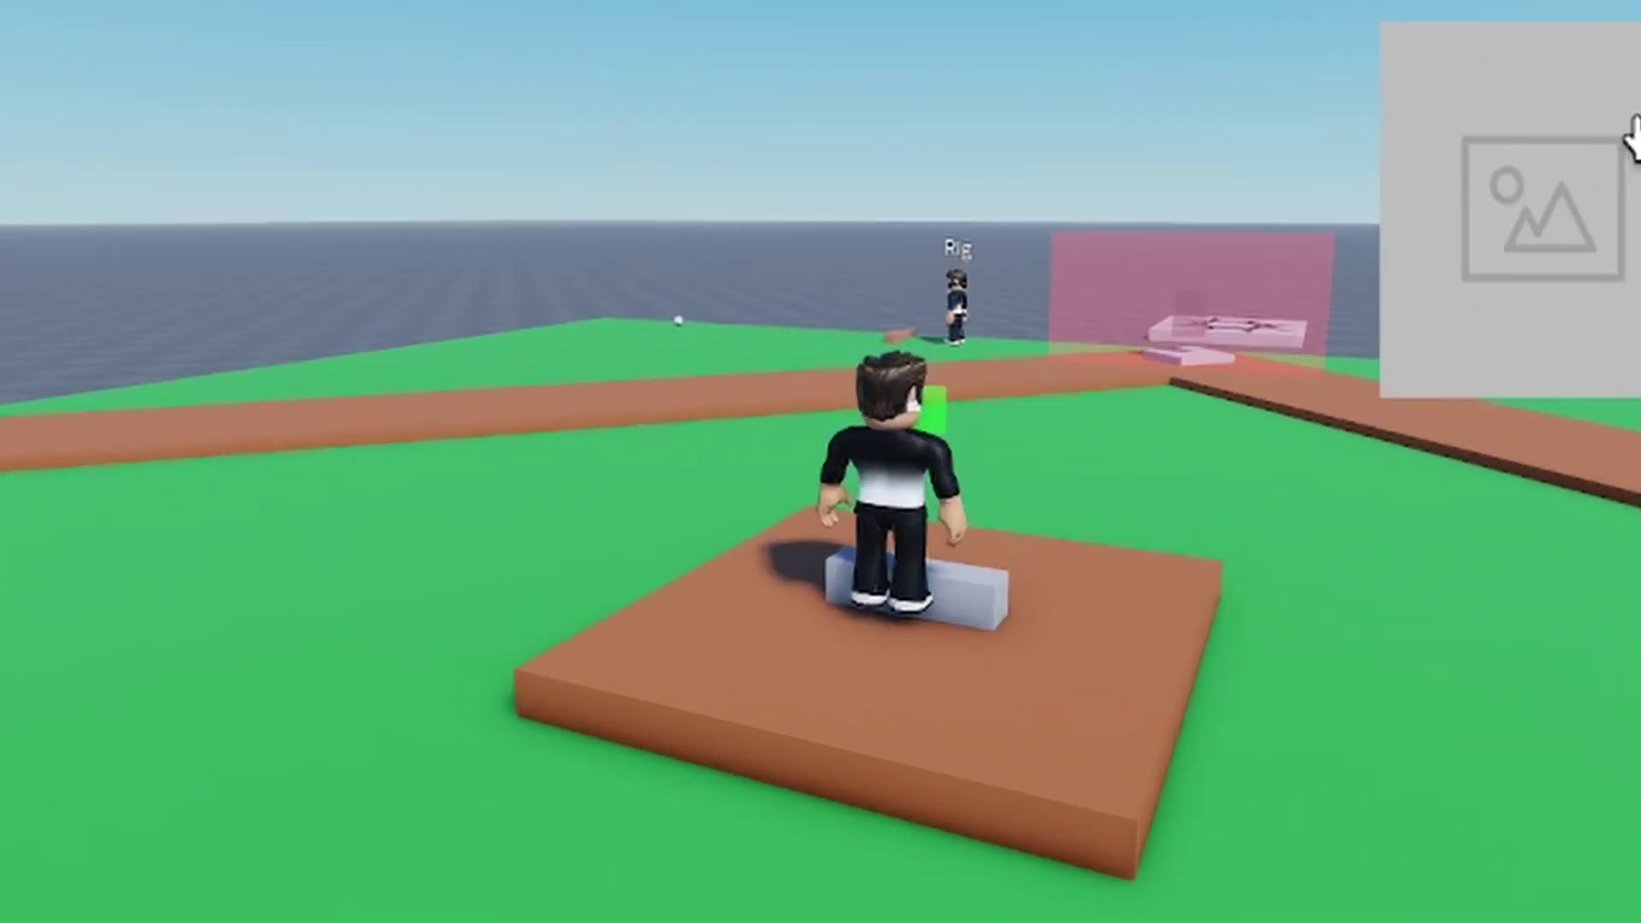
click(915, 390)
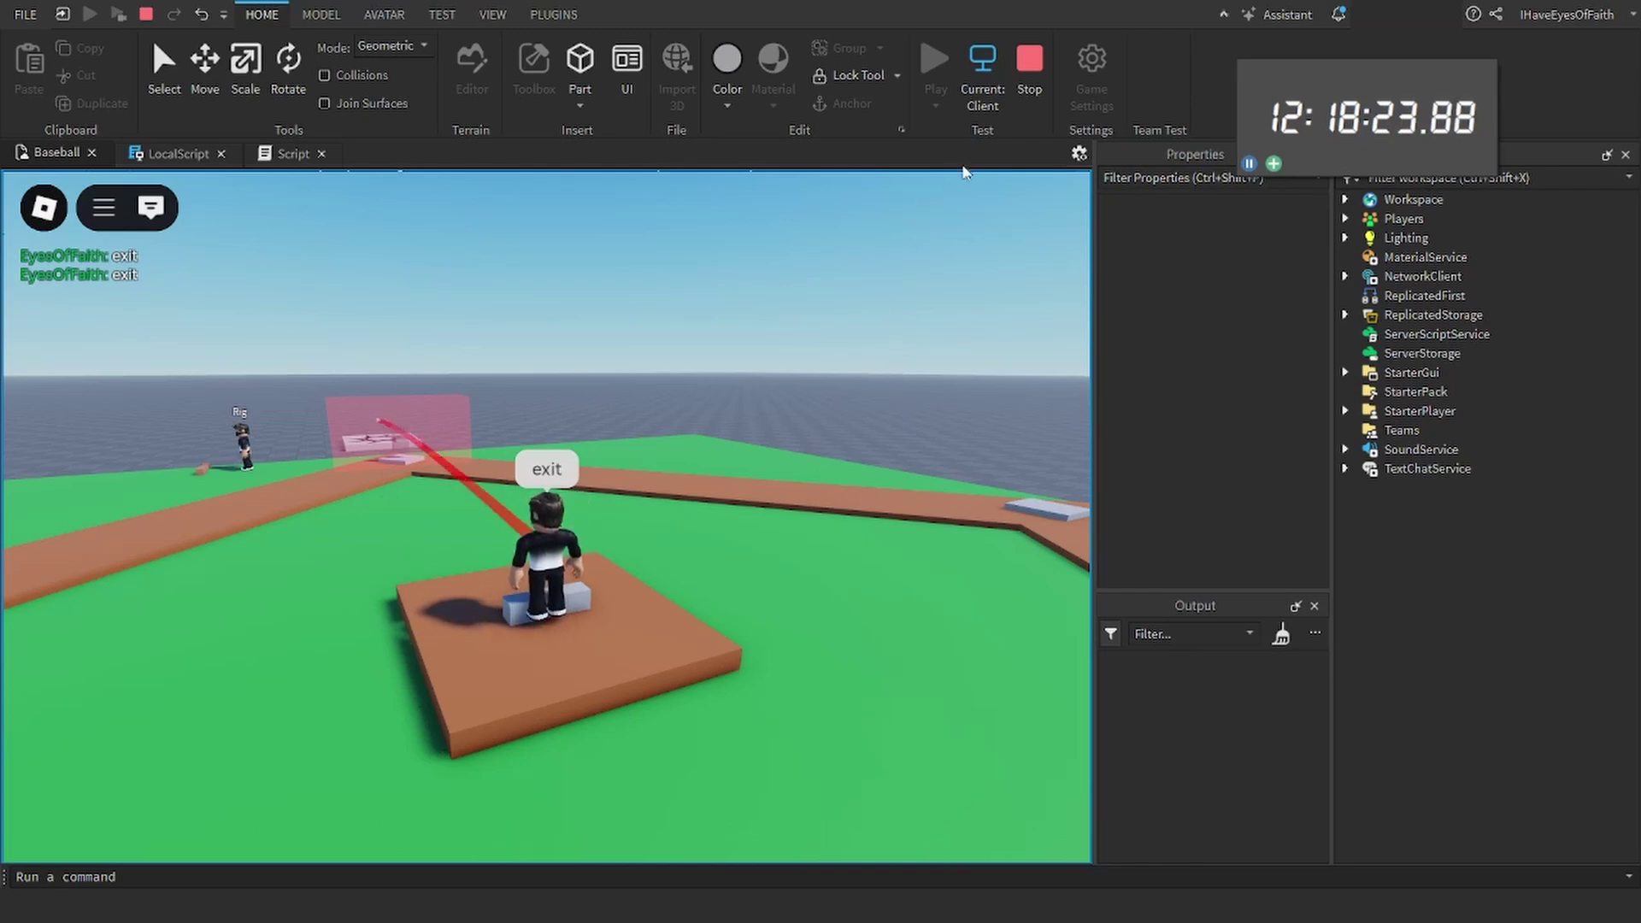
Test the bat on the avatar at home plate, walking it from the spawn area to the batter's position
mouse_move(329, 355)
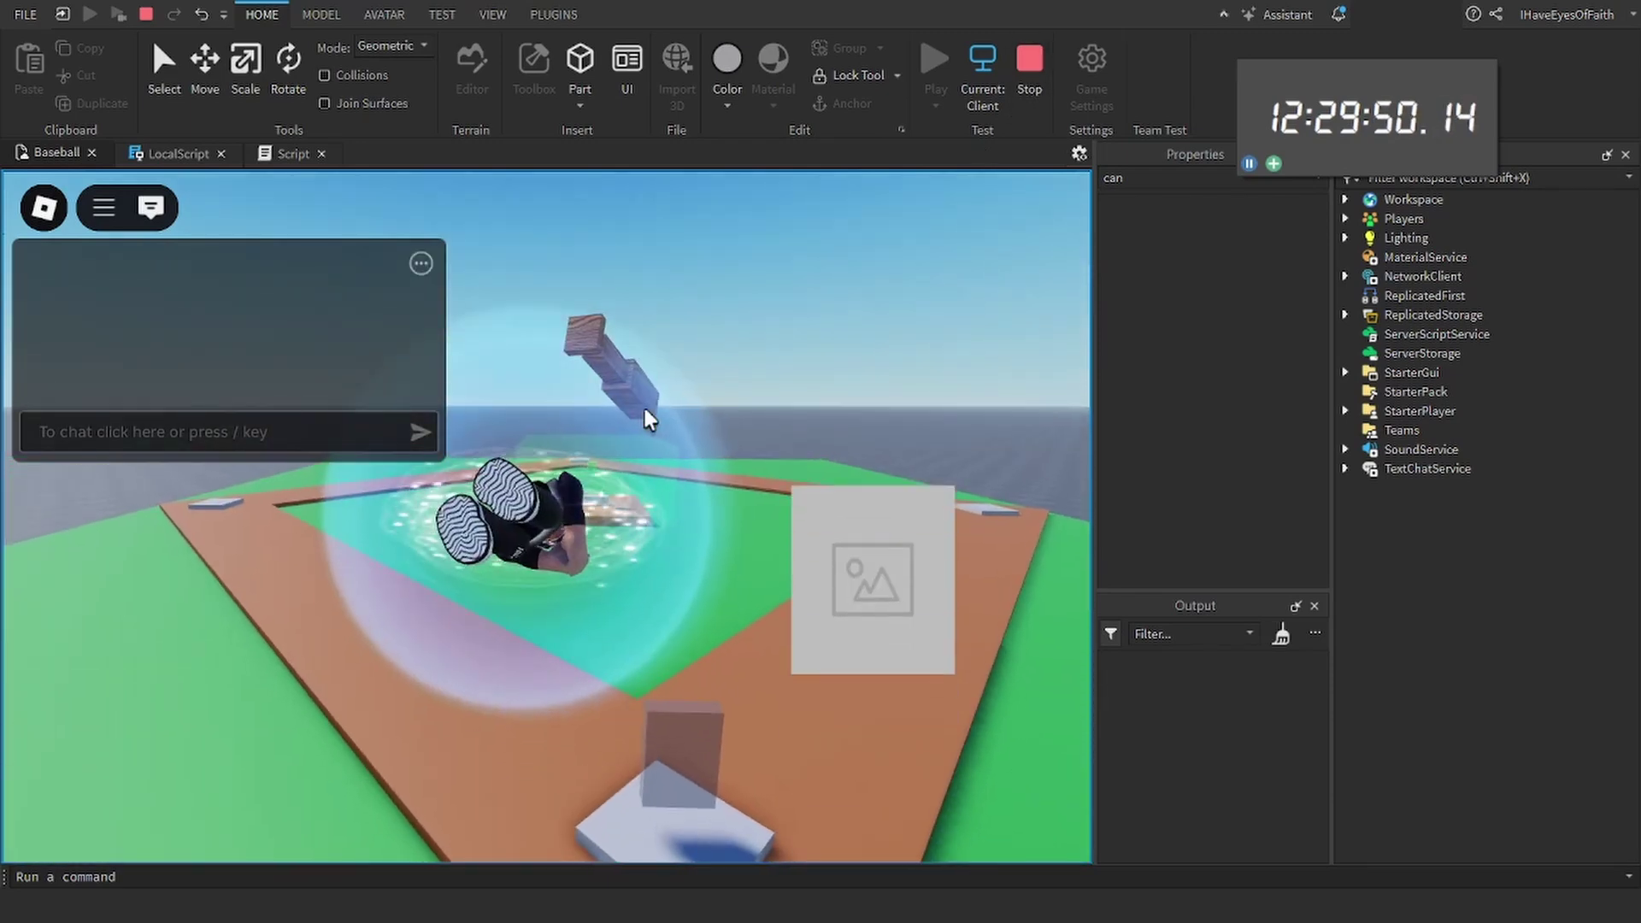
right_drag(752, 314, 750, 316)
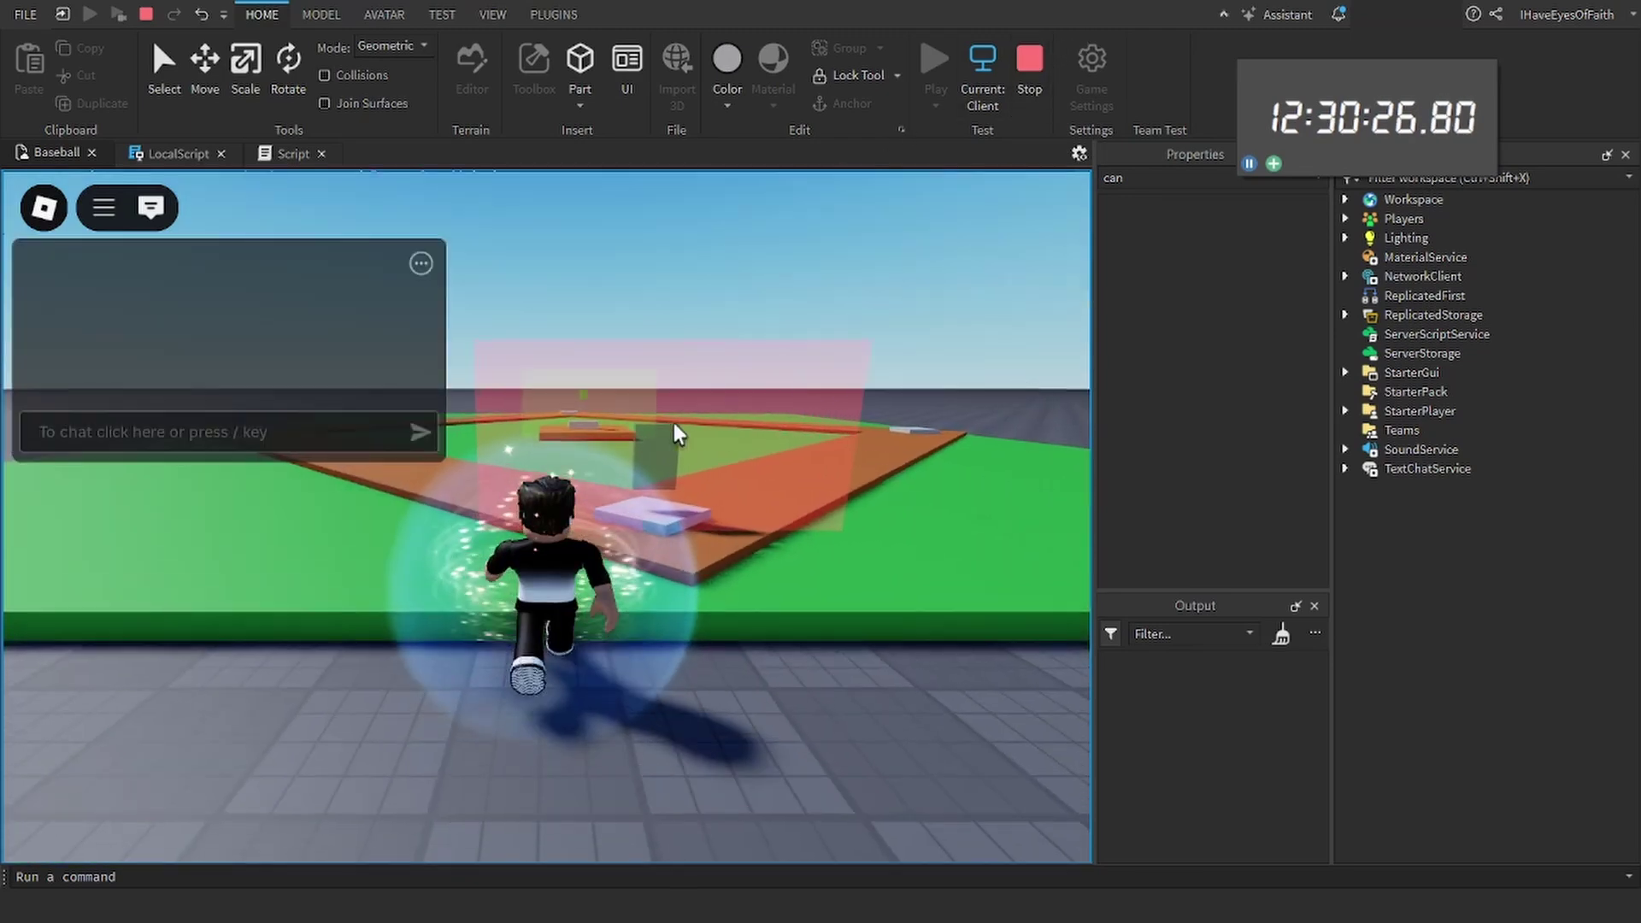
key(w)
right_drag(695, 453, 695, 453)
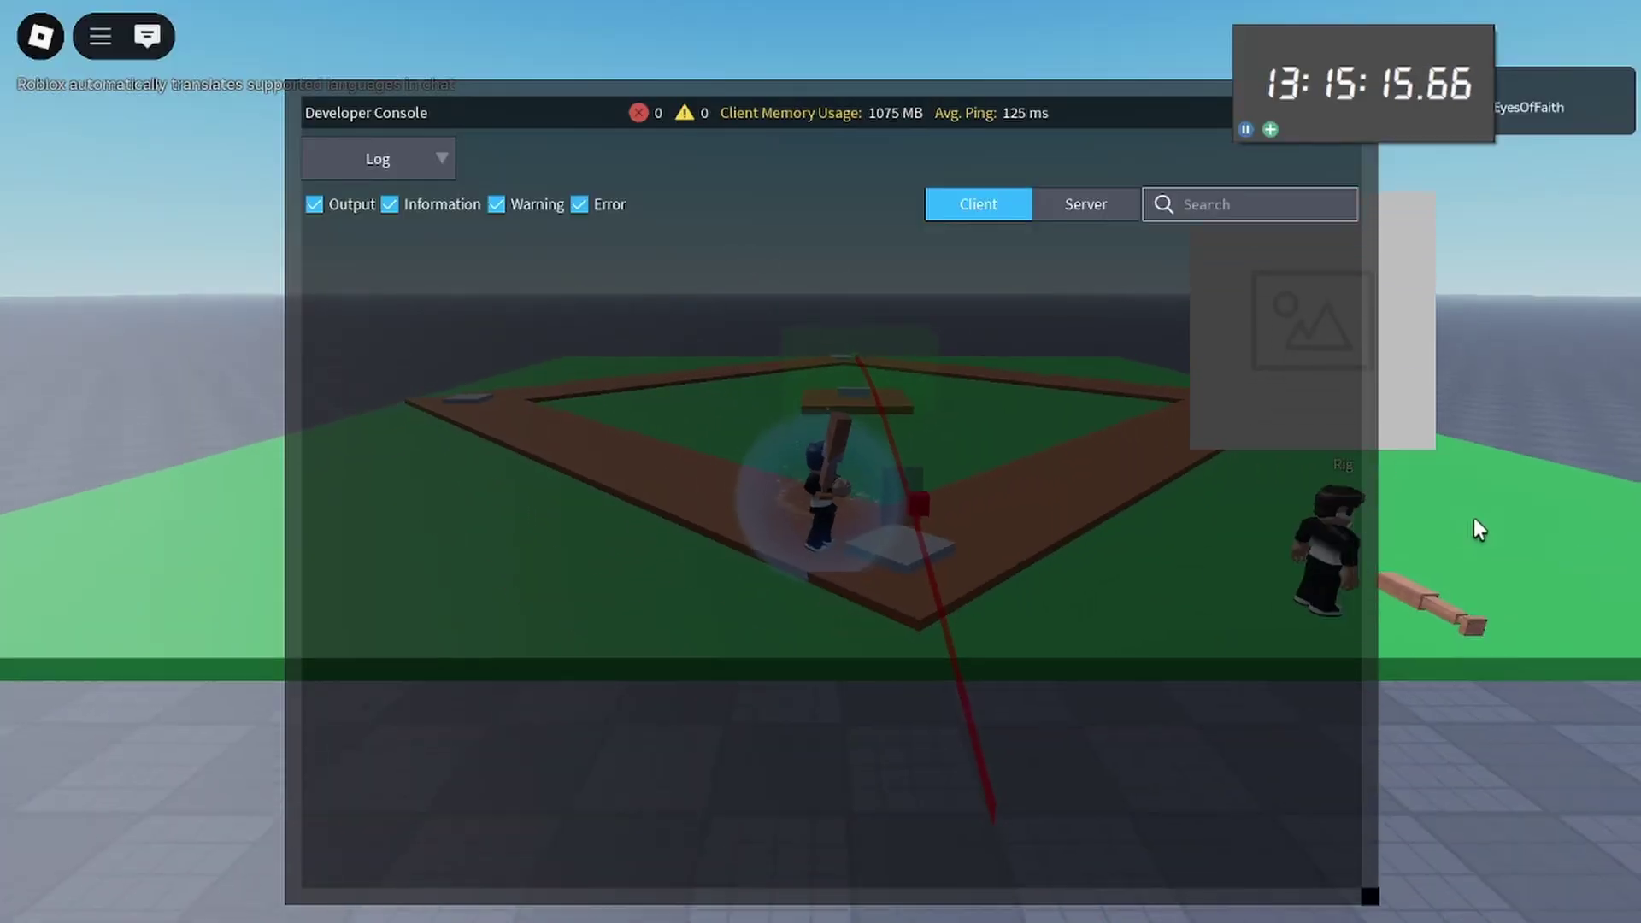
In the Roblox player, swing at pitches on the batting box's right side and close the Developer Console
click(1417, 355)
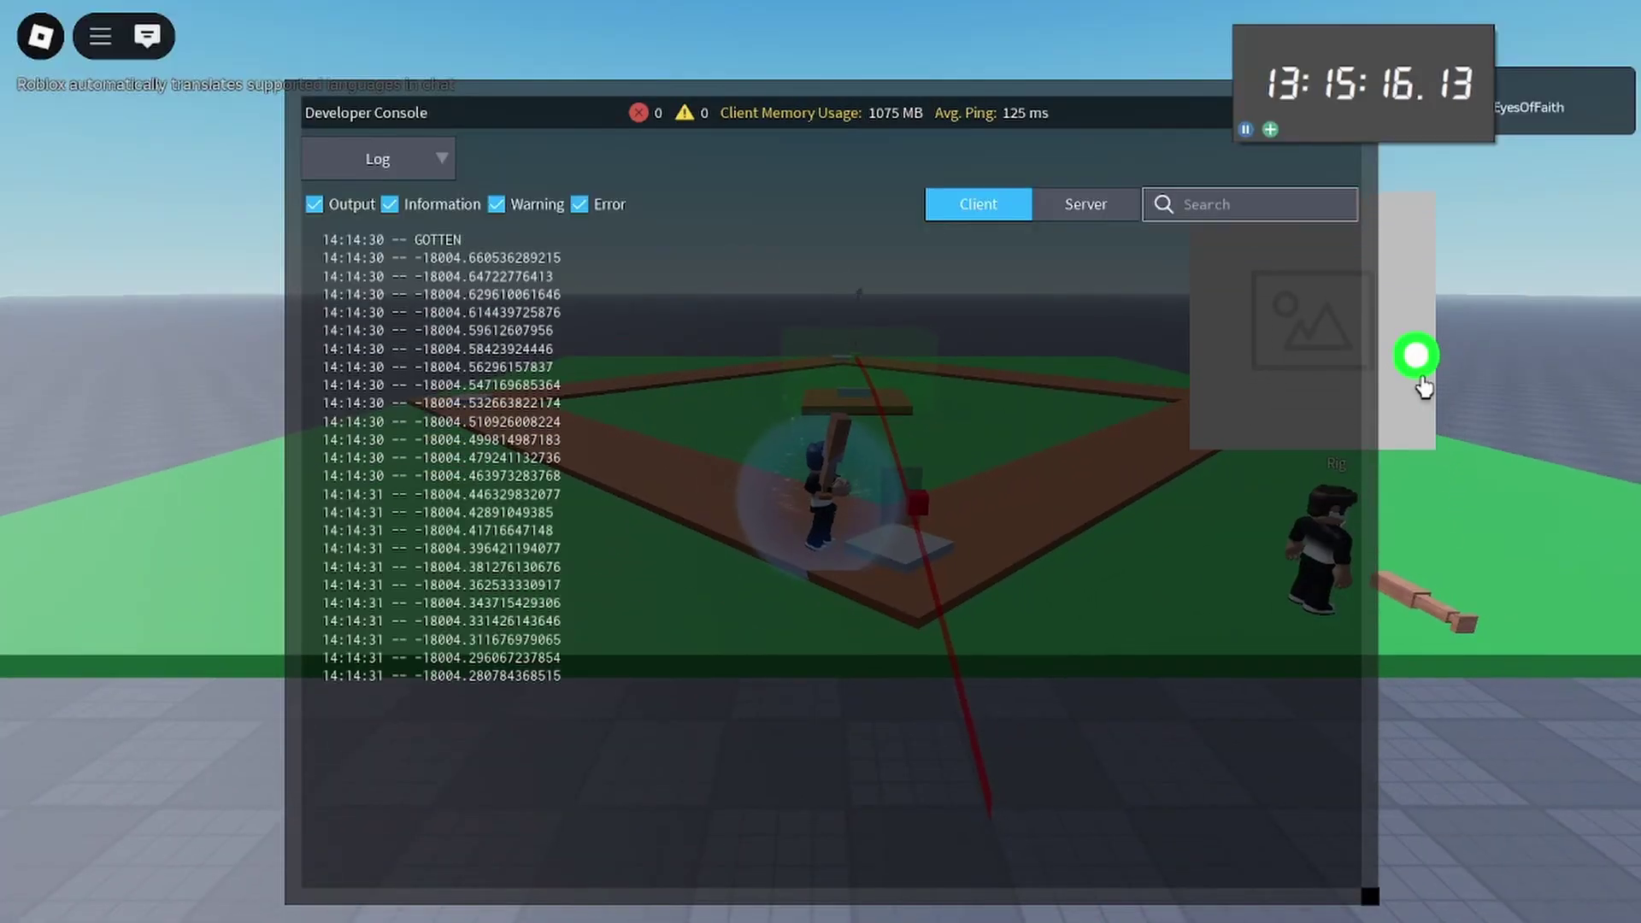
key(F9)
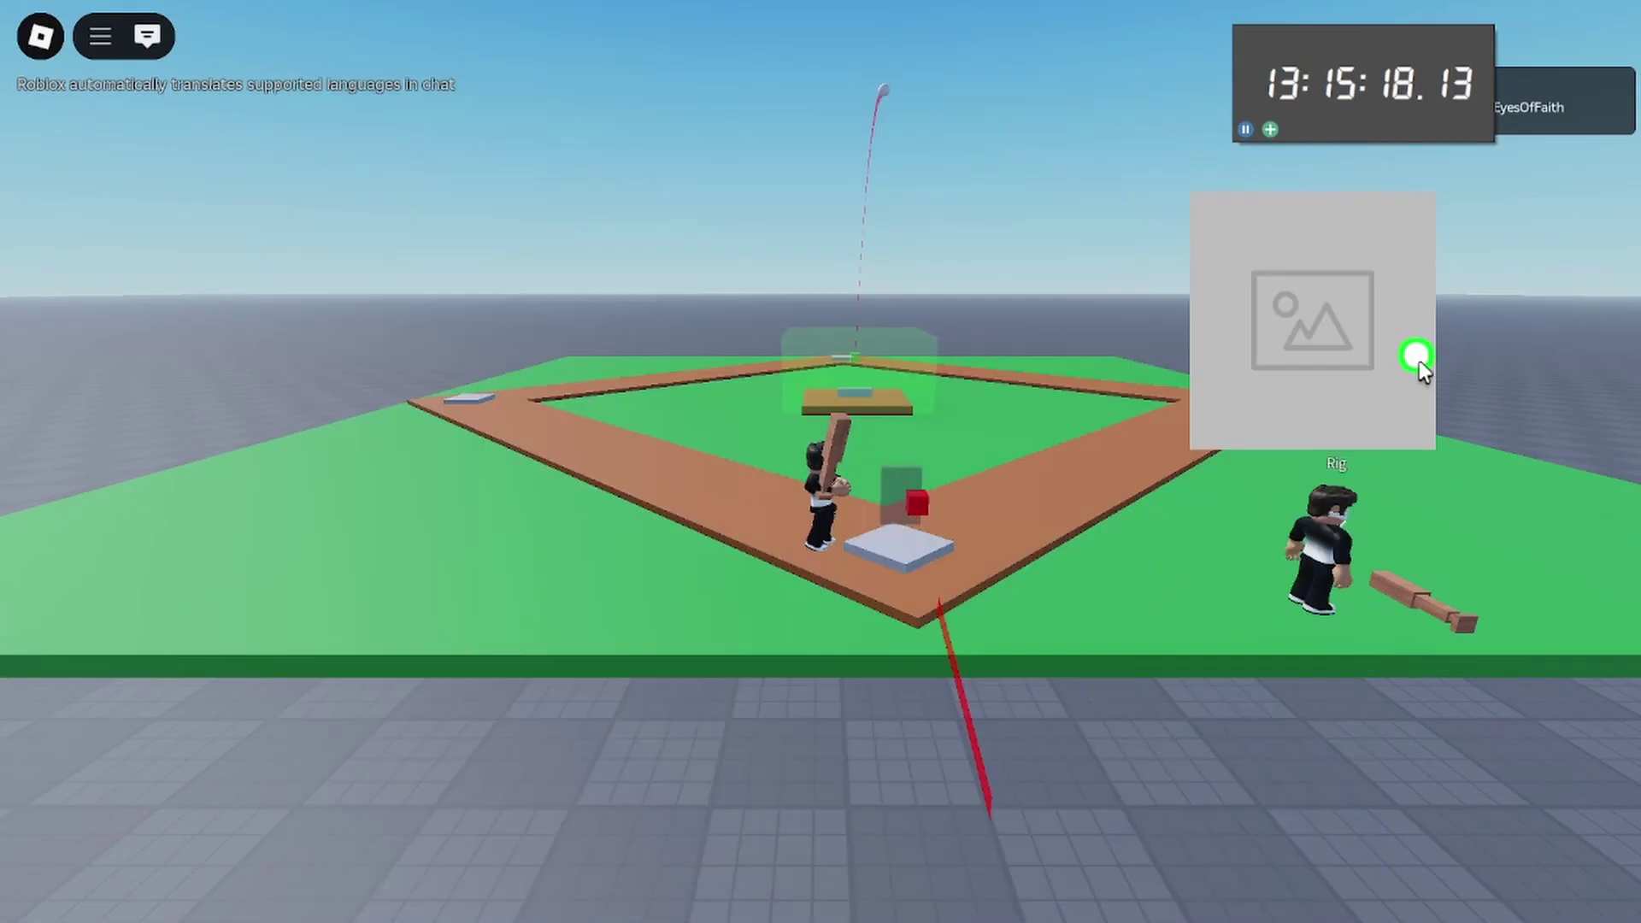
click(1413, 363)
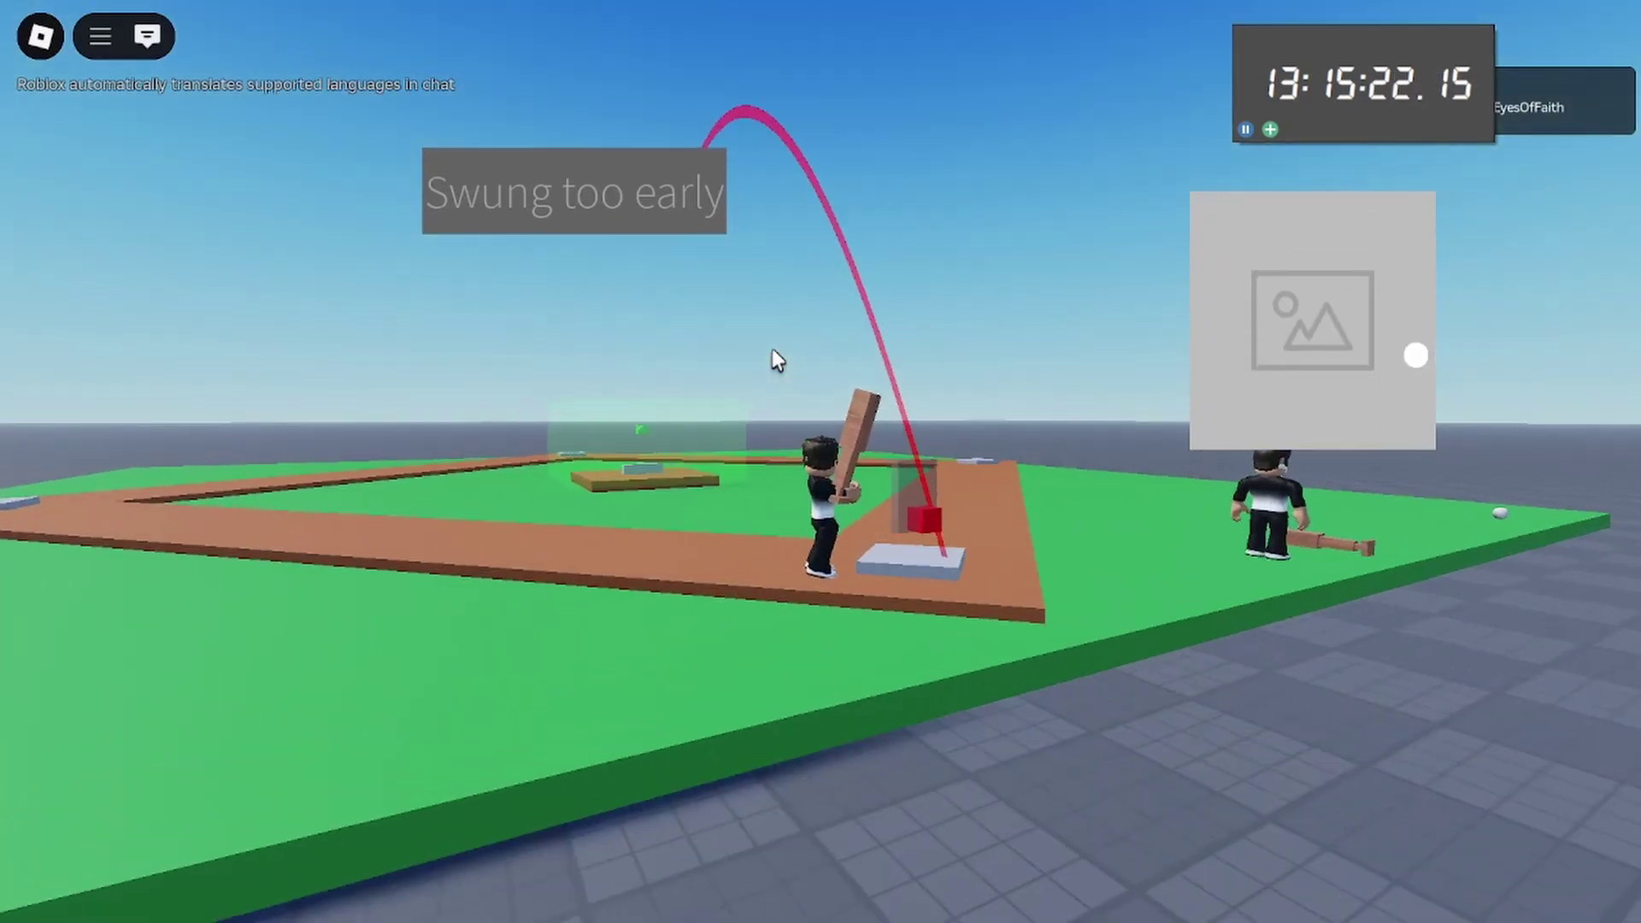
click(1385, 408)
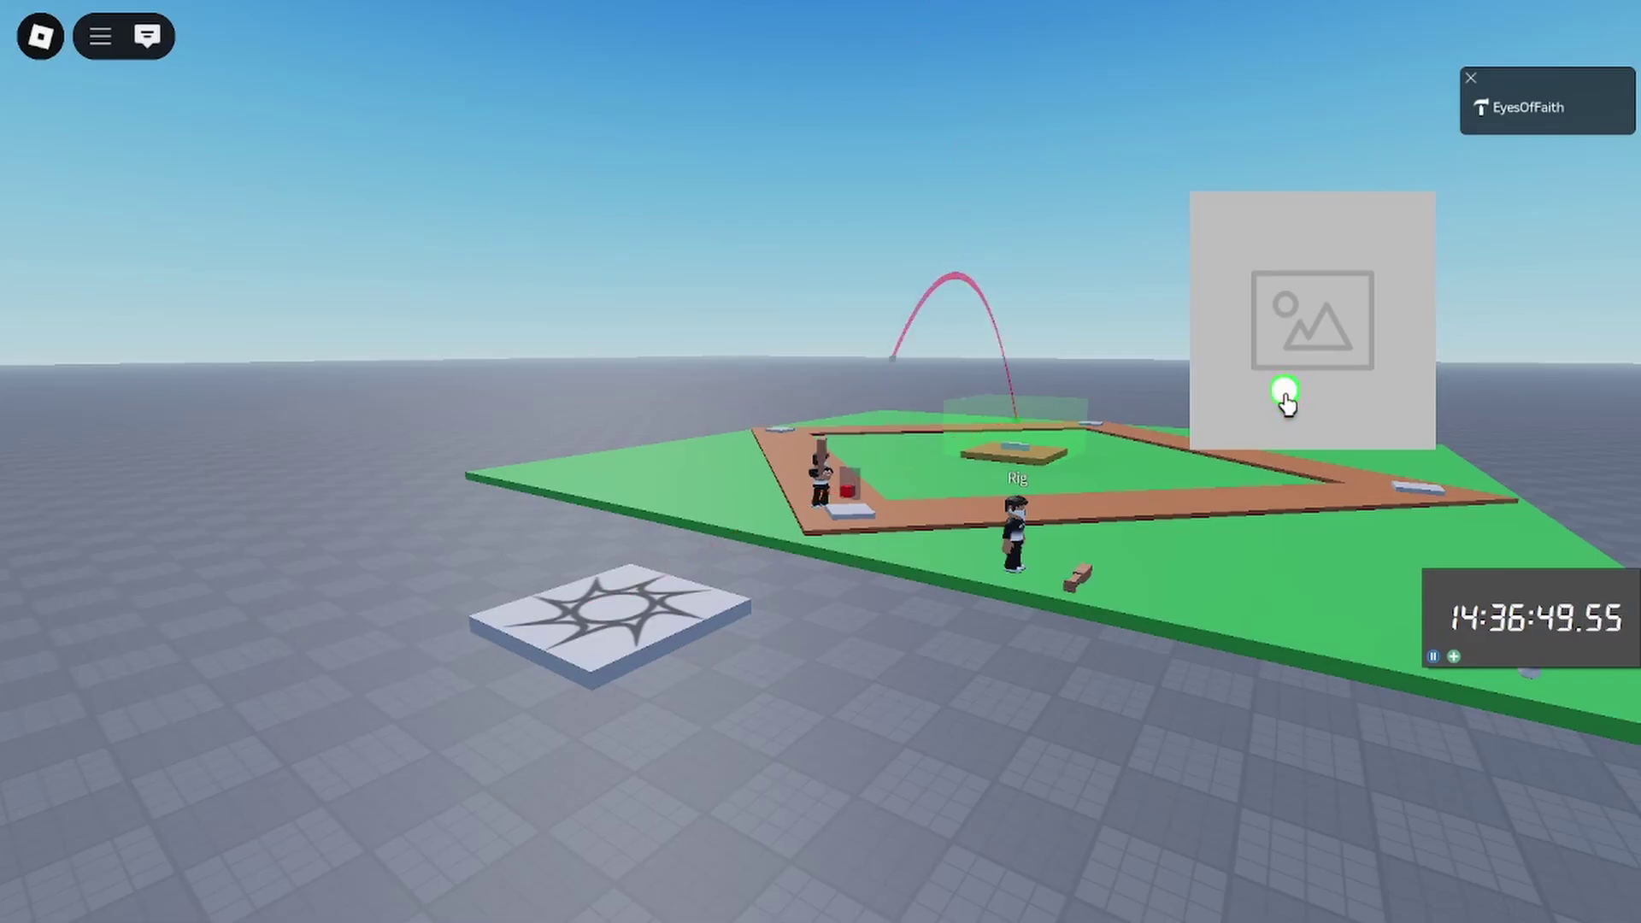
Swing at a pitch in the batting box's lower part and send "exit" in the chat
click(1284, 393)
key(slash)
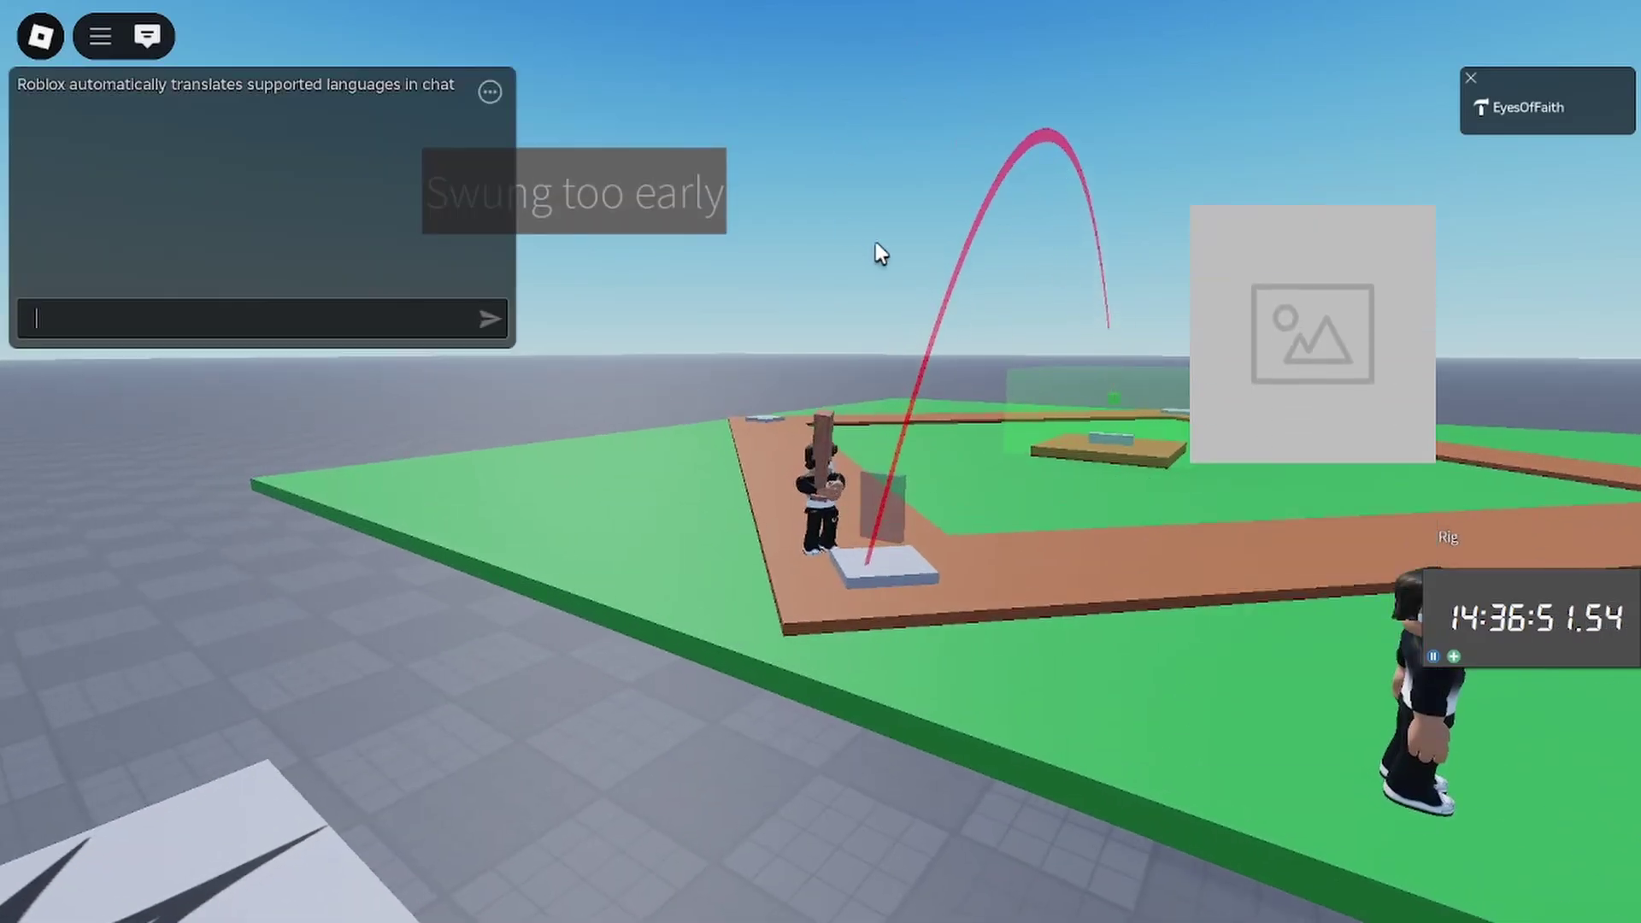
text(exit)
key(Return)
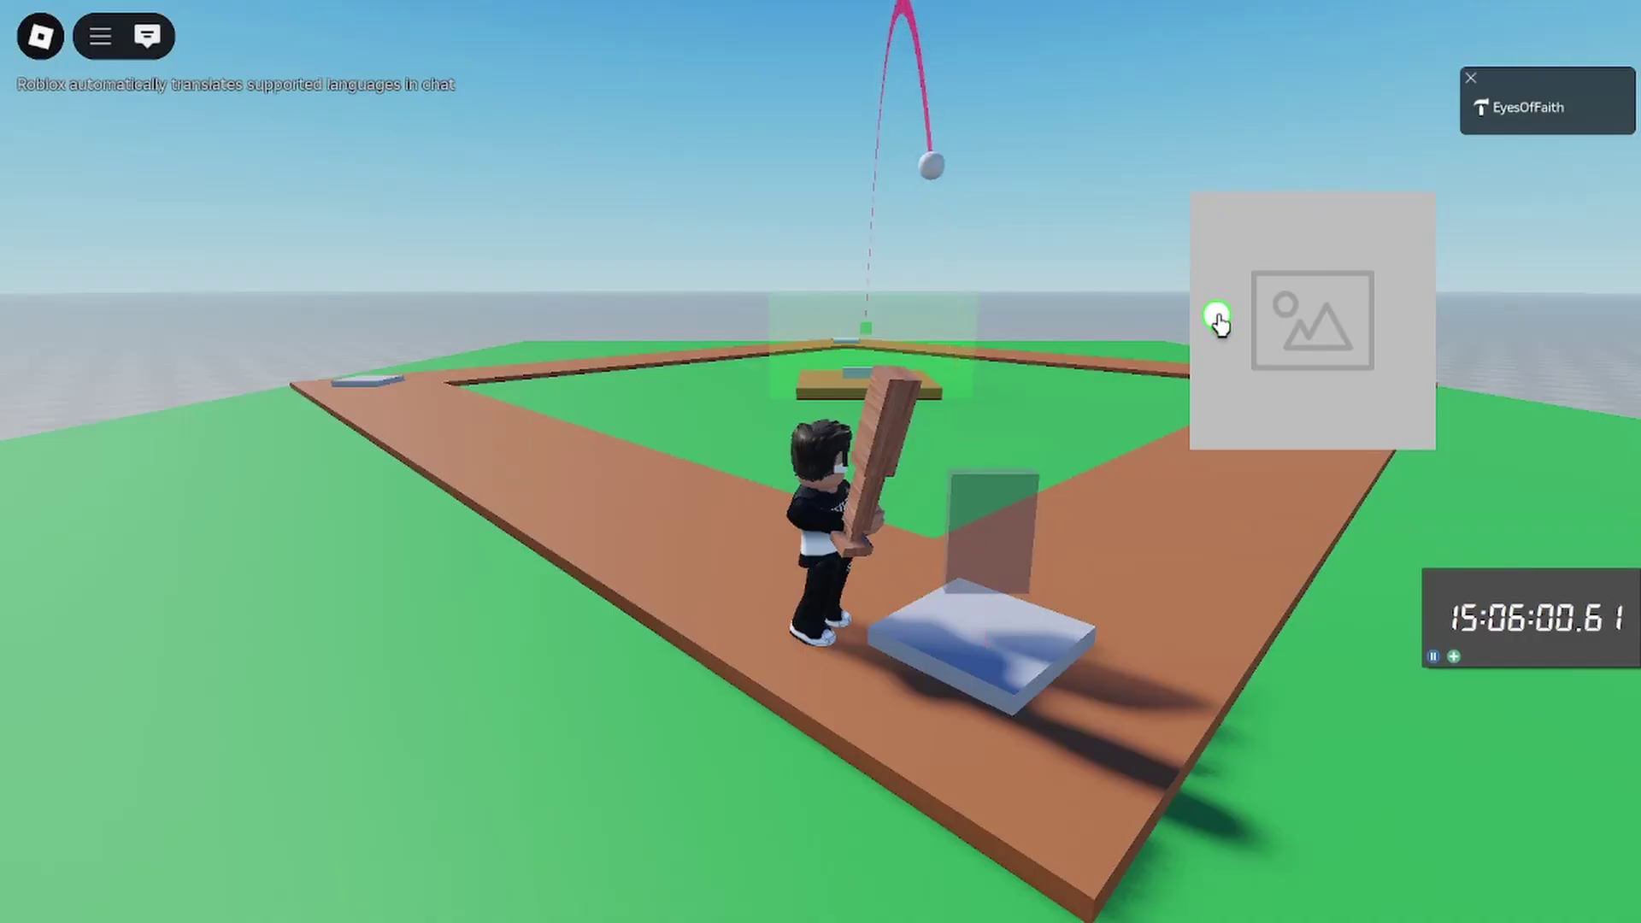
Swing at a pitch on the batting box's left edge, and walk along the base path to watch another player bat
click(1206, 308)
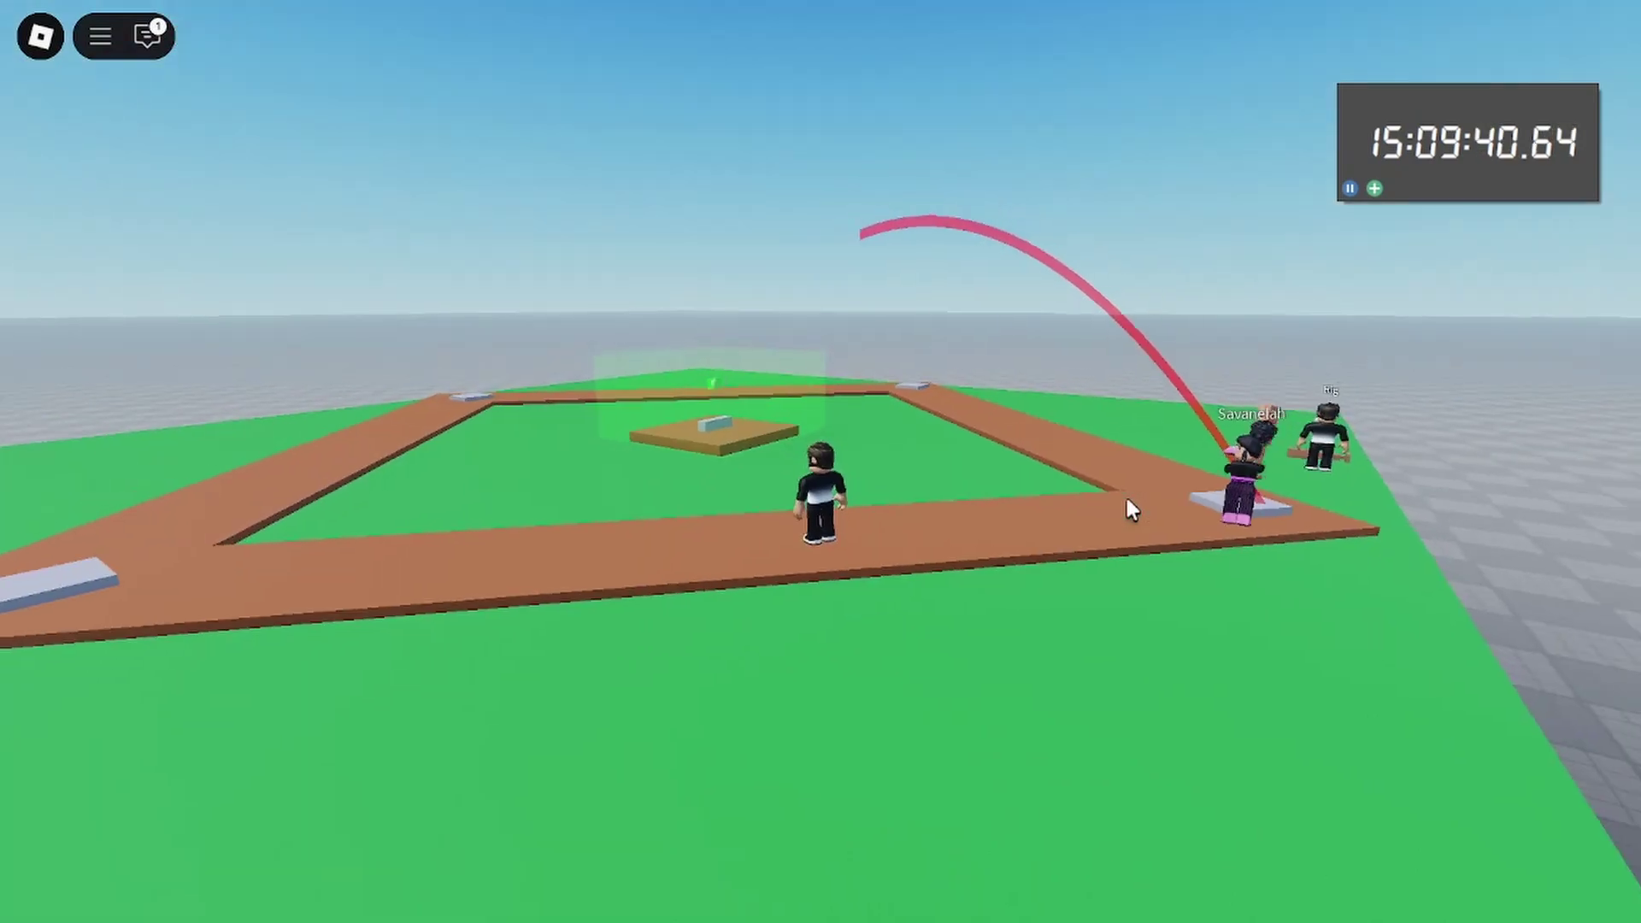
key(s)
right_drag(1126, 499, 1127, 499)
scroll(1127, 499, up, 2)
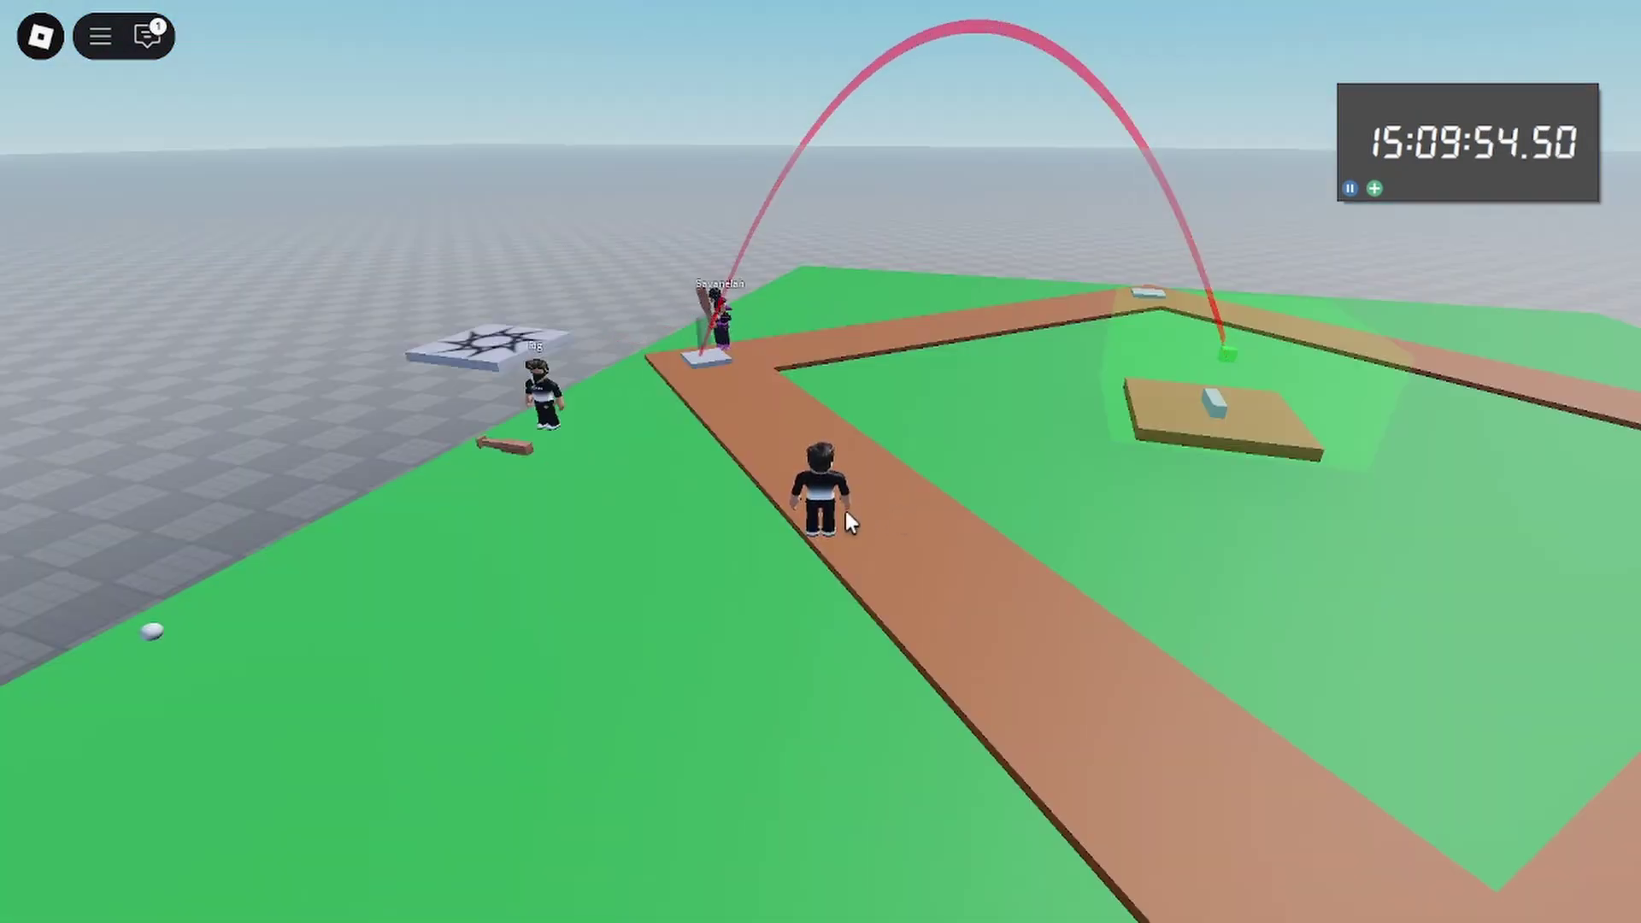
Throw several pitches from the mound to the player at home plate, aiming at the middle of the pitching box
scroll(911, 284, up, 1)
right_drag(950, 401, 951, 402)
scroll(951, 402, down, 1)
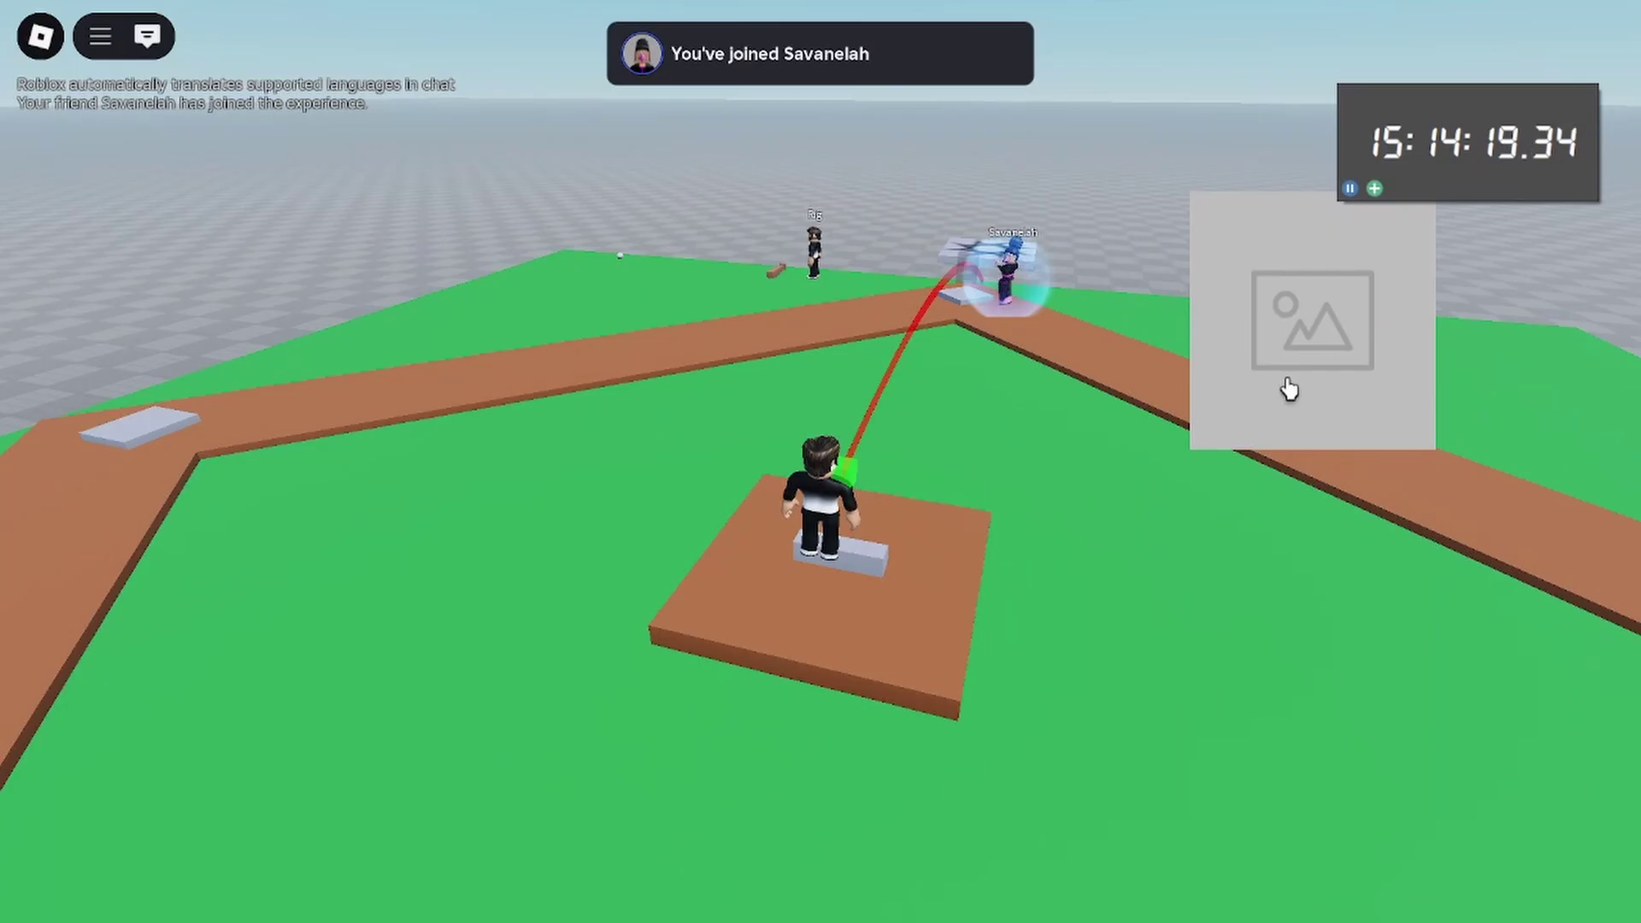
click(1316, 331)
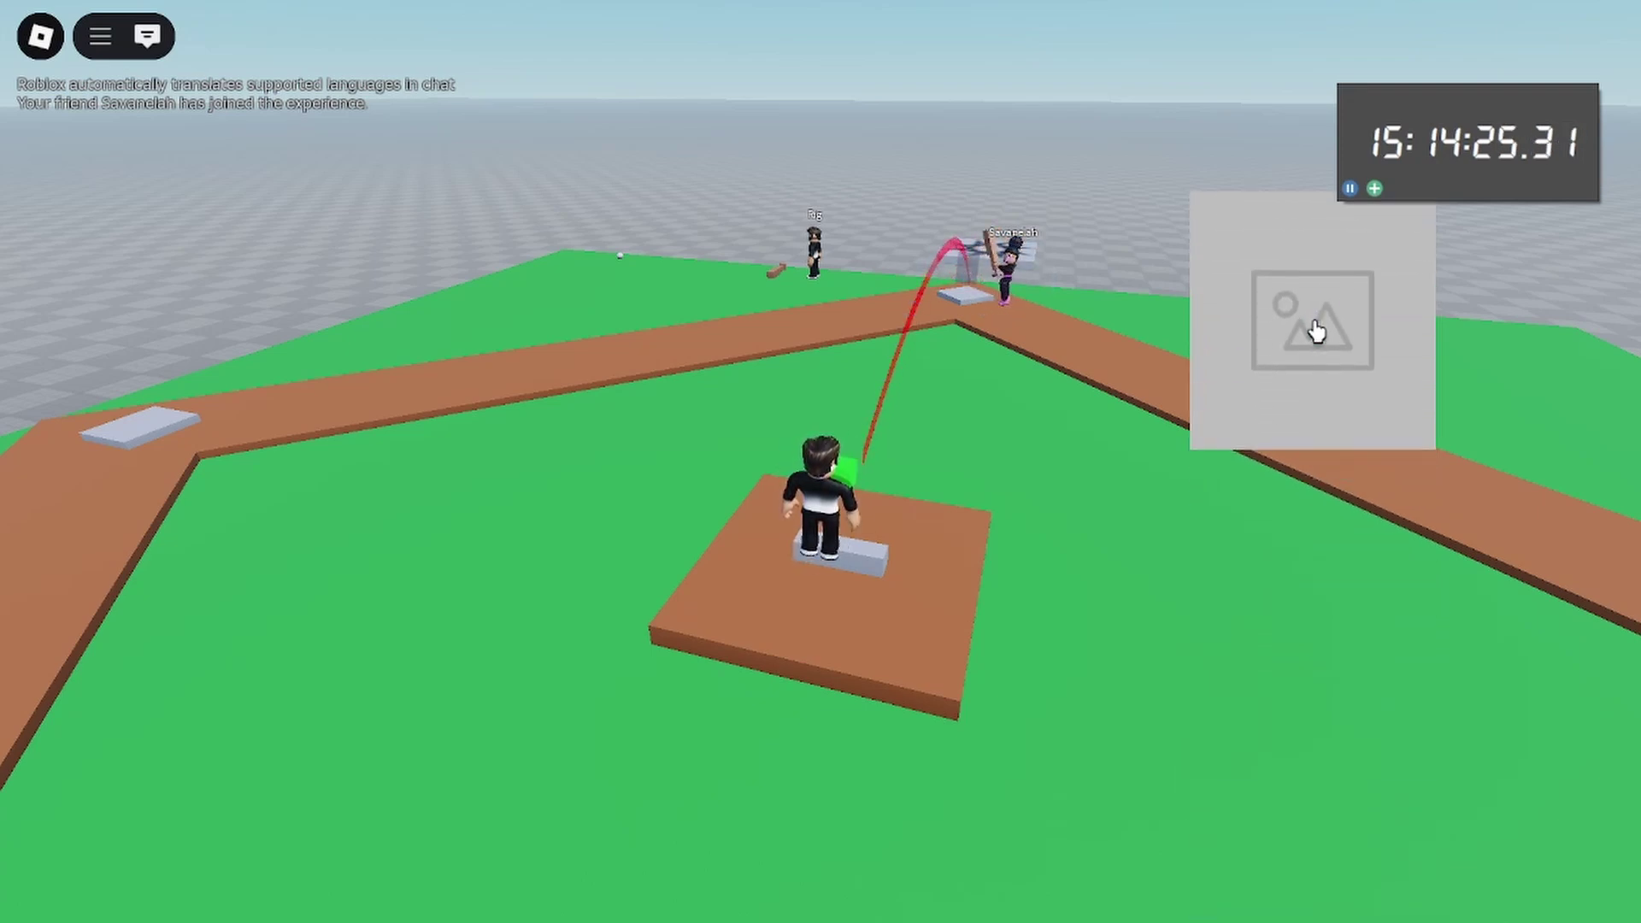
click(1316, 332)
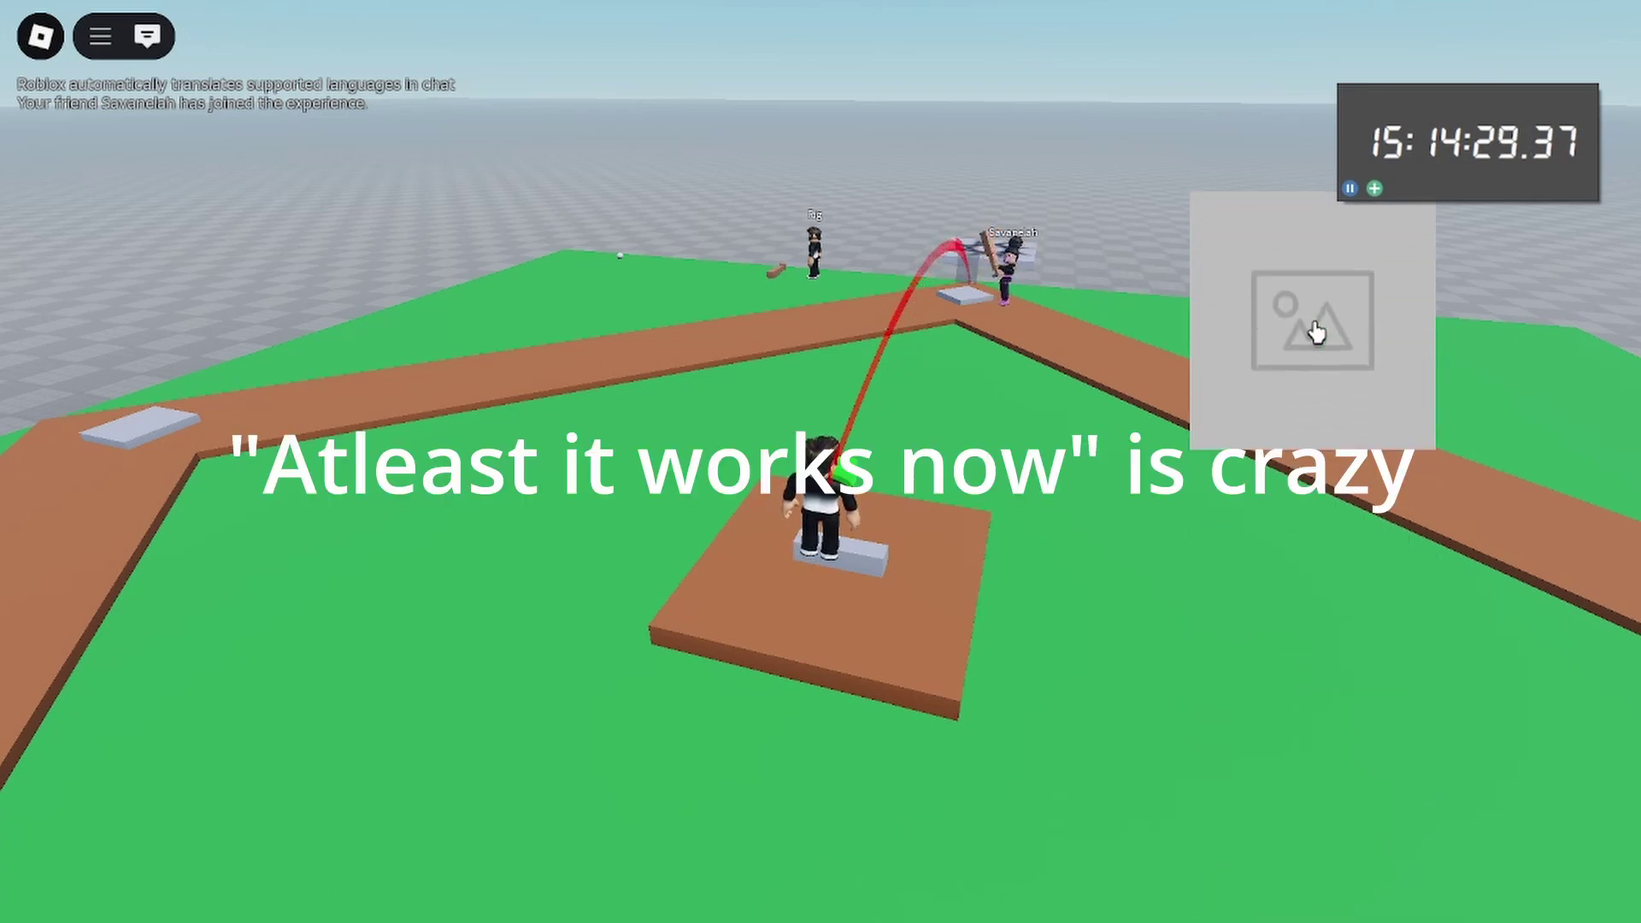
click(1316, 332)
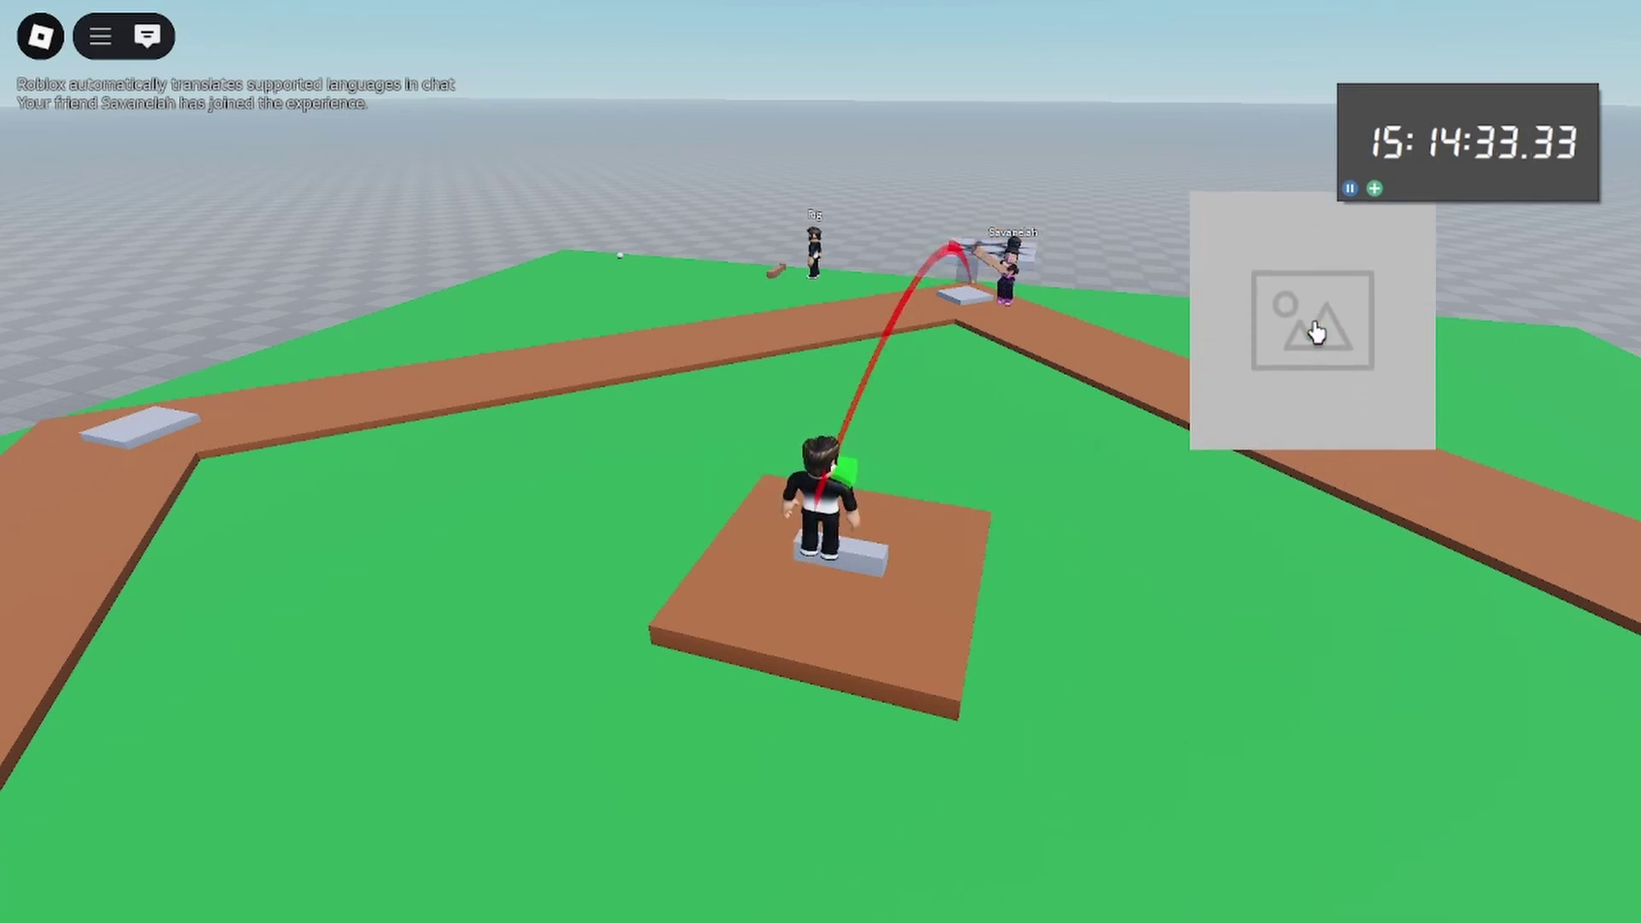
click(1316, 332)
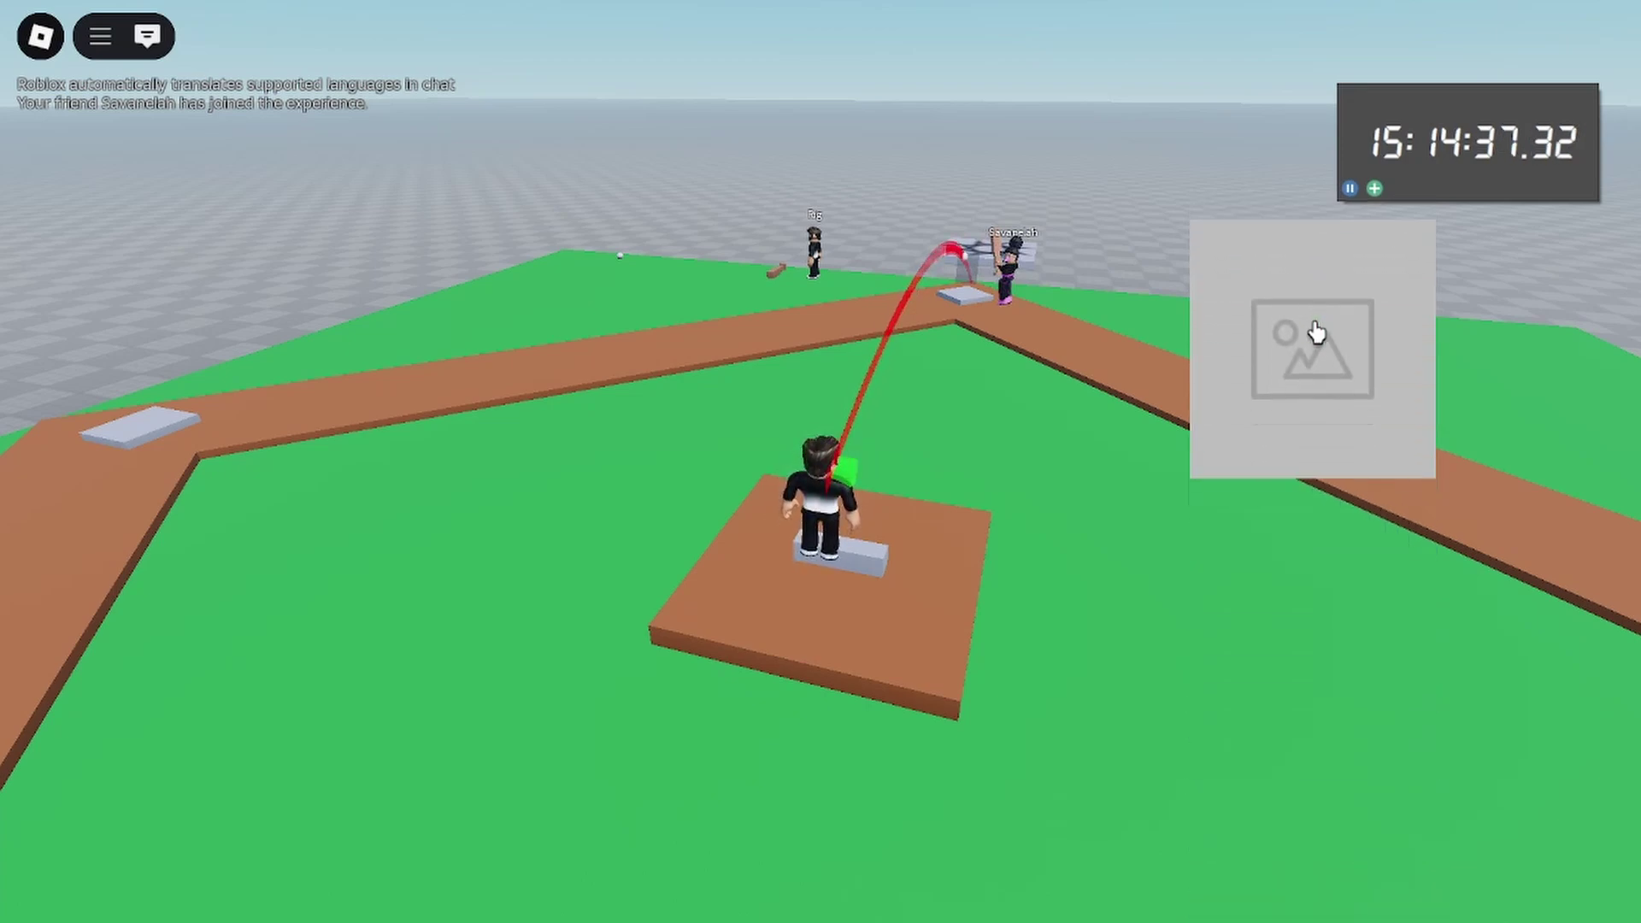
Send "exit" in the chat and walk the avatar from the spawn pad to the batter's position at home plate
key(slash)
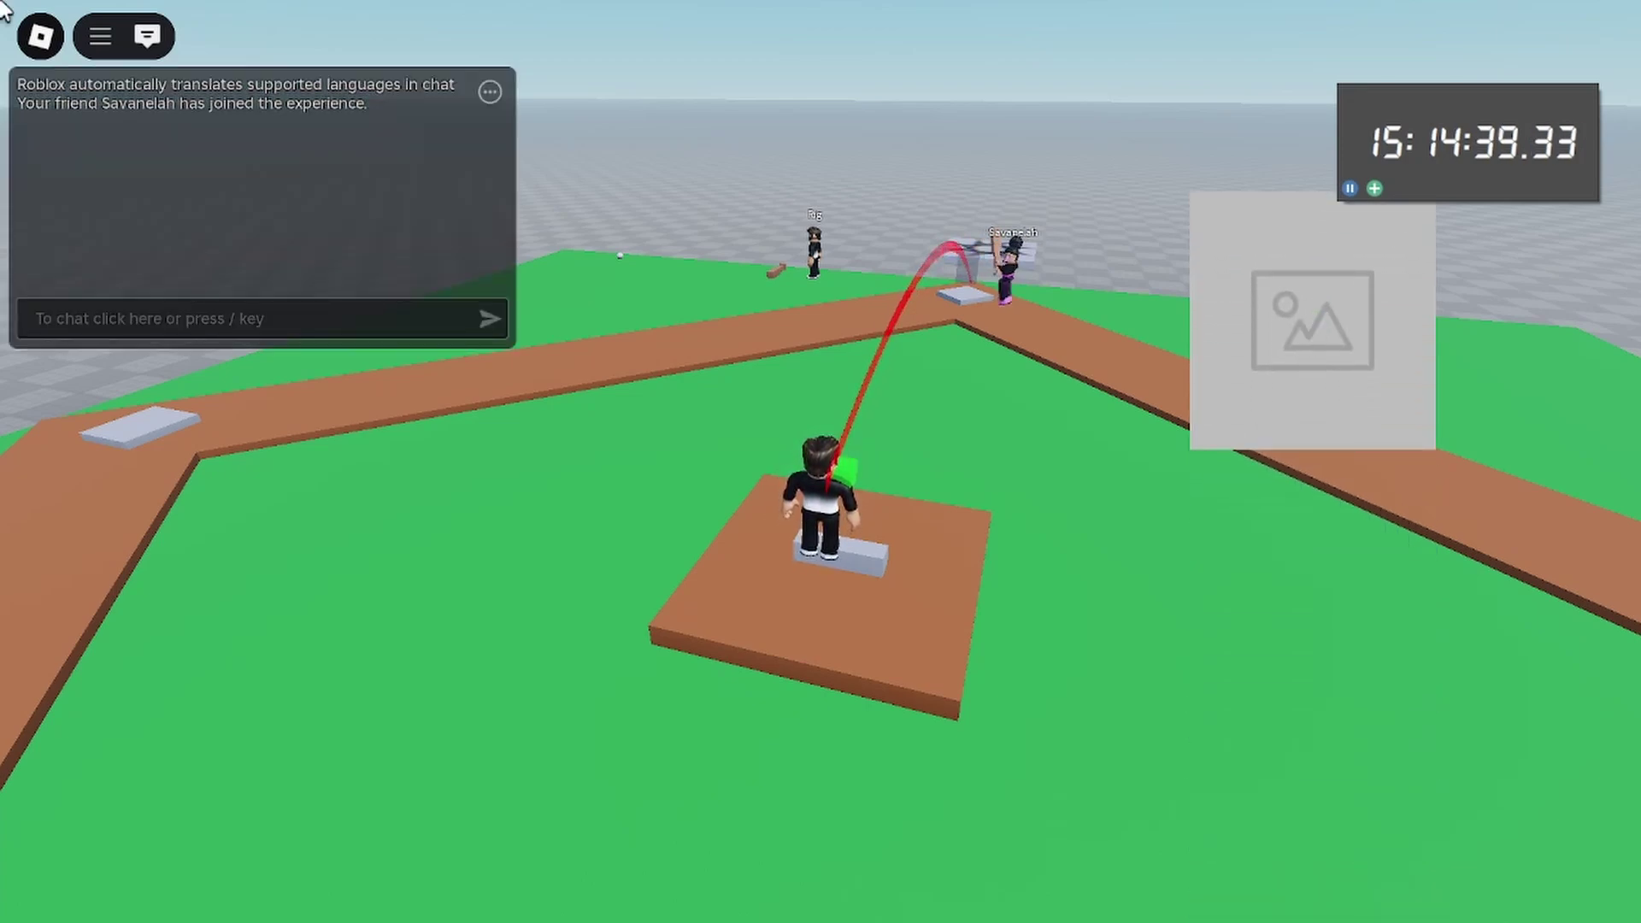
text(exit)
key(Return)
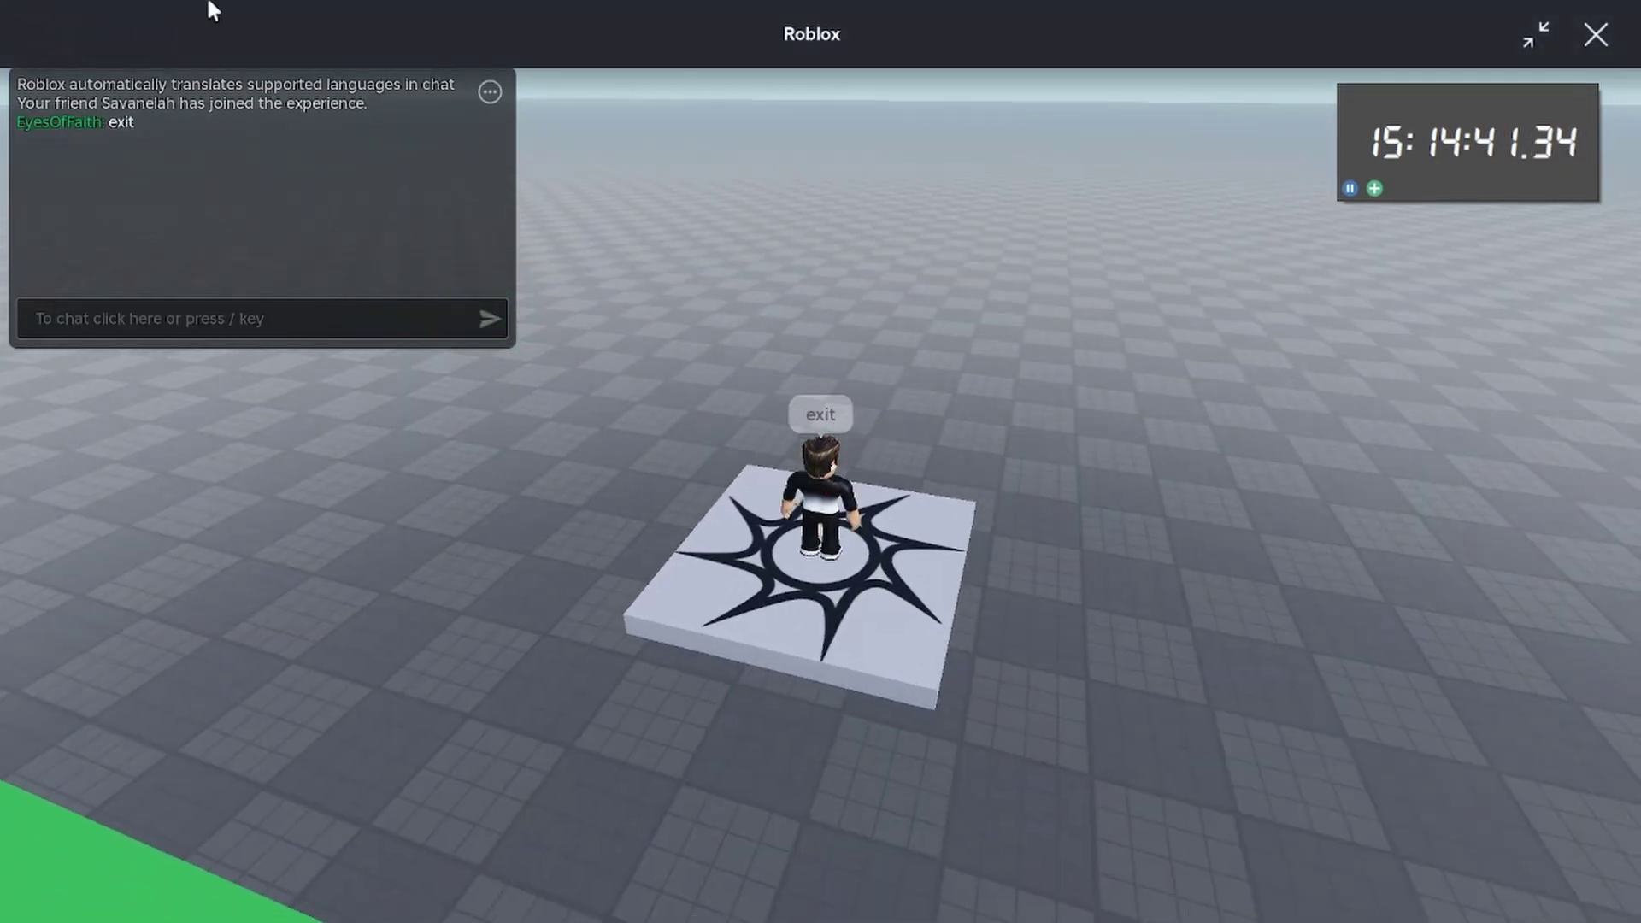
right_drag(831, 381, 831, 382)
key(w)
key(a)
key(w)
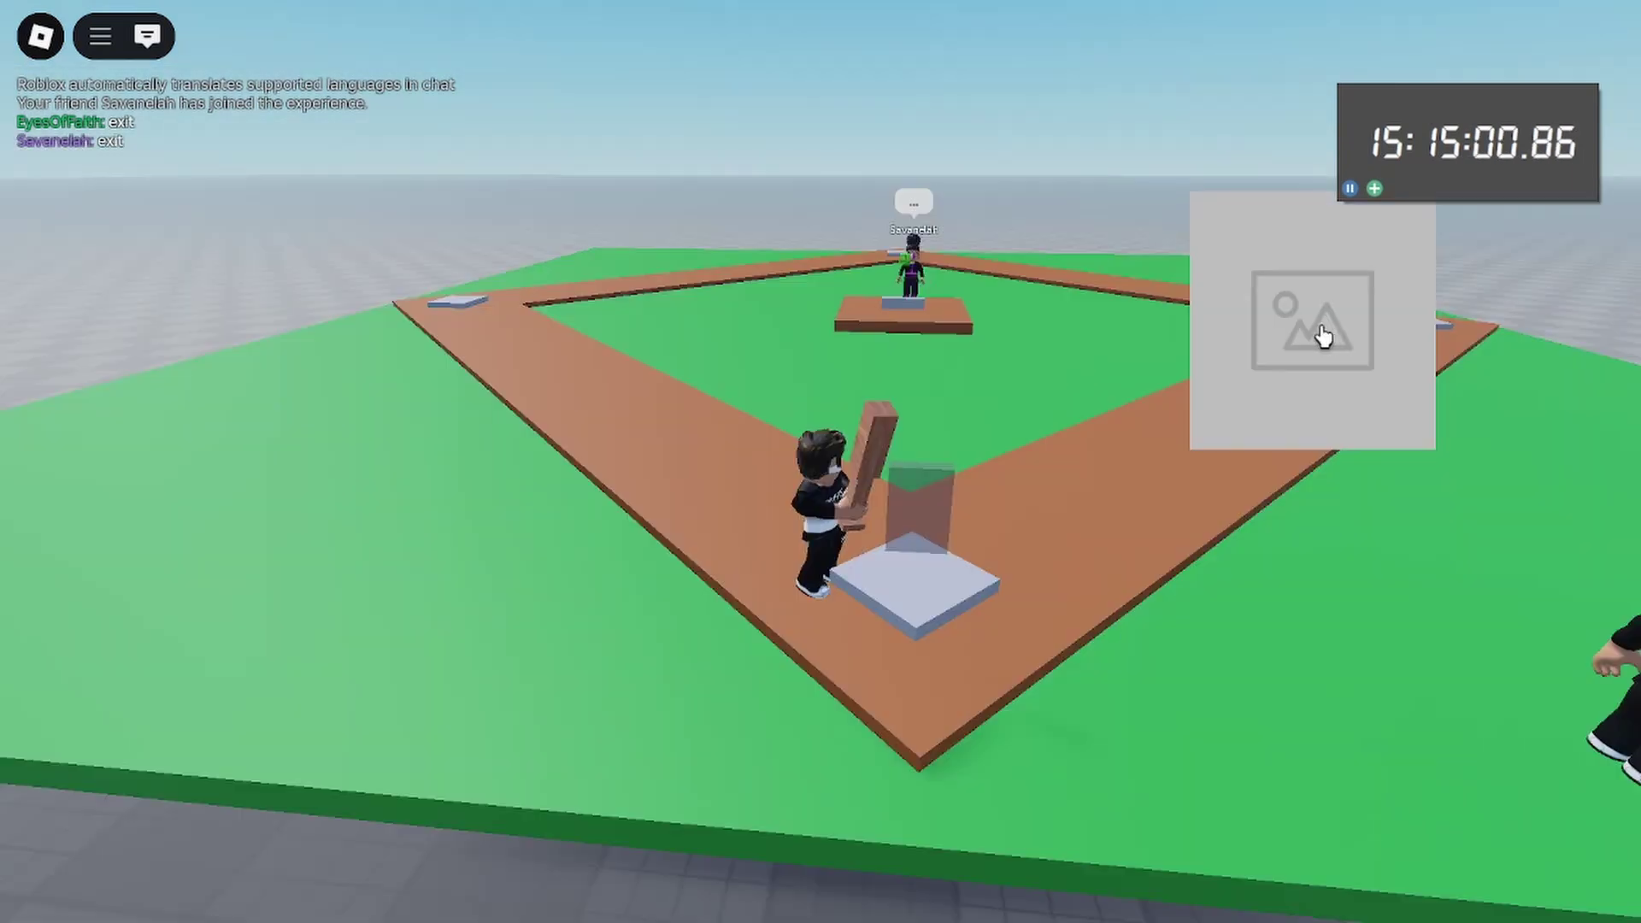
Swing at the other player's pitches from home plate, aiming around the middle of the batting box
click(1319, 330)
right_drag(1290, 377, 1282, 380)
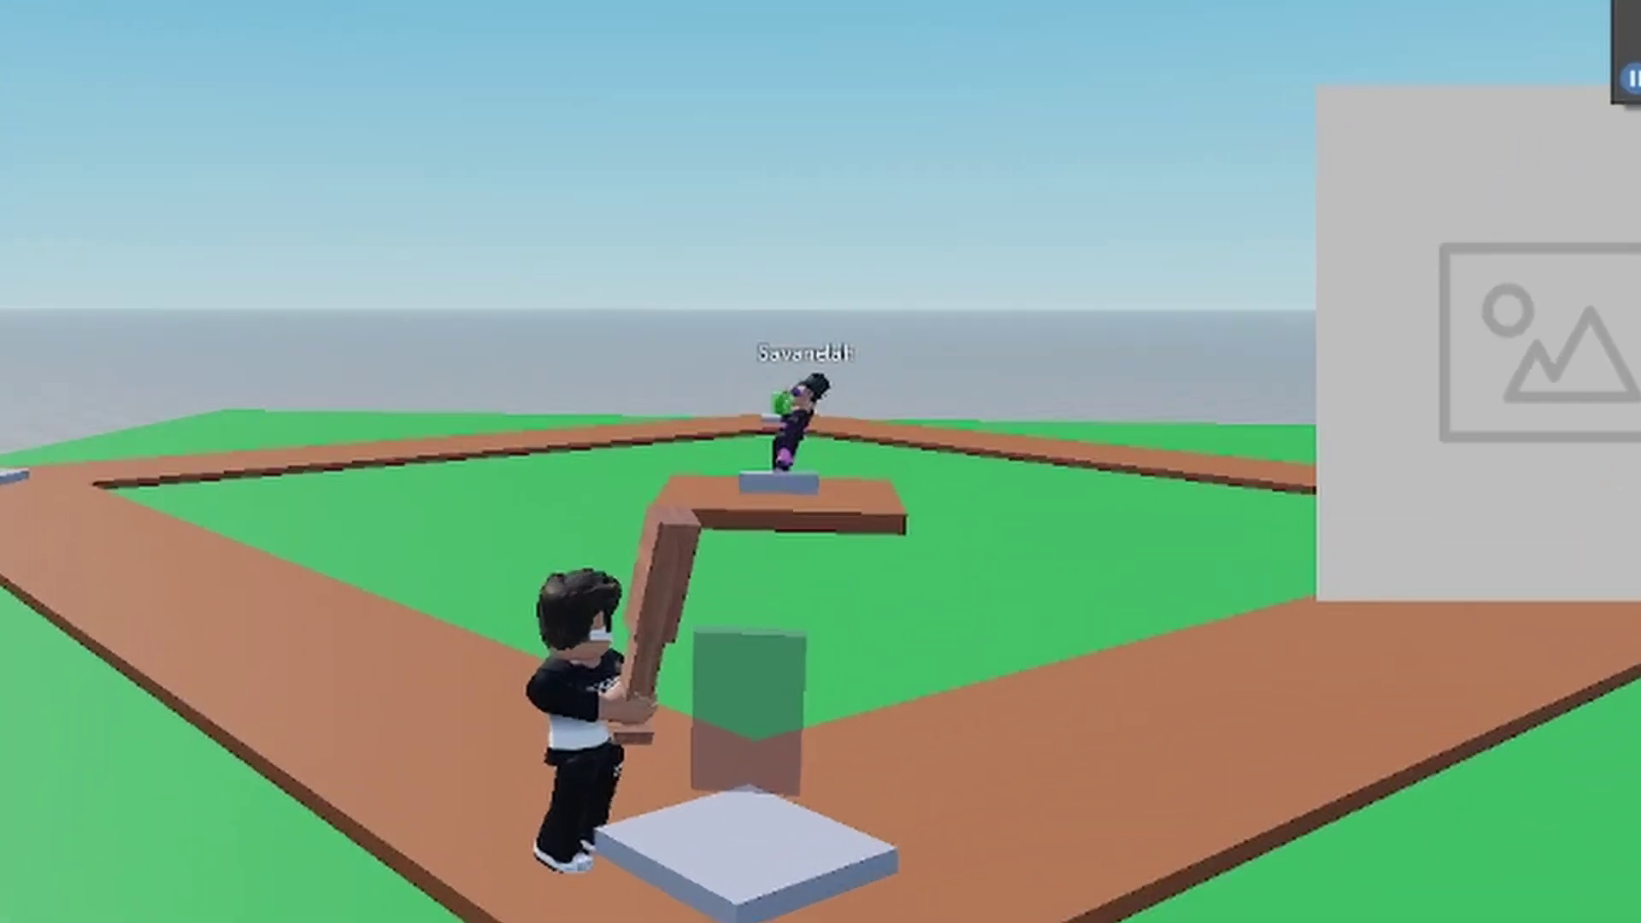
click(1317, 310)
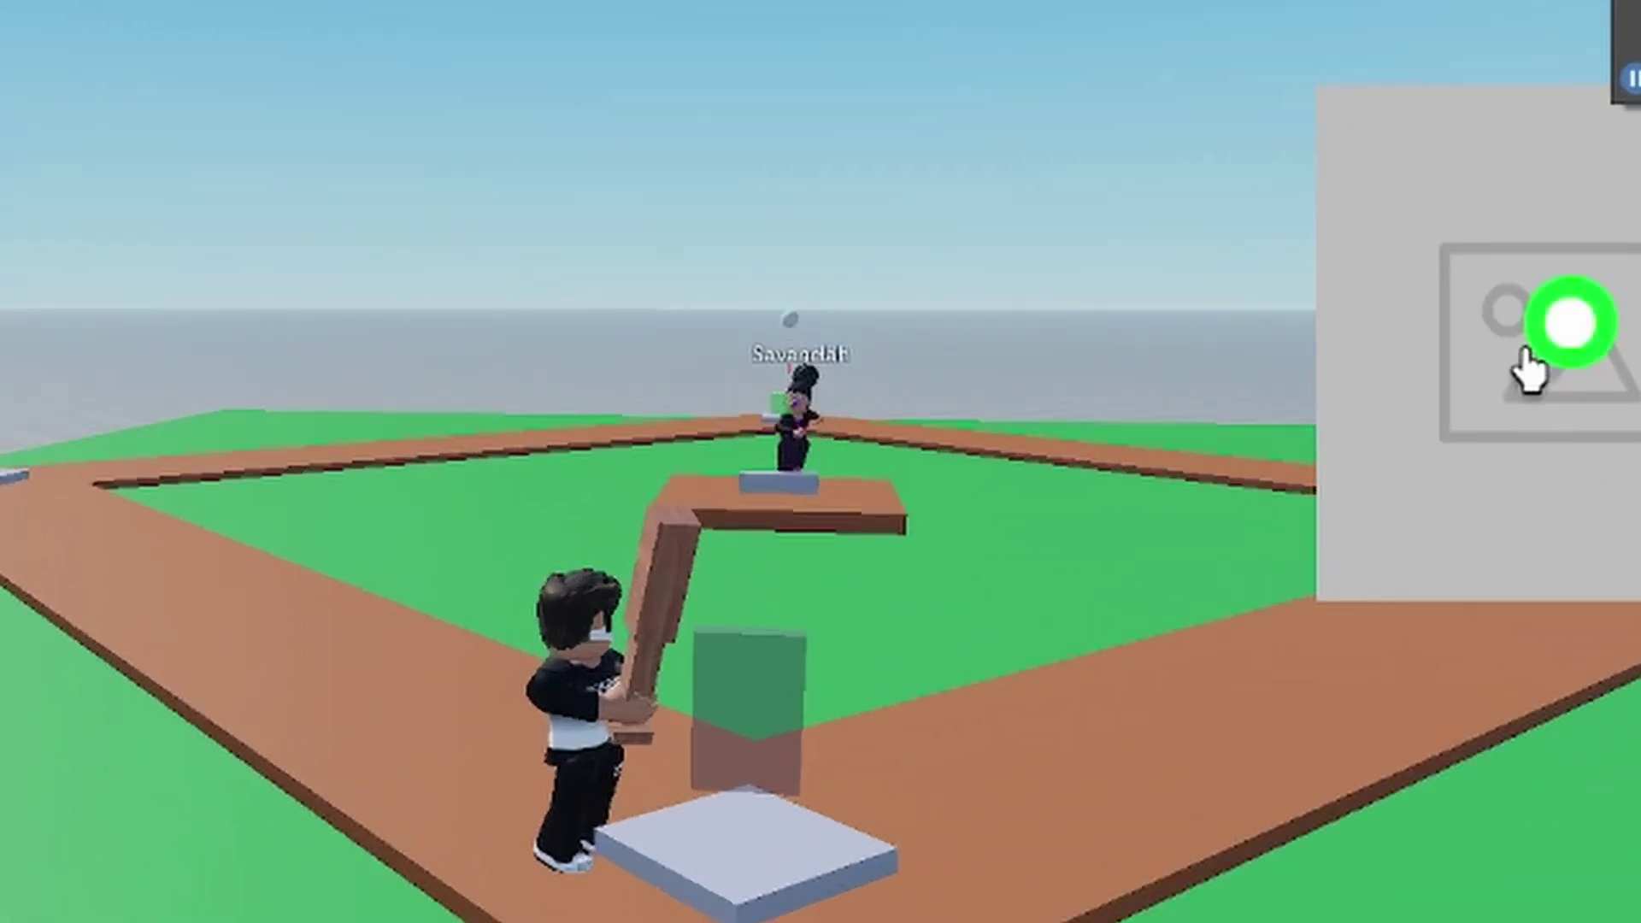
click(1569, 340)
right_drag(694, 238, 694, 238)
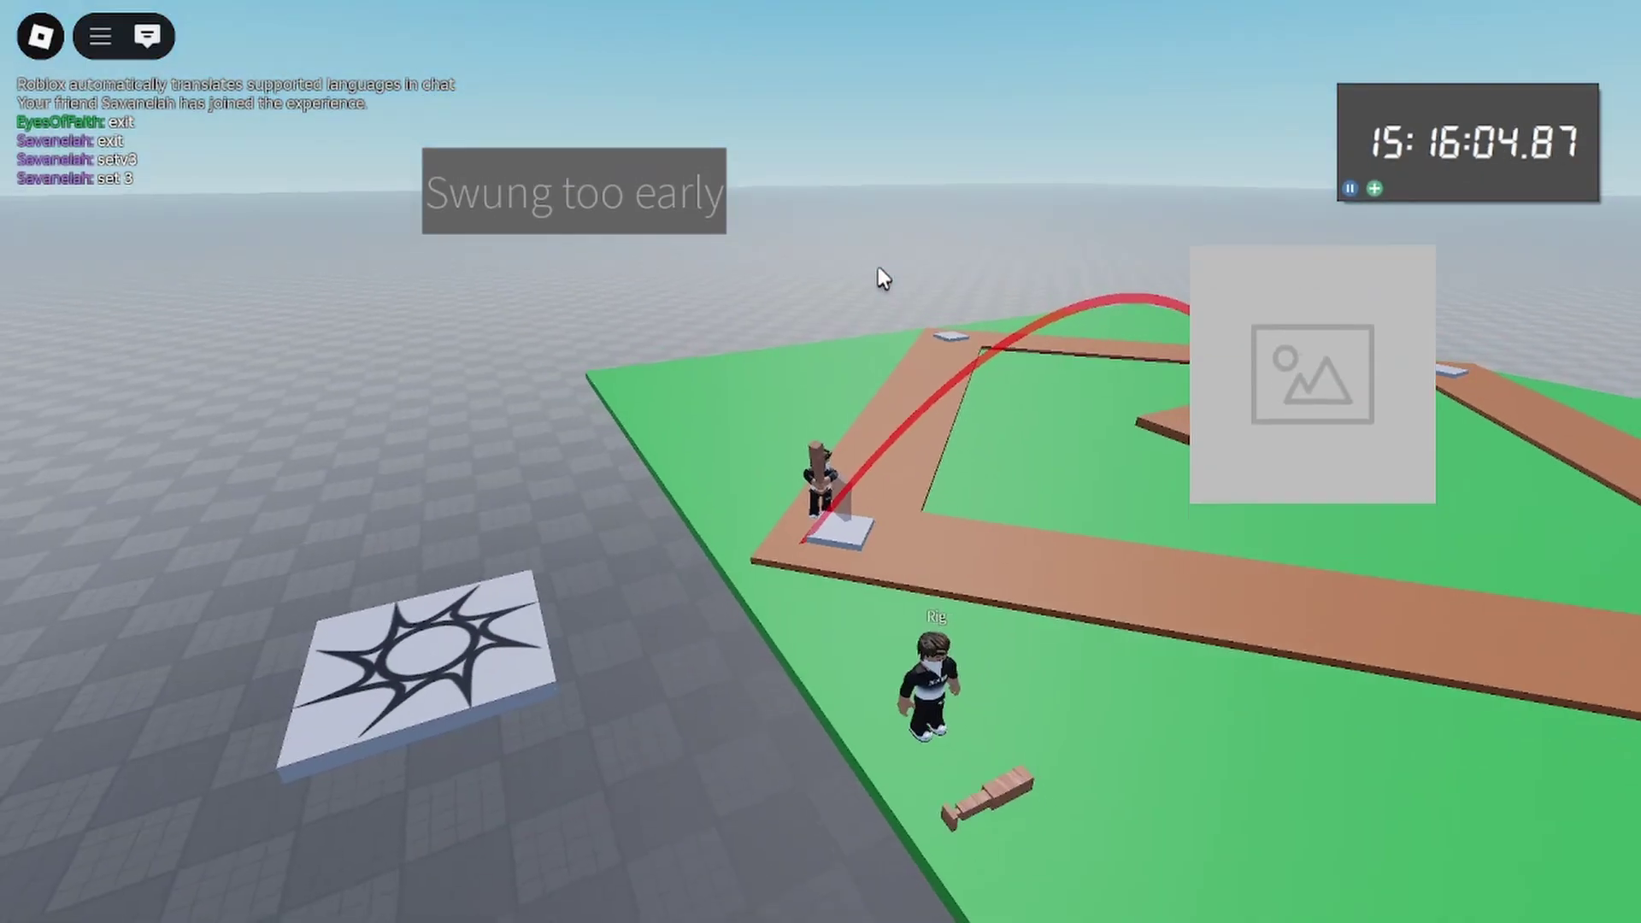
Bat more of the other player's pitches, including swings aimed at the lower part of the batting box
right_drag(883, 278, 879, 275)
click(1308, 323)
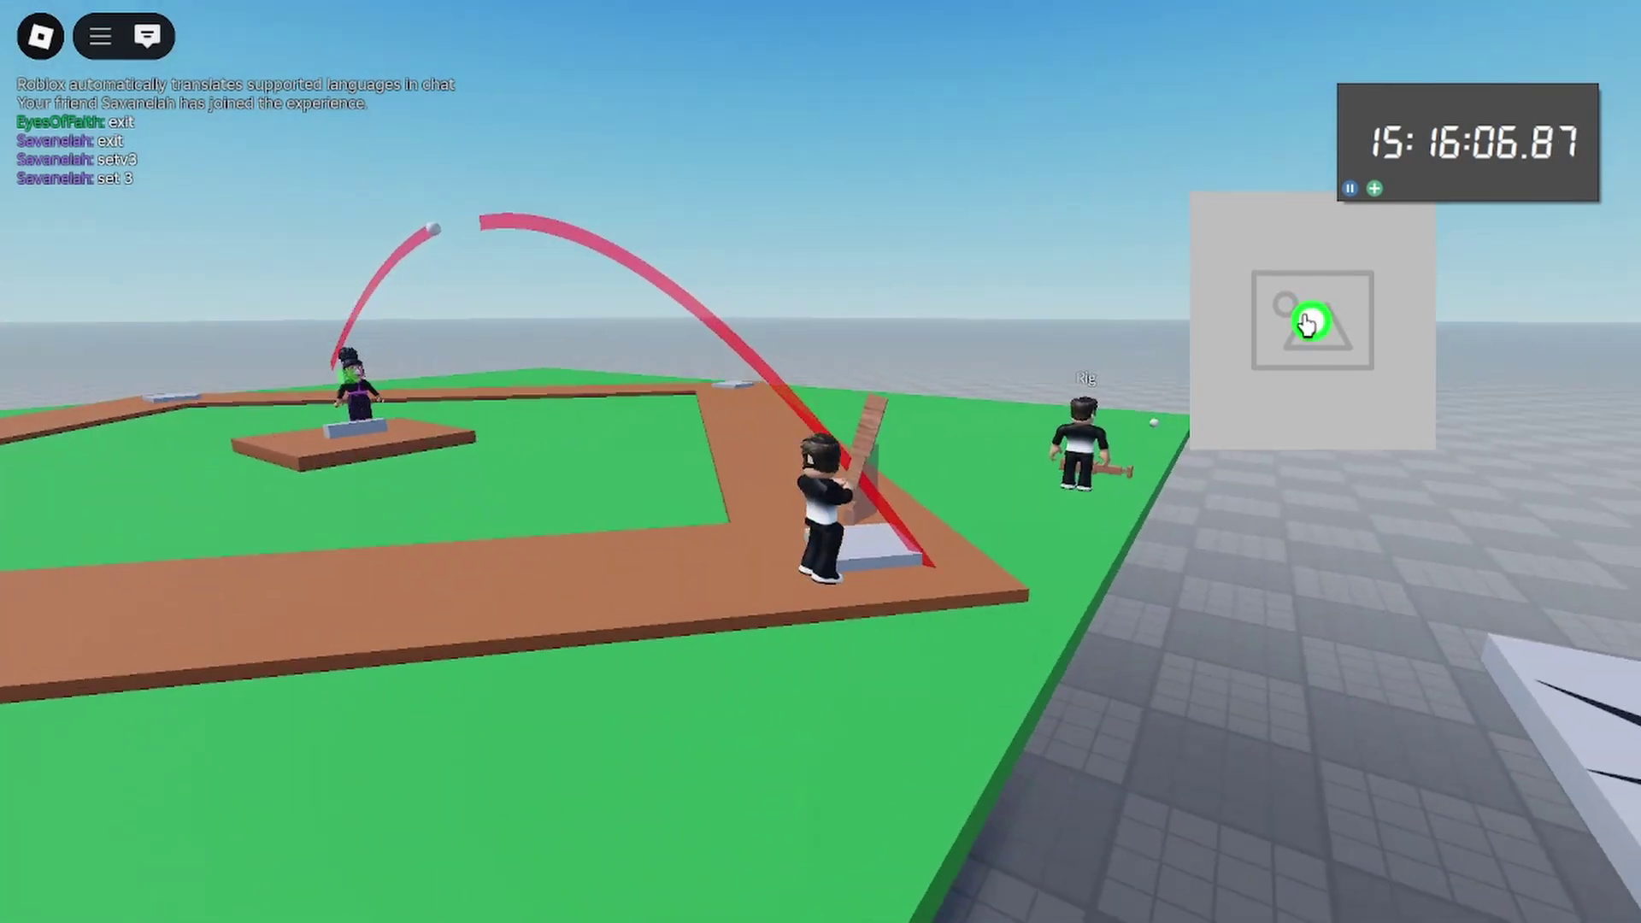
click(1308, 318)
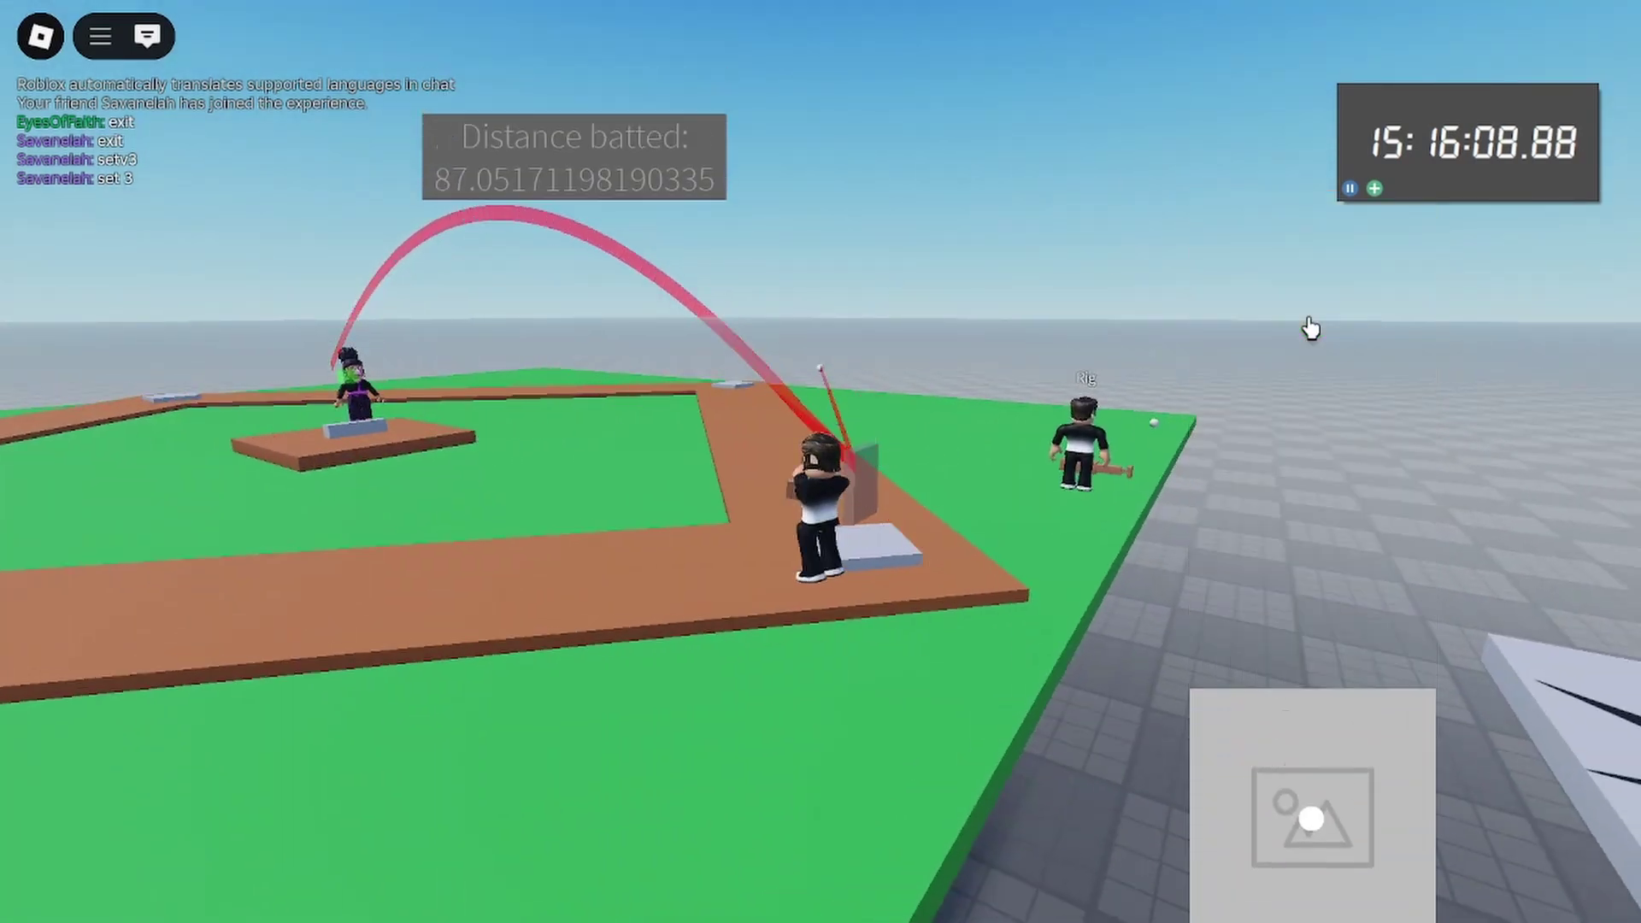
right_drag(1307, 318, 1281, 317)
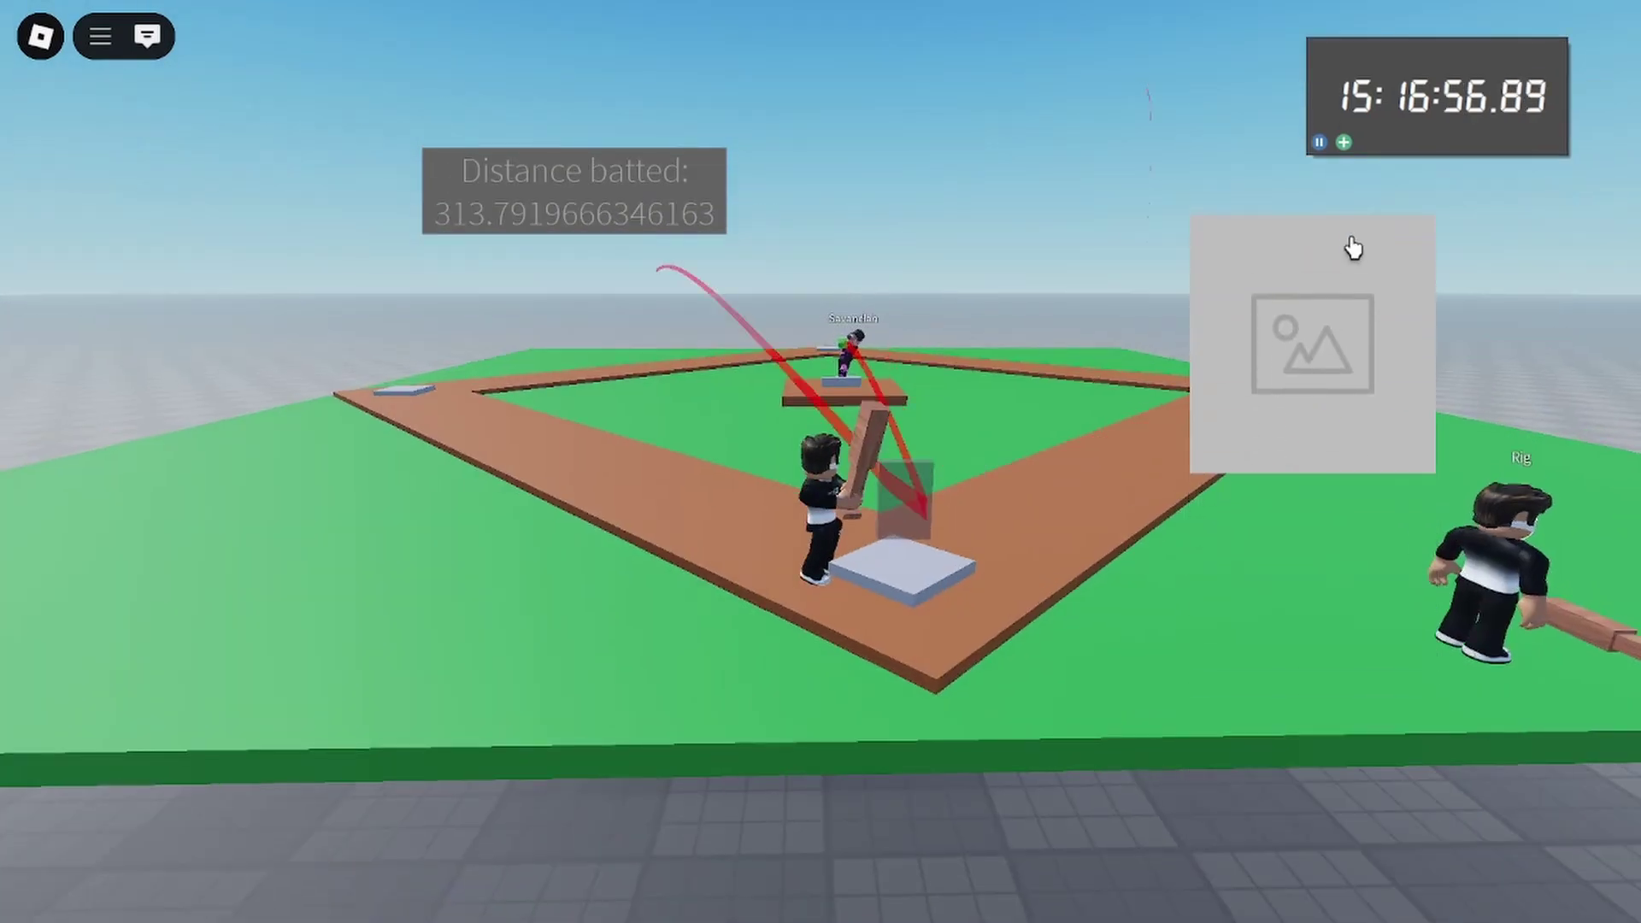
click(1310, 416)
click(1314, 441)
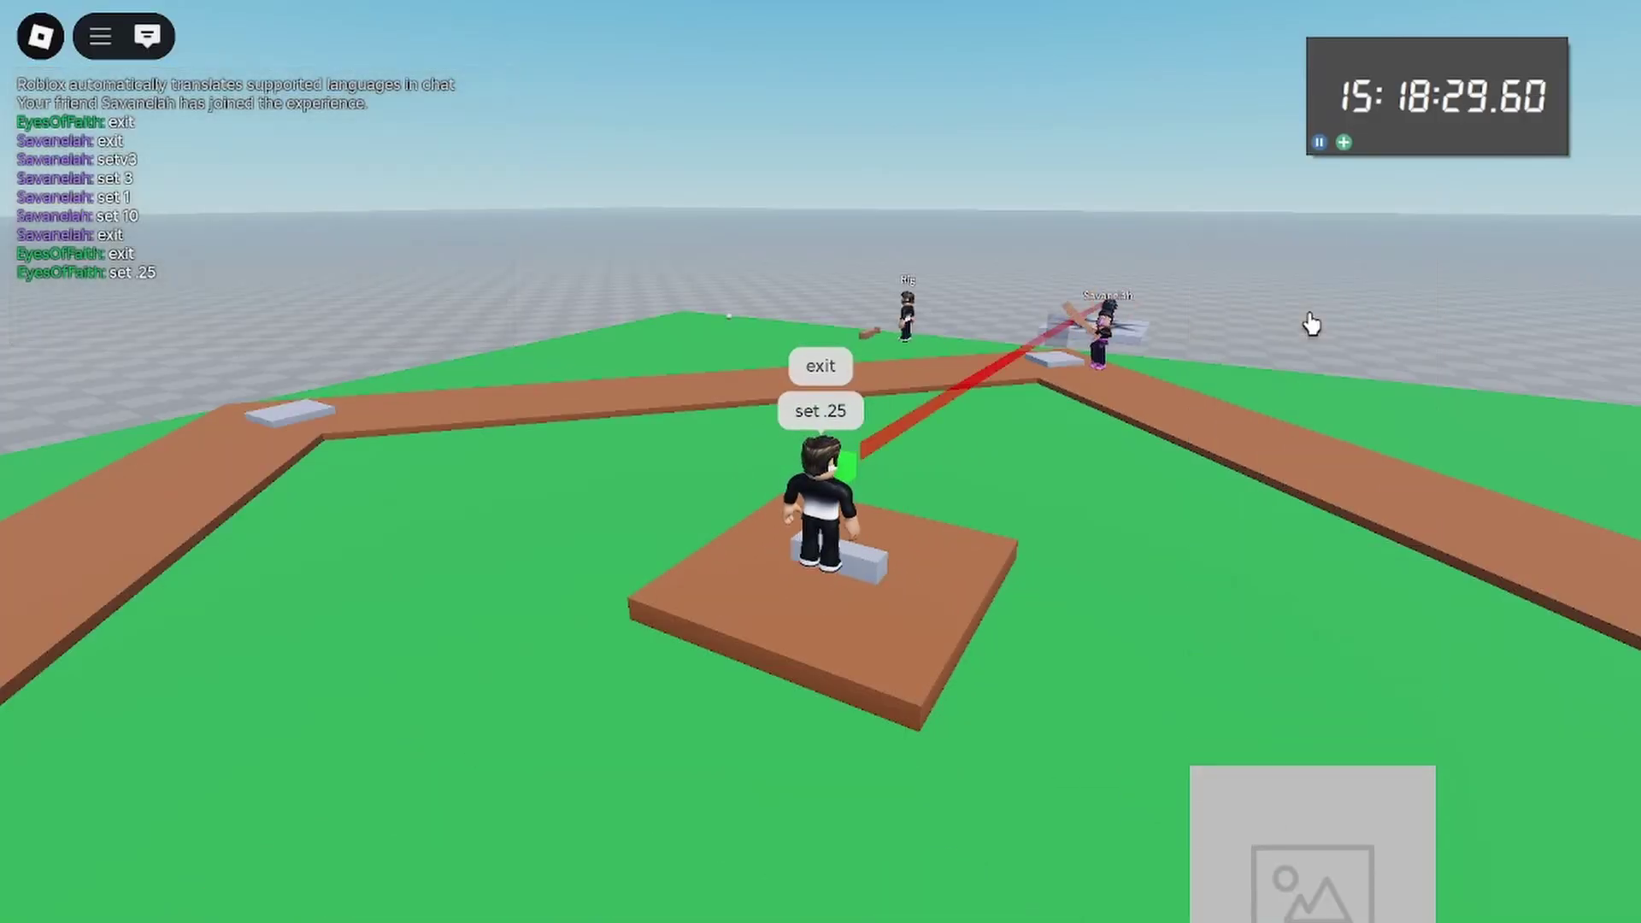
Throw a pitch from the mound and examine the ball trails across the whole field
click(1311, 326)
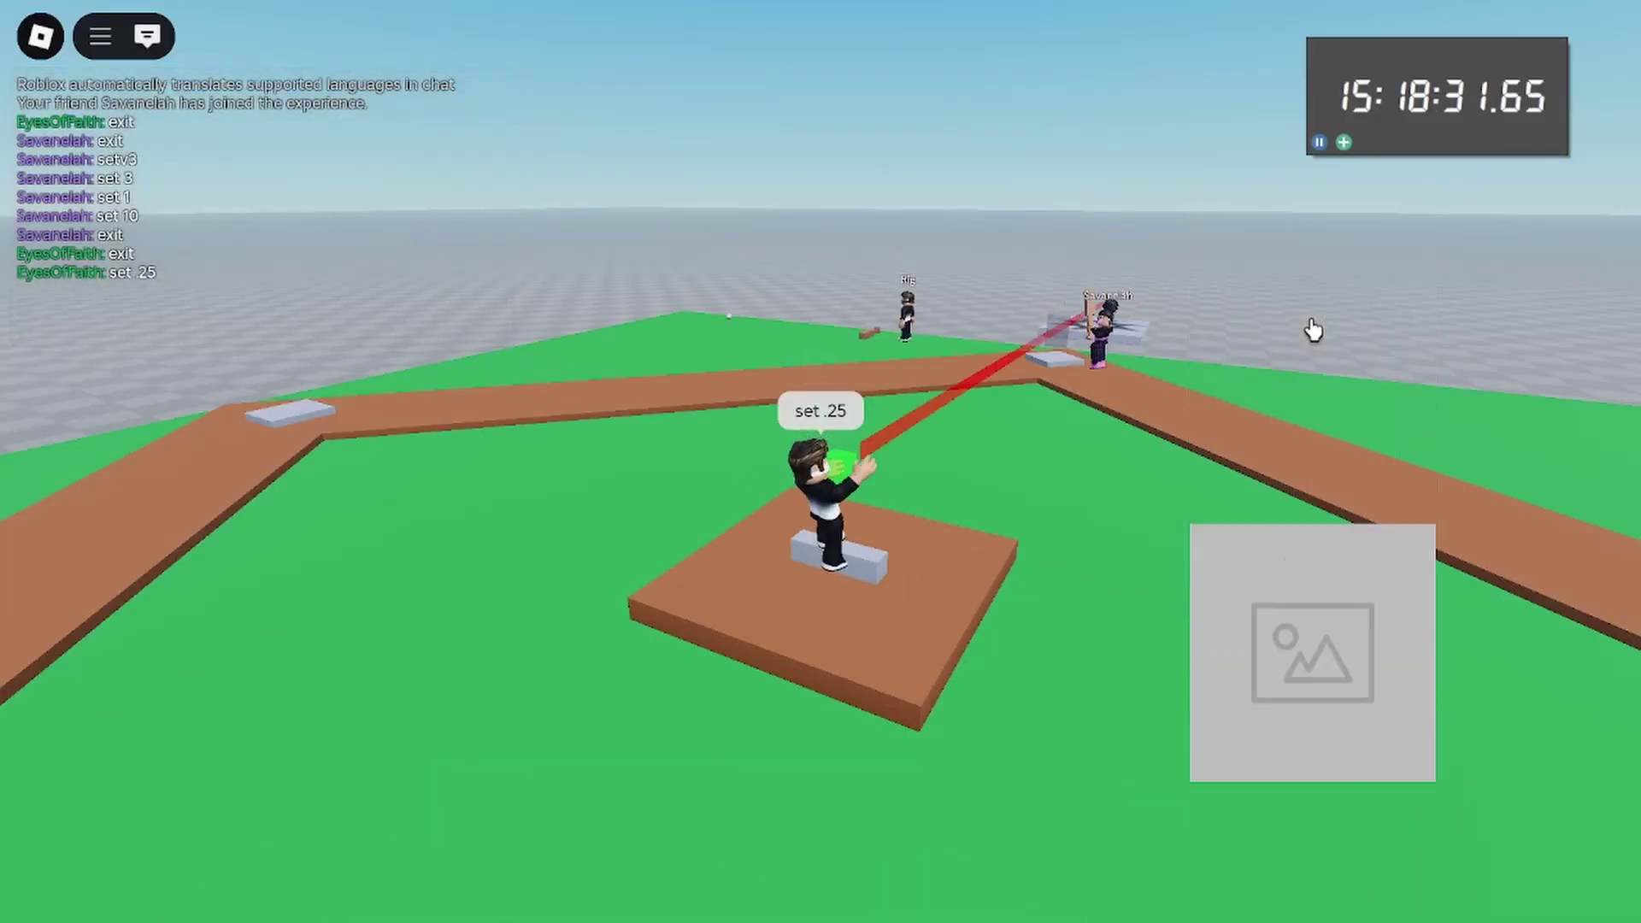
scroll(1277, 317, down, 1)
right_drag(1311, 327, 1279, 327)
scroll(1277, 317, down, 3)
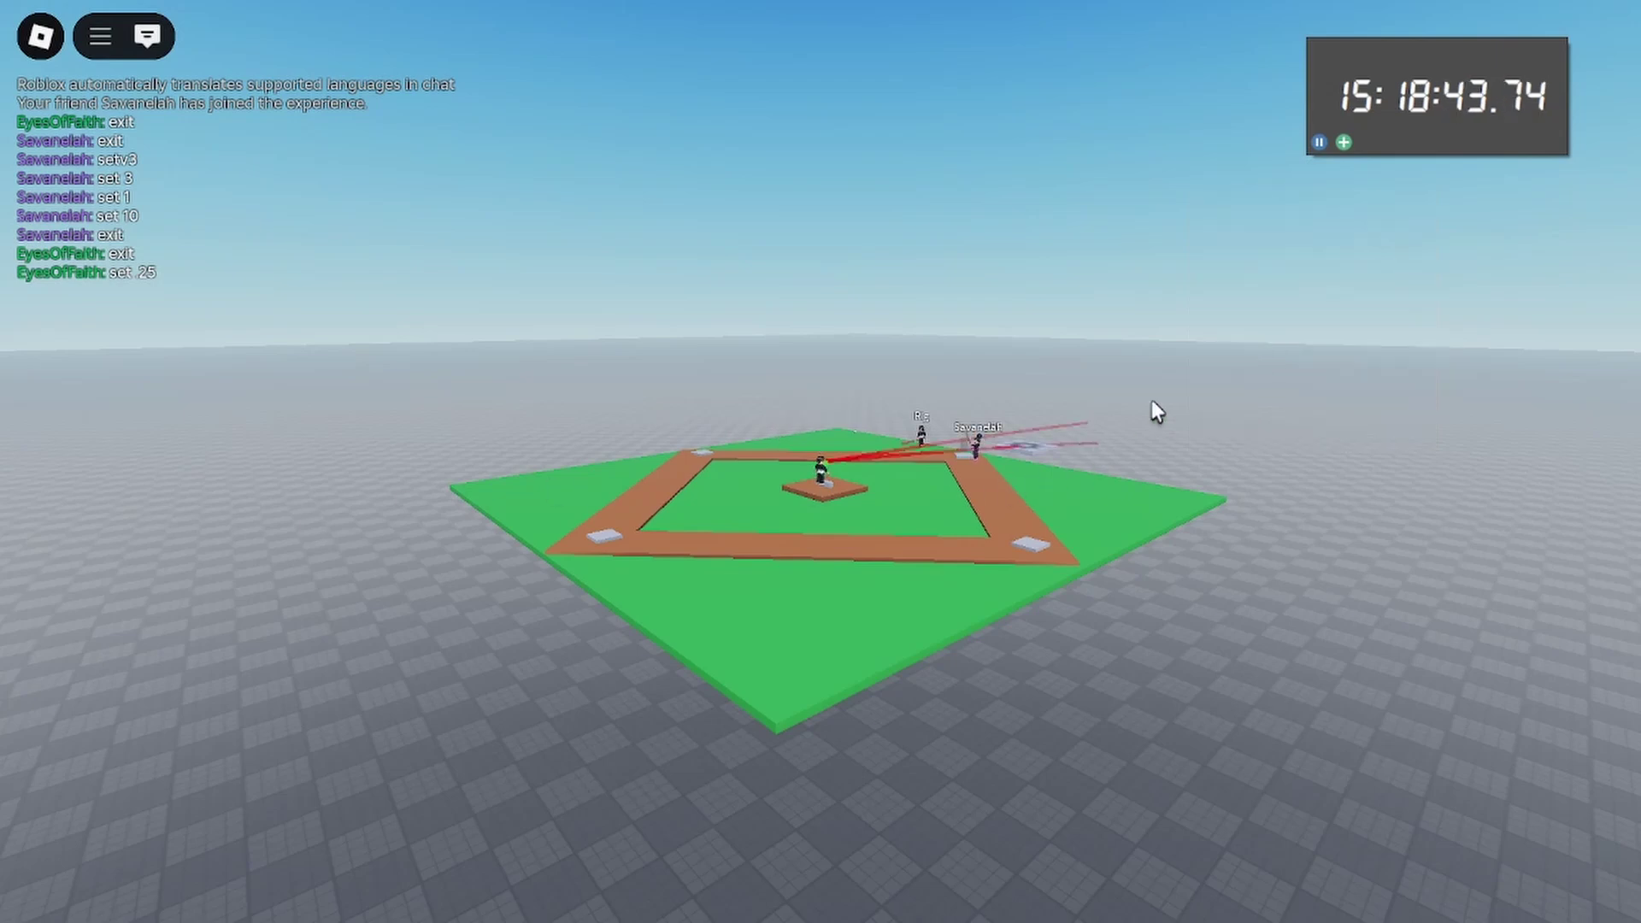
scroll(1038, 342, up, 8)
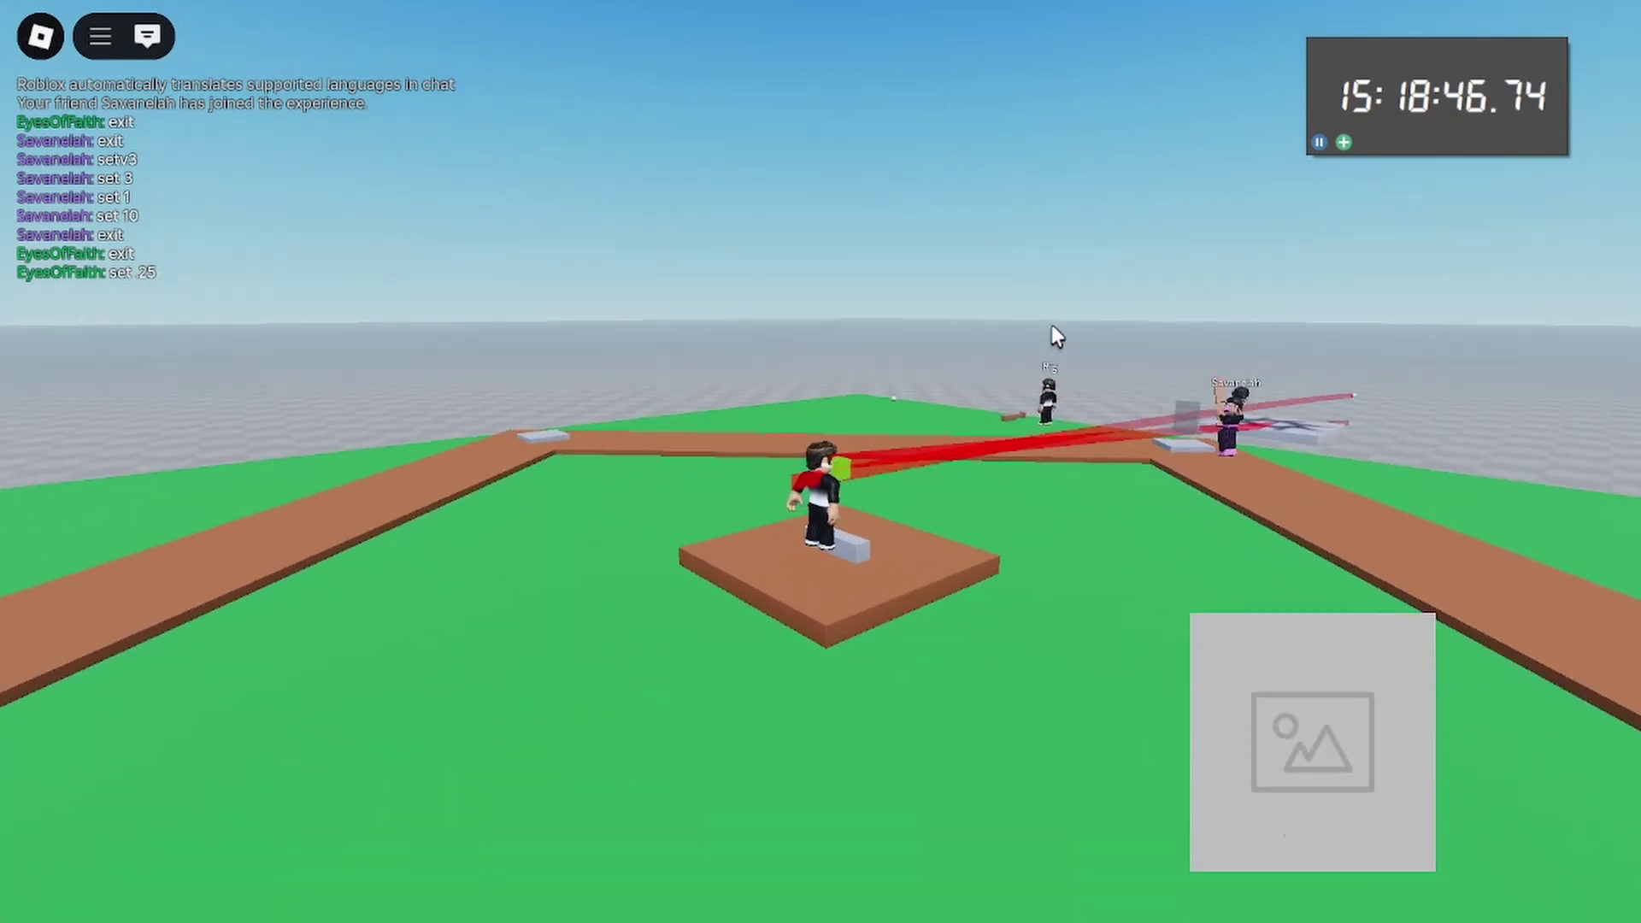
Send the command "set .01" in the chat while standing on the pitcher's mound
right_drag(1044, 315, 1046, 315)
key(slash)
text(set)
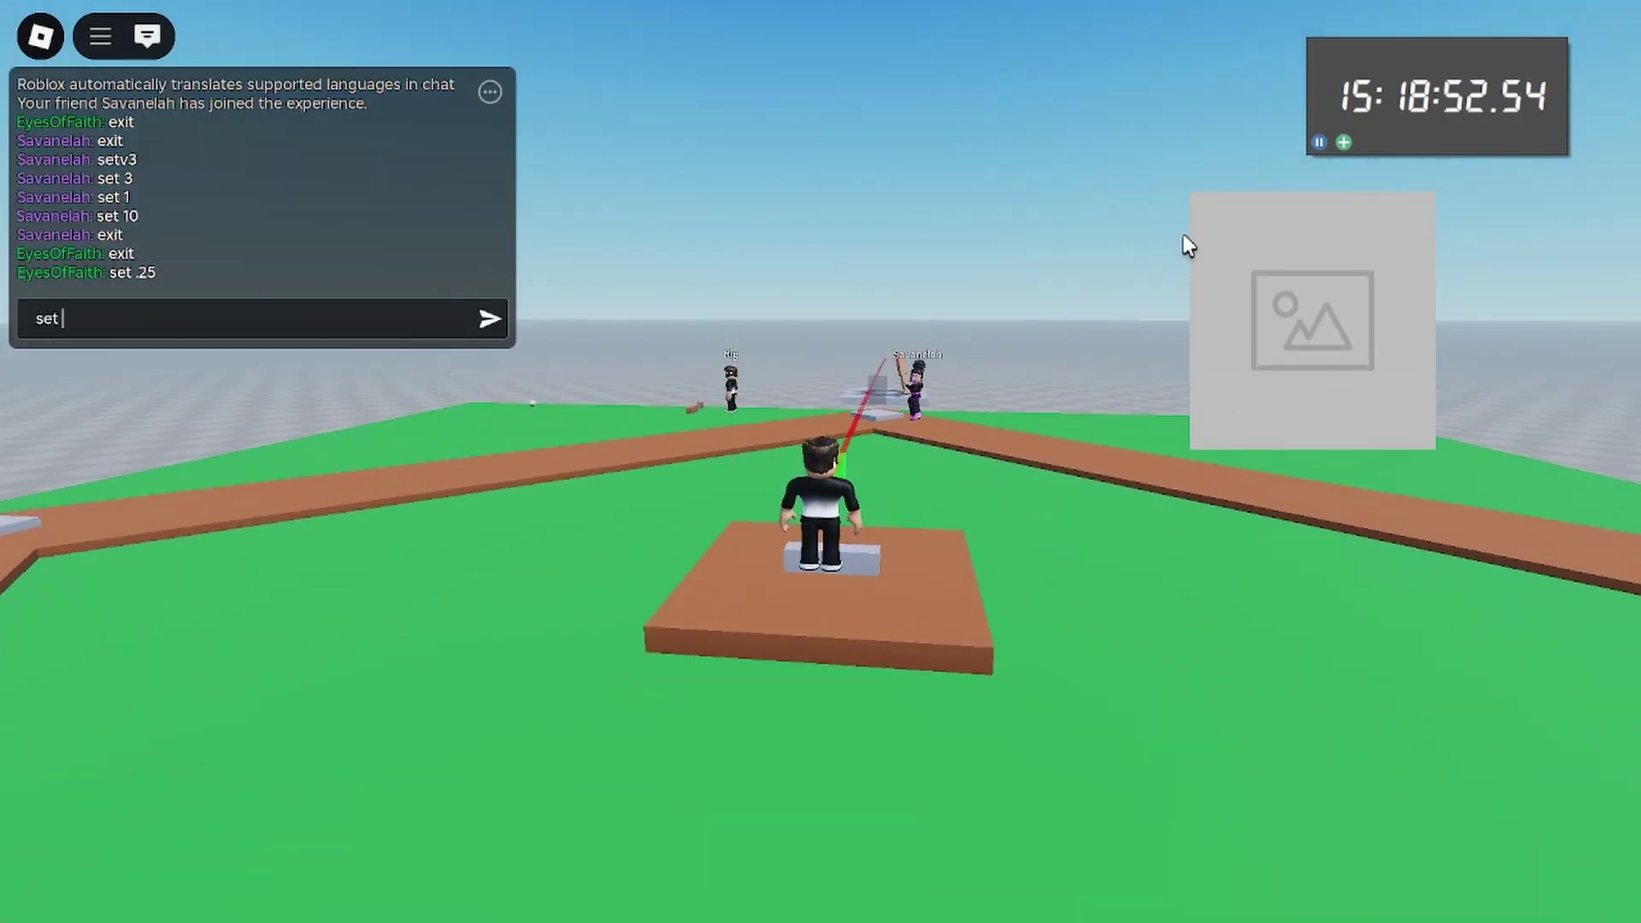
text( .01)
key(Return)
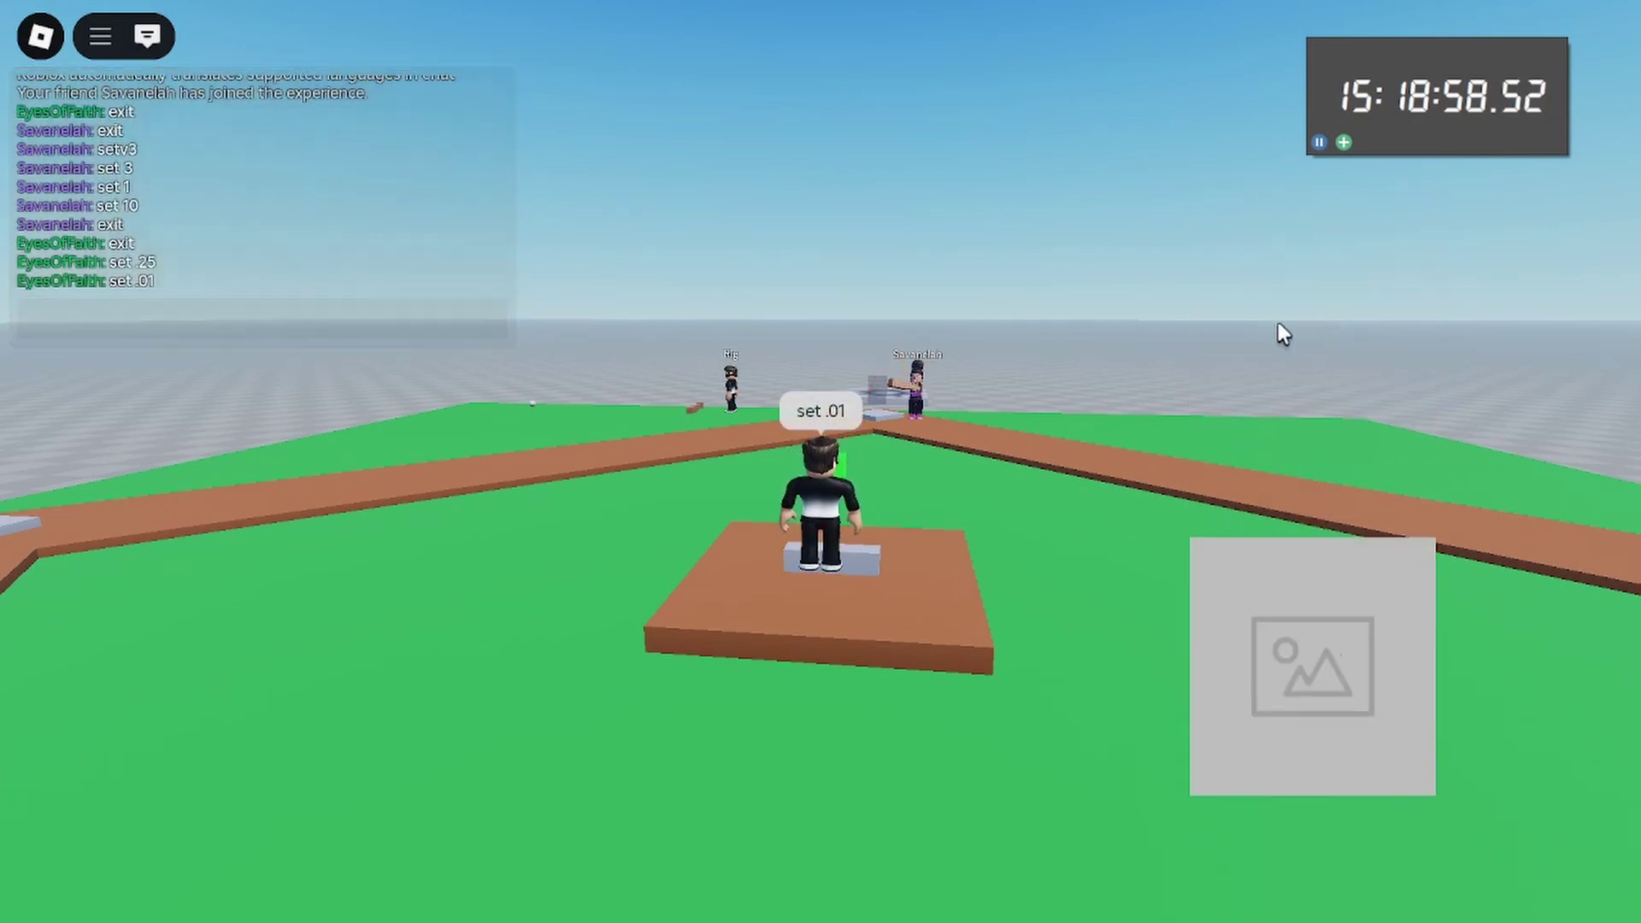
Send the command "set .1" in the chat and view the batter at home plate
key(slash)
text(set)
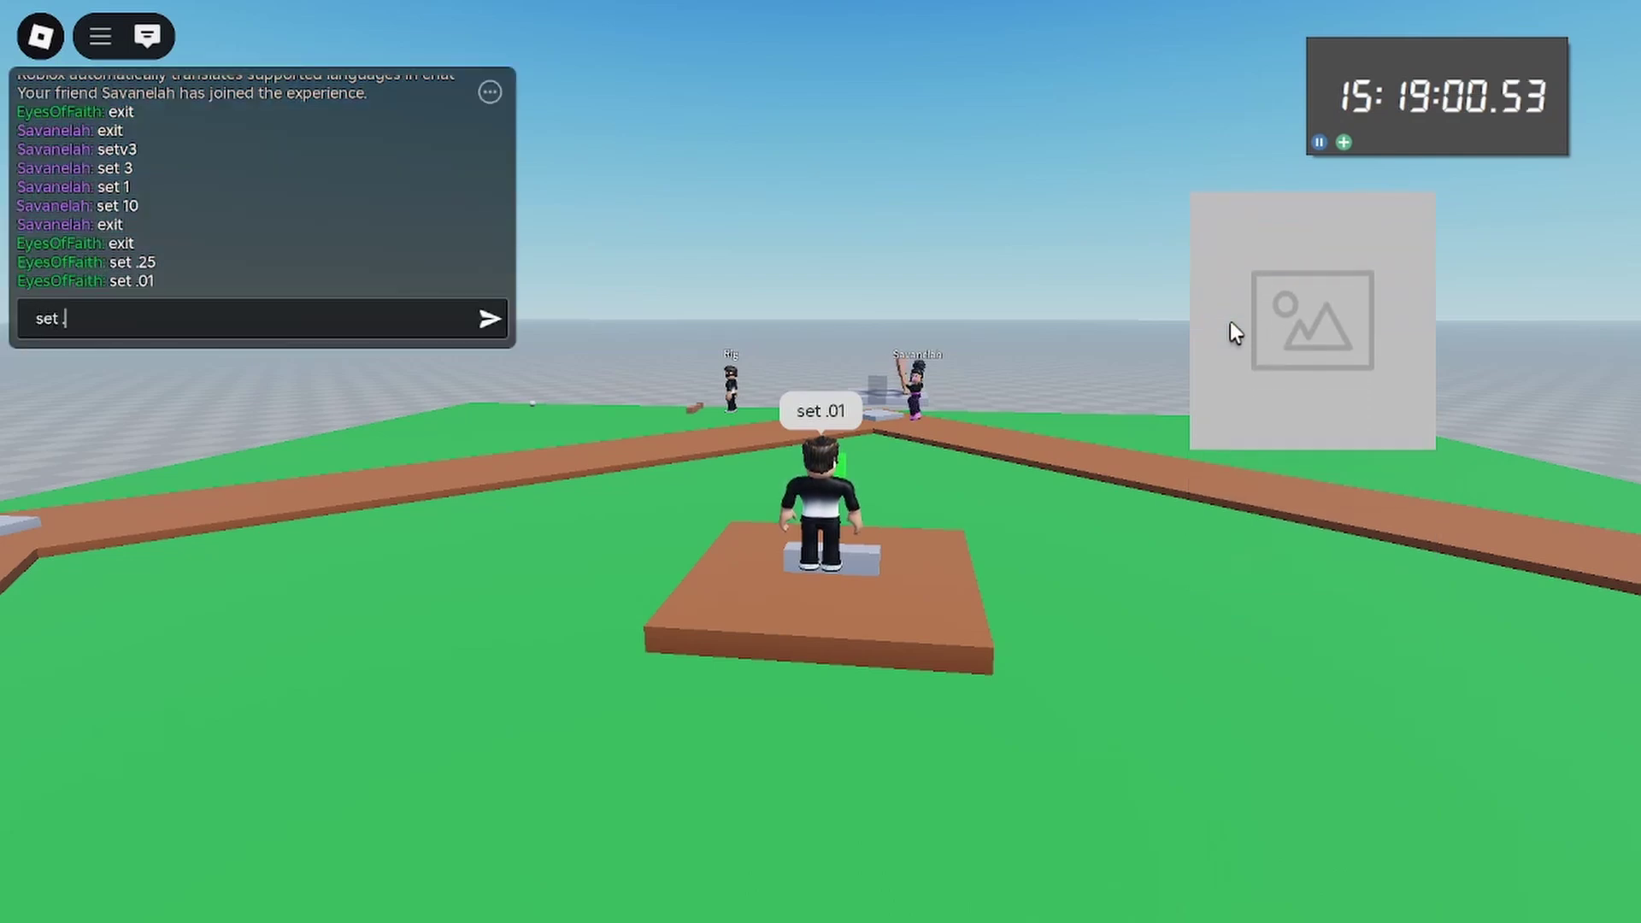
text( .1)
key(Return)
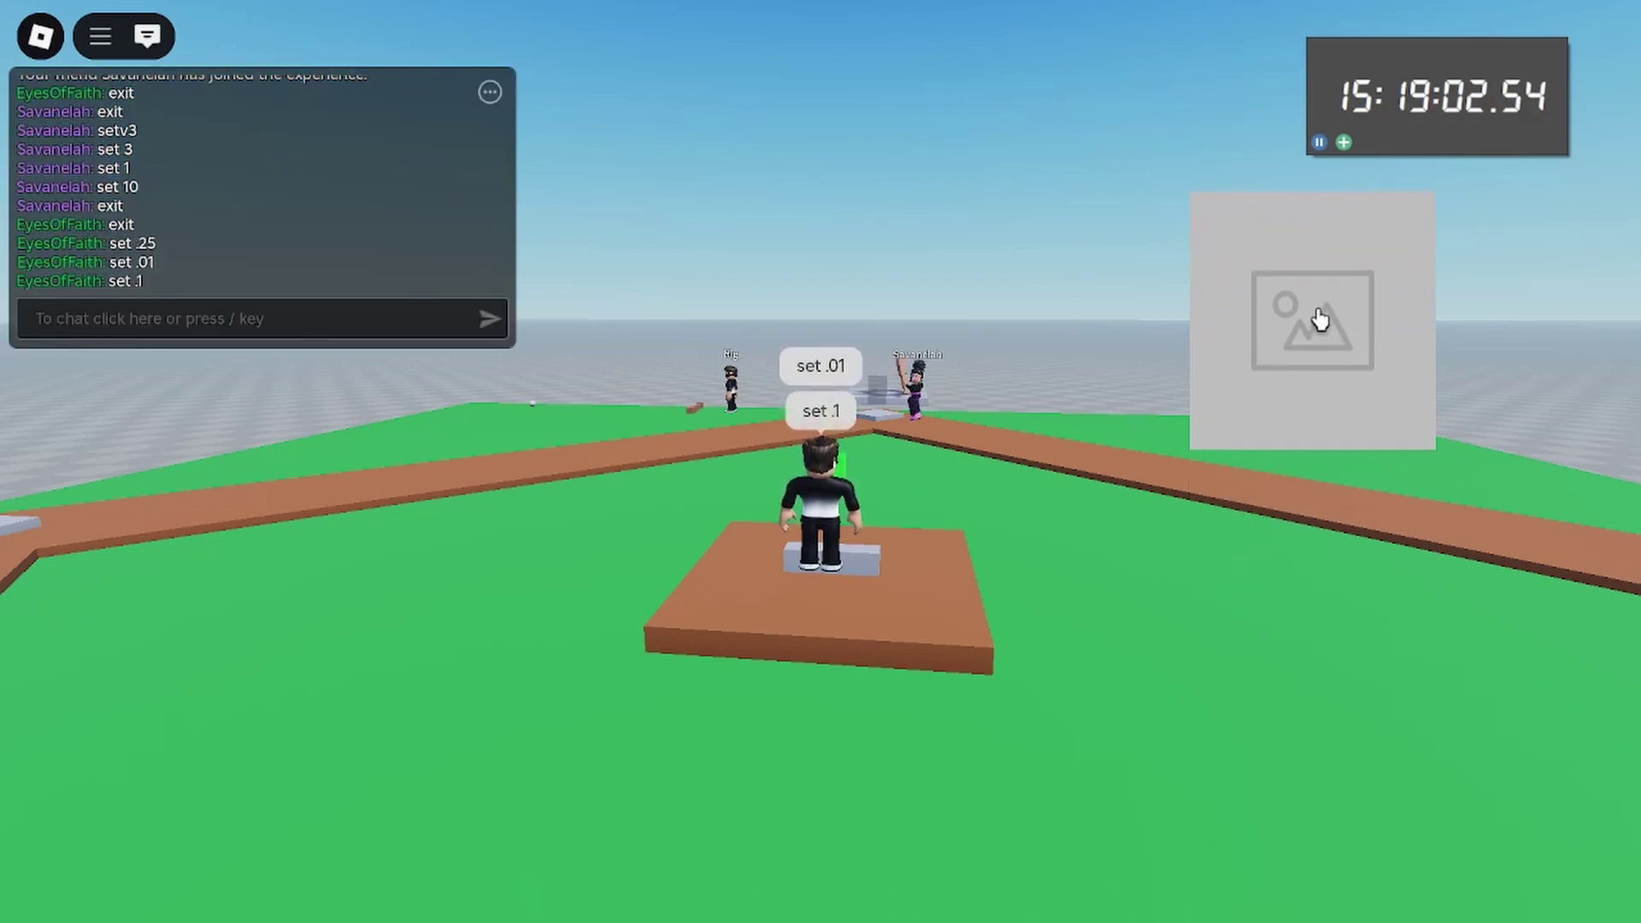
scroll(1288, 298, down, 2)
right_drag(1318, 309, 1287, 298)
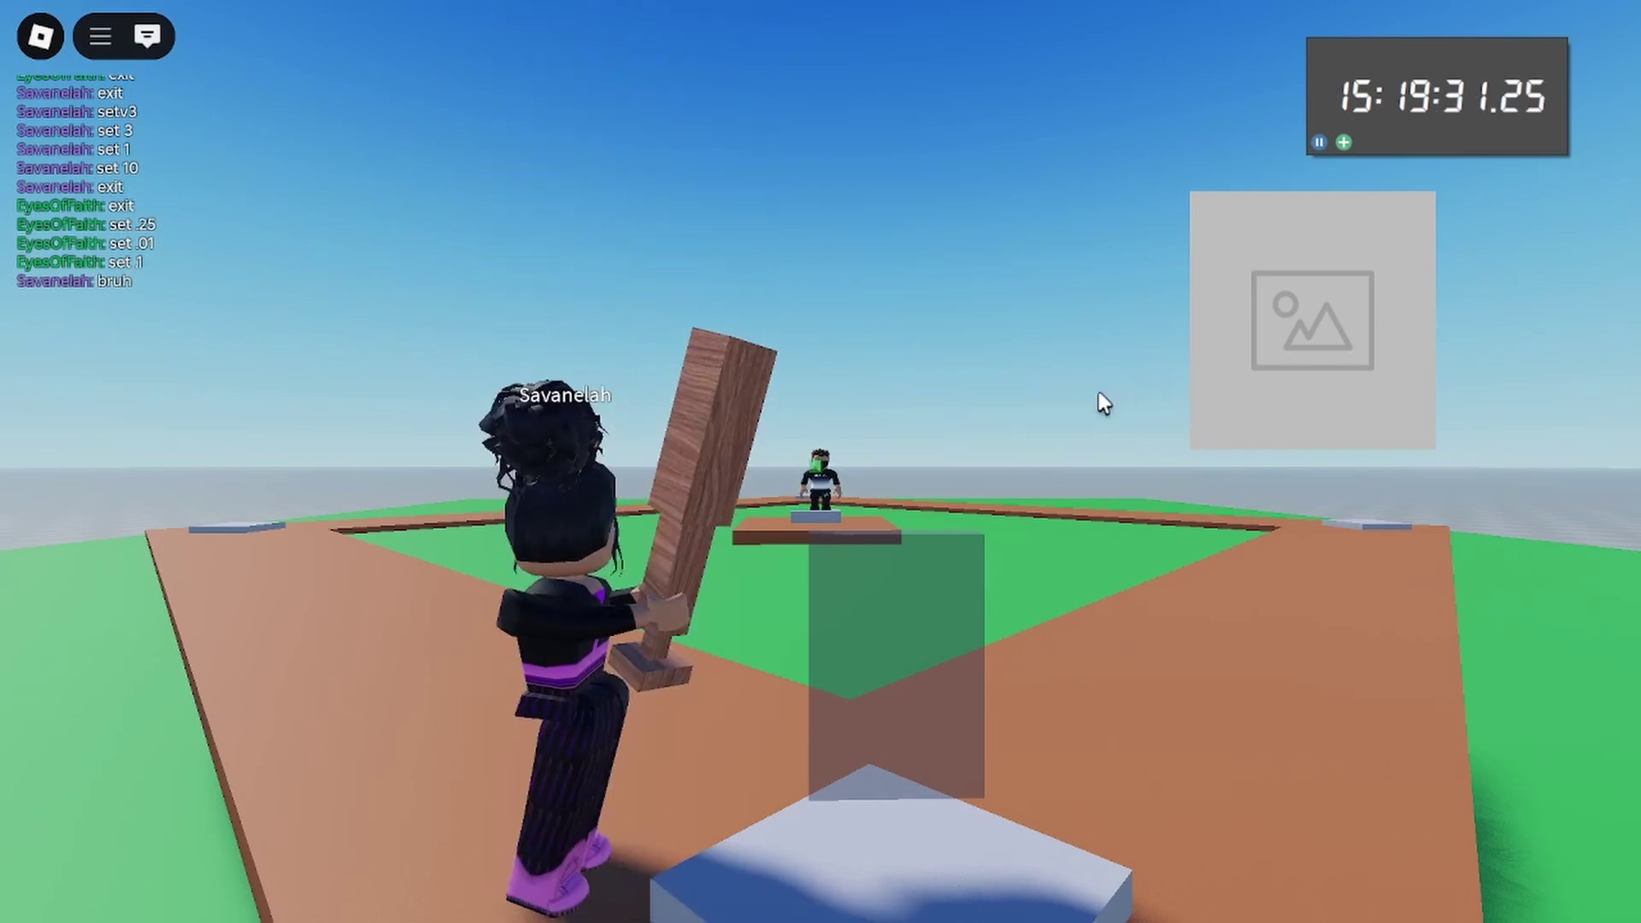
mouse_move(131, 227)
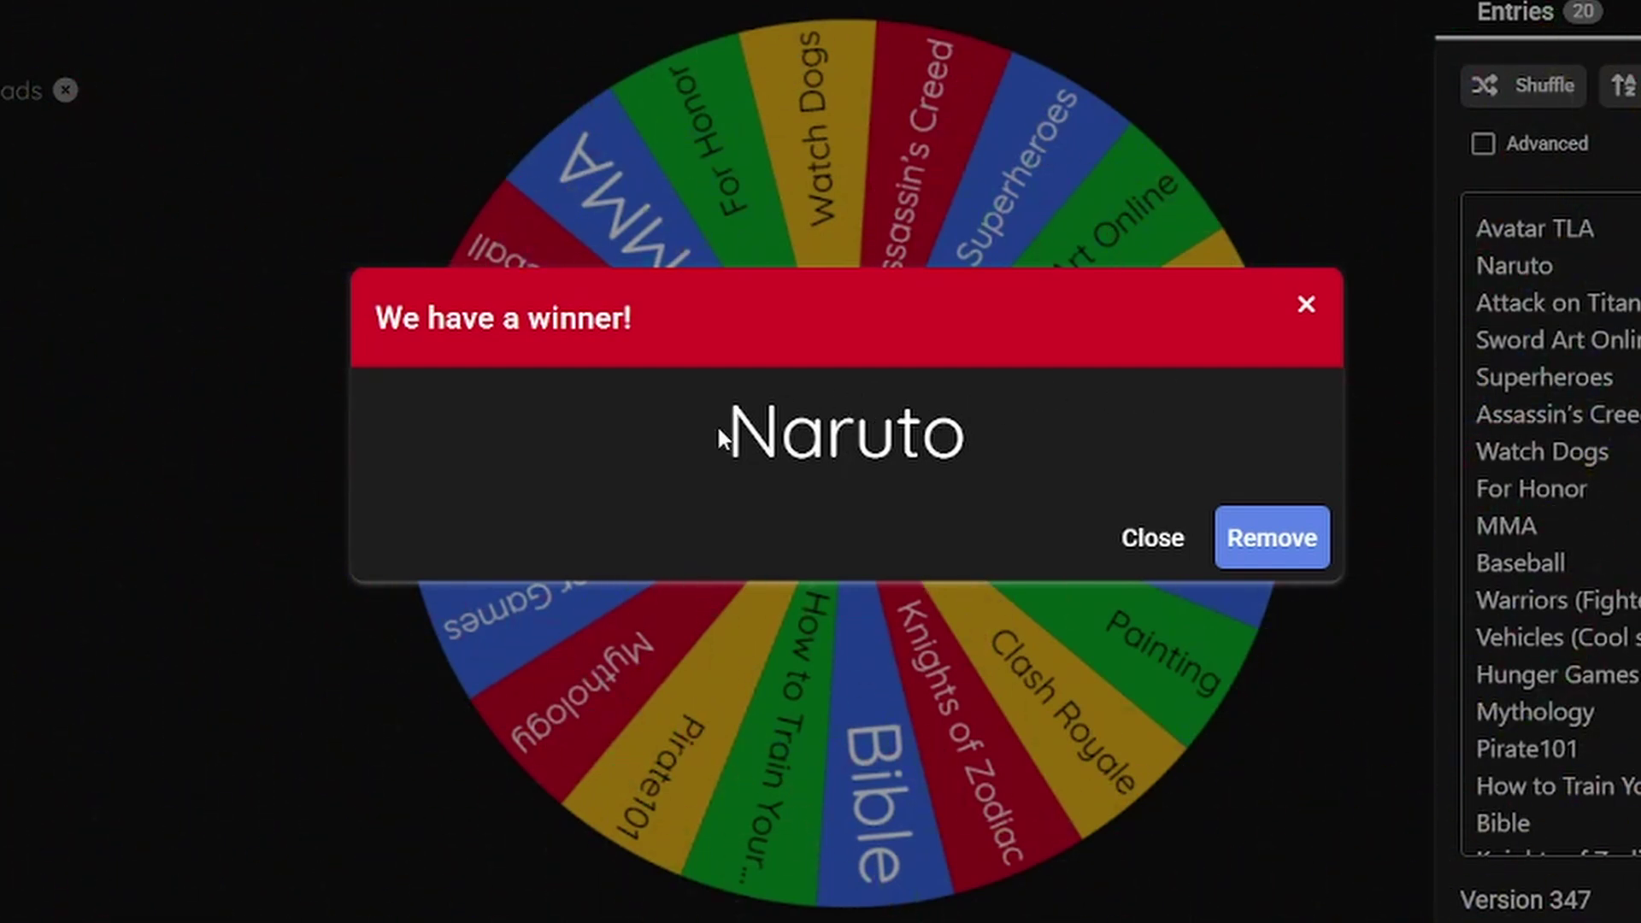
drag(692, 441, 376, 318)
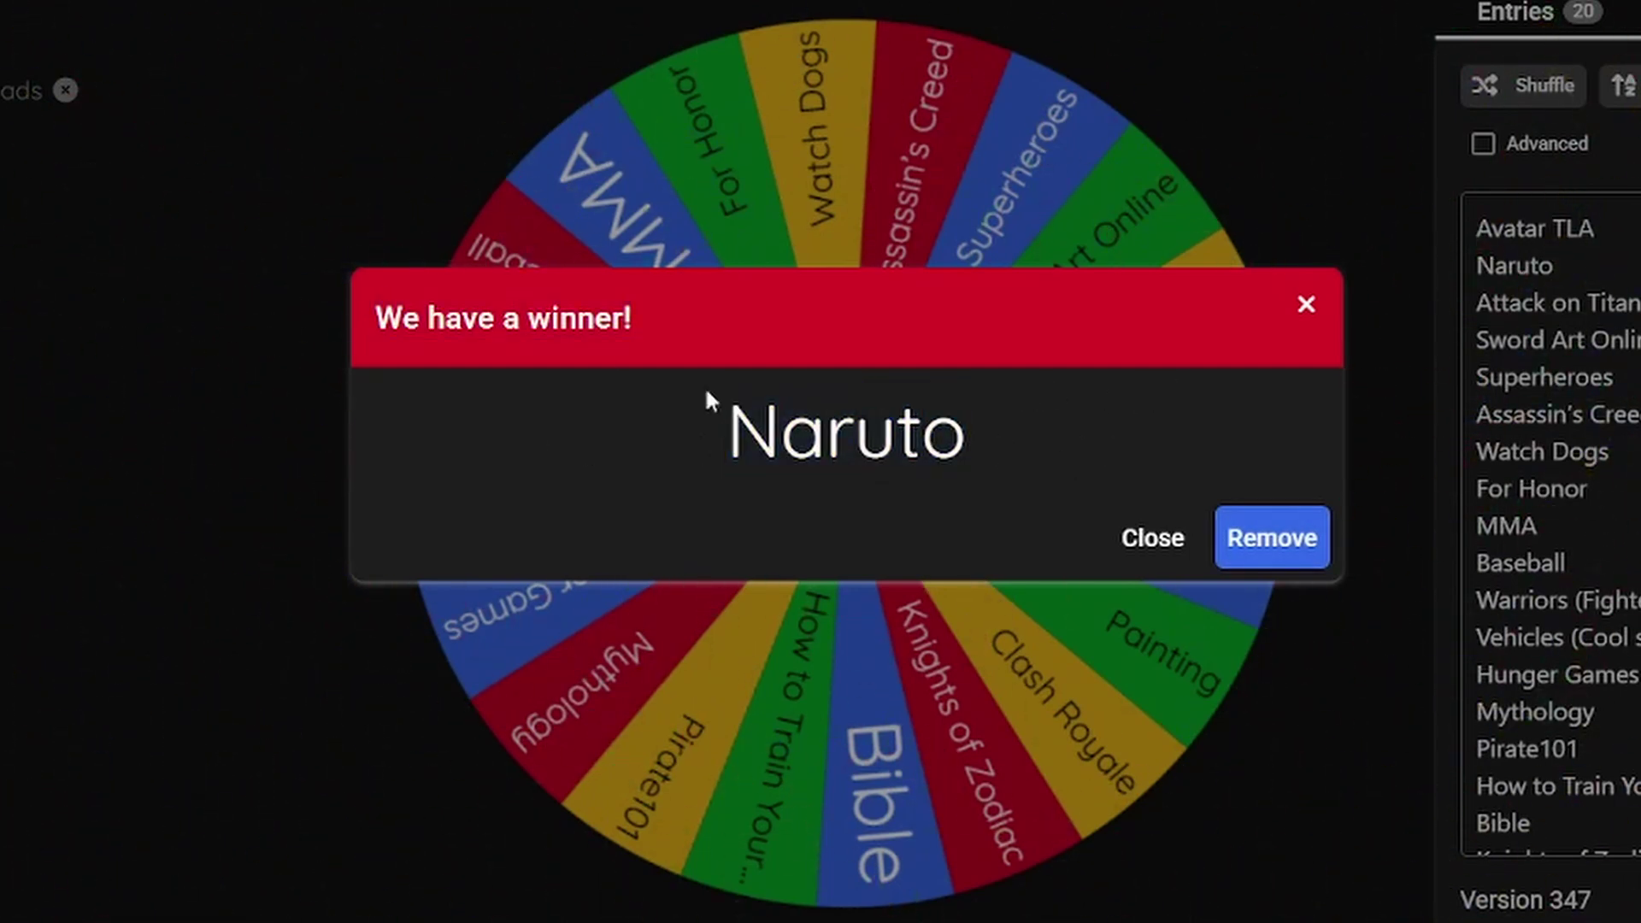
drag(707, 392, 1114, 458)
click(670, 426)
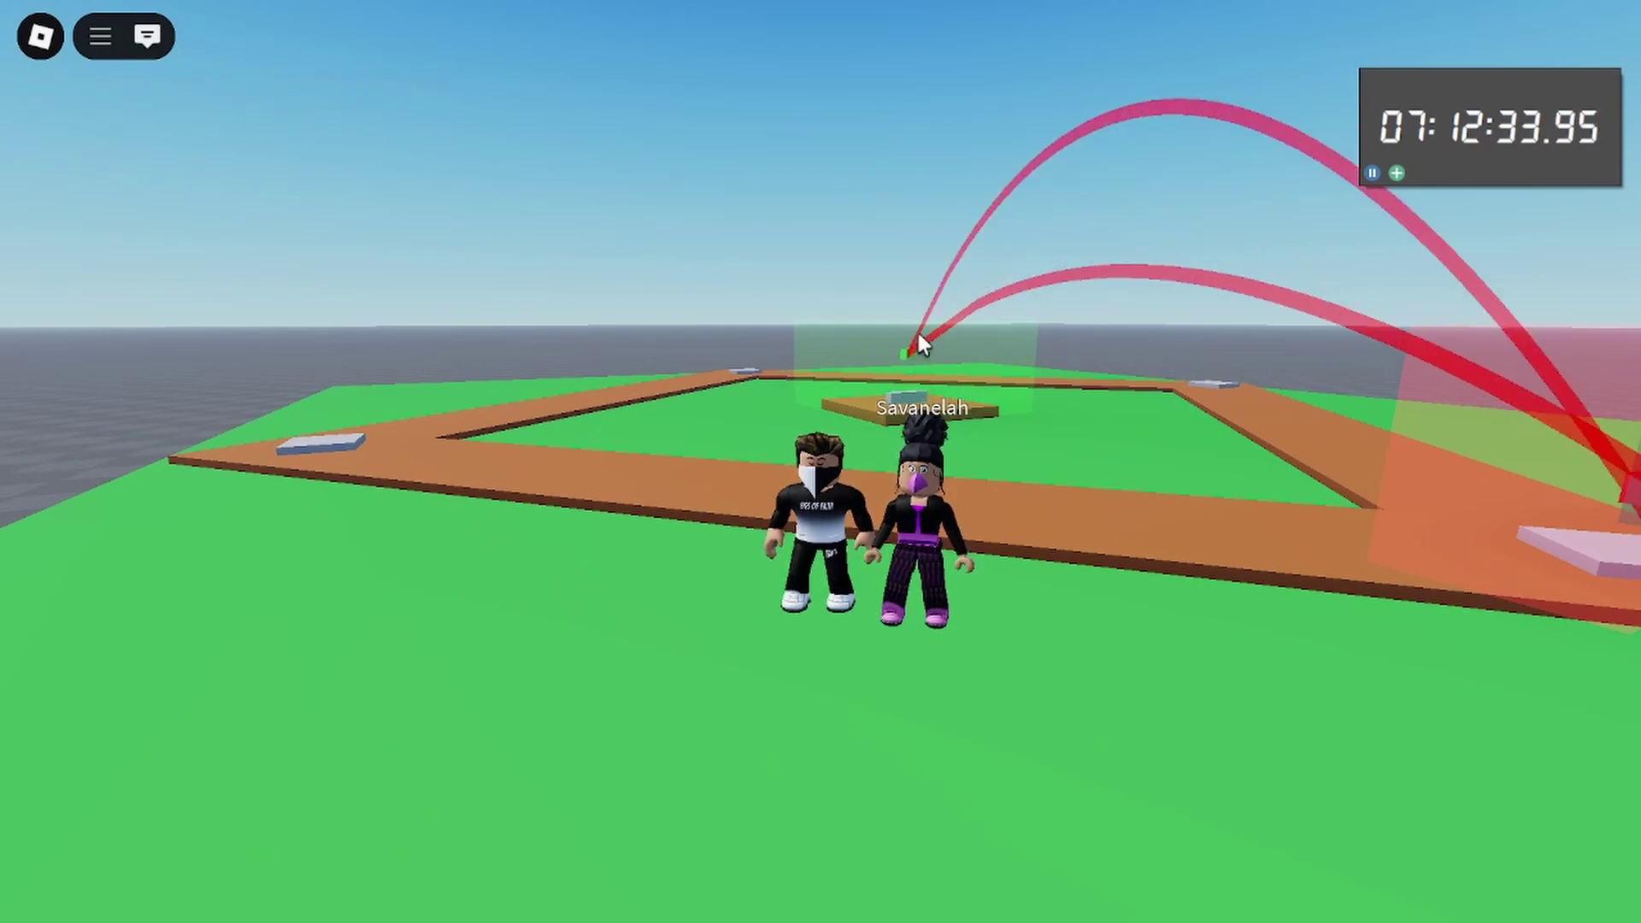
Walk the avatar up to the other player on the grass beside the base path
key(d)
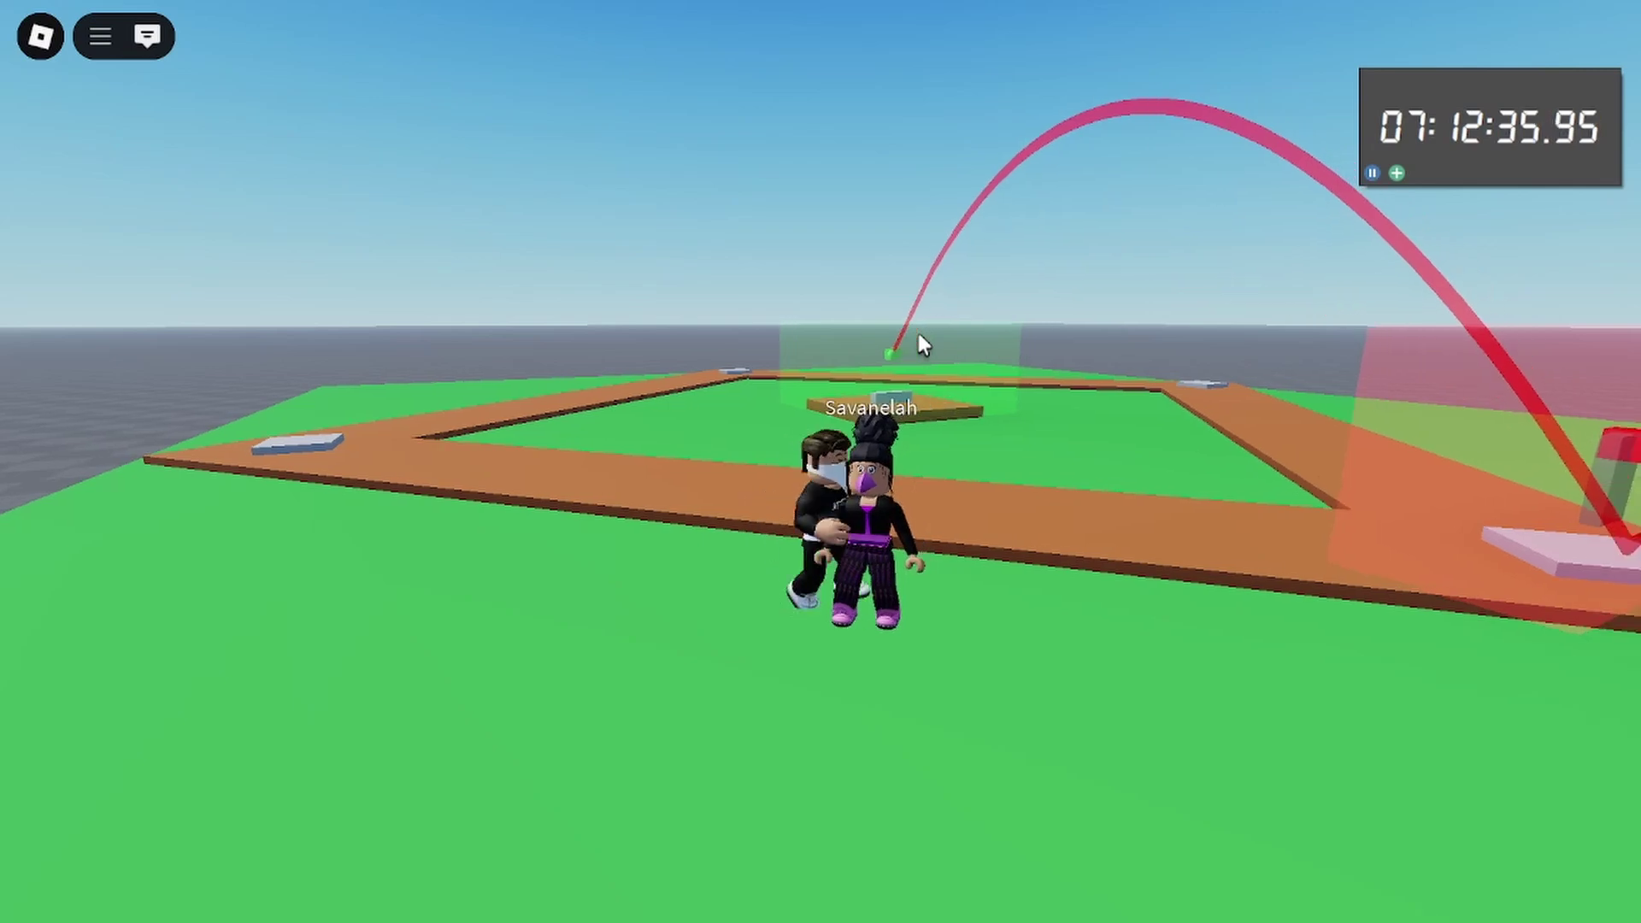
scroll(911, 352, down, 1)
right_drag(918, 332, 911, 352)
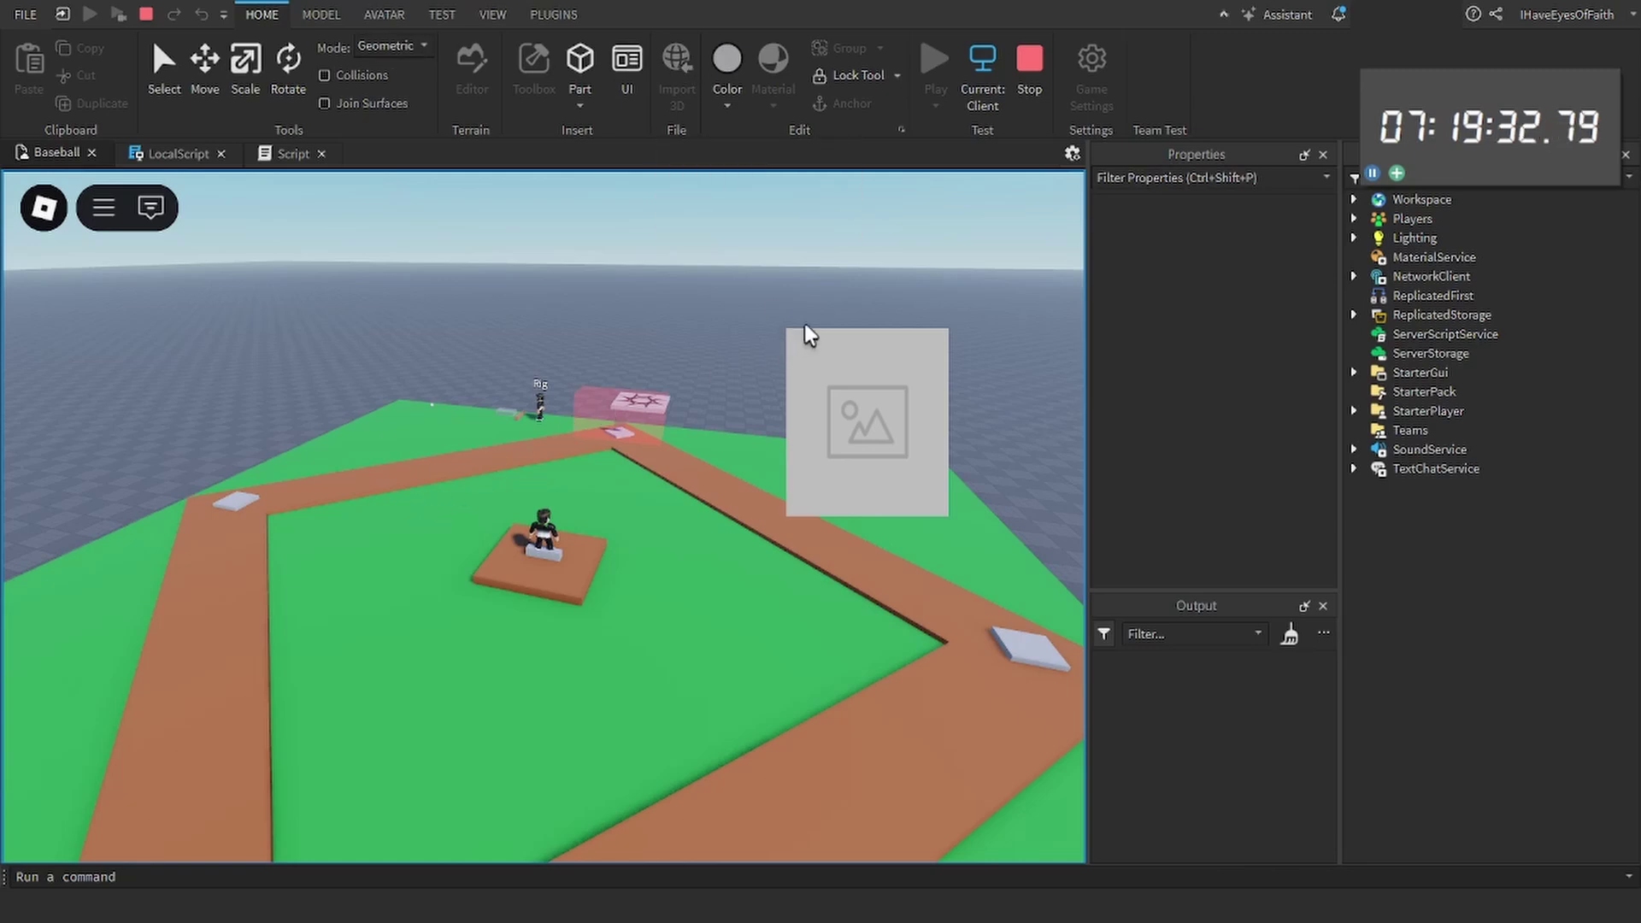
In Roblox Studio, examine the baseball field, the rig and the wooden bat lying beside it from several distances
key(w)
scroll(870, 255, up, 4)
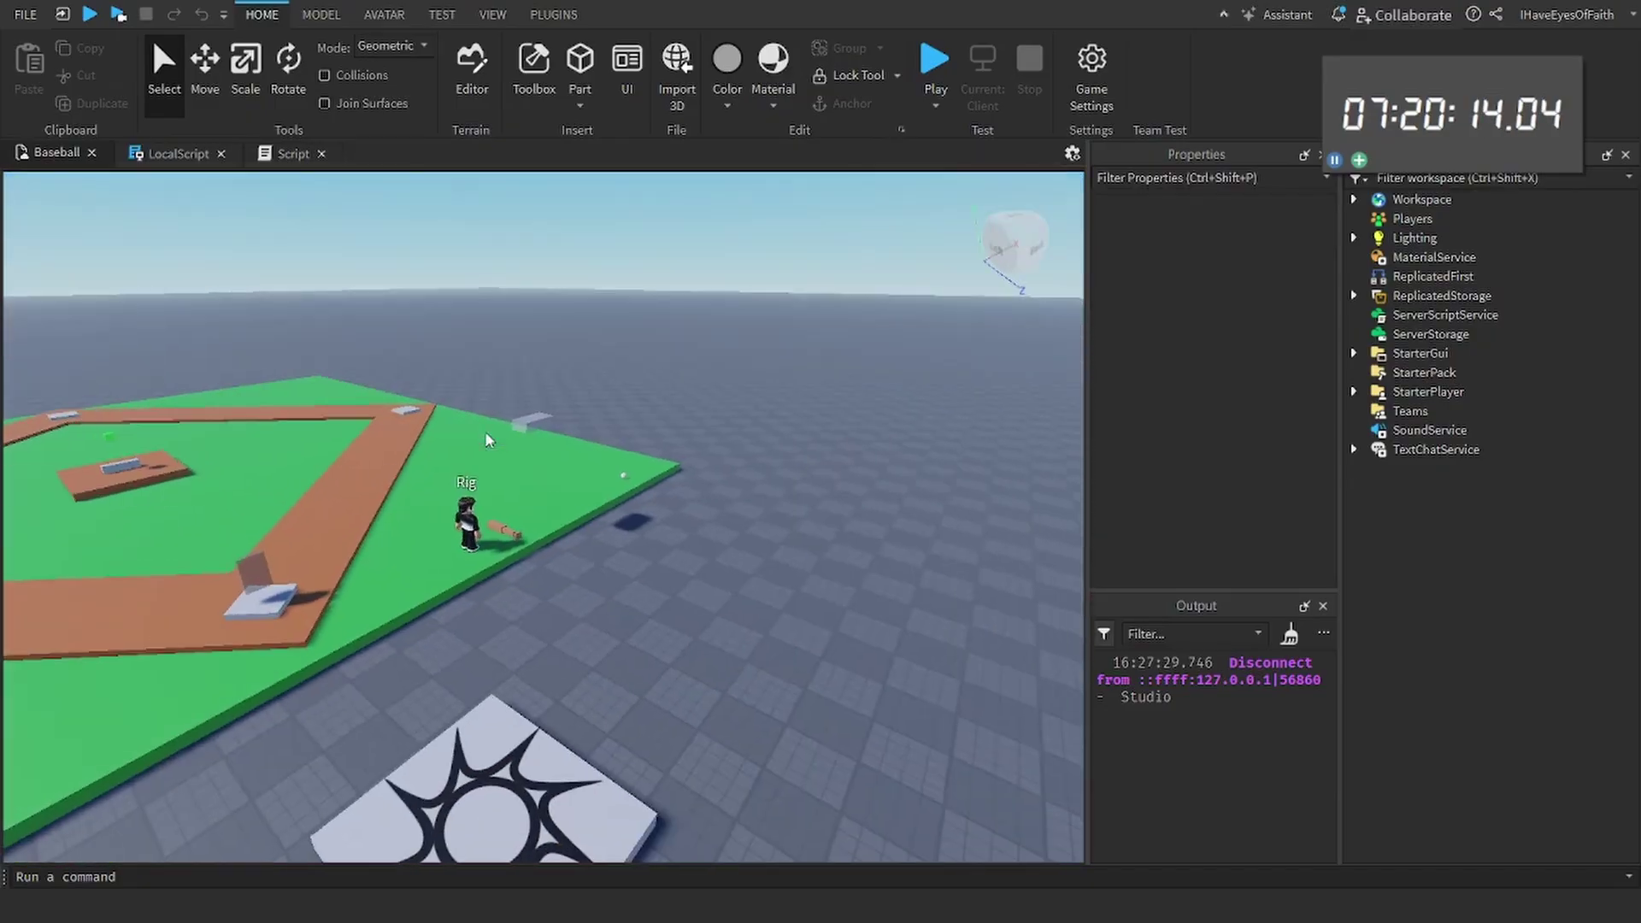
key(w)
right_drag(727, 476, 728, 476)
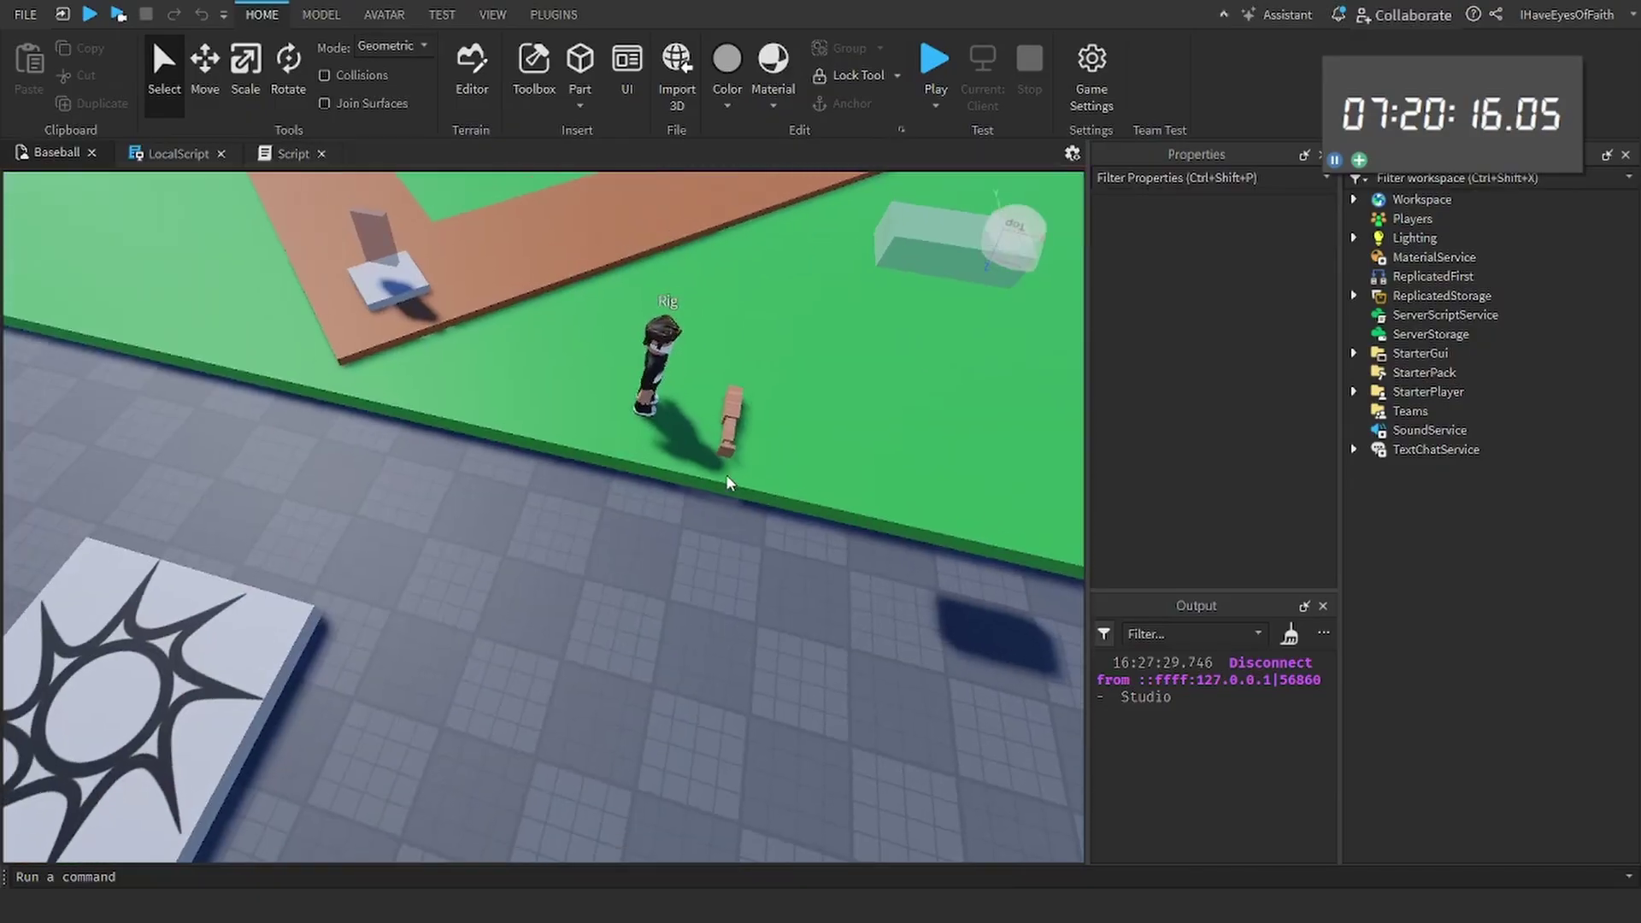
scroll(725, 474, down, 4)
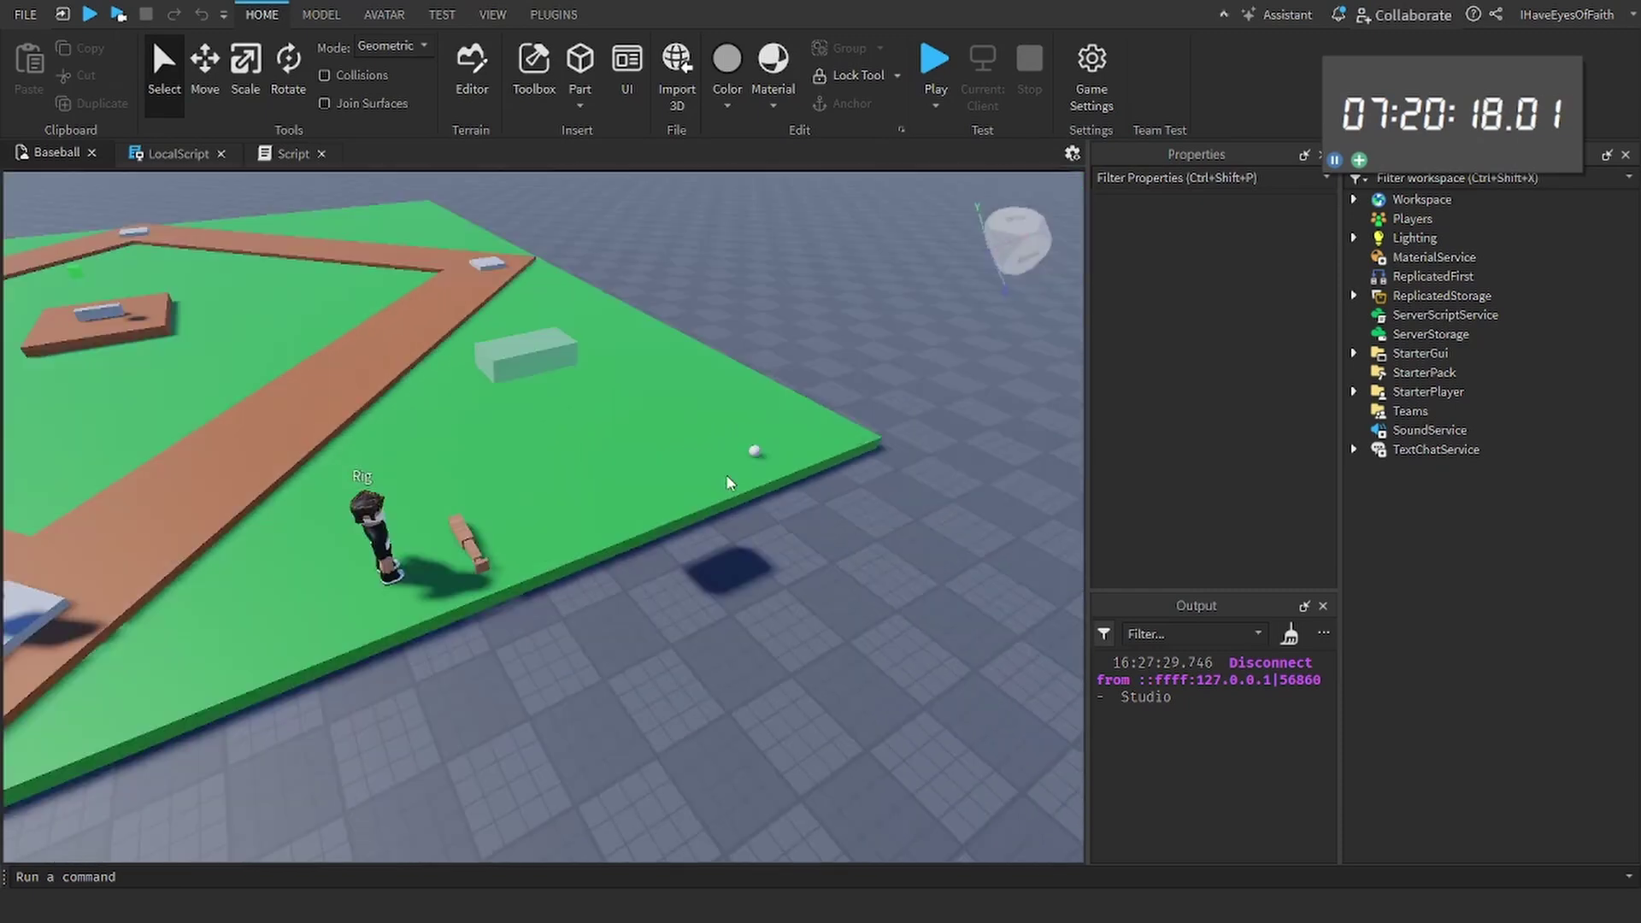
scroll(729, 480, up, 3)
scroll(727, 480, up, 4)
scroll(728, 480, down, 4)
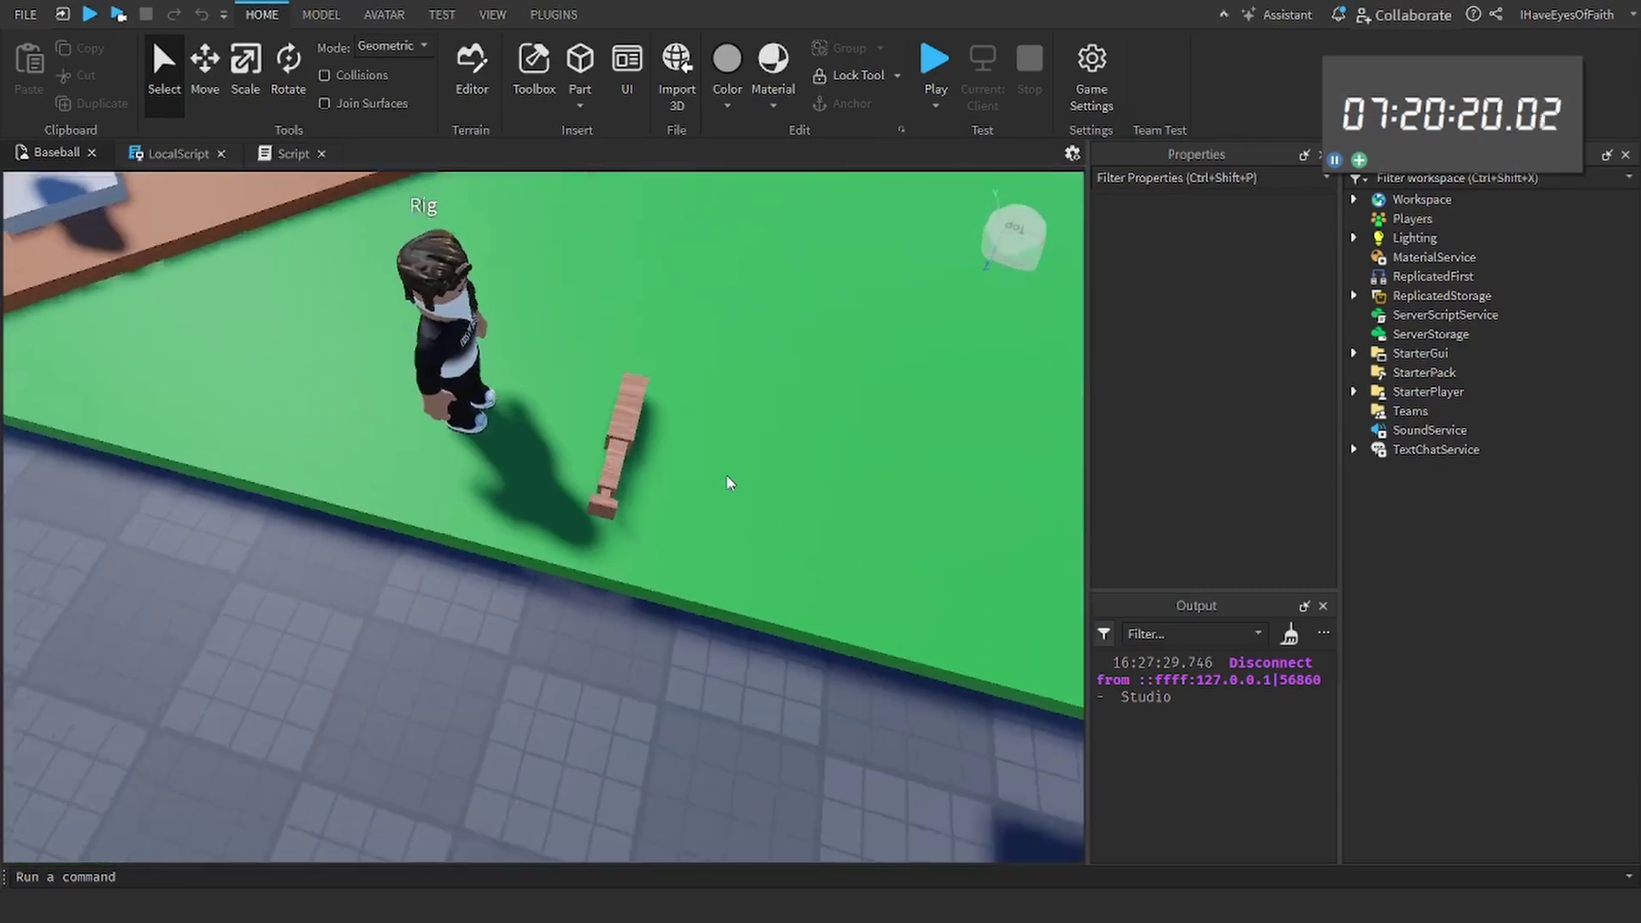
scroll(728, 480, up, 3)
right_drag(726, 475, 727, 474)
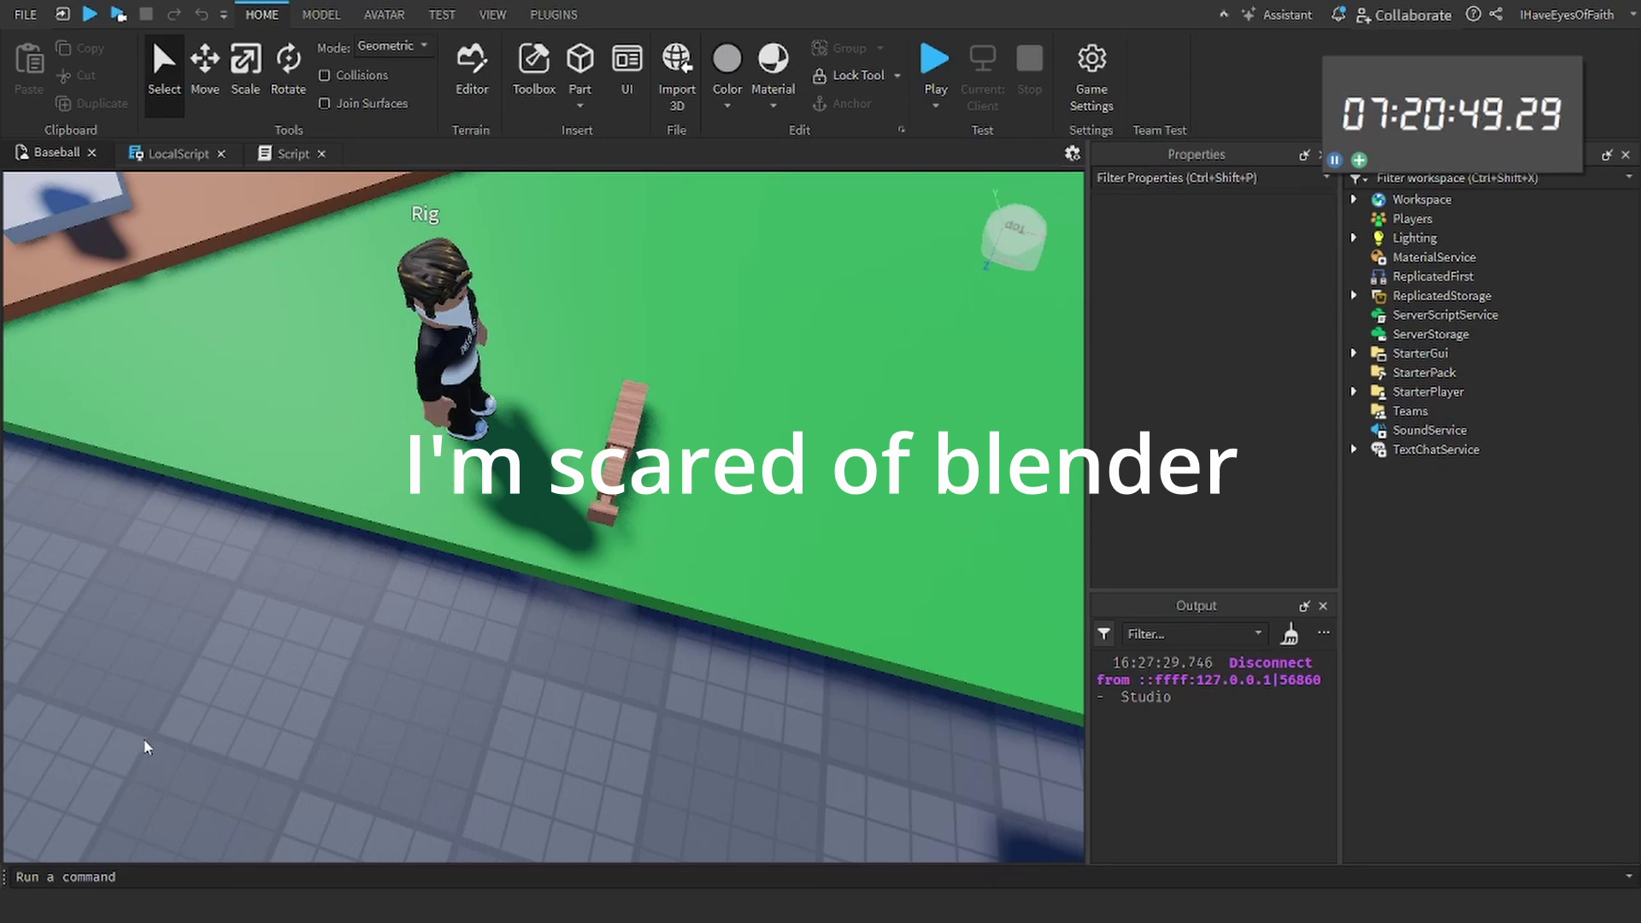
drag(152, 734, 365, 625)
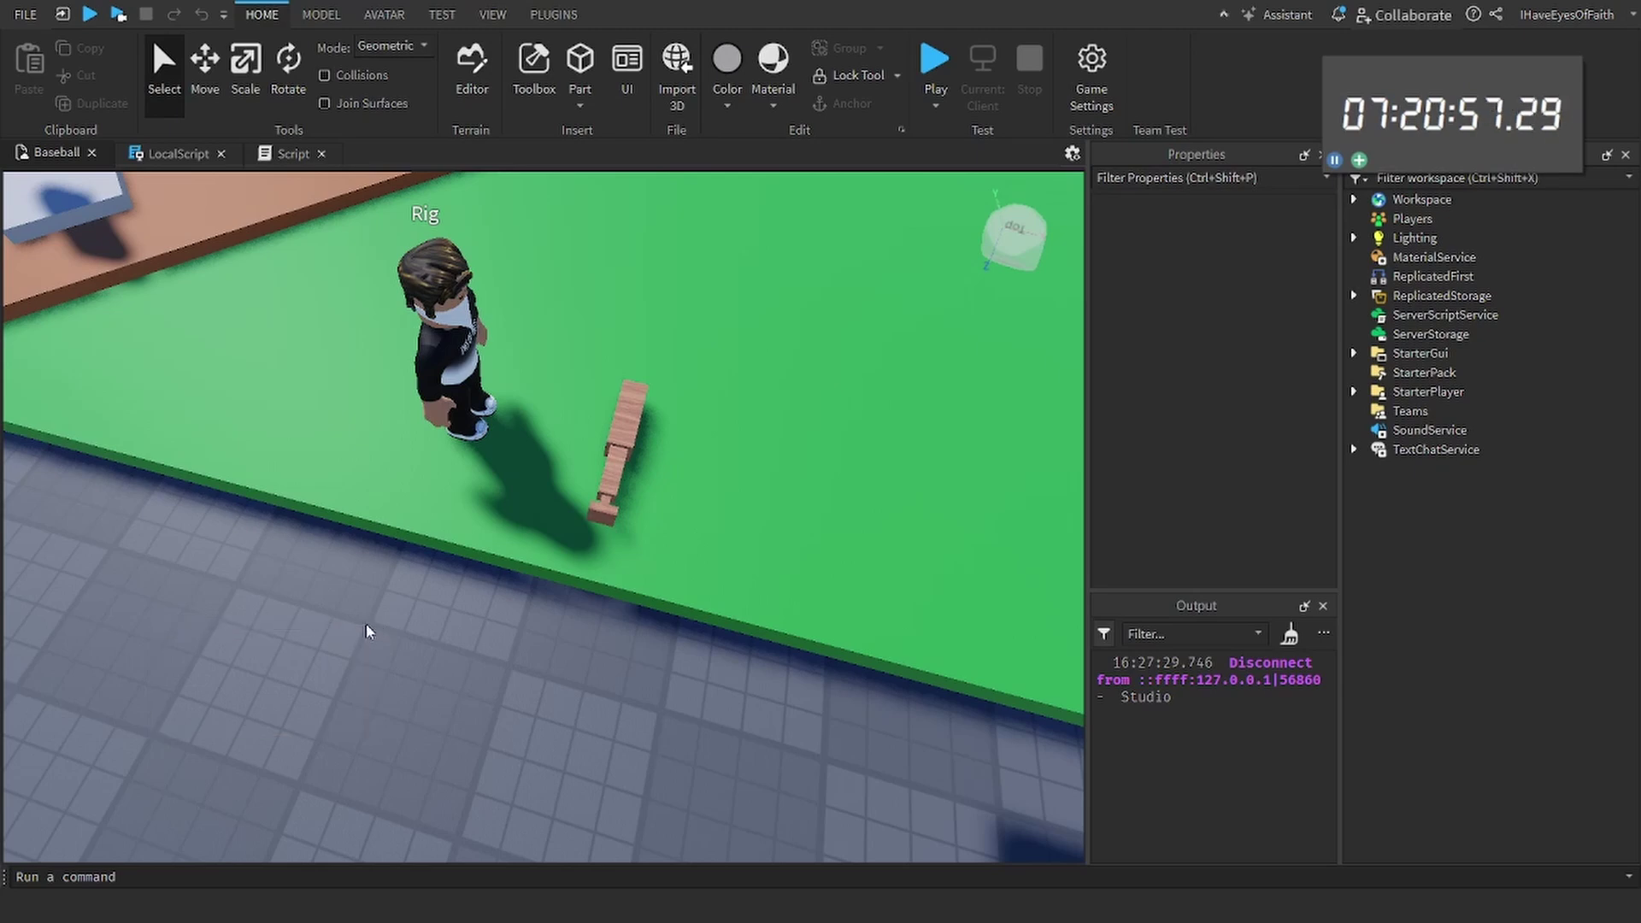